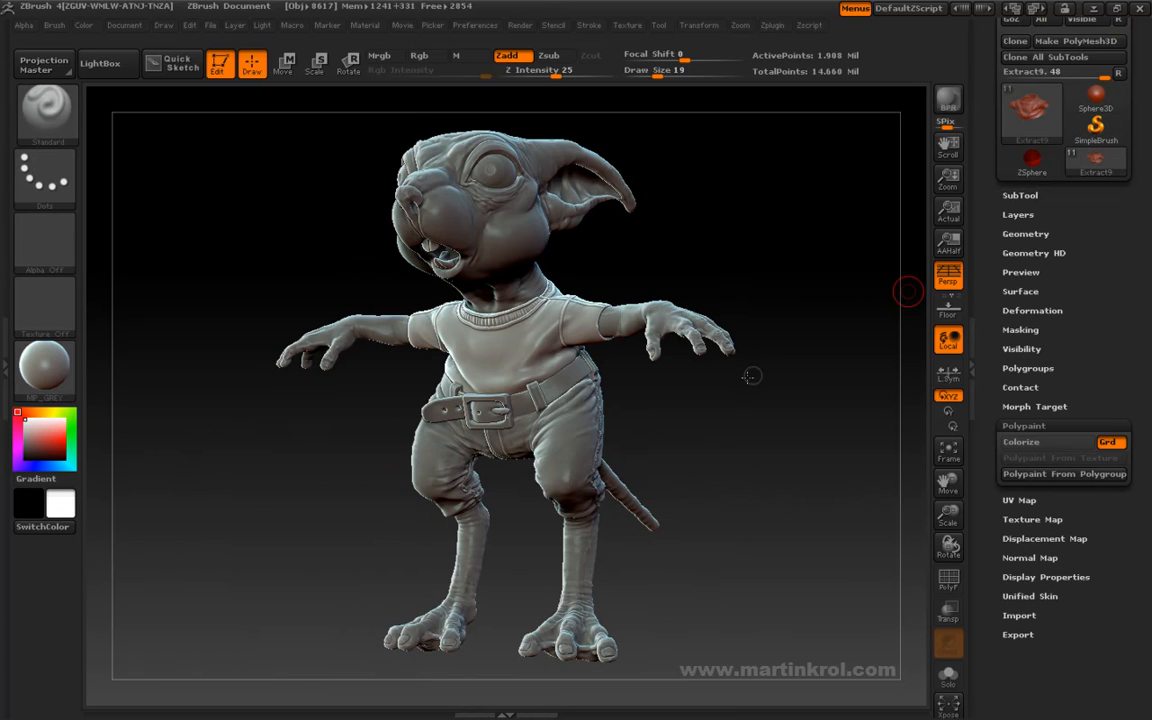
Step: Set the brush draw size to 18
key("space")
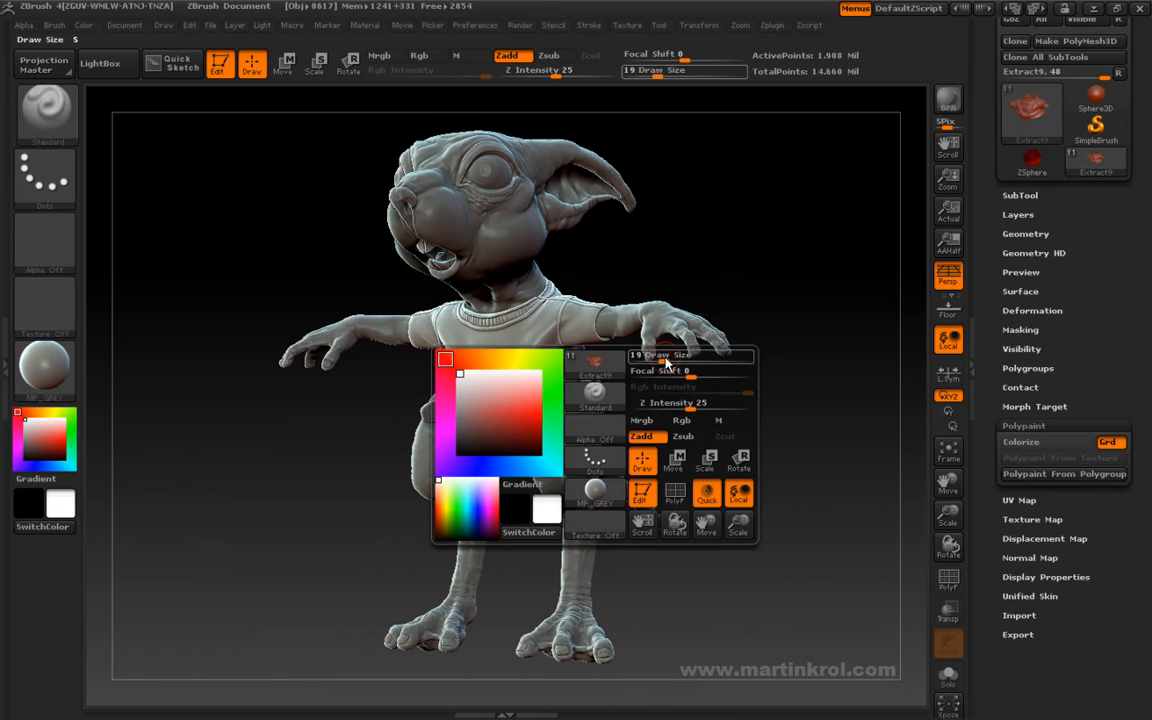
left_click_drag(668, 354, 666, 355)
left_click_drag(681, 409, 597, 363)
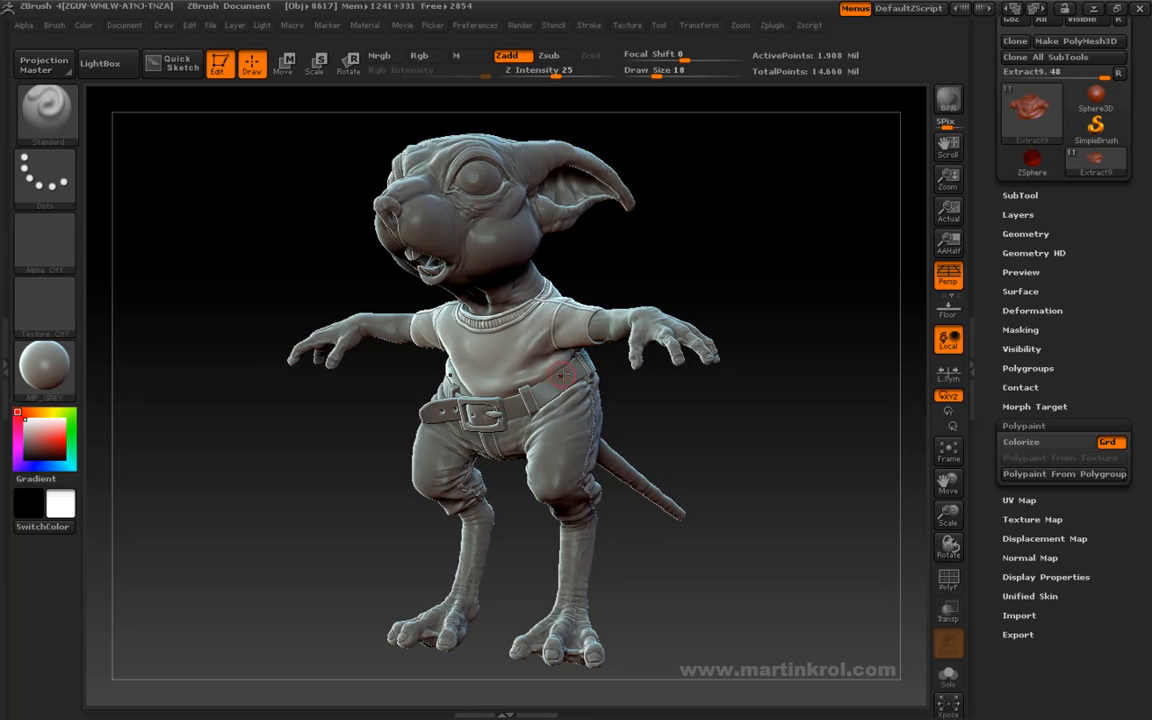
Step: Examine the stitched seams on the creature's trousers and the details of its shirt and belt from several angles
left_click_drag(371, 440, 393, 411)
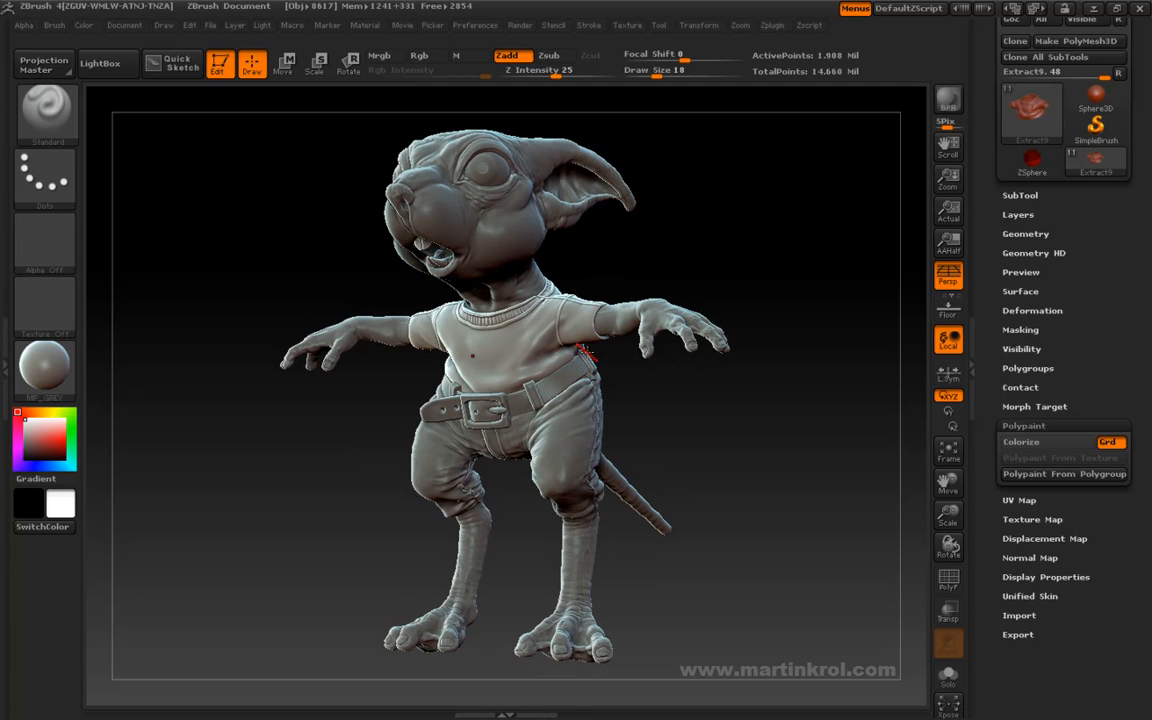
left_click_drag(656, 244, 630, 245)
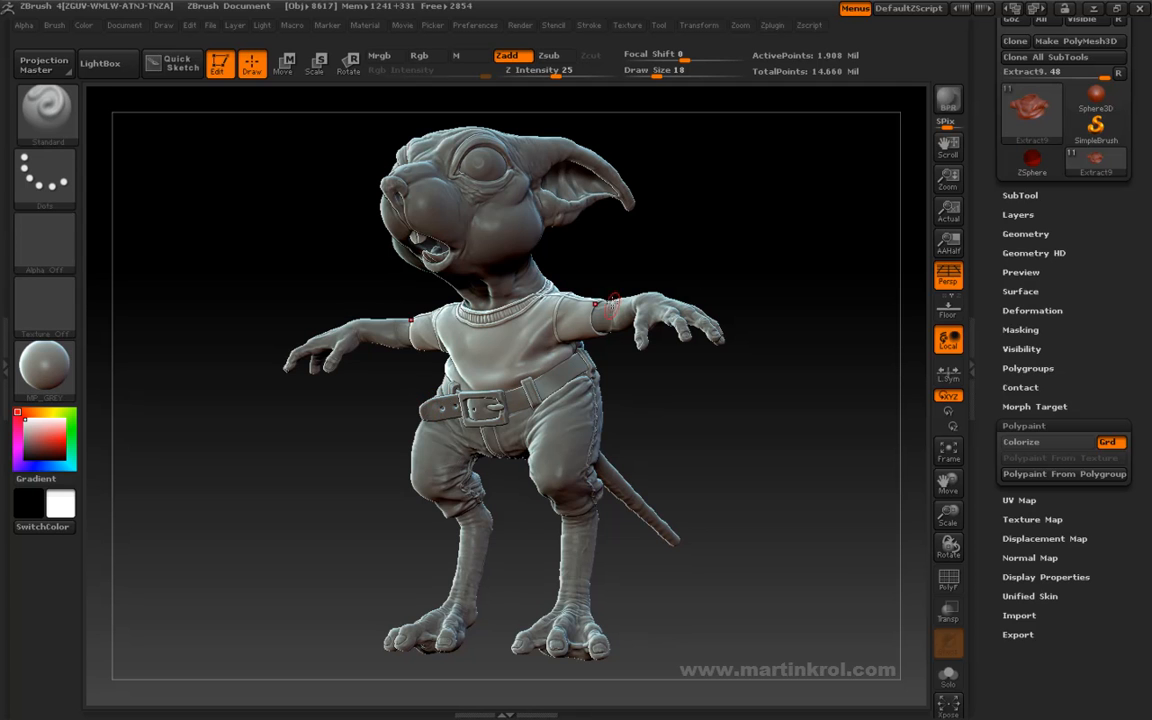
left_click_drag(668, 249, 520, 405)
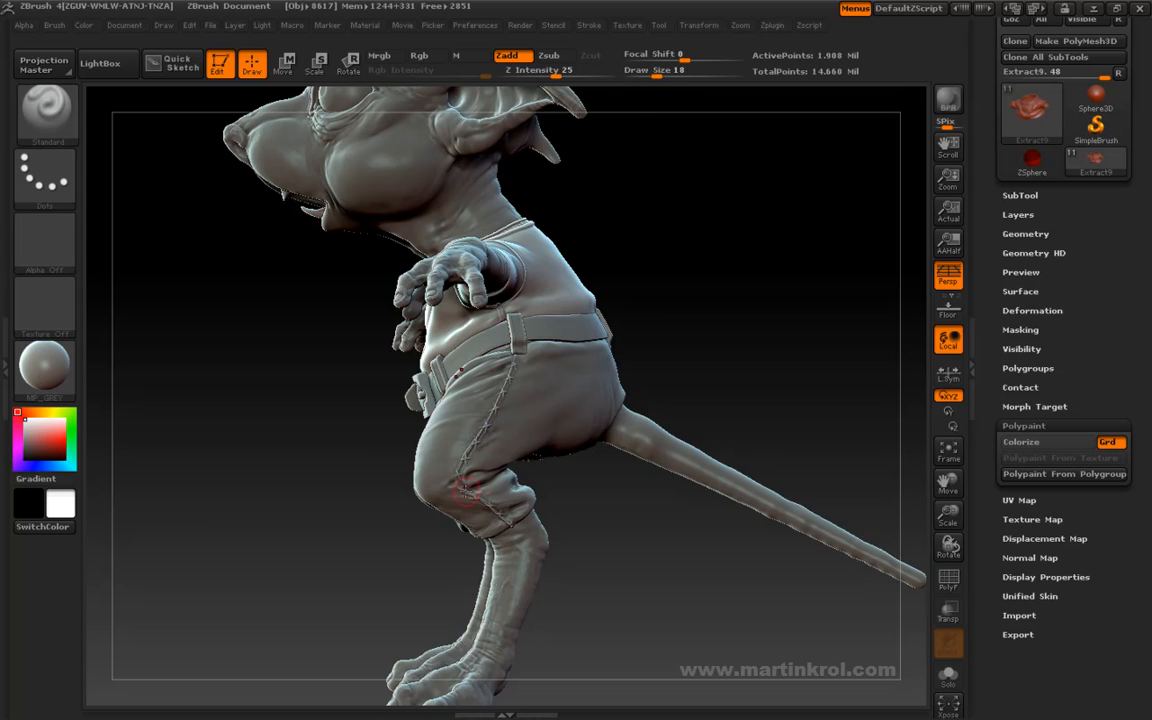
left_click_drag(341, 487, 578, 393)
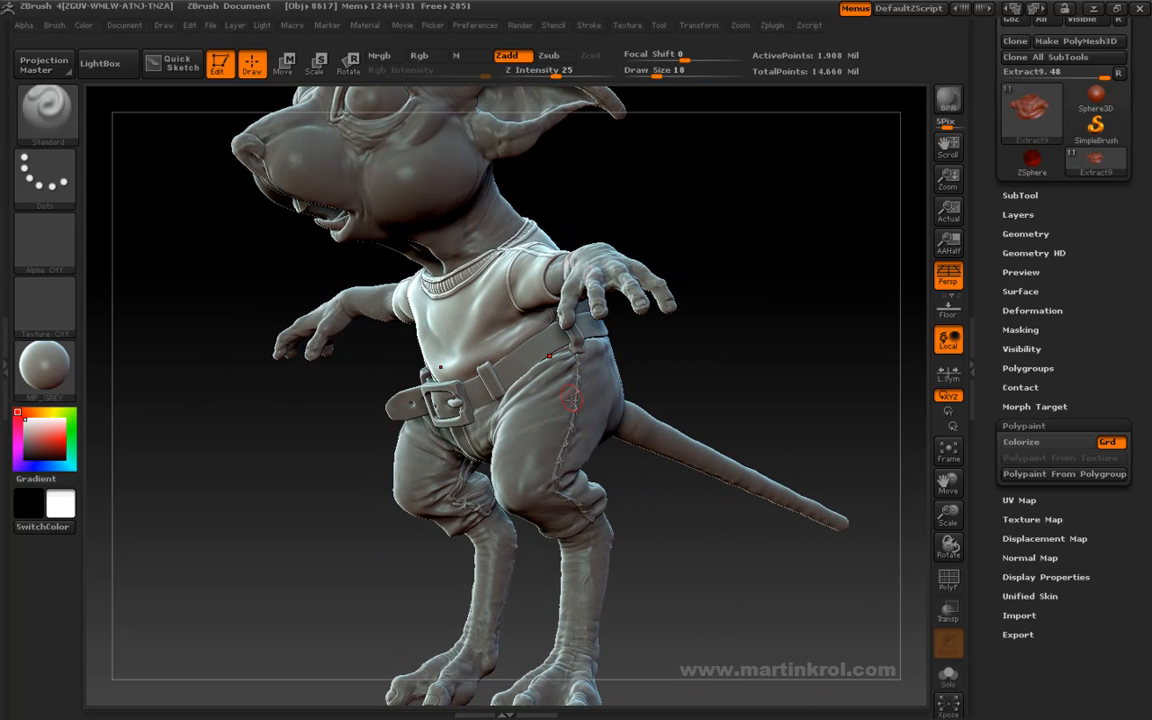
left_click_drag(720, 347, 565, 400)
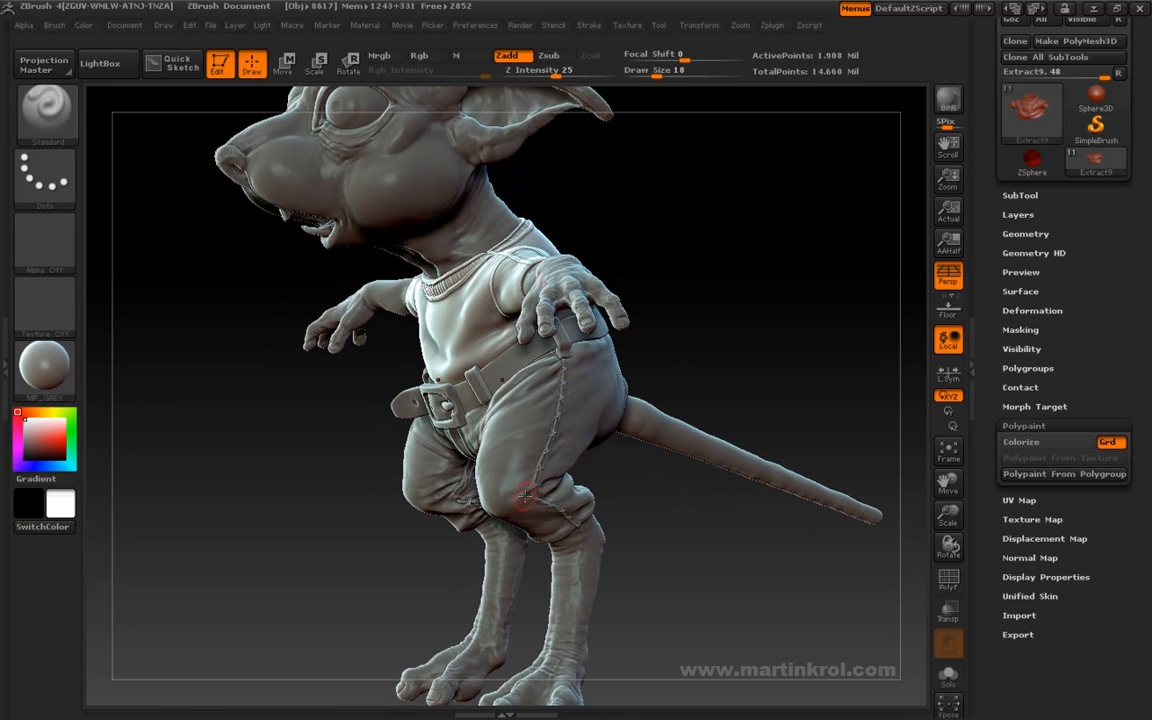
left_click_drag(650, 363, 655, 328)
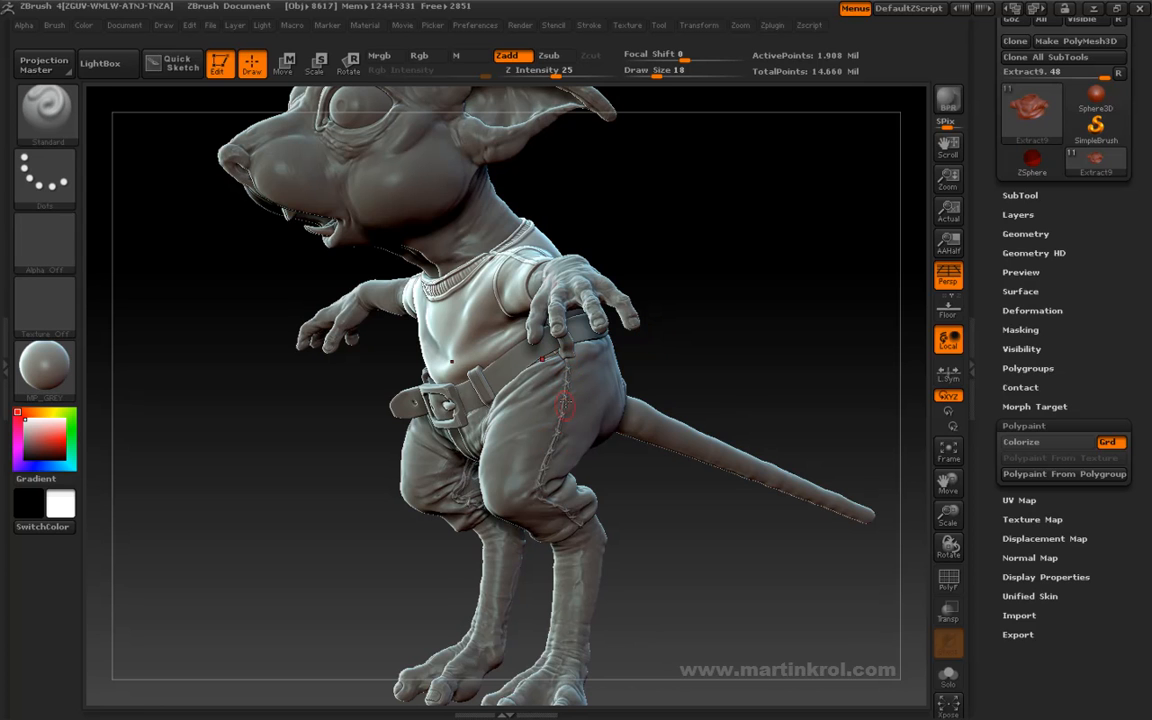
left_click_drag(653, 342, 724, 424)
key("space")
left_click_drag(717, 244, 728, 252)
left_click_drag(556, 243, 607, 270)
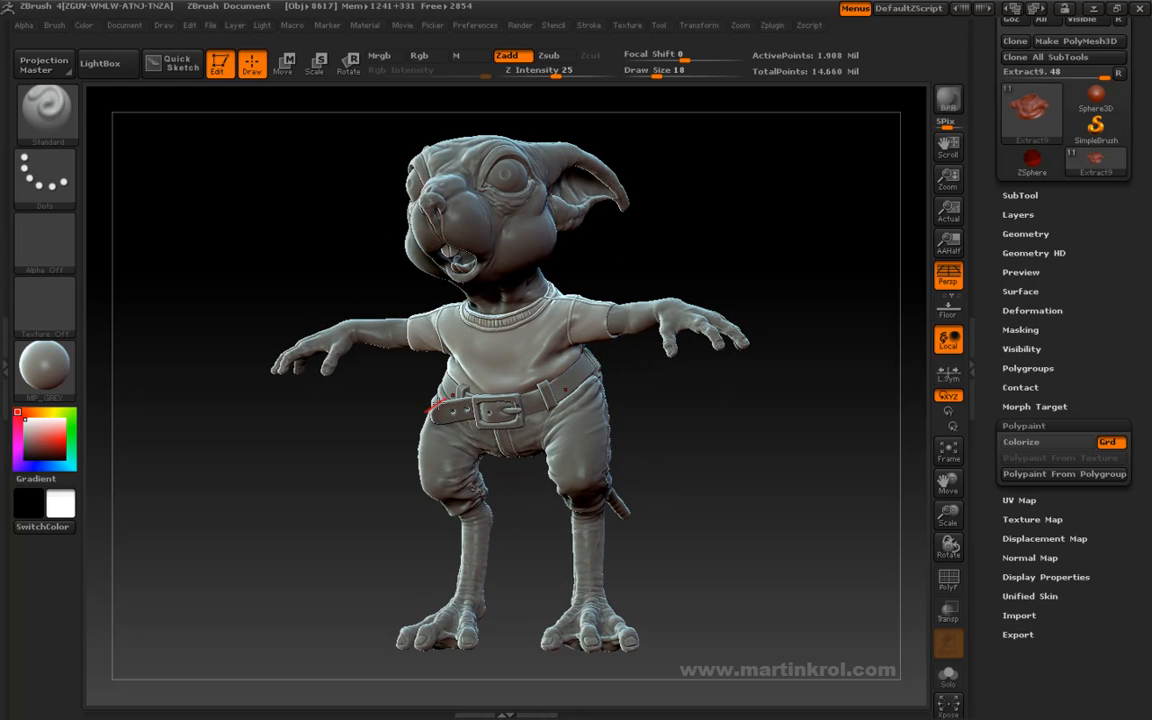
mouse_move(669, 244)
left_mouse_down()
mouse_move(669, 229)
mouse_move(656, 239)
mouse_move(663, 252)
left_mouse_up()
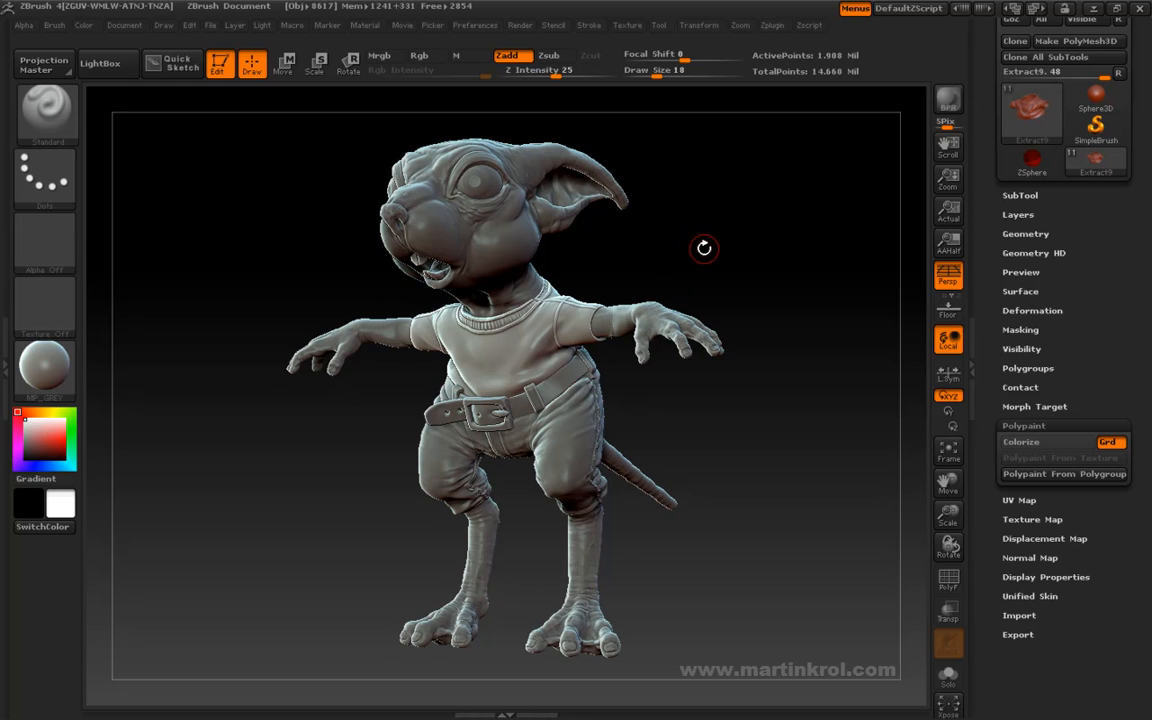
Step: Try the Stitch1 brush with a winding line of cross stitches over the shirt front, and undo the stroke
left_click_drag(746, 233, 738, 372, "alt")
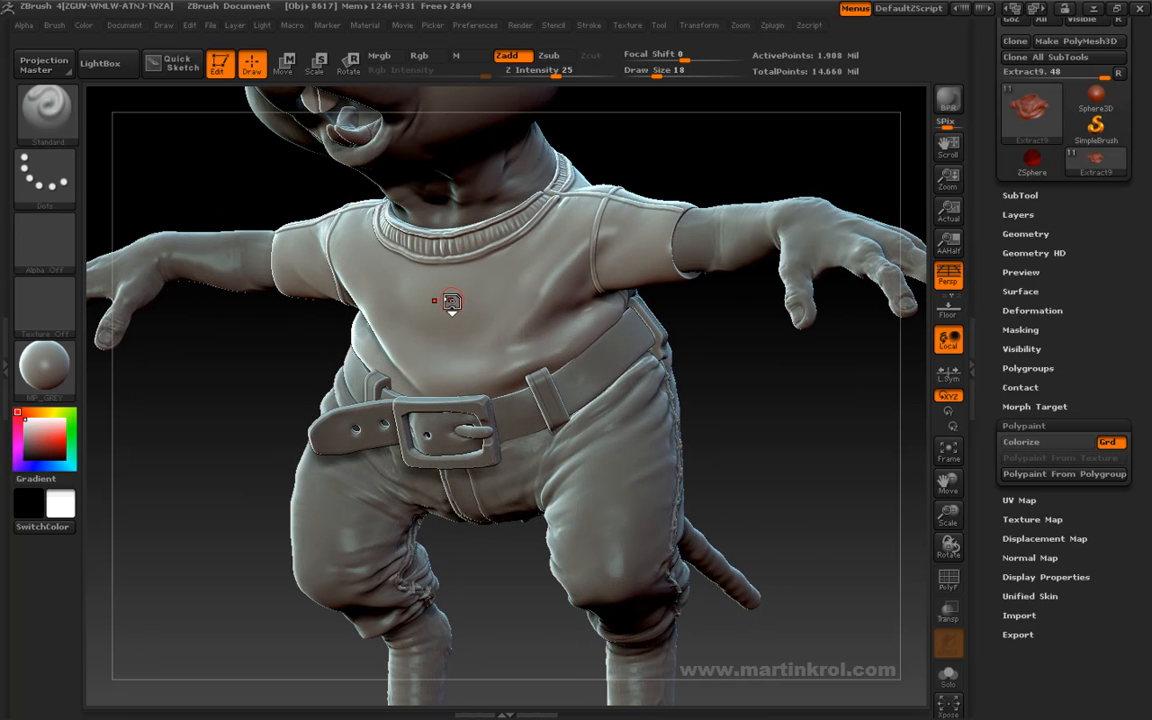
key("b")
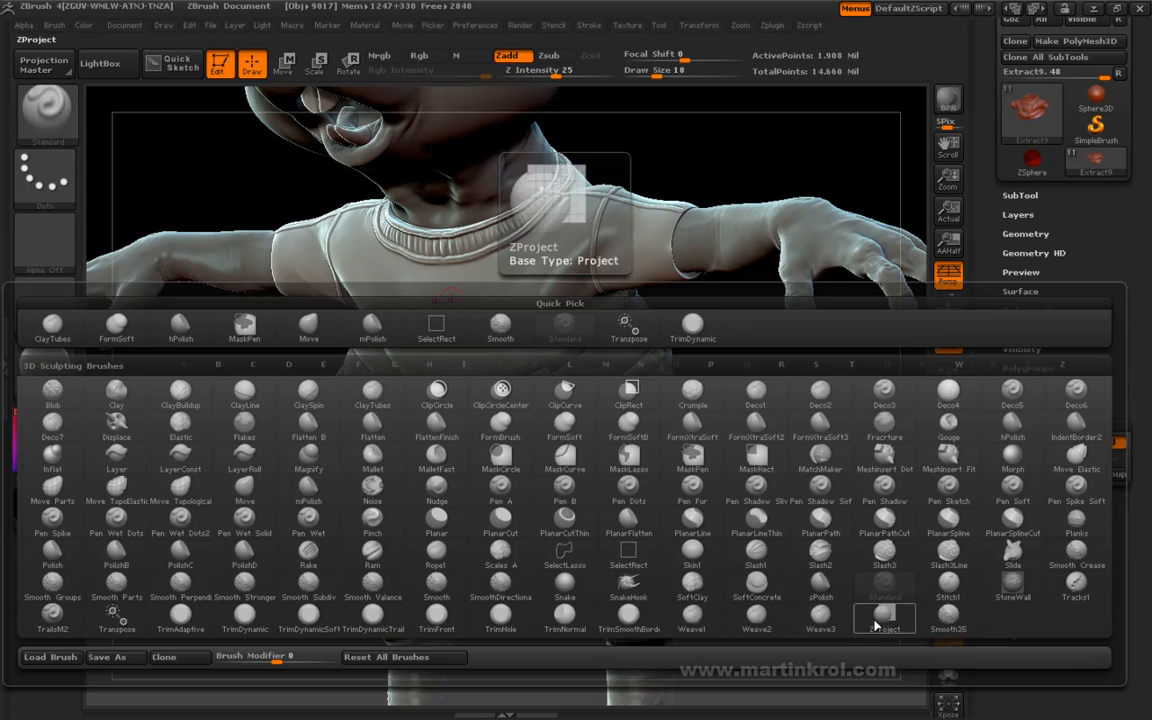
left_click(948, 583)
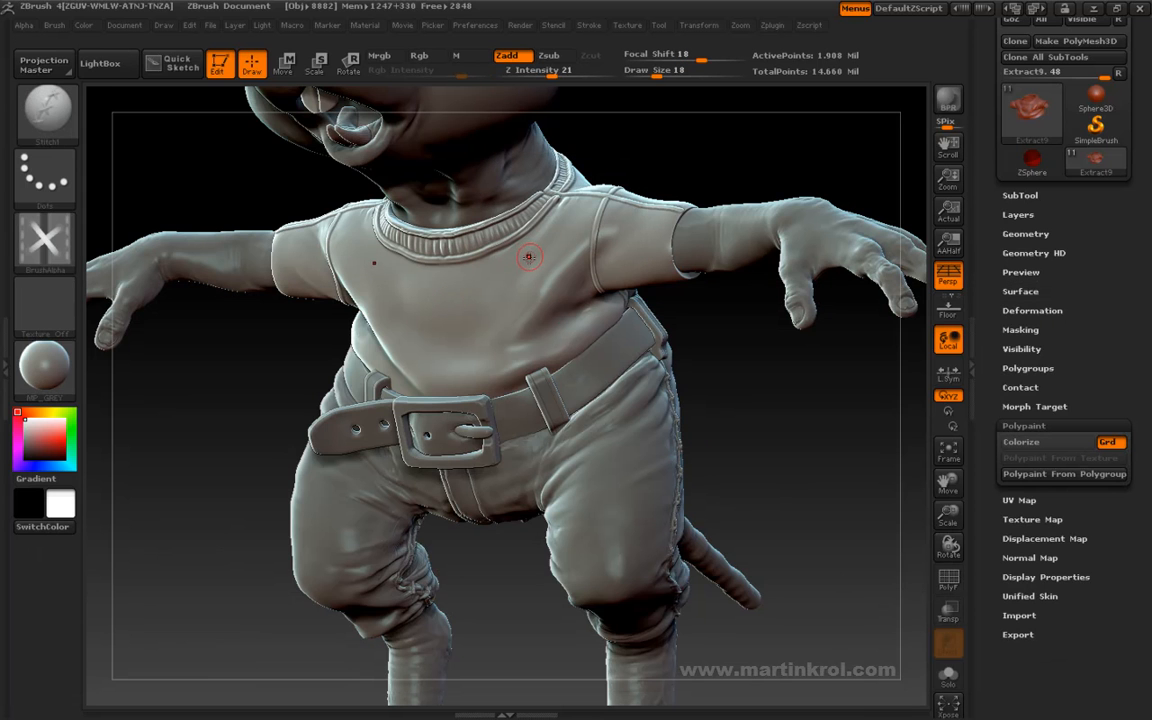
mouse_move(571, 219)
left_mouse_down()
mouse_move(525, 291)
mouse_move(385, 300)
mouse_move(400, 345)
mouse_move(542, 352)
mouse_move(464, 377)
mouse_move(437, 365)
left_mouse_up()
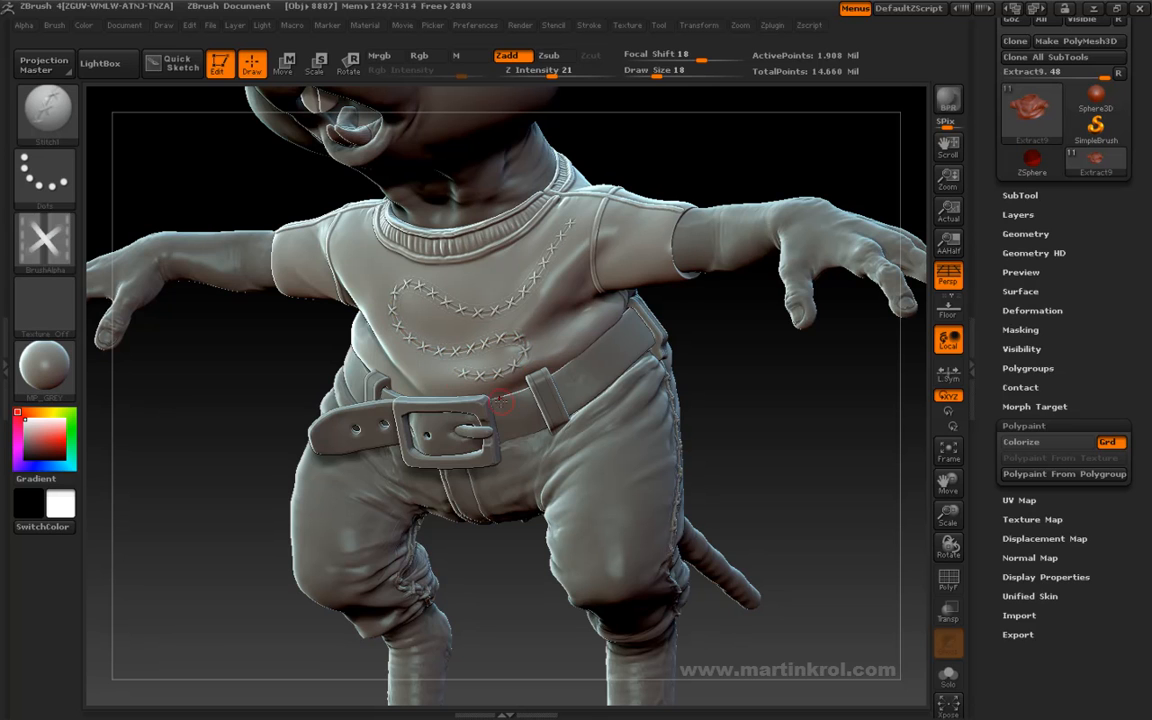
key("ctrl")
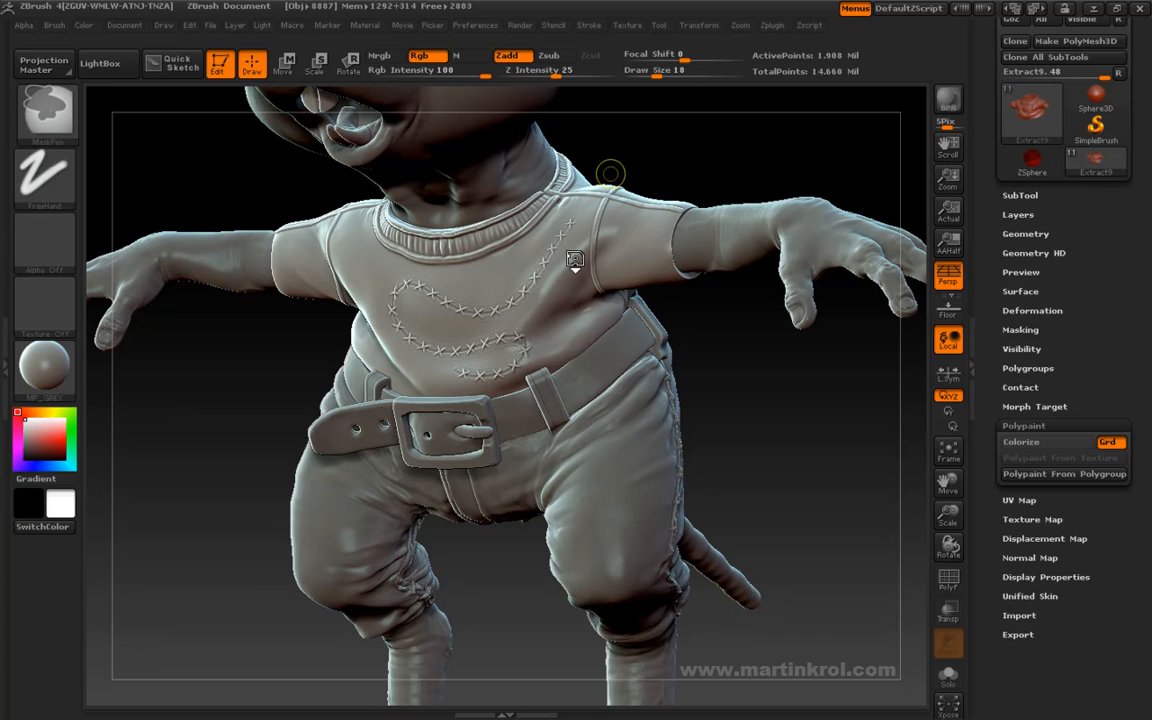
key("ctrl+z")
key("space")
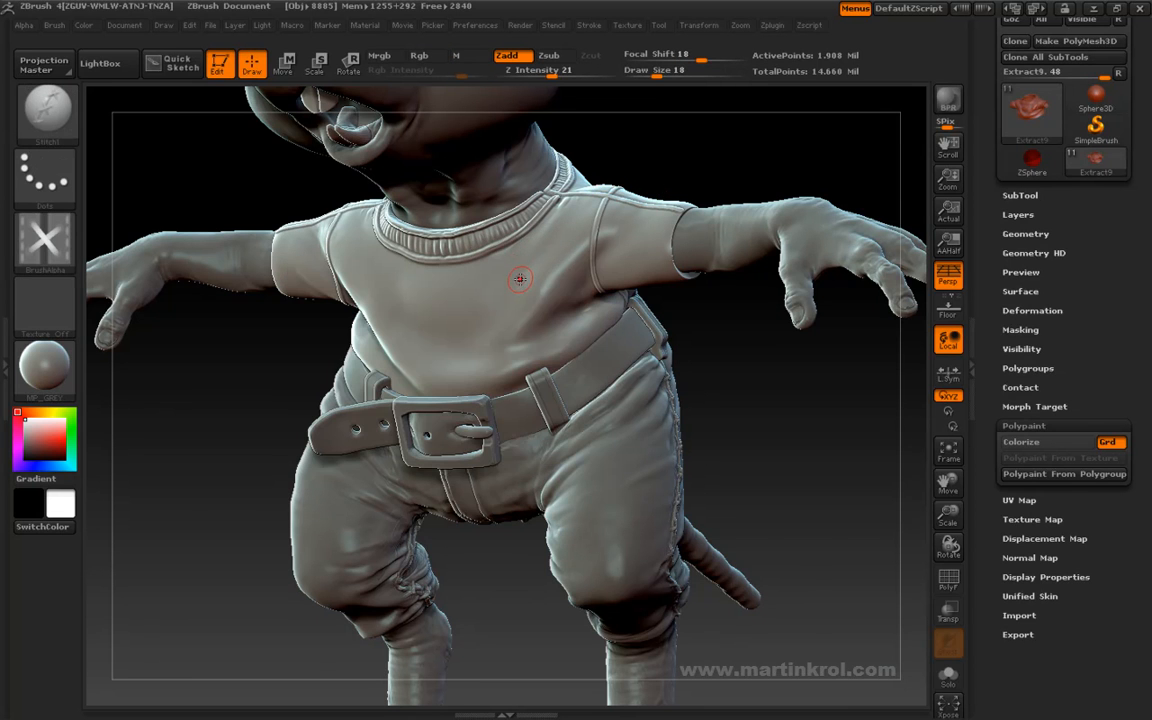
Step: Switch the sculpting brush to Standard
key("b")
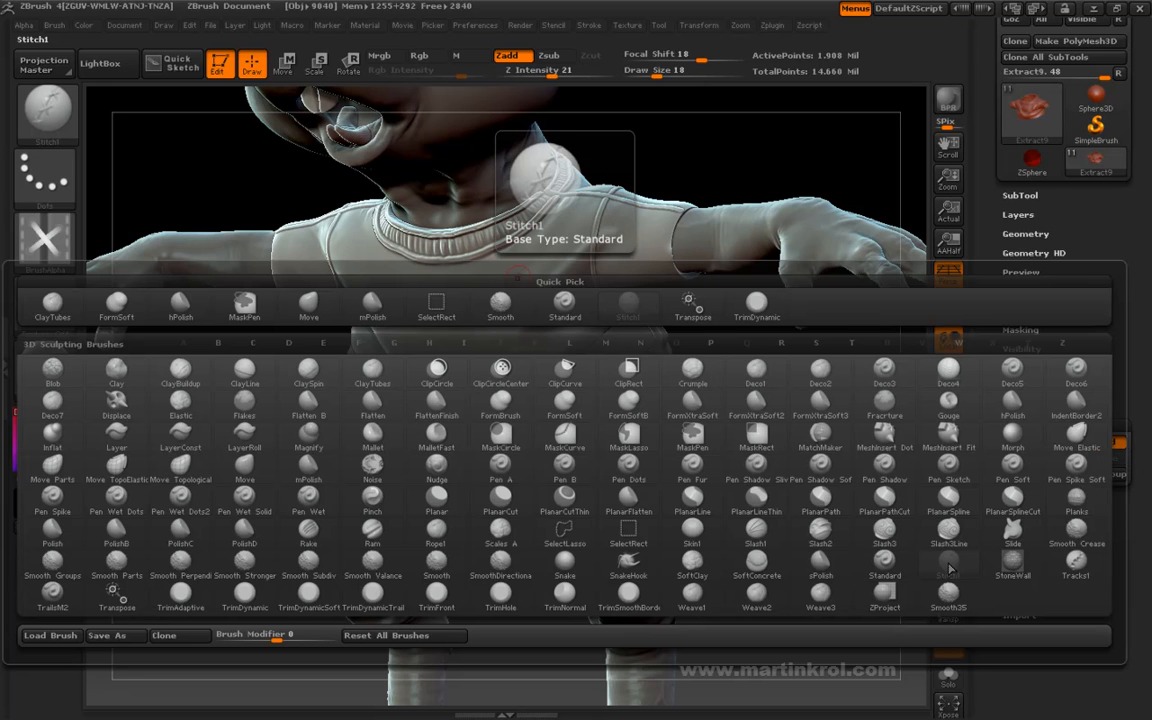
left_click(884, 562)
mouse_move(738, 398)
left_mouse_down()
mouse_move(756, 416)
mouse_move(744, 403)
left_mouse_up()
left_click_drag(667, 203, 668, 231, "alt")
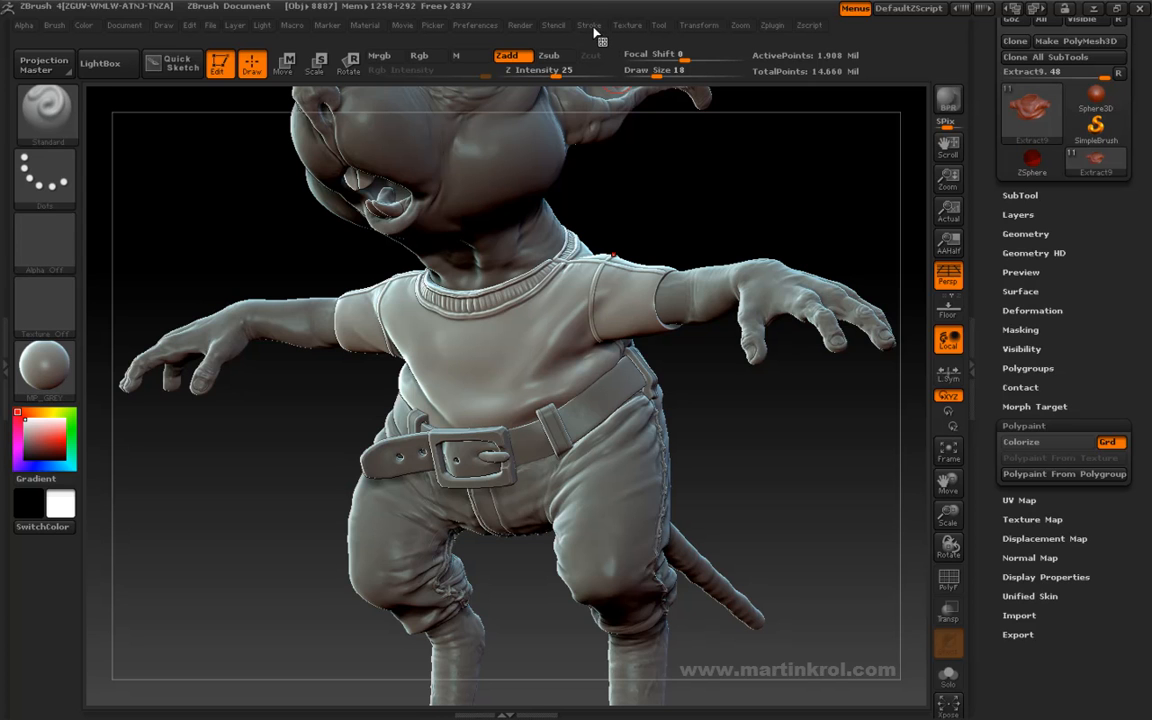
Step: Try the Standard brush without an alpha in a winding stroke over the shirt front, and undo it
left_click(589, 26)
left_click_drag(643, 199, 608, 268, "alt")
mouse_move(500, 292)
left_mouse_down()
mouse_move(430, 325)
mouse_move(425, 372)
mouse_move(395, 380)
left_mouse_up()
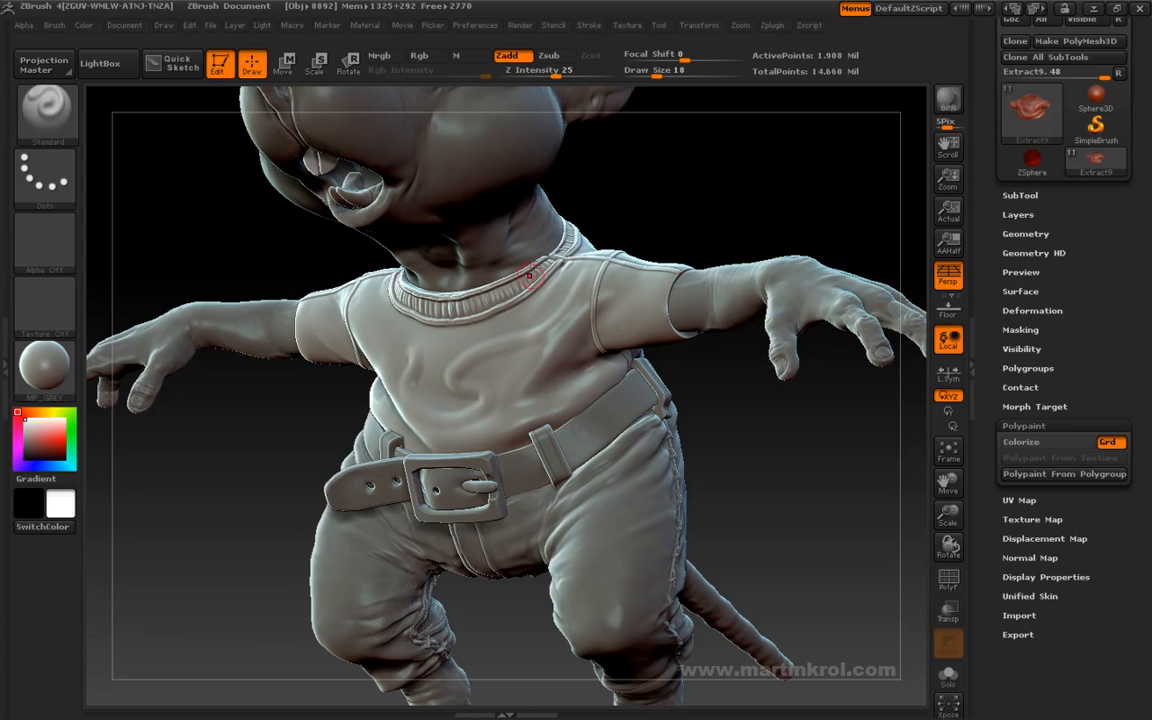
key("ctrl+z")
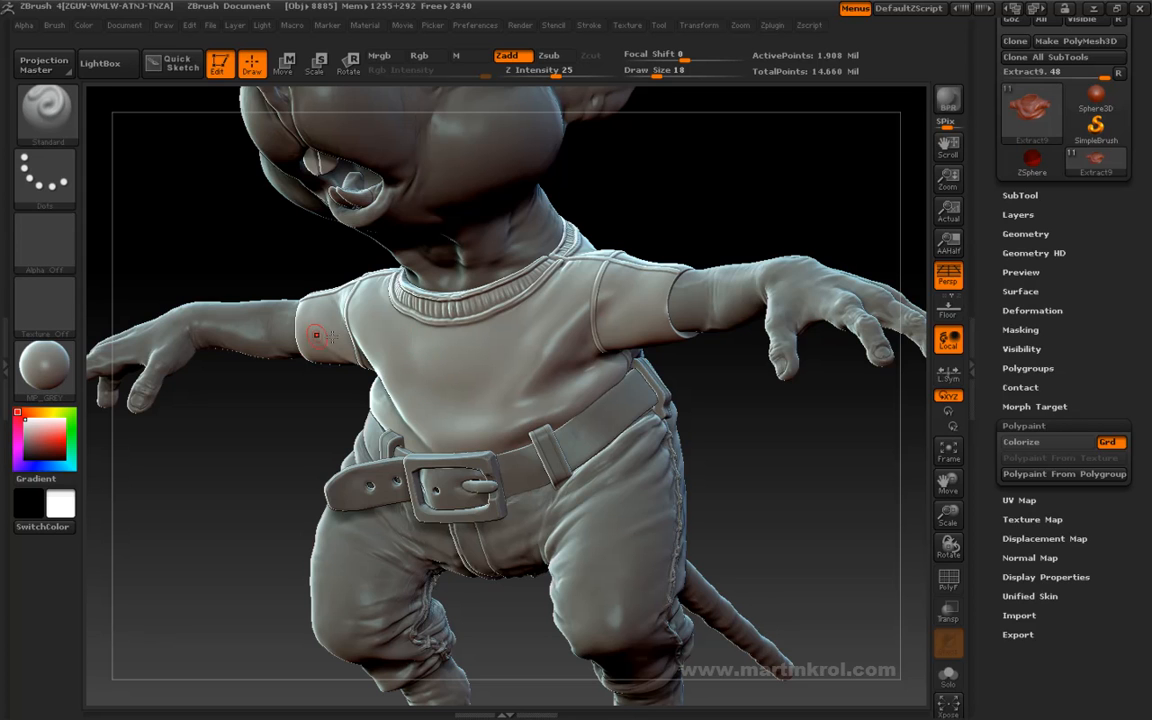
Step: Assign the arrow-shaped Alpha 33 to the Standard brush and test it on the shirt front
left_click(35, 240)
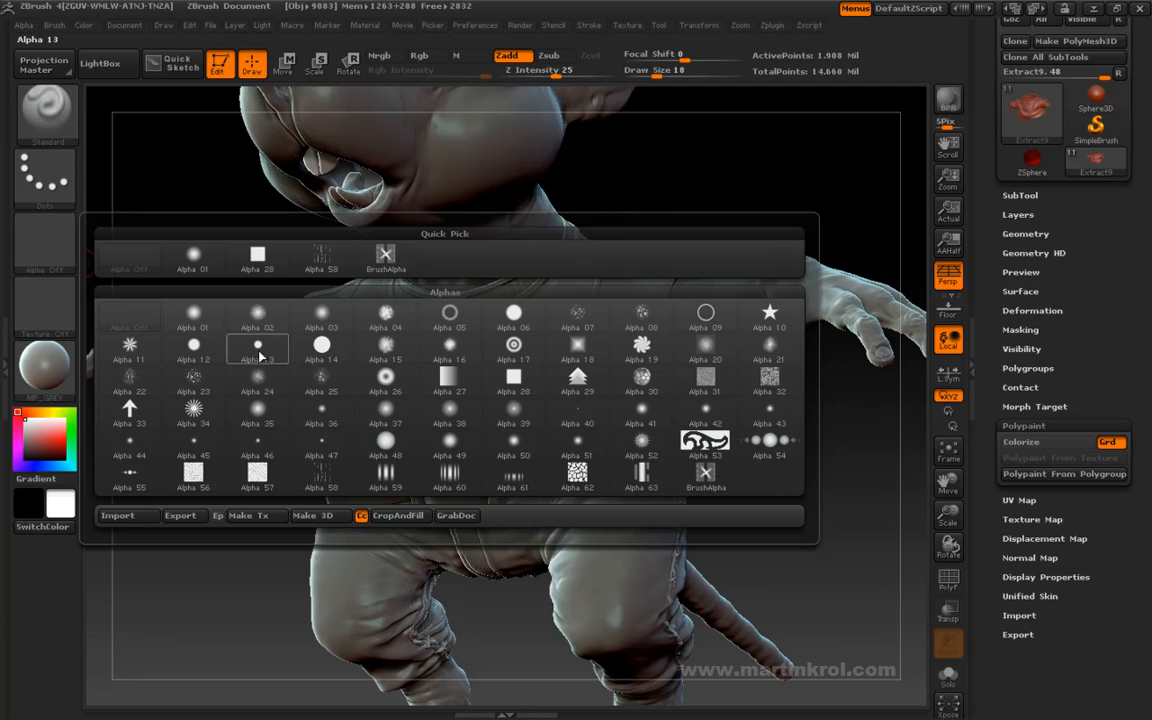
mouse_move(196, 414)
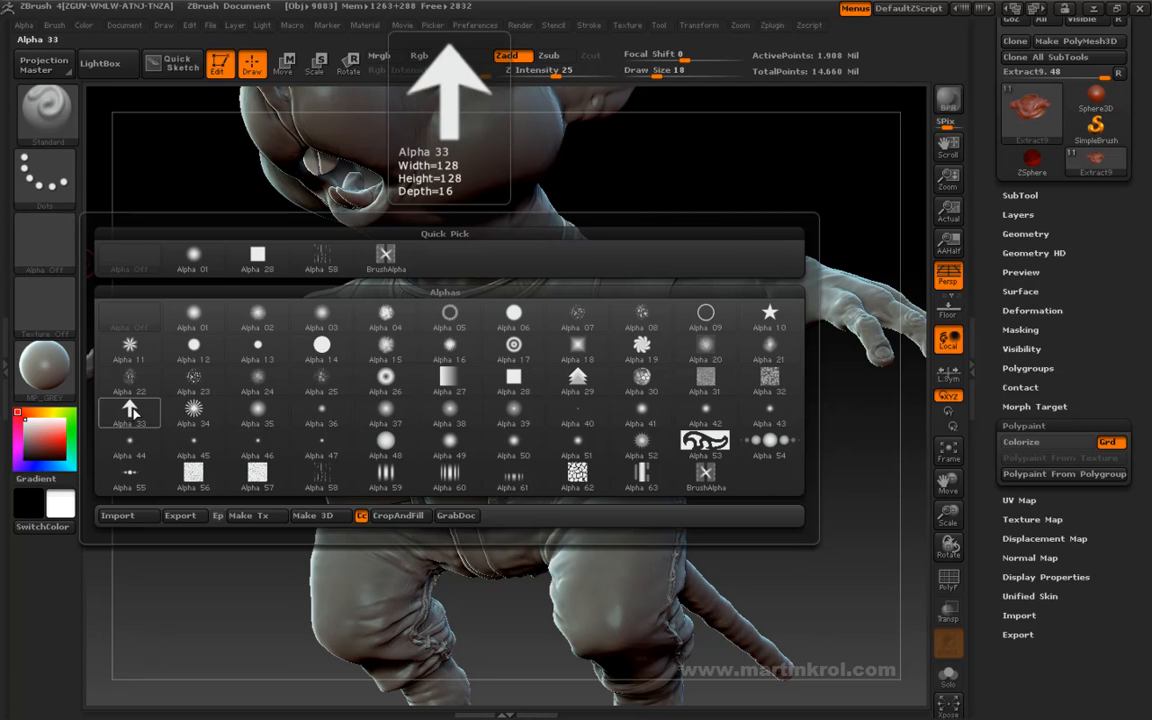
left_click(129, 410)
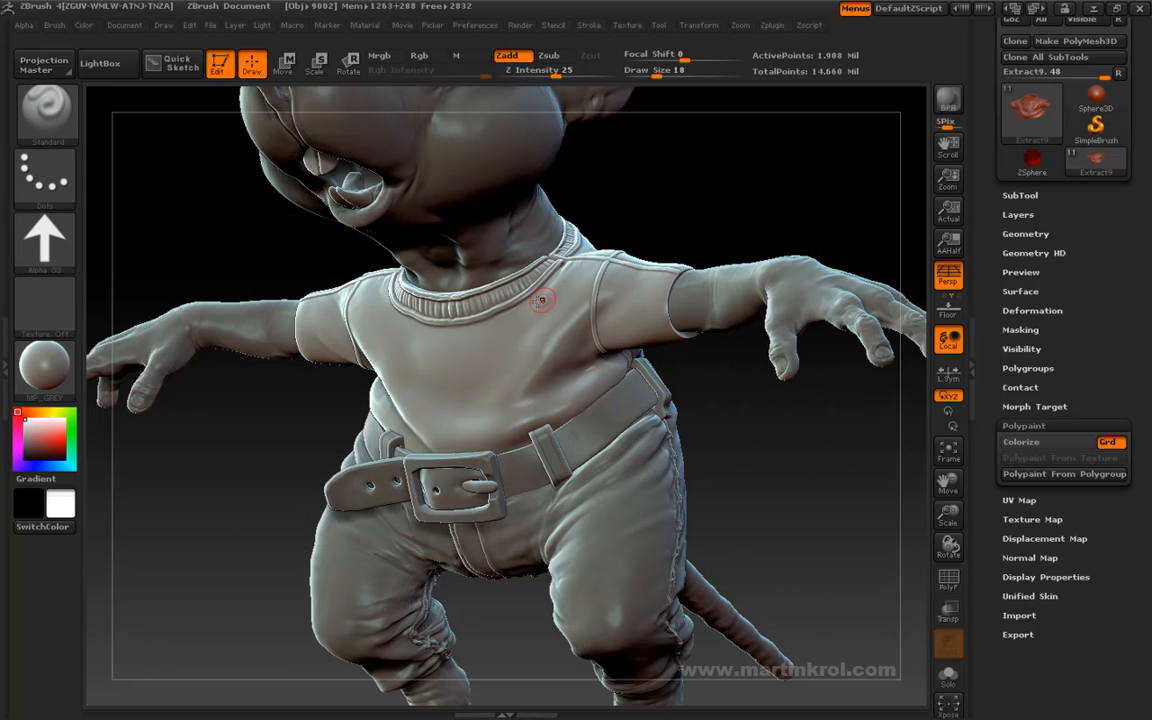
mouse_move(558, 283)
left_mouse_down()
mouse_move(522, 352)
mouse_move(420, 335)
mouse_move(440, 390)
mouse_move(528, 407)
left_mouse_up()
Step: Configure the brush stroke with Roll and LazyMouse on, Roll Dist 1 and LazyRadius 1, testing it on the shirt
left_click(588, 25)
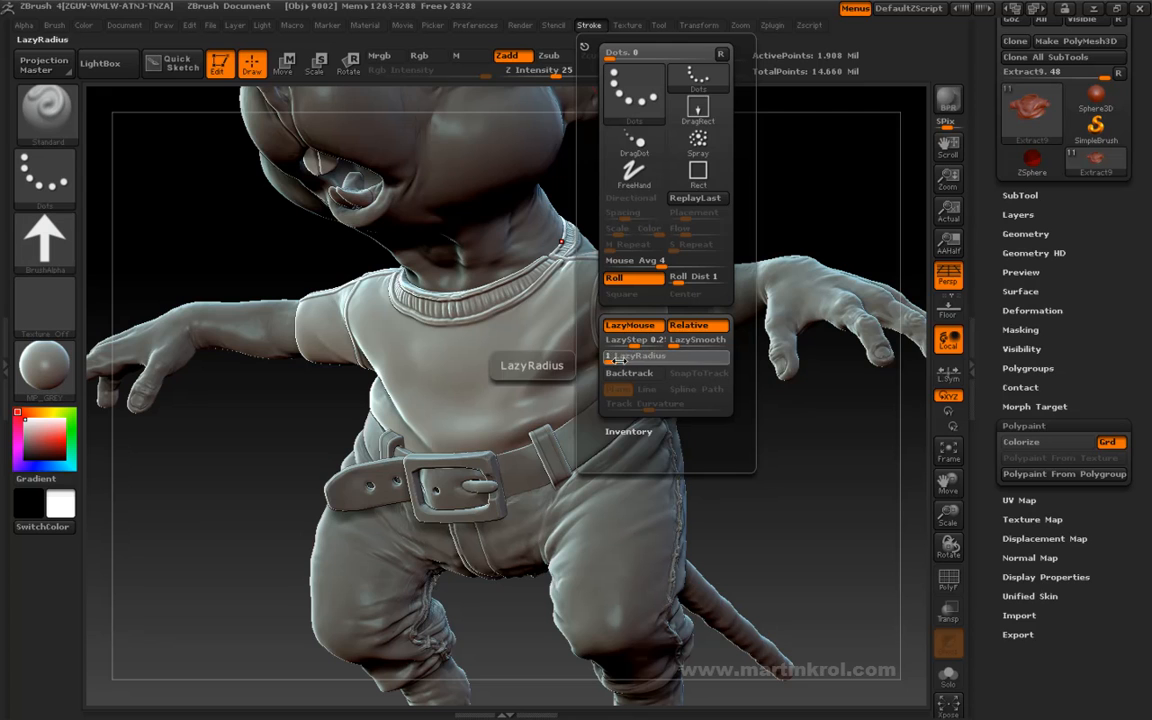
mouse_move(524, 347)
left_mouse_down()
mouse_move(446, 350)
mouse_move(432, 399)
mouse_move(505, 405)
left_mouse_up()
key("ctrl+z")
left_click(589, 25)
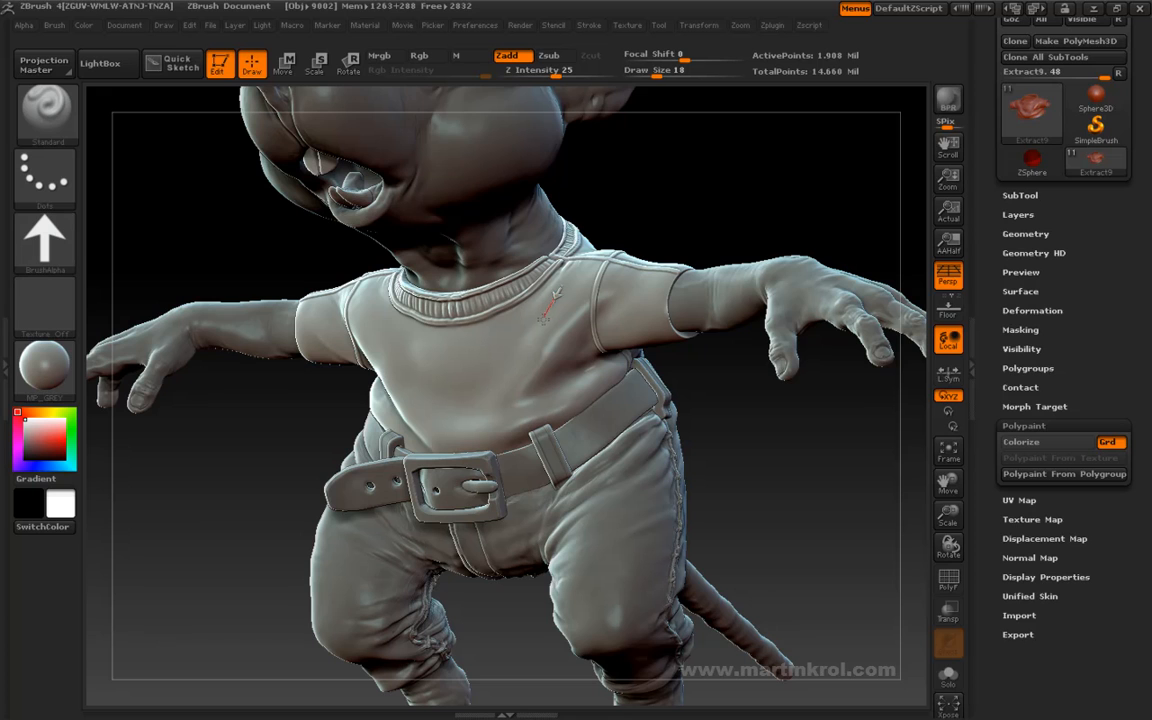
Step: Try the rolling arrow alpha in a long winding stroke over the shirt front, and undo the stroke
mouse_move(466, 348)
left_mouse_down()
mouse_move(420, 349)
mouse_move(392, 368)
mouse_move(450, 407)
mouse_move(560, 404)
left_mouse_up()
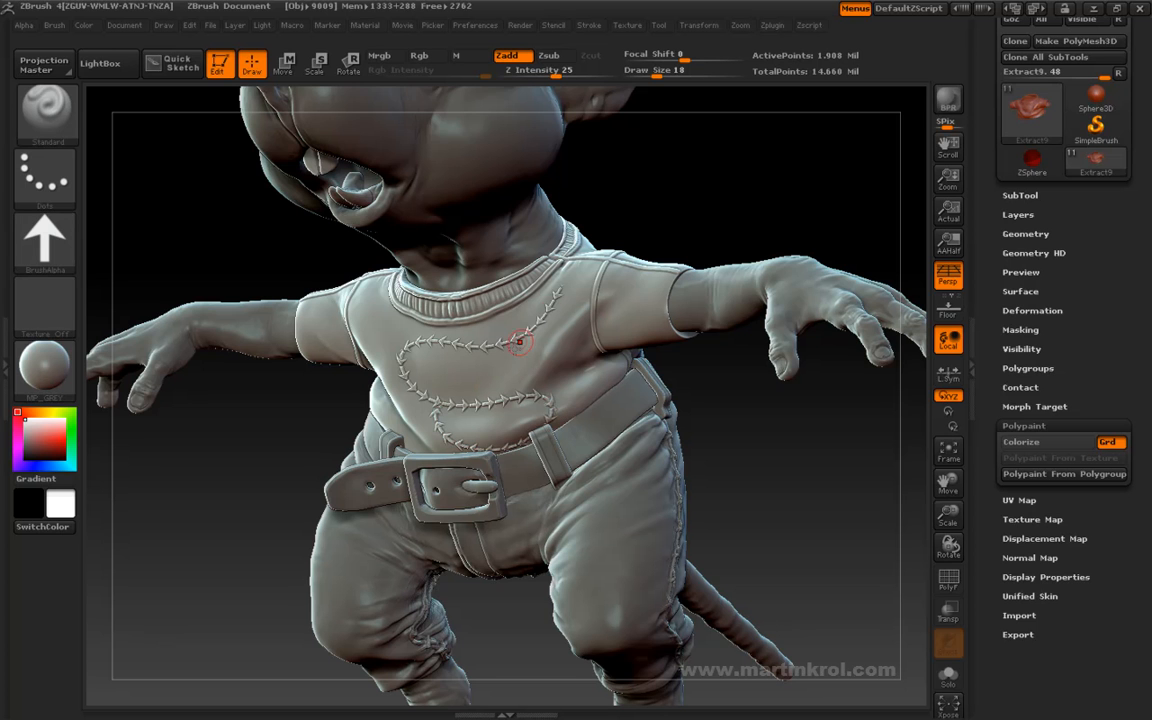
key("ctrl")
key("ctrl+z")
mouse_move(669, 211)
left_mouse_down()
mouse_move(669, 193)
mouse_move(660, 206)
left_mouse_up()
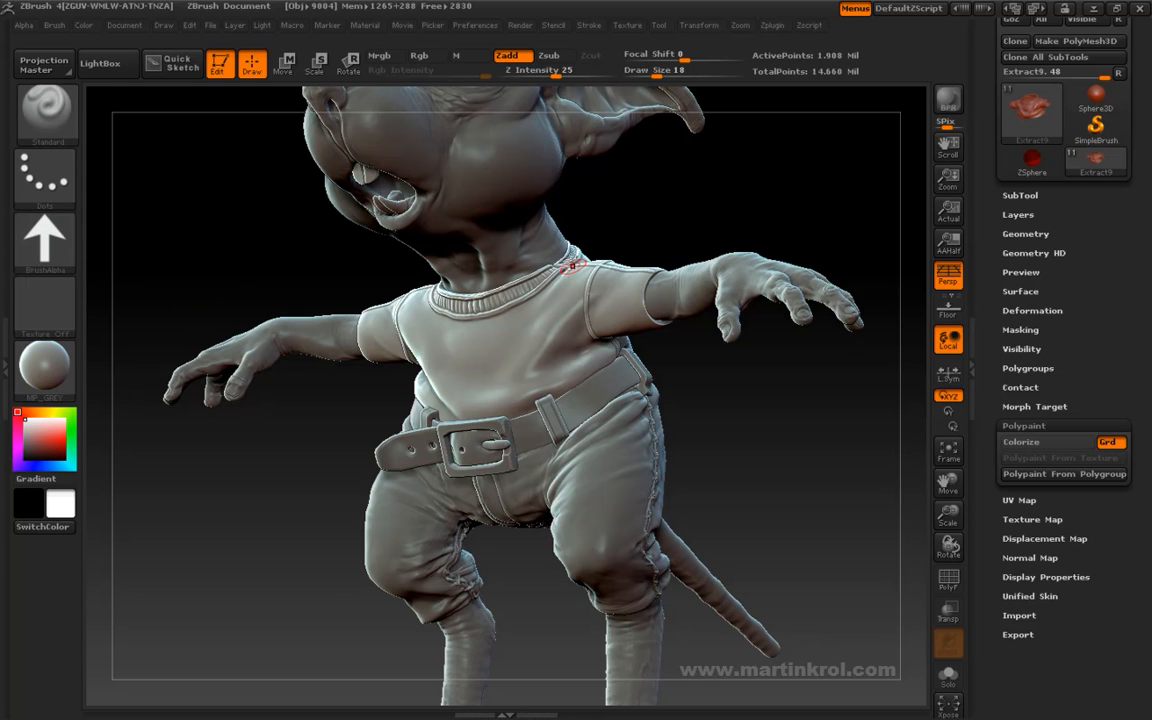
mouse_move(617, 199)
left_mouse_down()
mouse_move(700, 180)
mouse_move(700, 257)
mouse_move(718, 245)
left_mouse_up()
key("space")
left_click(734, 247)
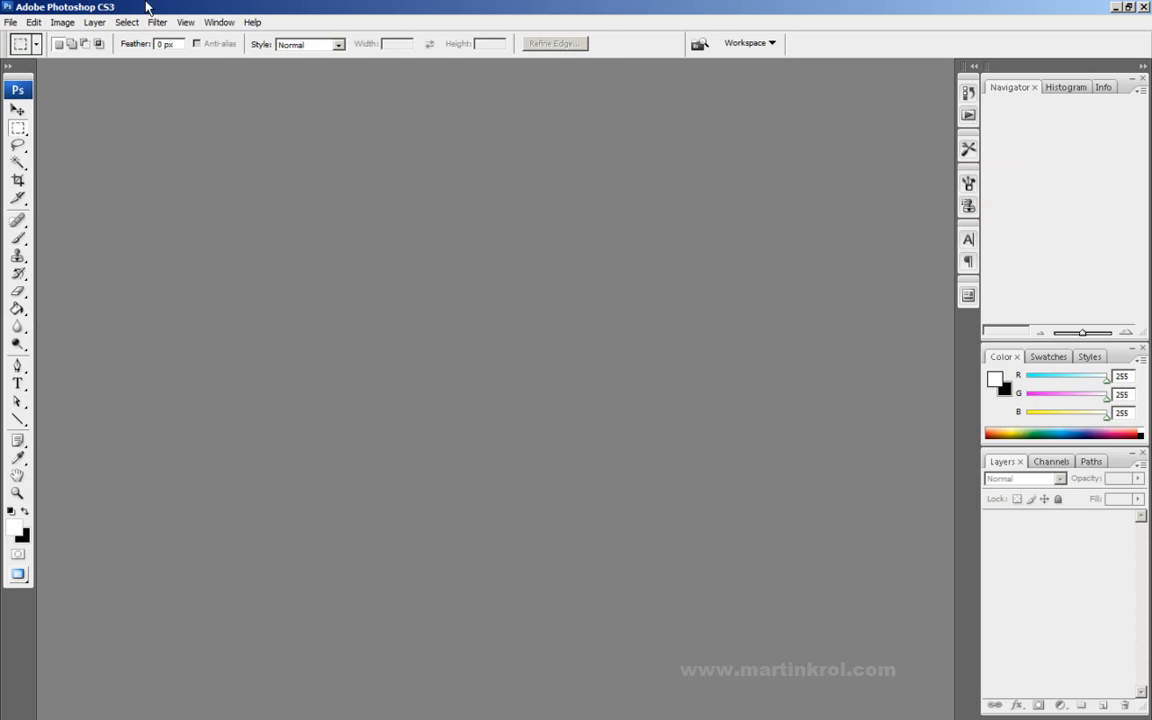
Step: In Photoshop, start a new document and set its size to 1024 by 1024 pixels
left_click(10, 22)
left_click(22, 36)
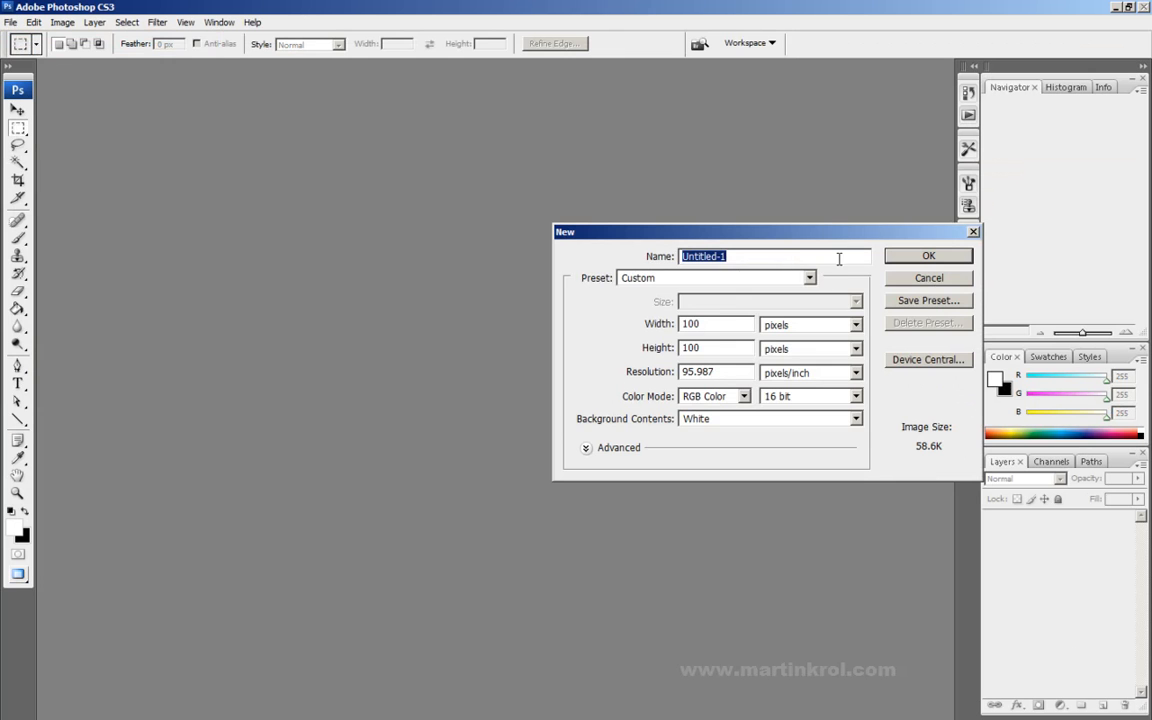
left_click_drag(817, 232, 624, 251)
double_click(520, 342)
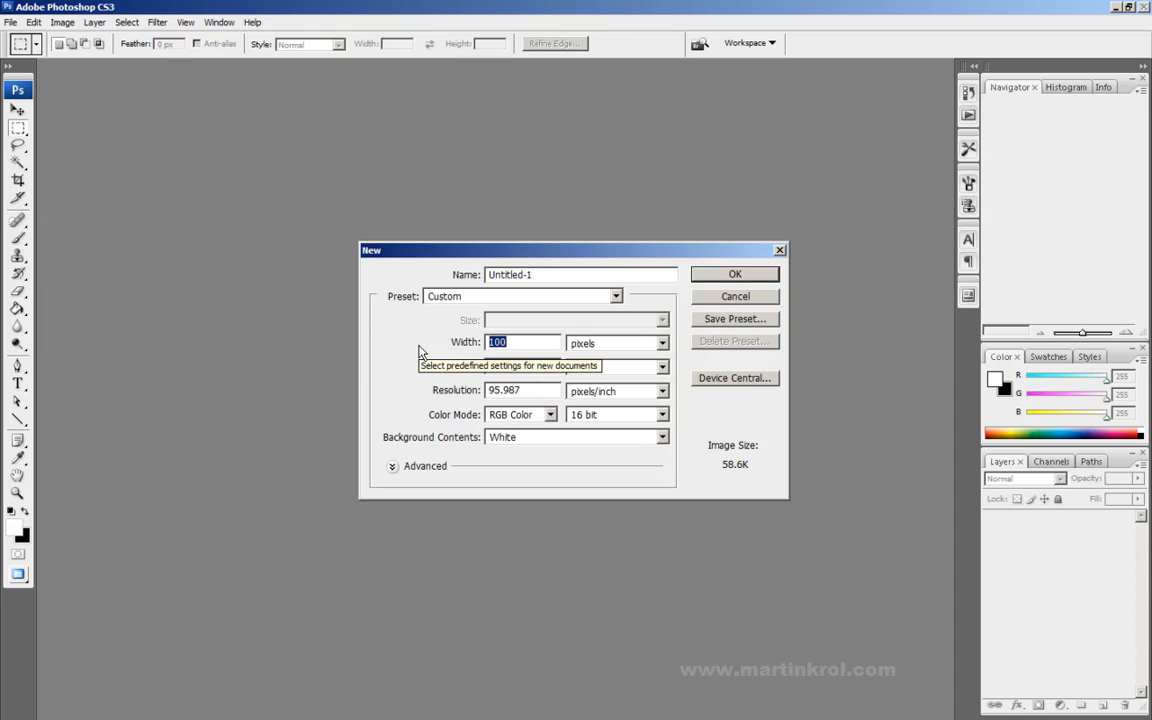
type("1024")
key("Tab")
key("Tab")
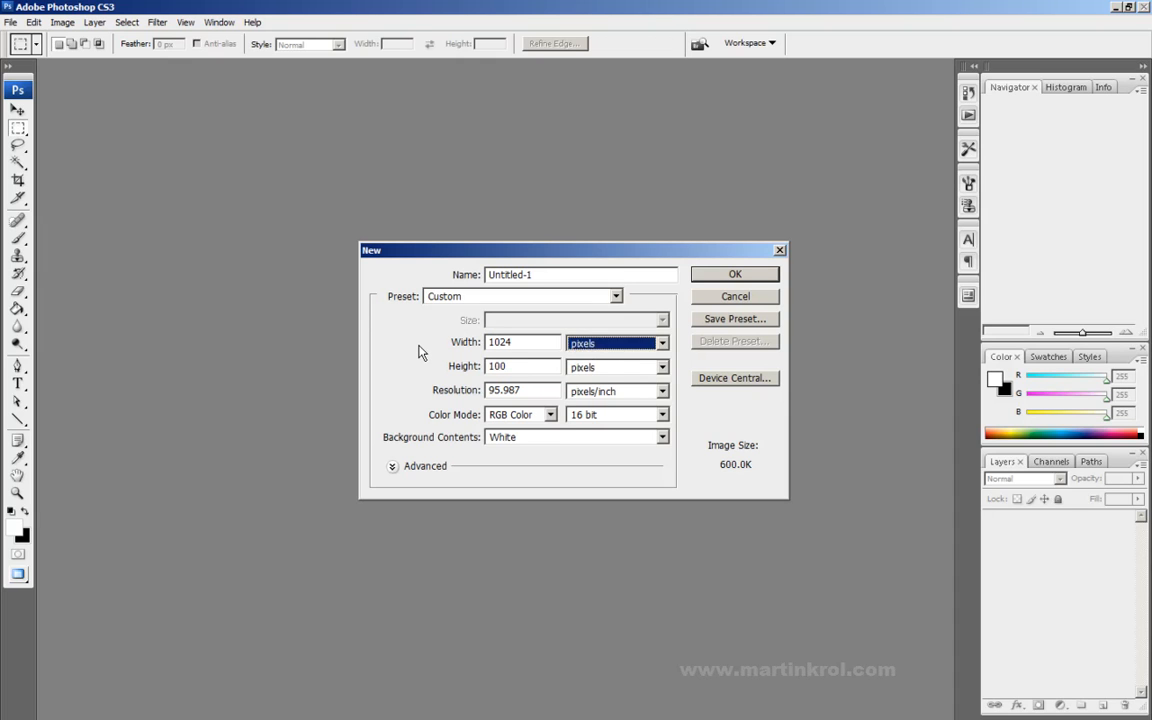
type("1024")
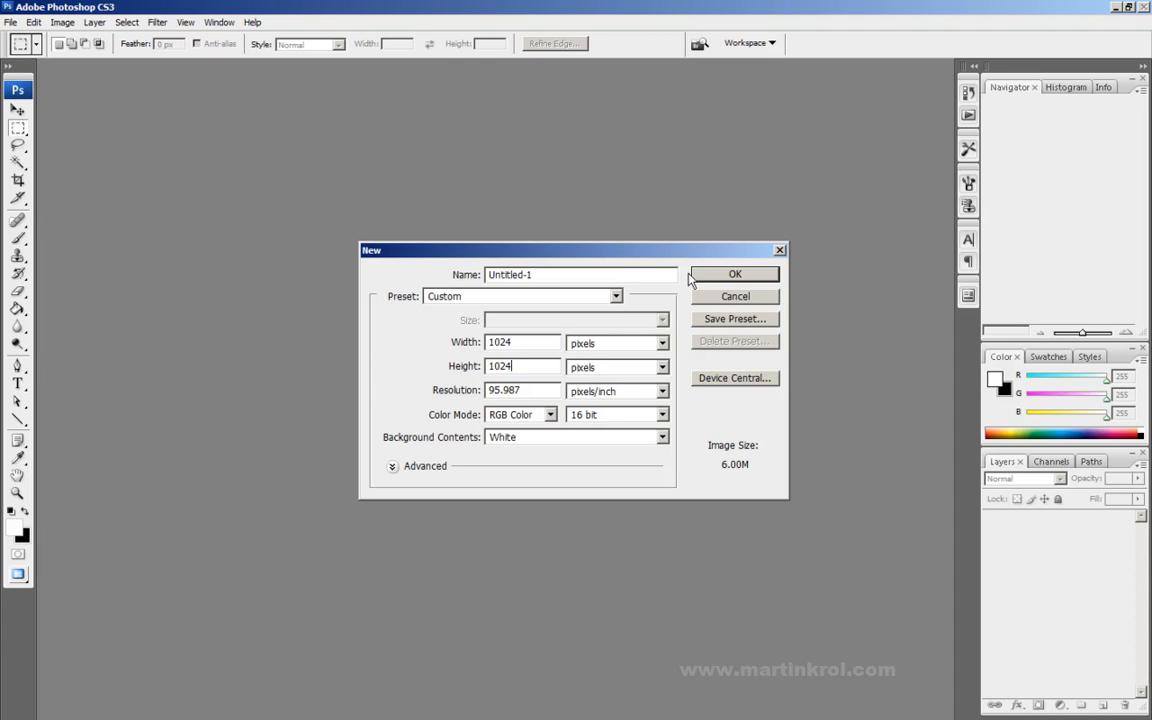
Step: Keep the new document's colour depth at 16 bit after checking the available bit depths
left_click(600, 416)
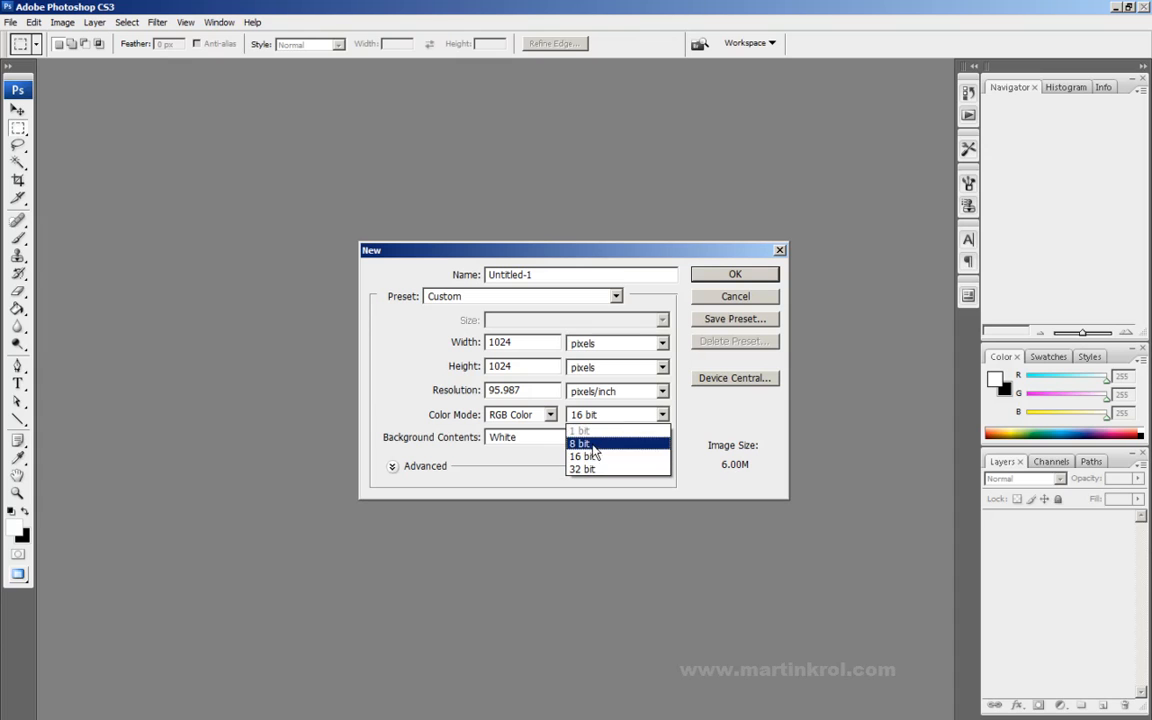
left_click(652, 418)
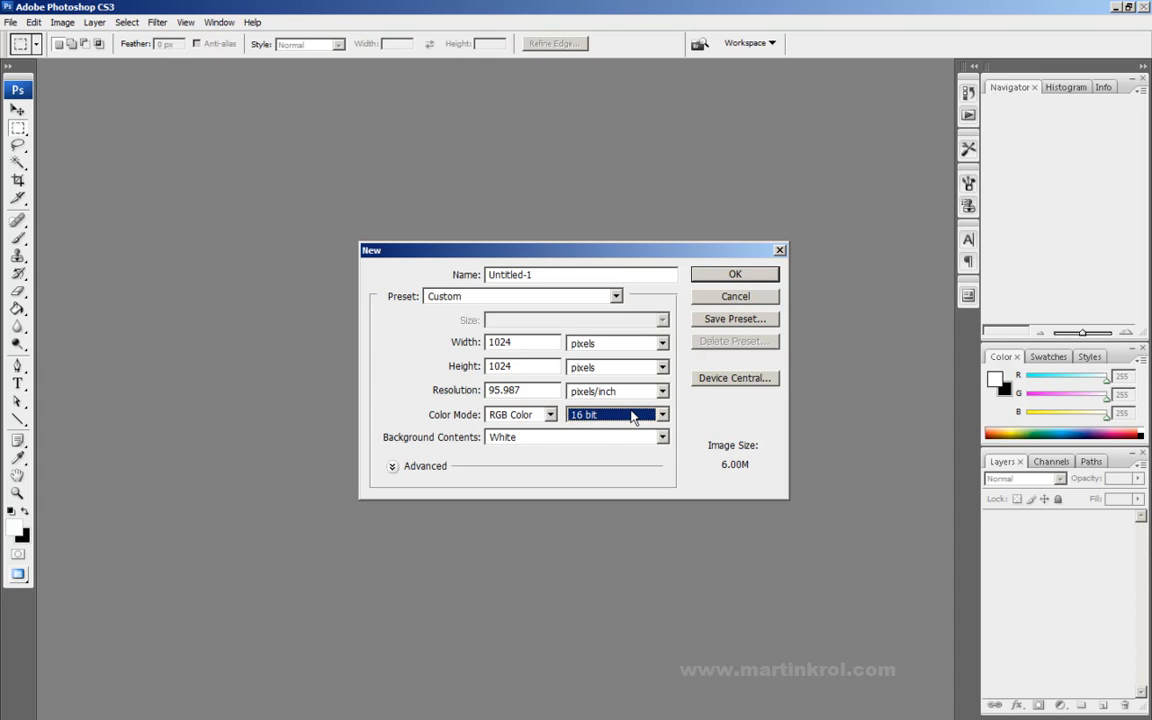
left_click_drag(641, 257, 614, 287)
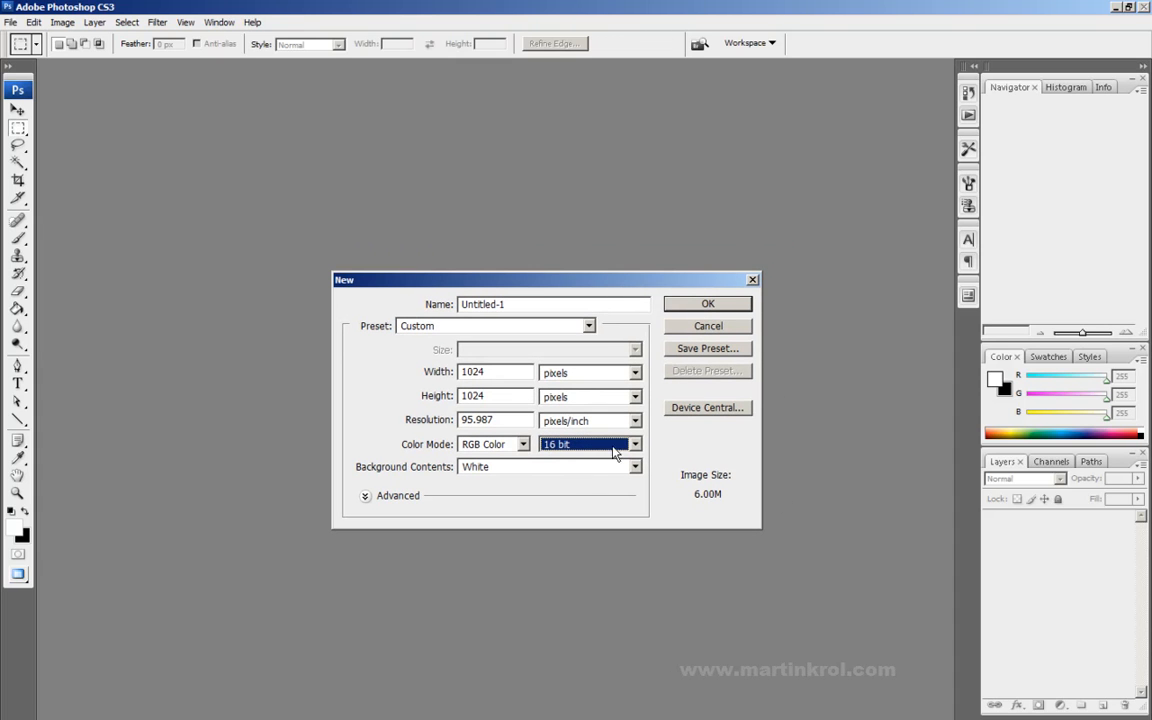
Step: Create the document and fill its background with a neutral grey of 50% brightness using the Paint Bucket
left_click(706, 305)
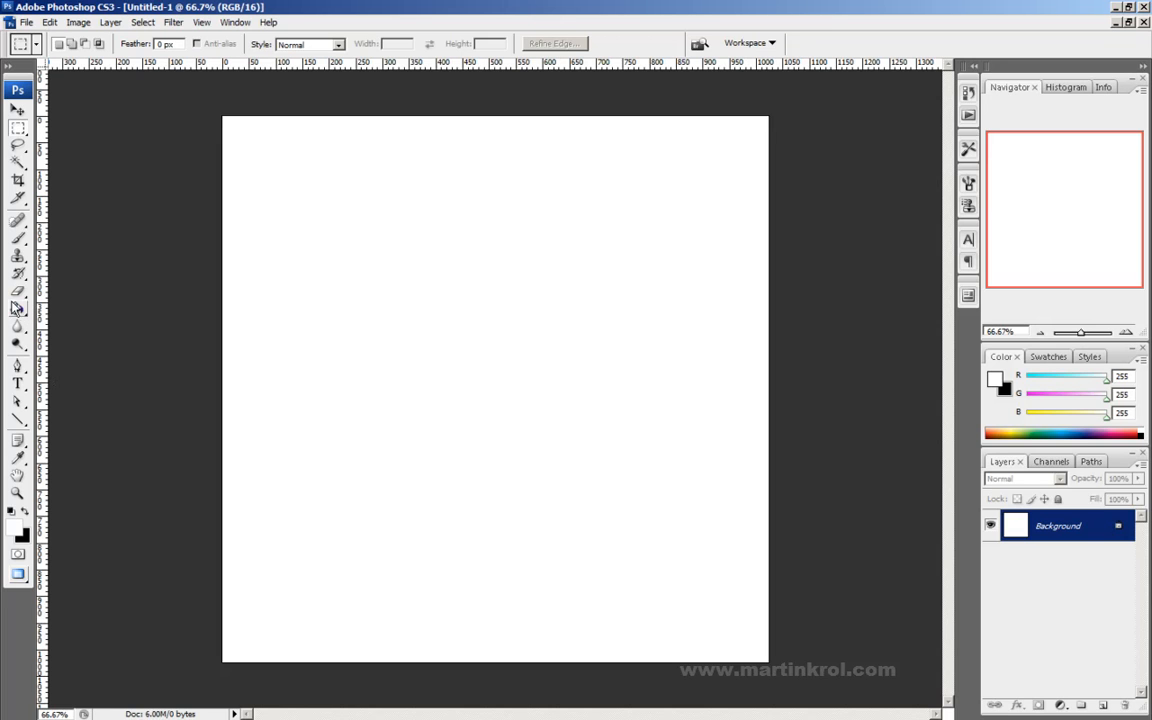
left_click(16, 310)
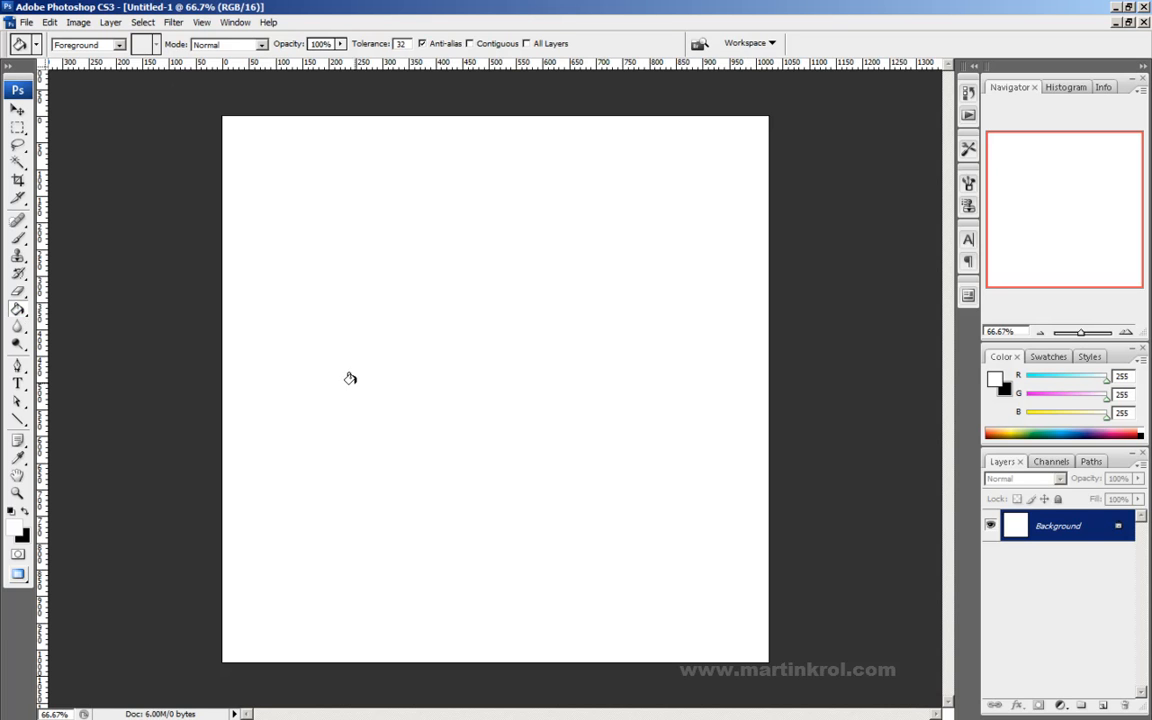
left_click(14, 526)
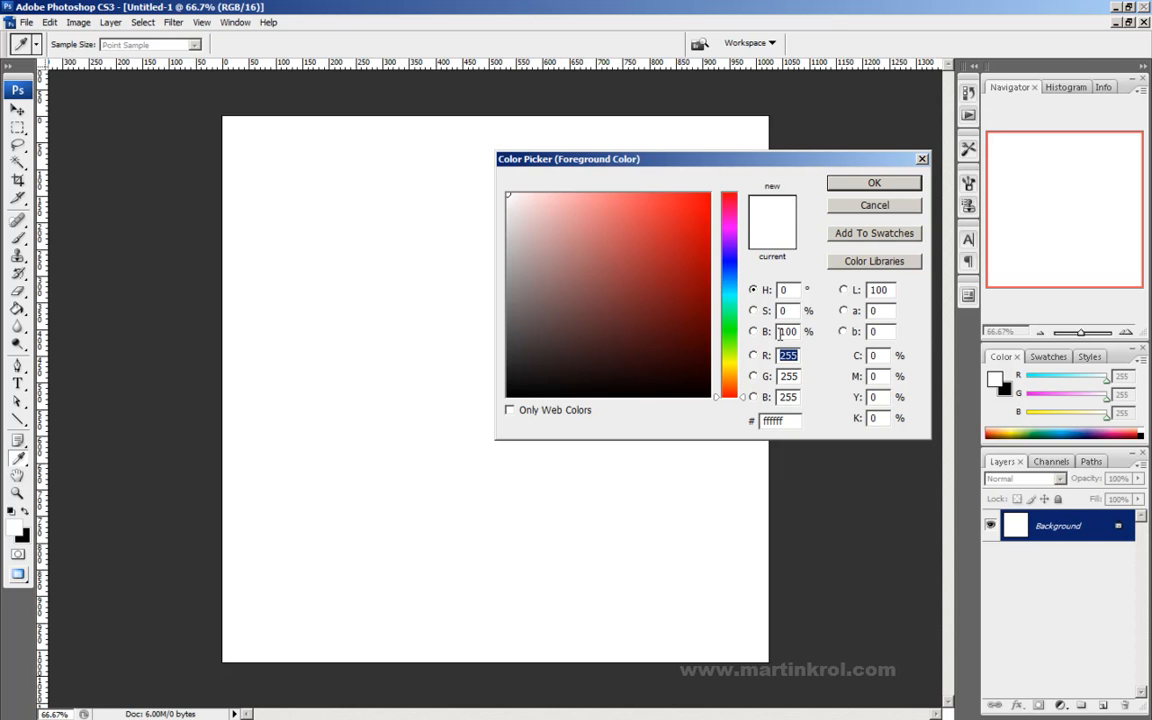
double_click(781, 332)
type("50")
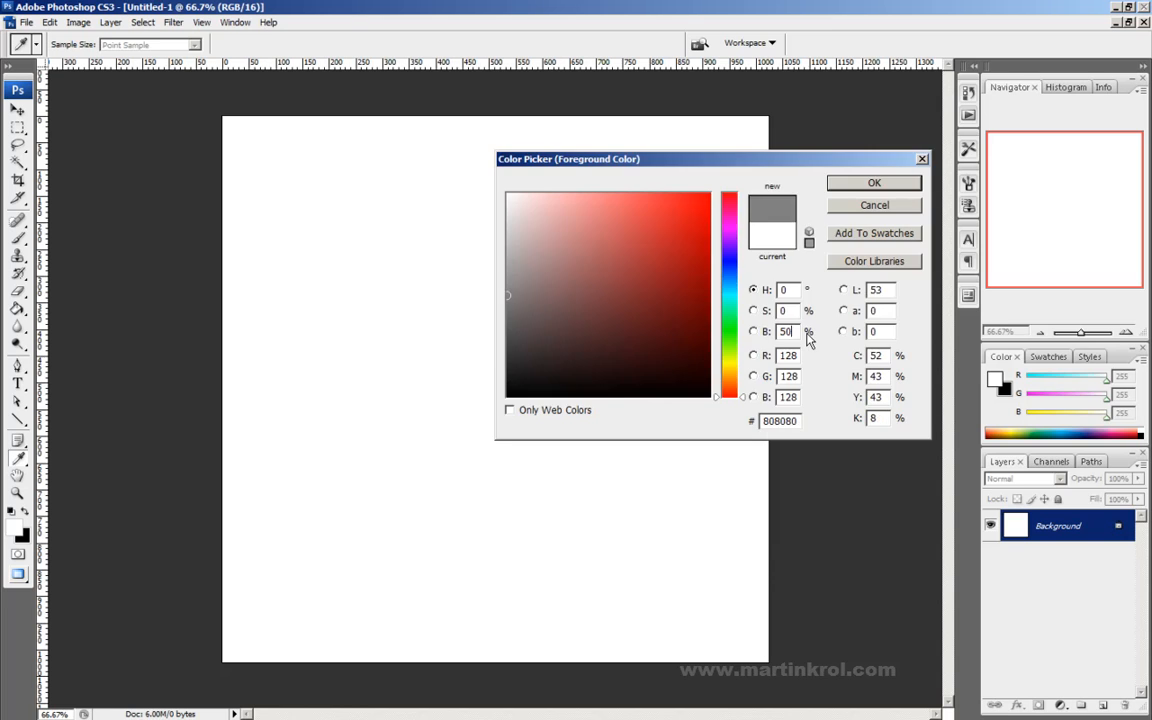
key("Return")
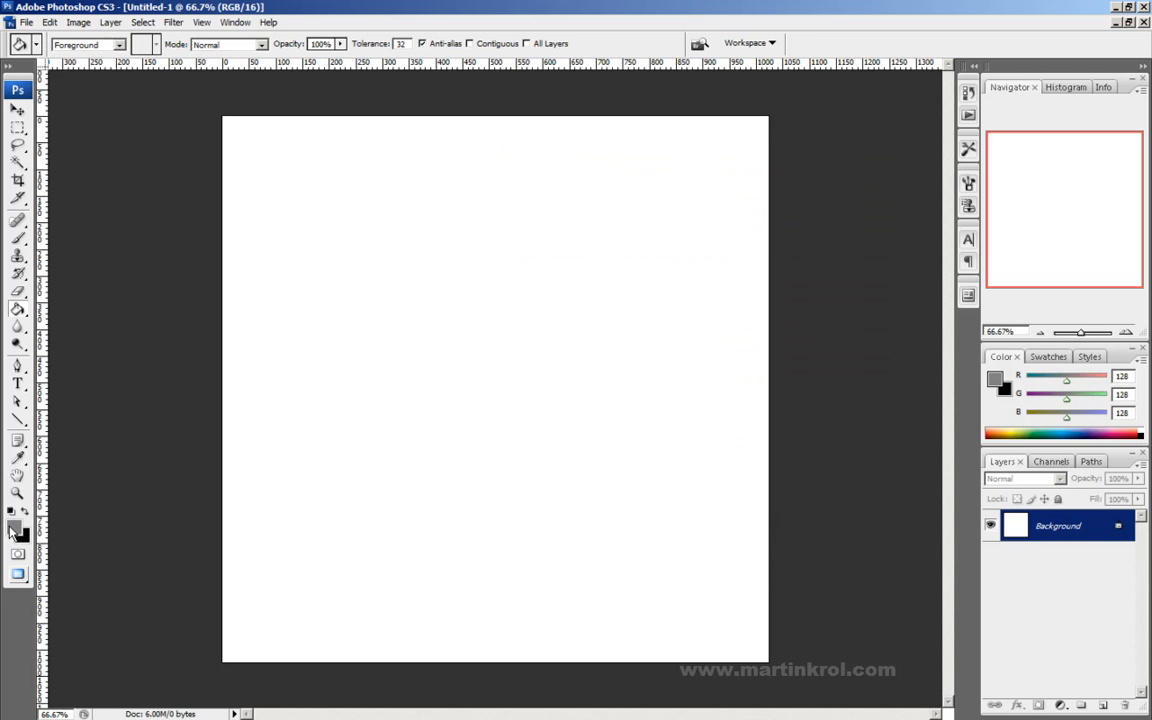
left_click(410, 360)
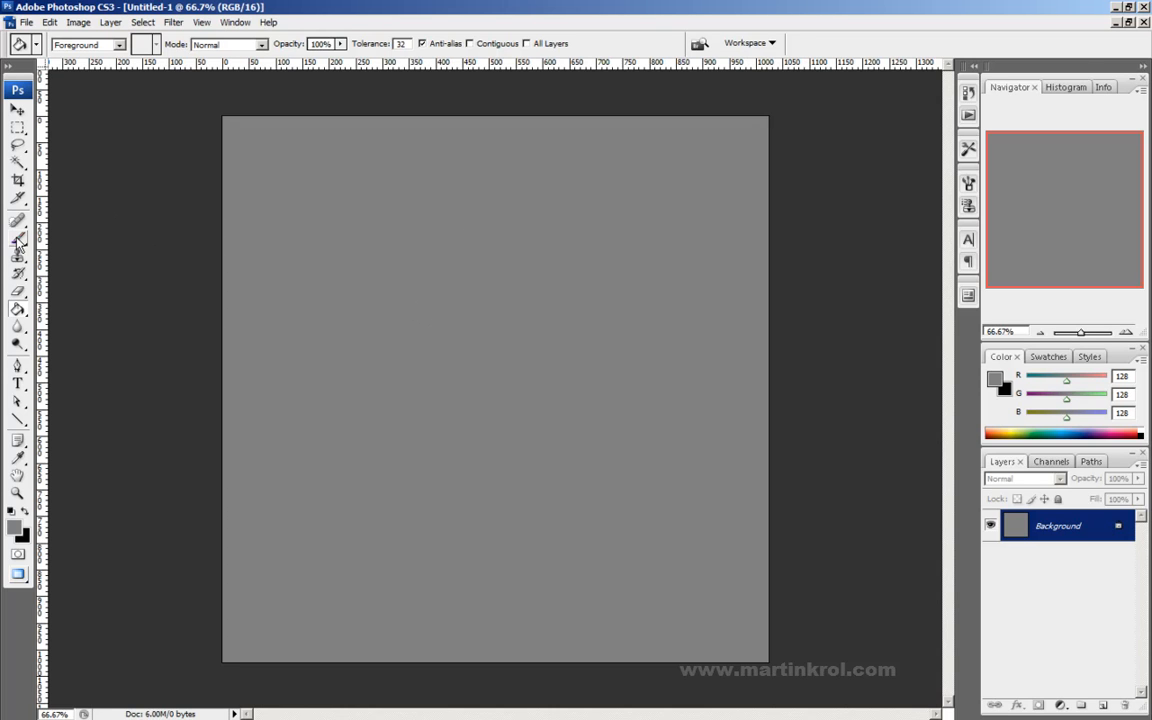
Step: Add a new layer and set the starting colour stop of the Gradient tool's gradient to black
left_click(1103, 706)
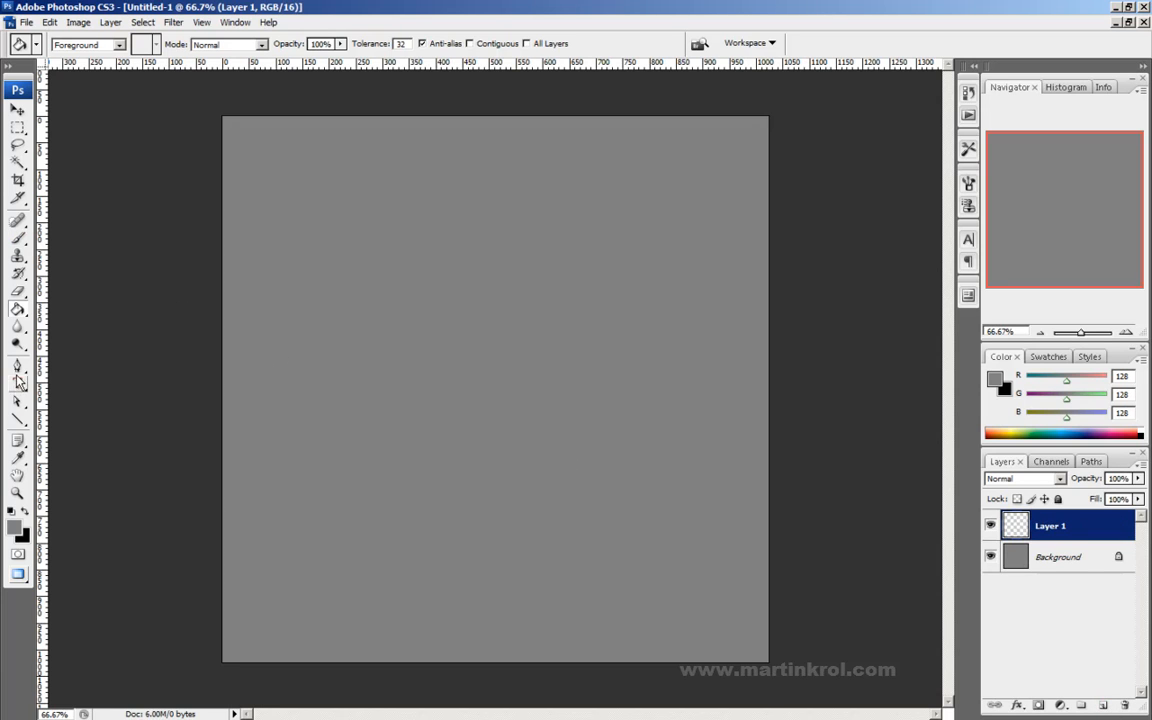
left_click(18, 311)
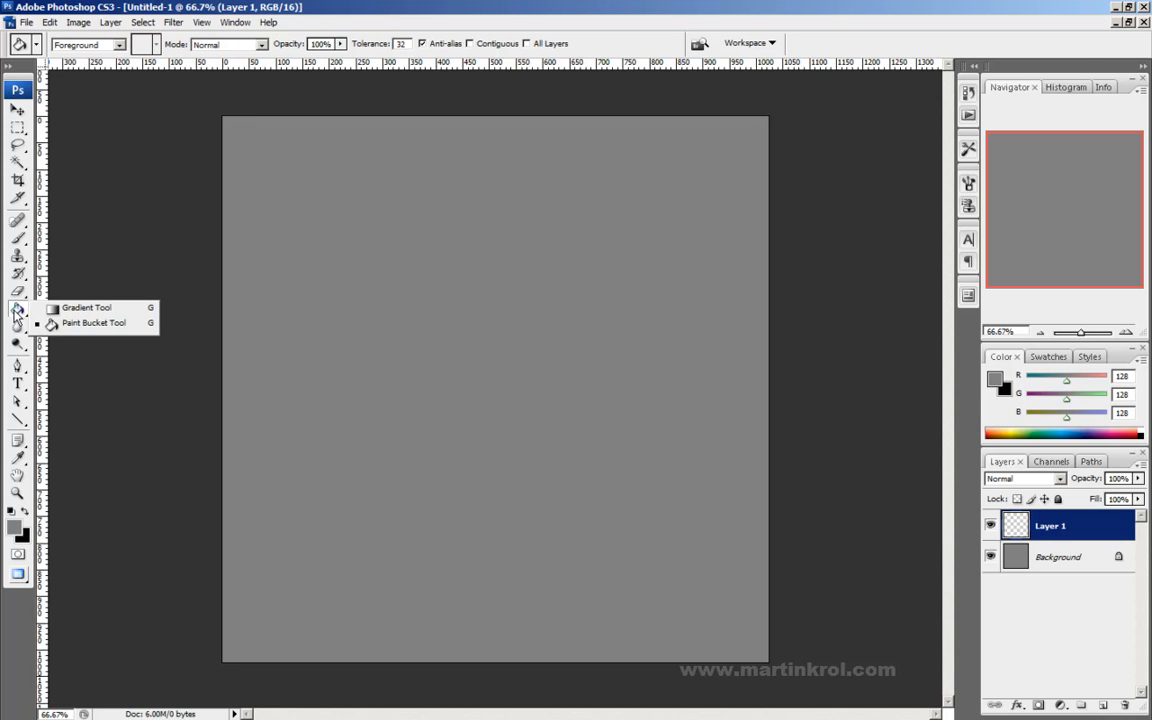
left_click(80, 308)
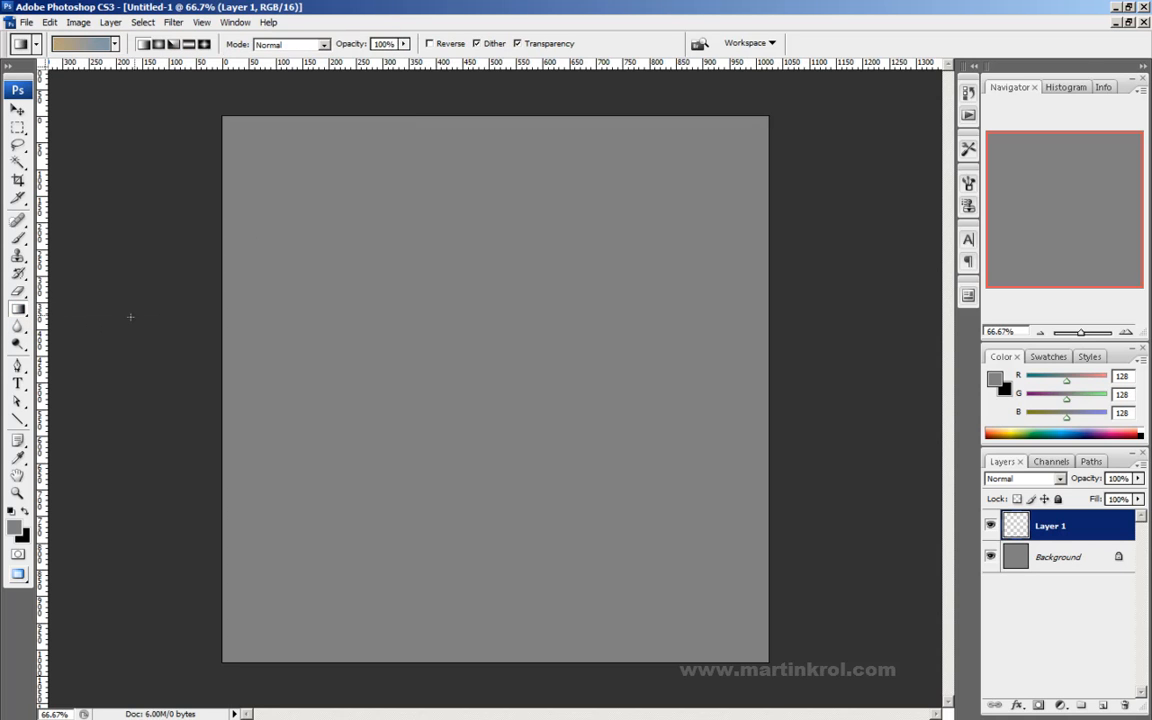
left_click(97, 47)
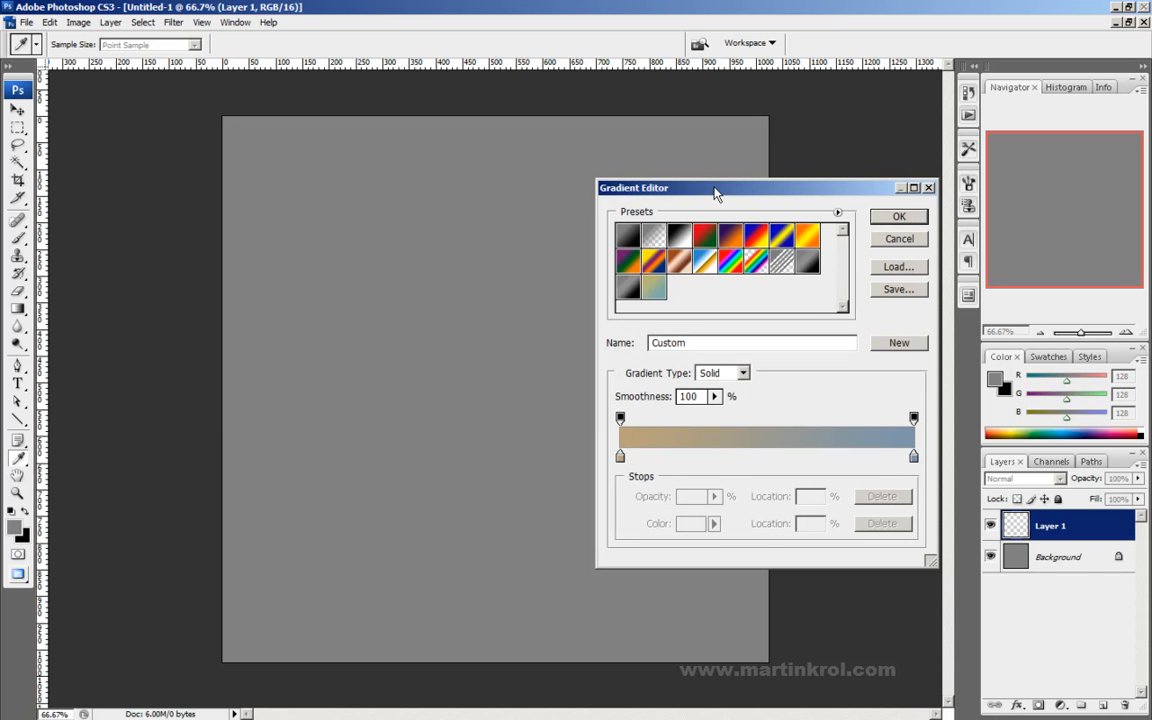
left_click_drag(715, 193, 608, 203)
left_click(513, 466)
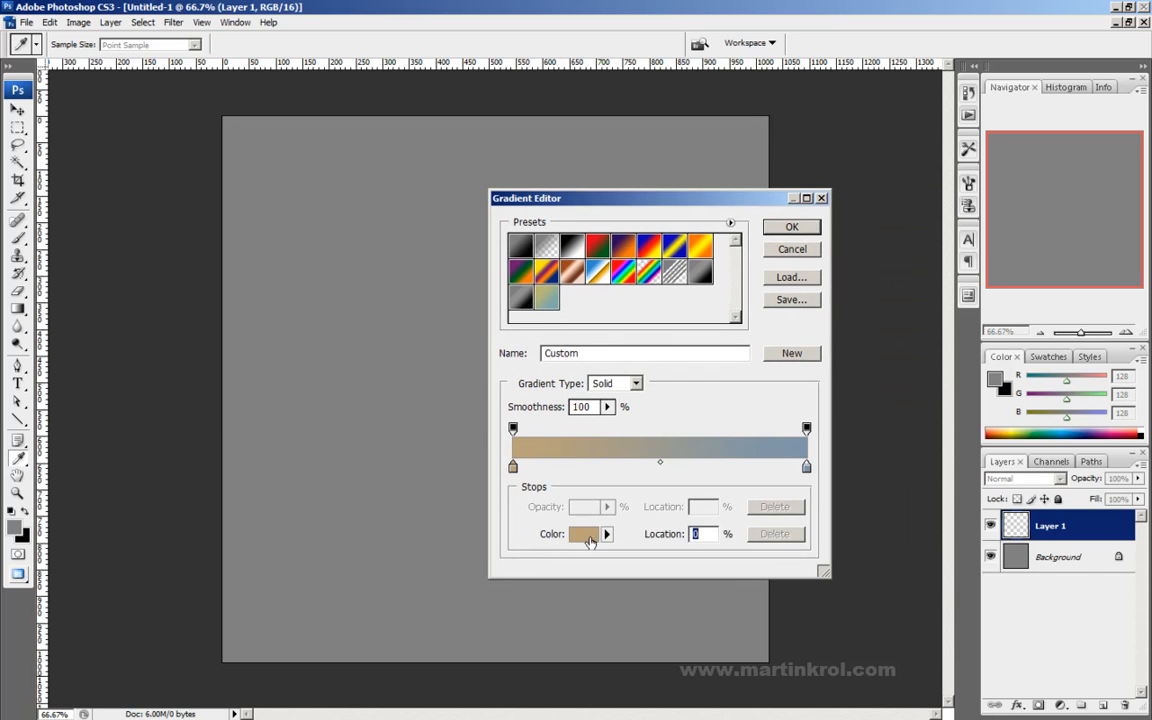
left_click(590, 541)
left_click_drag(588, 270, 483, 397)
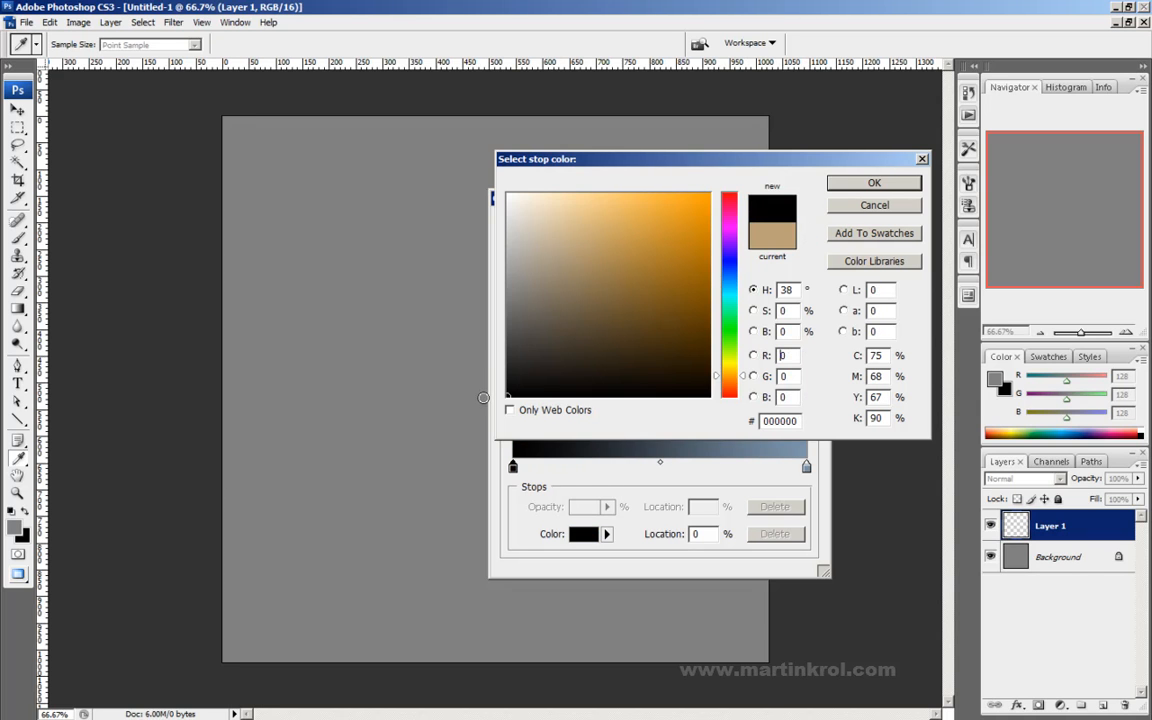
left_click(861, 187)
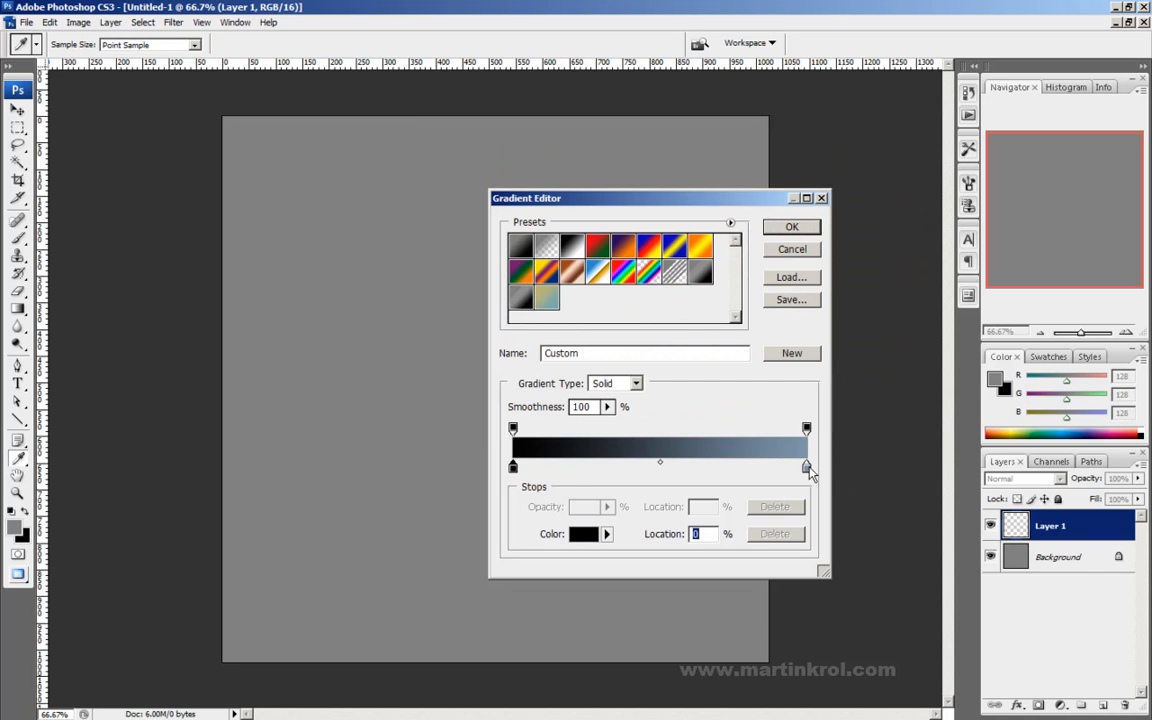
Step: Set the gradient's end colour stop to neutral grey with hue 0, saturation 0 and brightness 50%
left_click(806, 467)
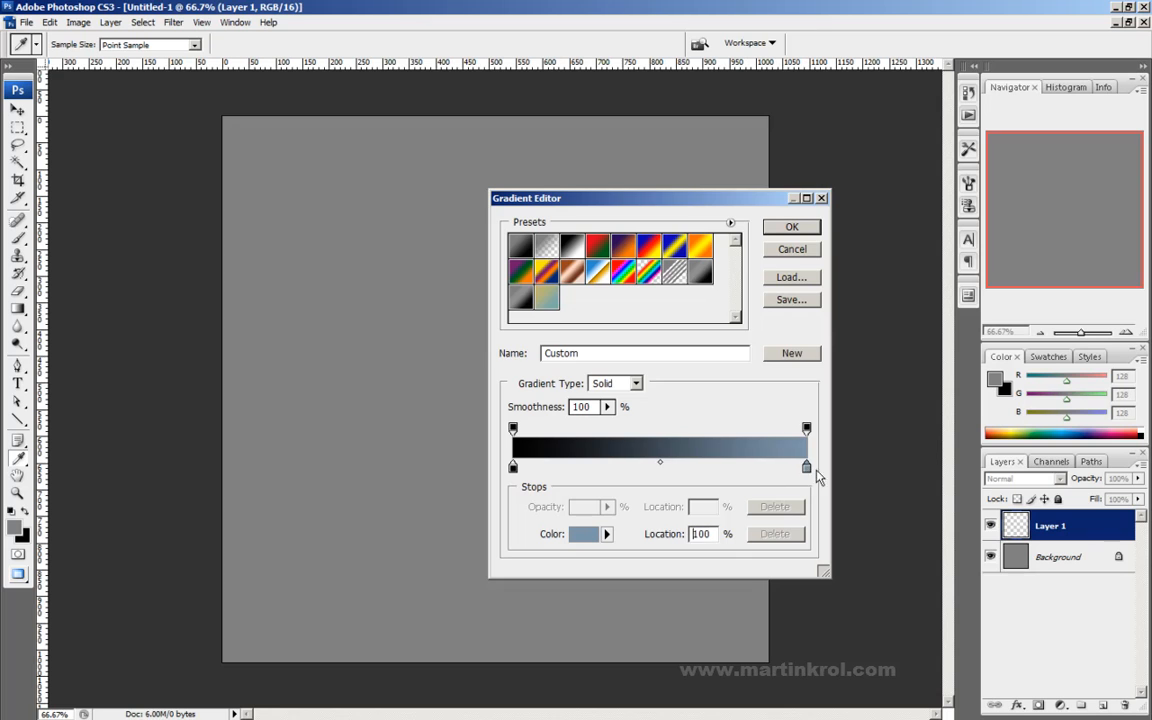
double_click(806, 467)
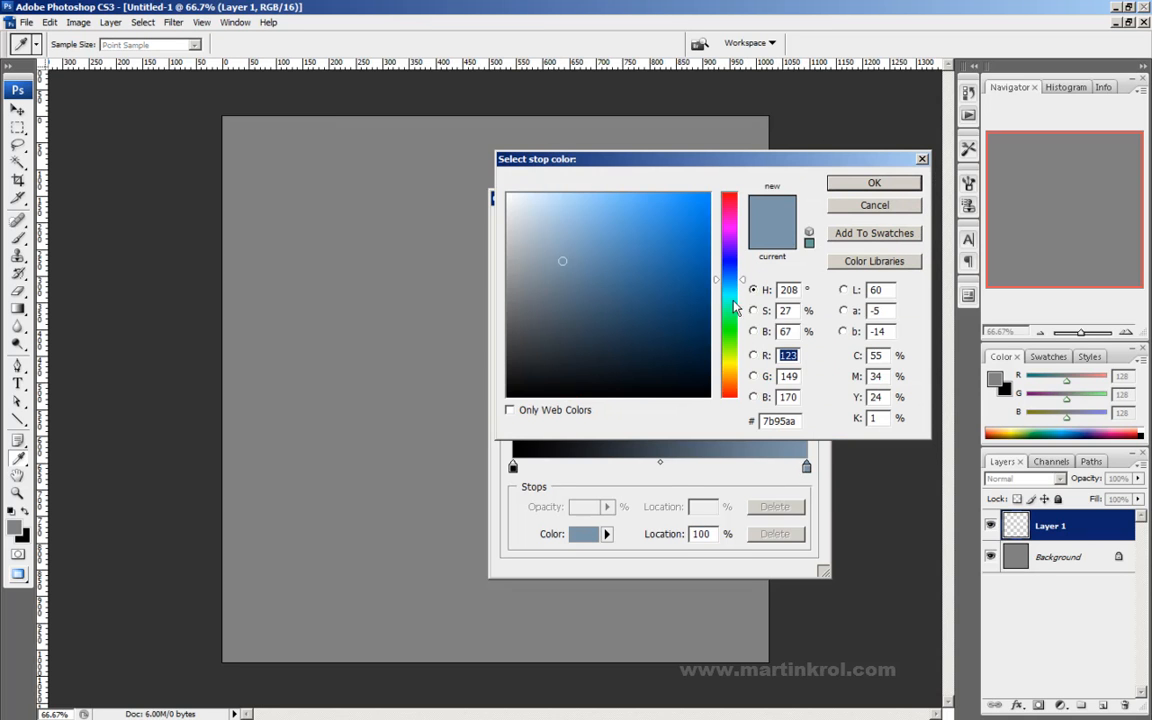
left_click(772, 329)
double_click(785, 290)
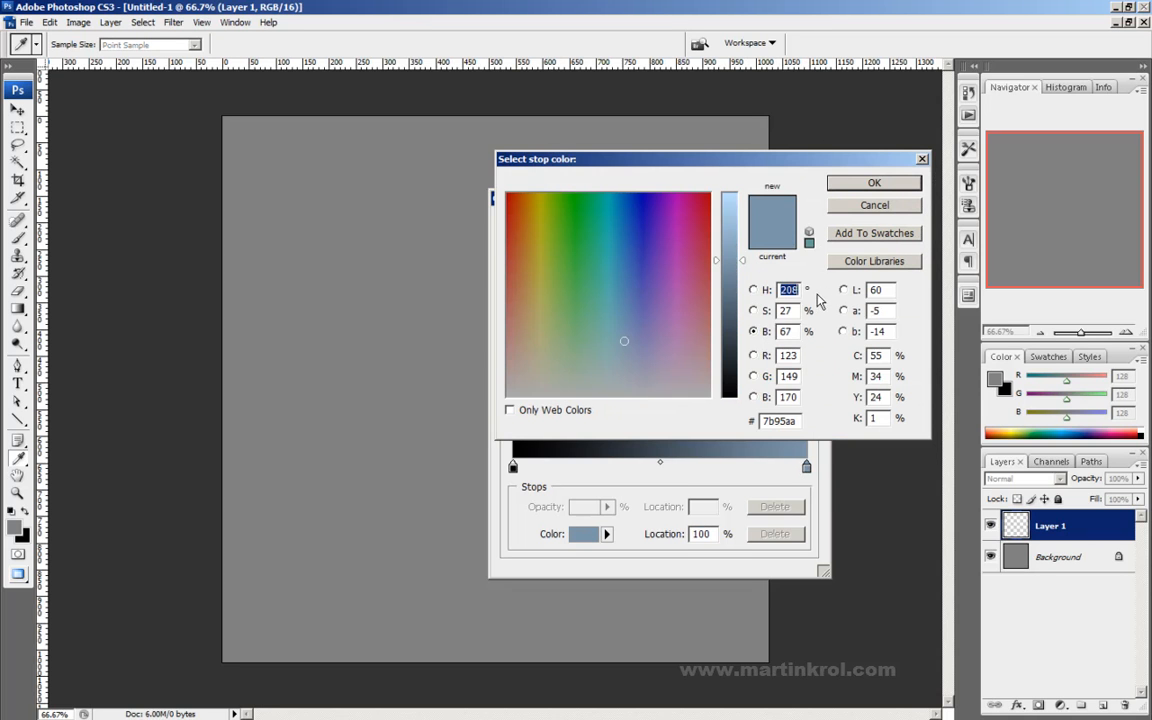
type("00")
double_click(786, 311)
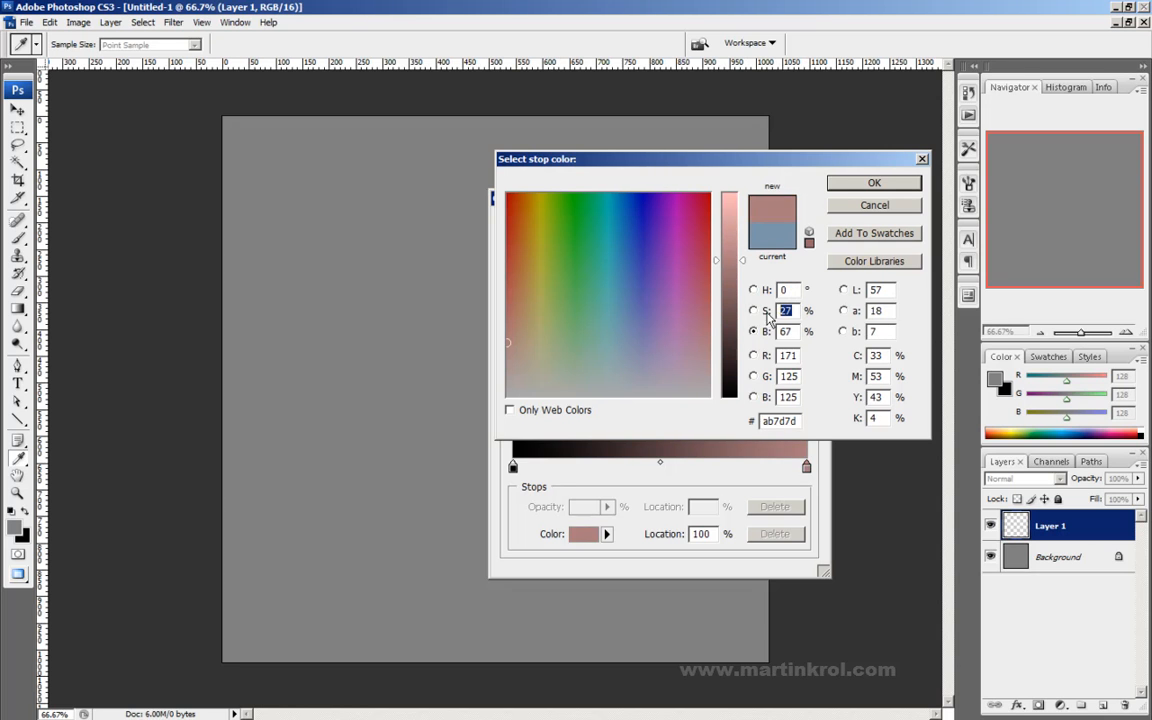
type("0")
double_click(780, 333)
type("50")
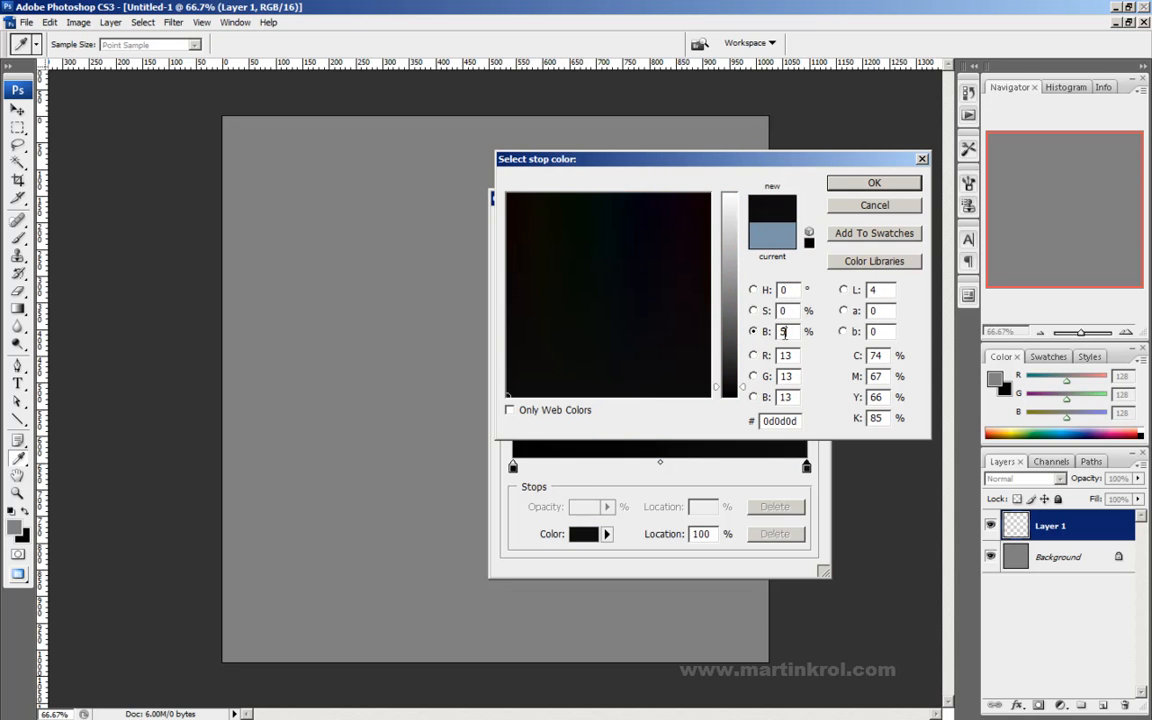
left_click(886, 188)
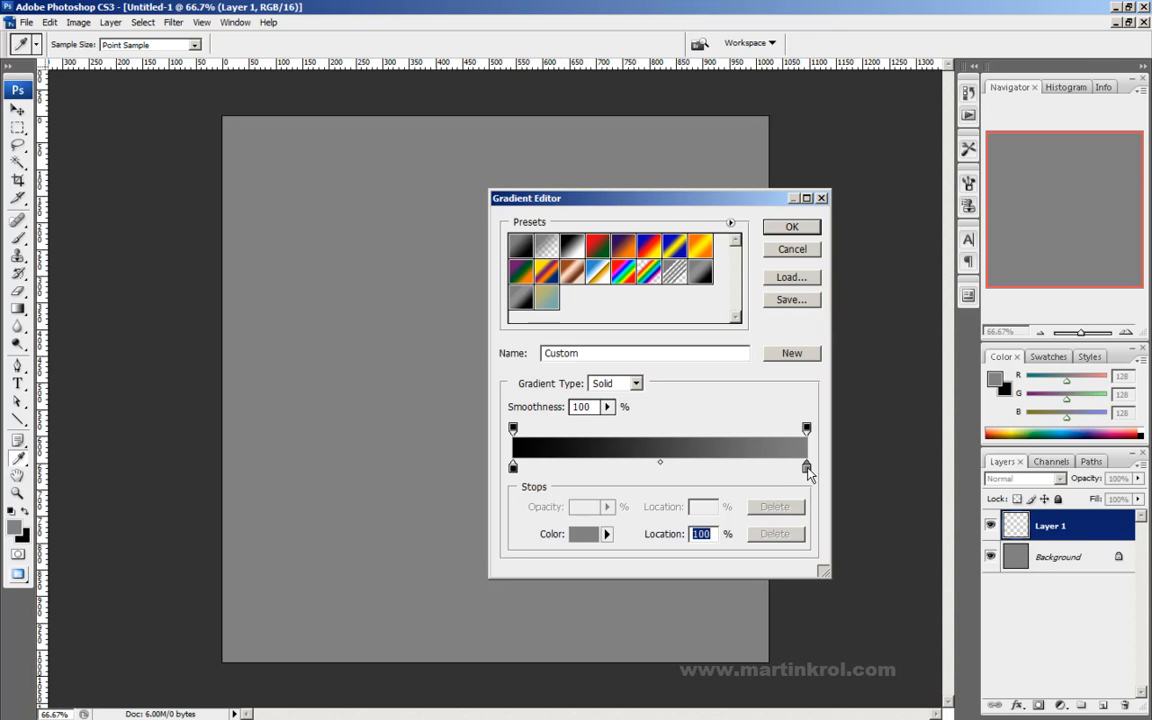
Step: Rework the grey part of the gradient with a lighter stop of 63% brightness at 51% and a grey stop at the end
left_click_drag(807, 477, 667, 476)
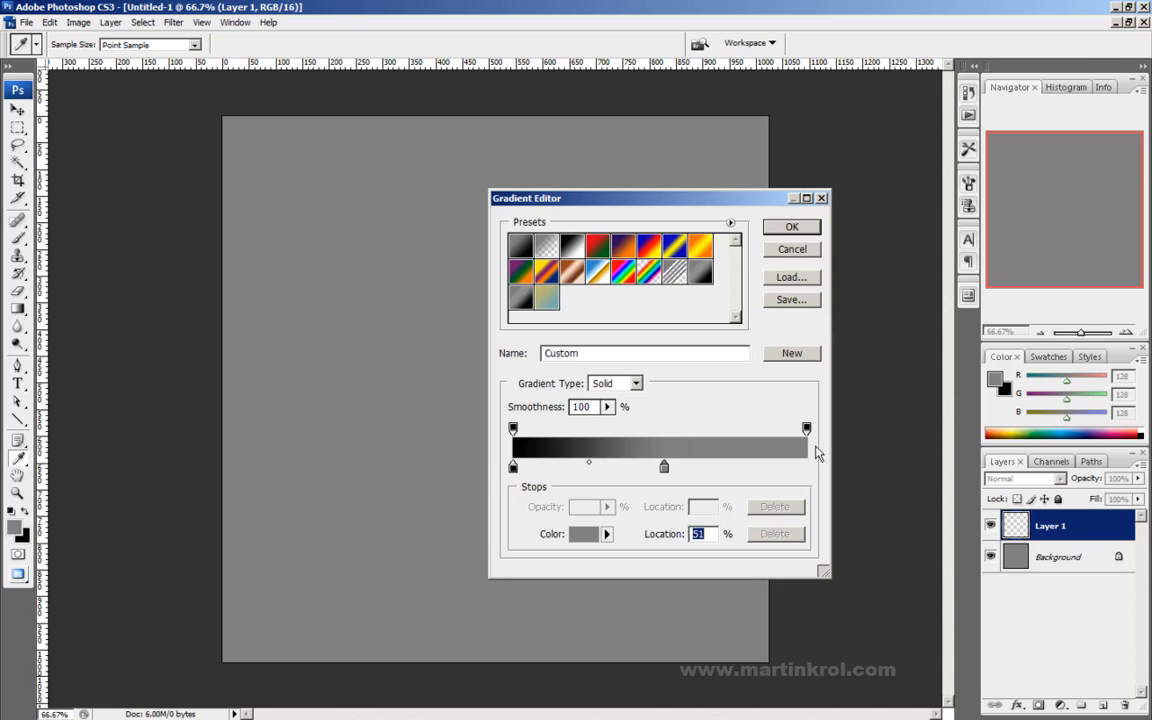
left_click(804, 467)
left_click(663, 469)
double_click(664, 470)
left_click_drag(743, 300, 746, 270)
left_click(872, 183)
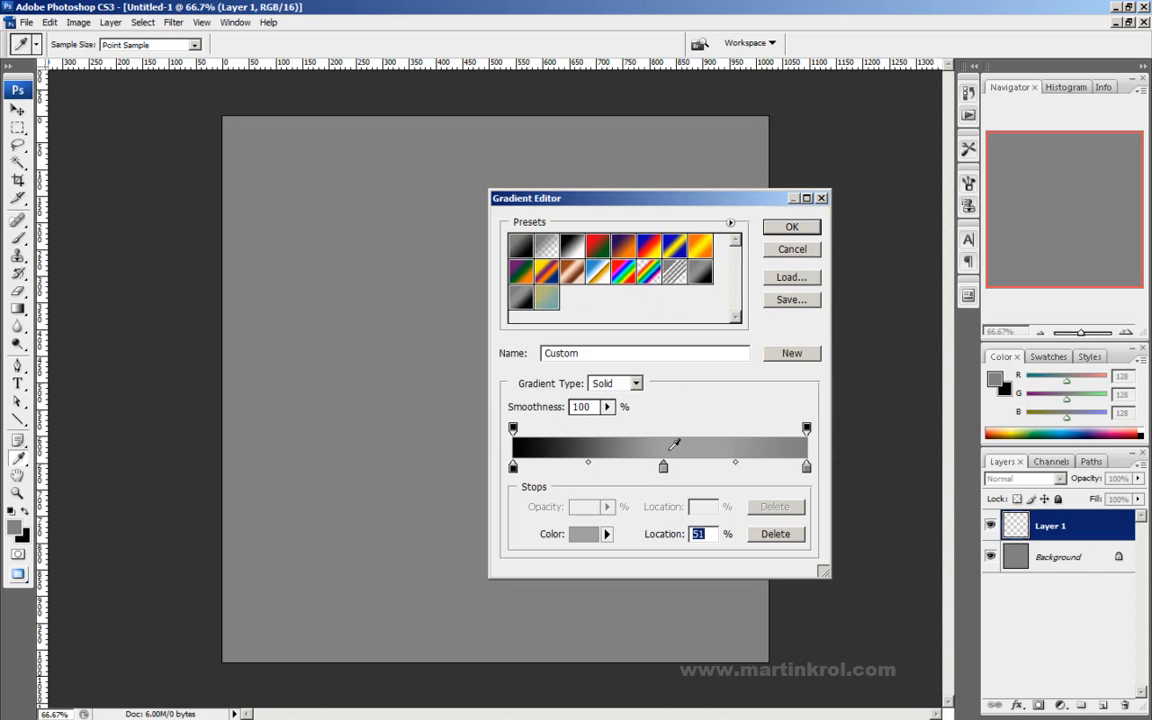
Step: Move the lighter grey stop to 13% and set the midpoint between it and the black stop to 31%
left_click_drag(663, 467, 523, 465)
left_click(545, 468)
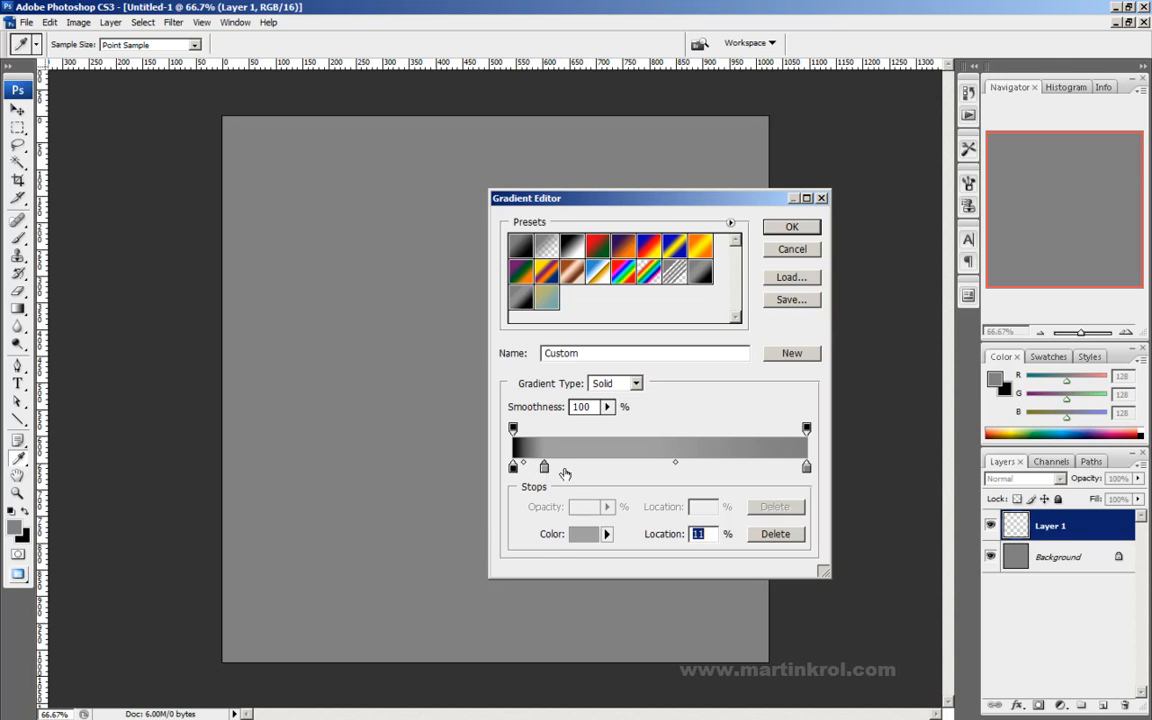
left_click_drag(677, 462, 682, 463)
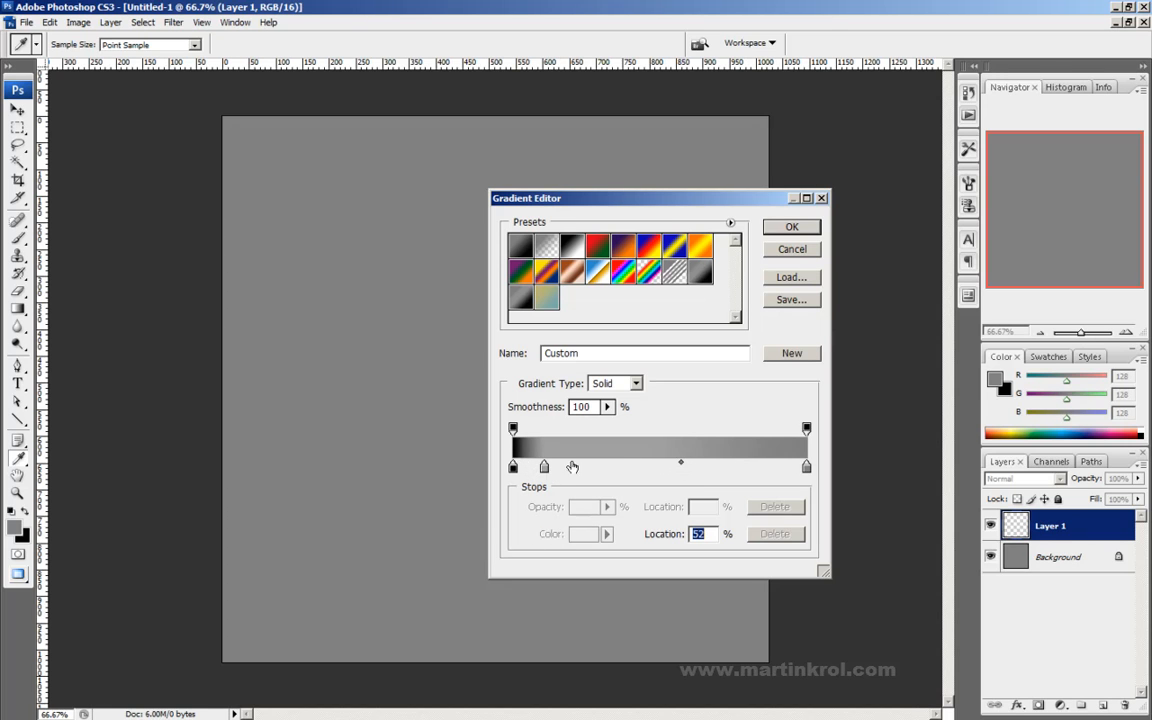
left_click_drag(545, 470, 526, 464)
left_click(528, 465)
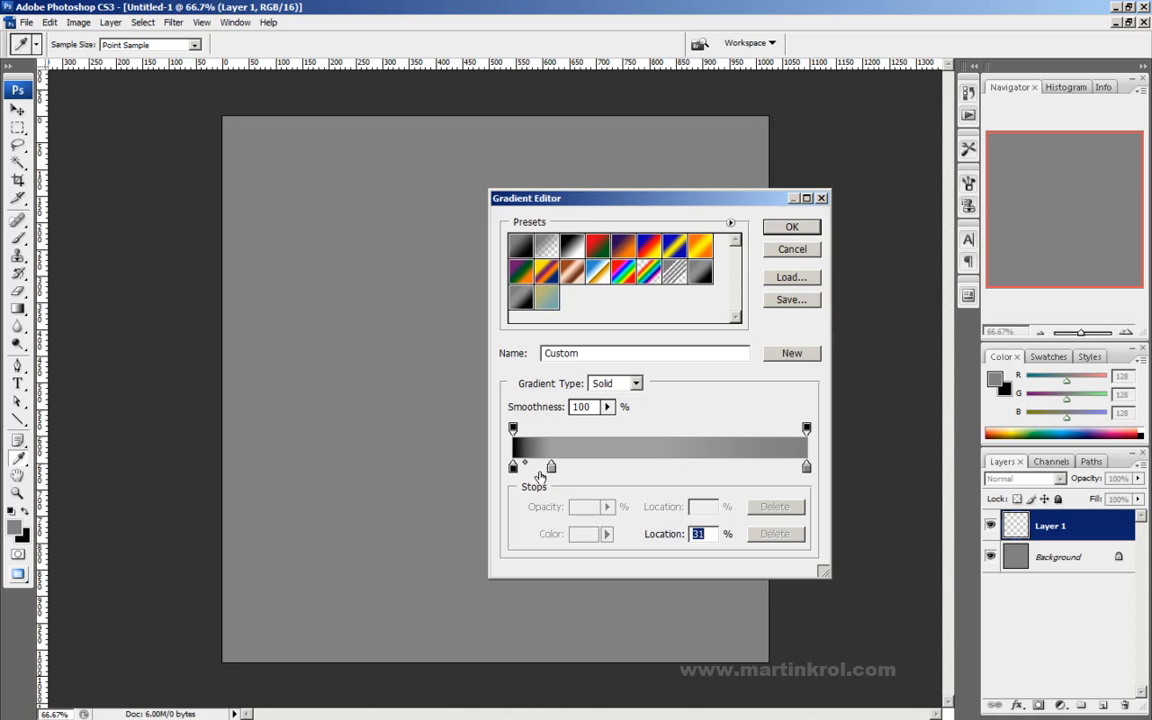
Step: Lighten the grey colour stop located at 13% a little further
double_click(551, 468)
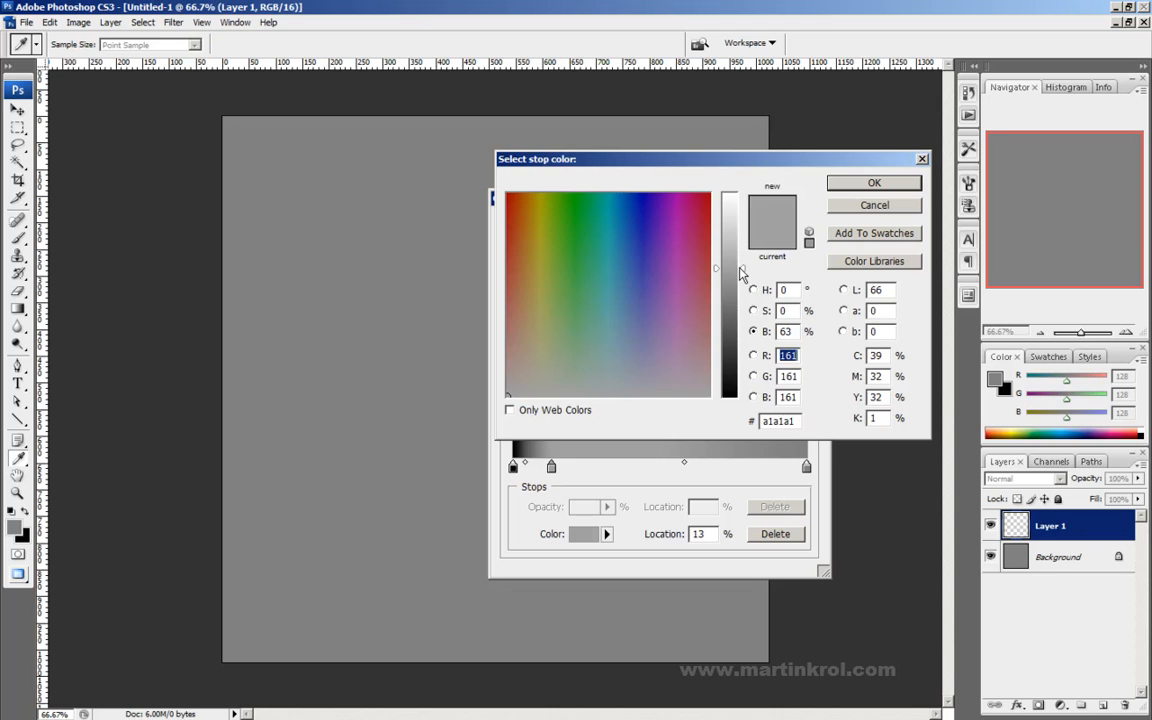
left_click_drag(741, 273, 744, 257)
left_click(874, 183)
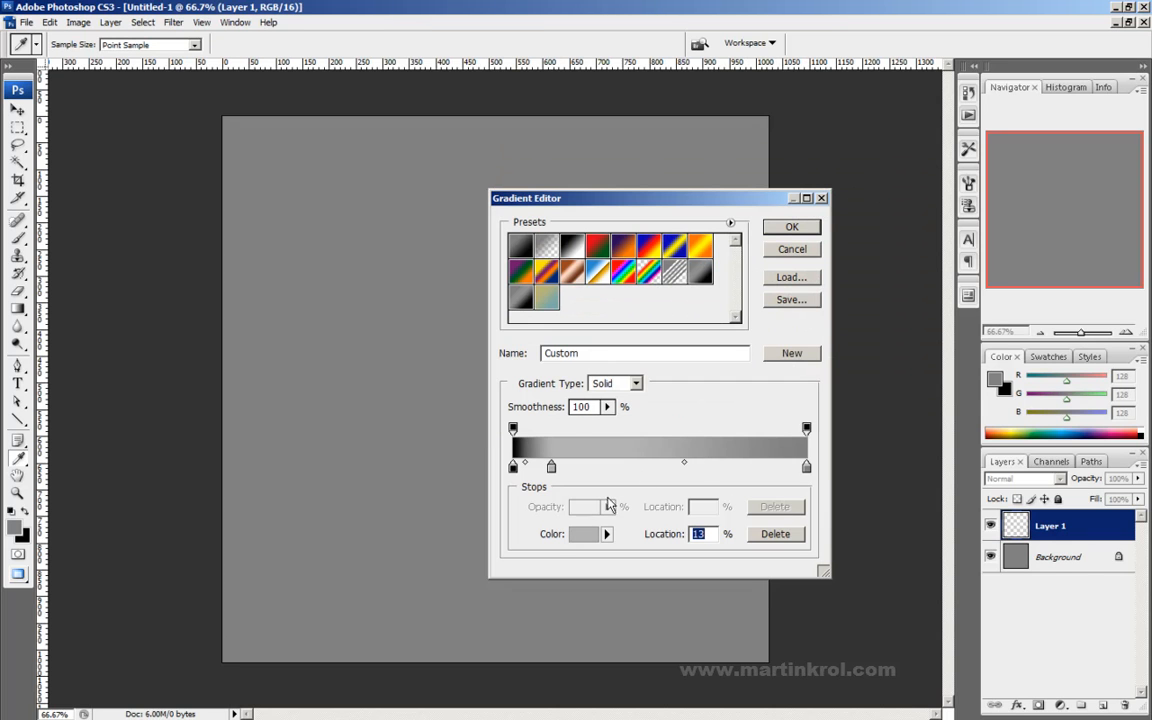
Step: Set the gradient midpoints to 62% before the end stop and 40% after the black stop, and accept the gradient
left_click_drag(684, 462, 709, 463)
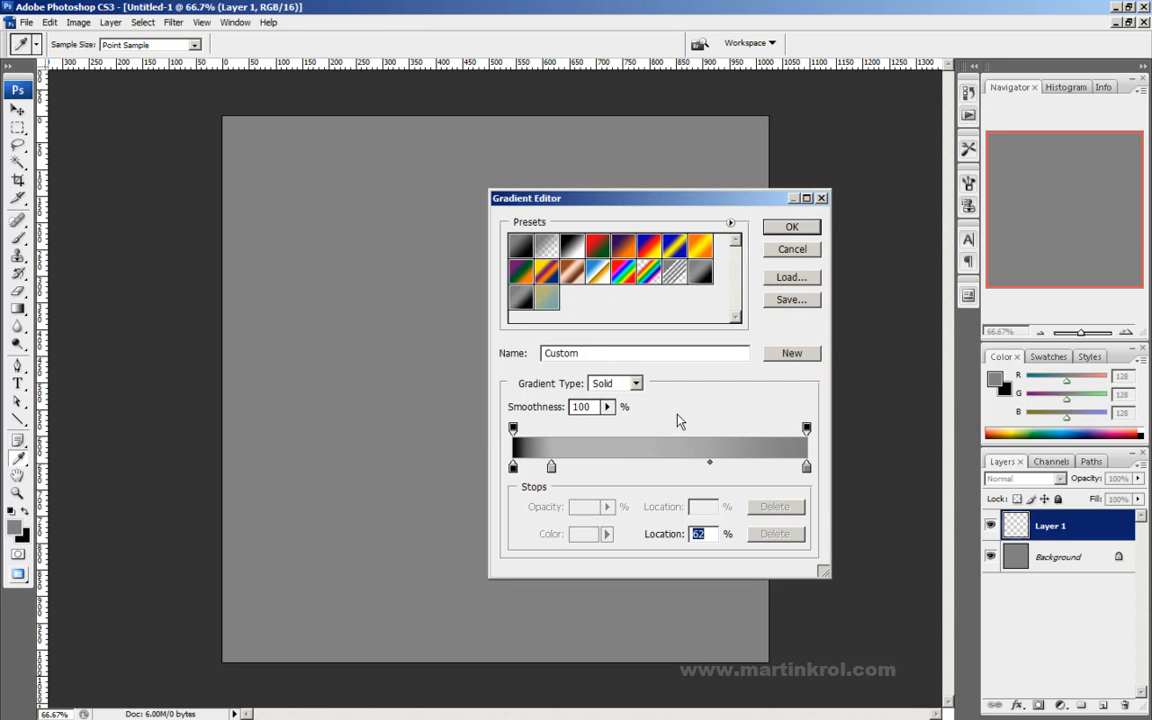
left_click(551, 467)
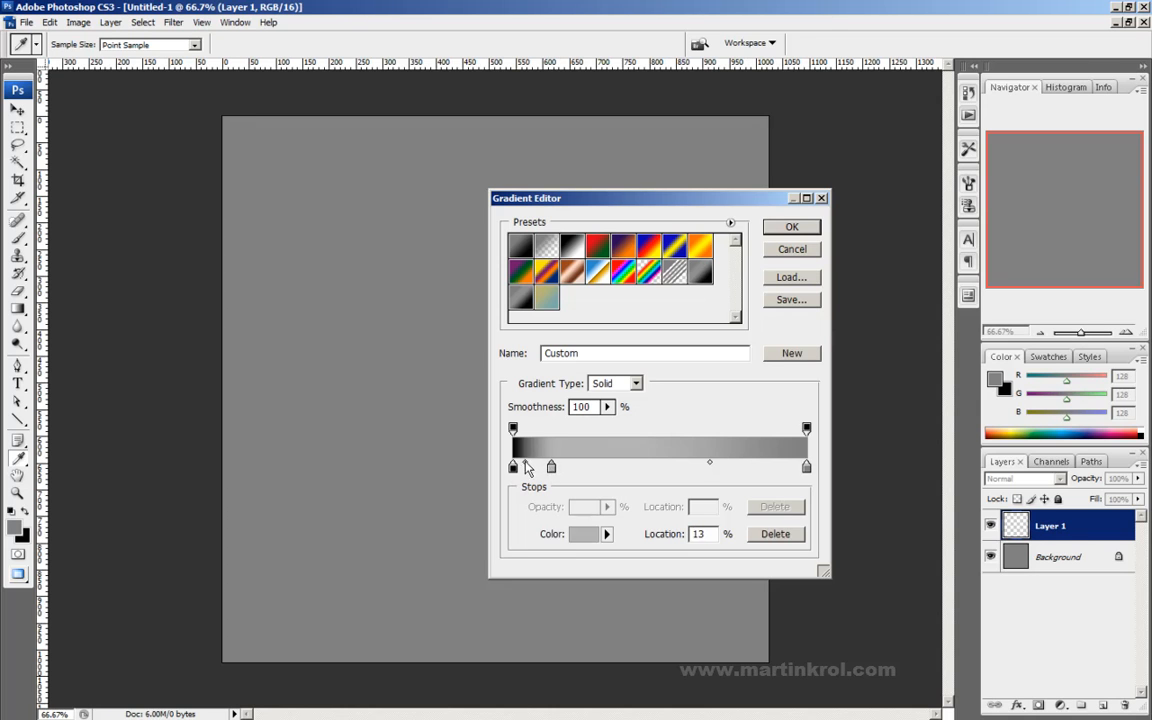
left_click(527, 462)
left_click_drag(528, 463, 525, 463)
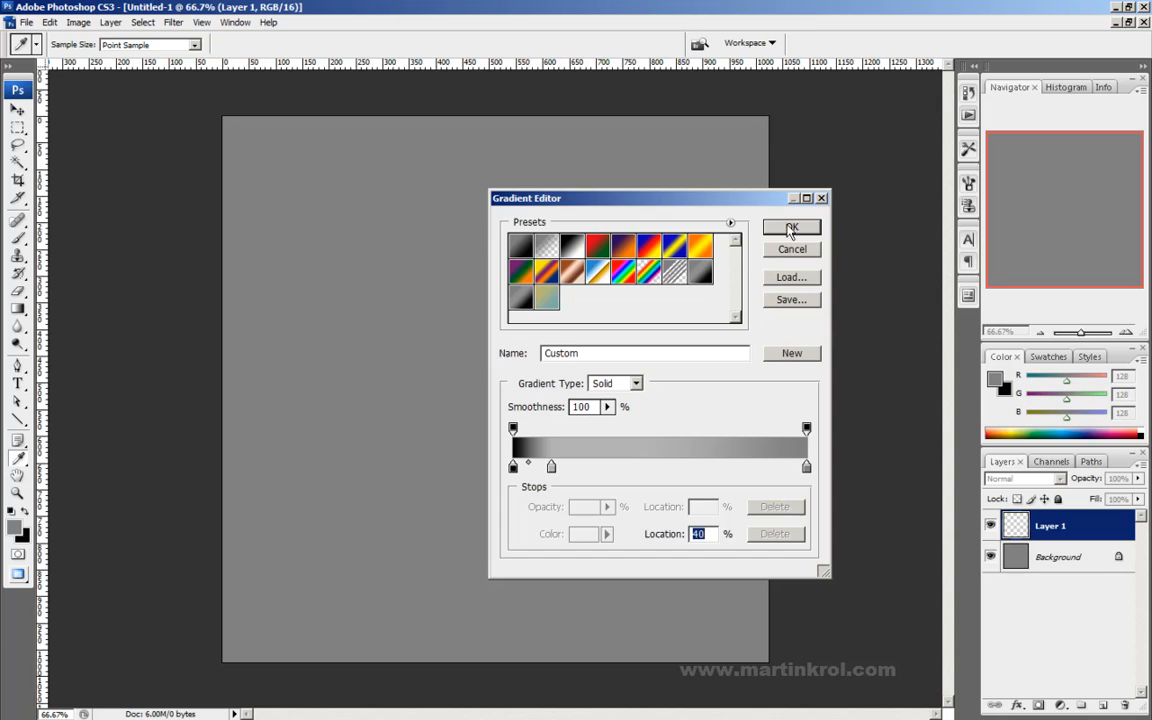
left_click(795, 227)
Step: Select a full-height rectangle of the canvas from about 560 px horizontally to its right edge
left_click(17, 127)
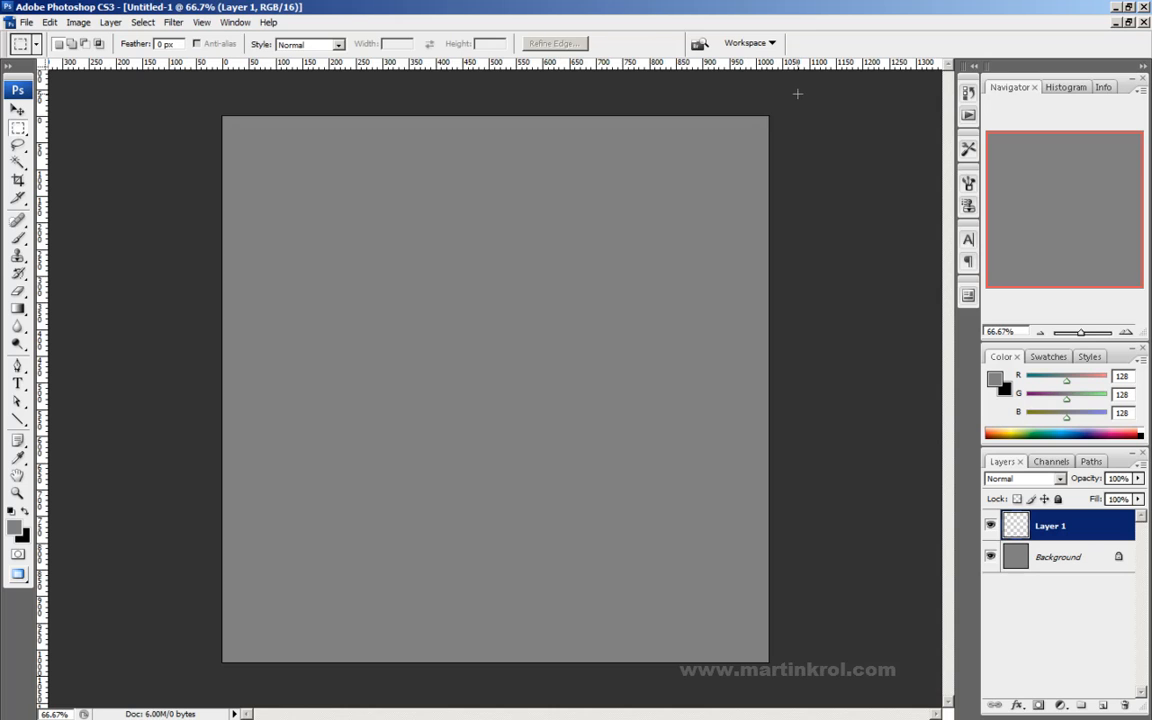
left_click_drag(633, 665, 785, 105)
left_click(820, 123)
left_click_drag(518, 679, 523, 682)
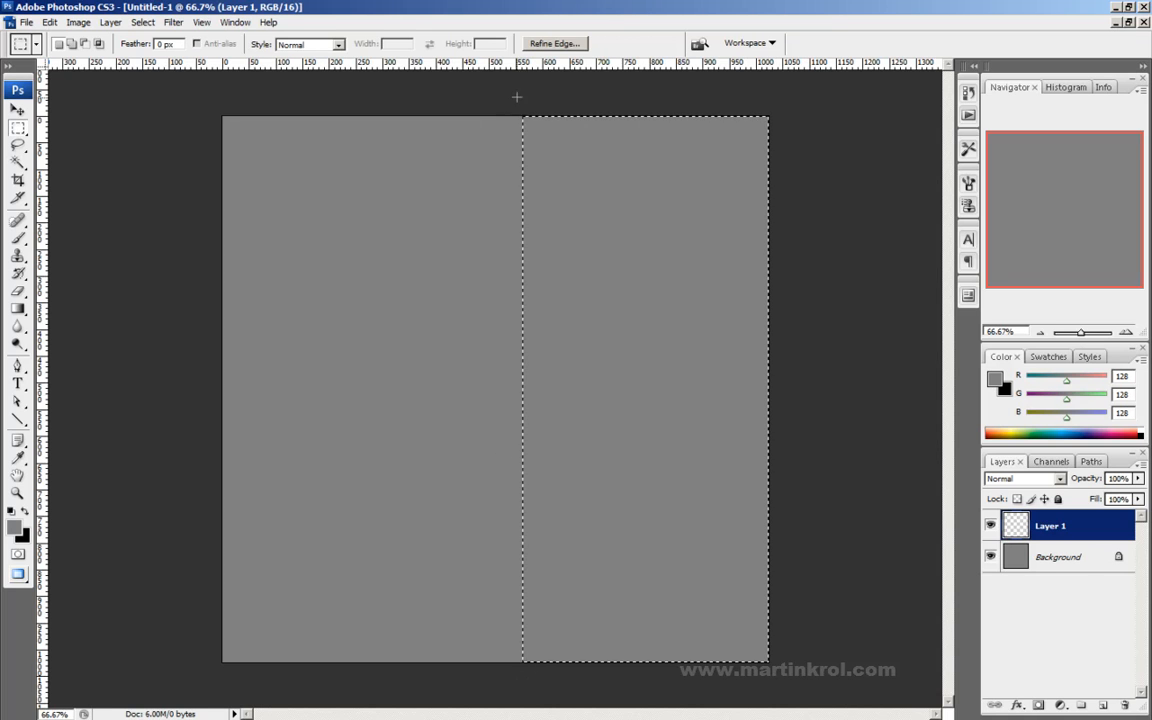
Step: Fill the selection on the new layer with the horizontal gradient, black along its left edge, and deselect
left_click(18, 308)
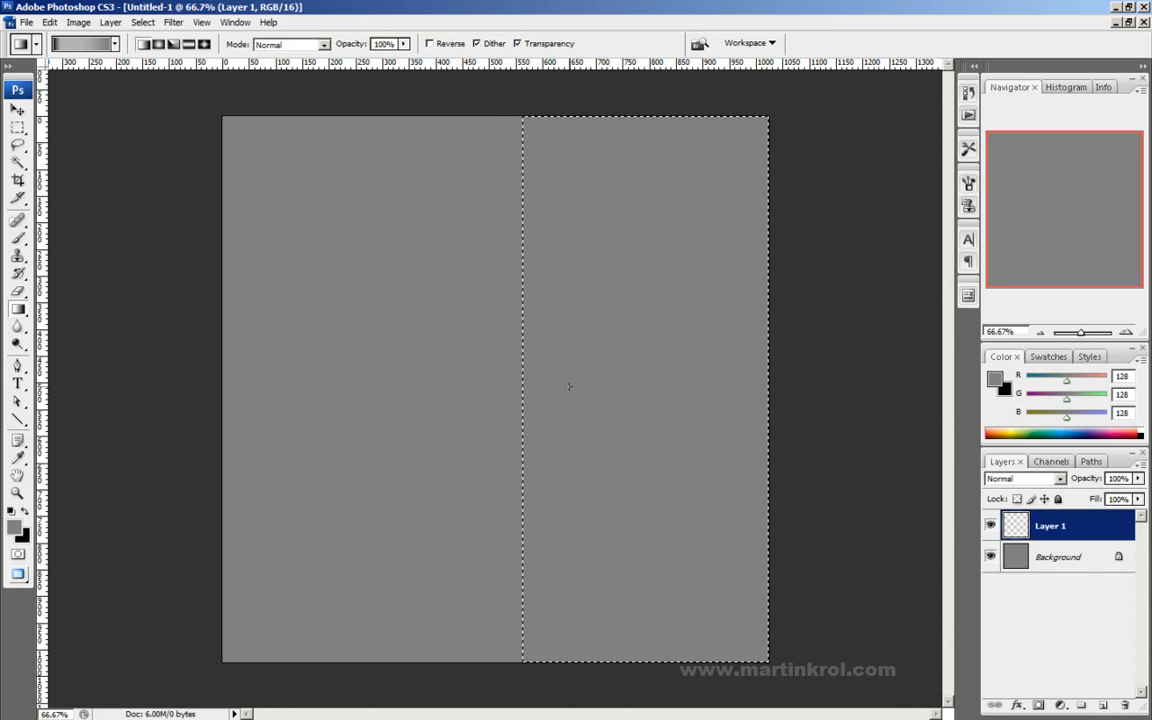
left_click_drag(765, 387, 524, 387)
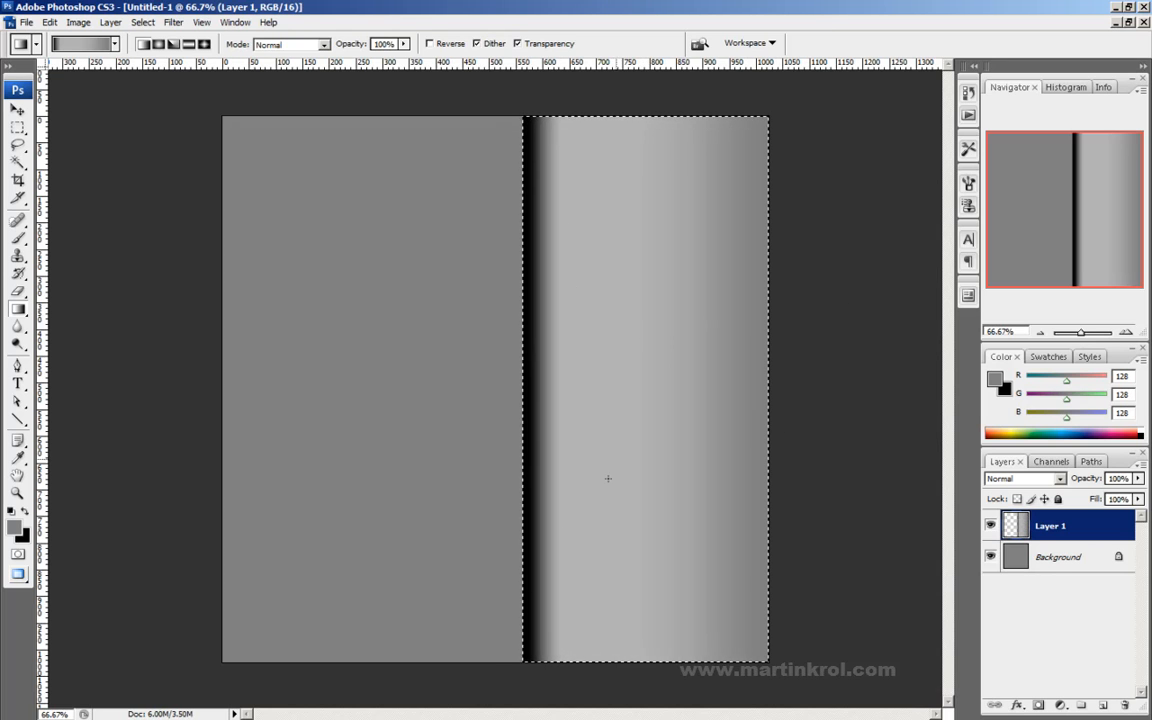
key("m")
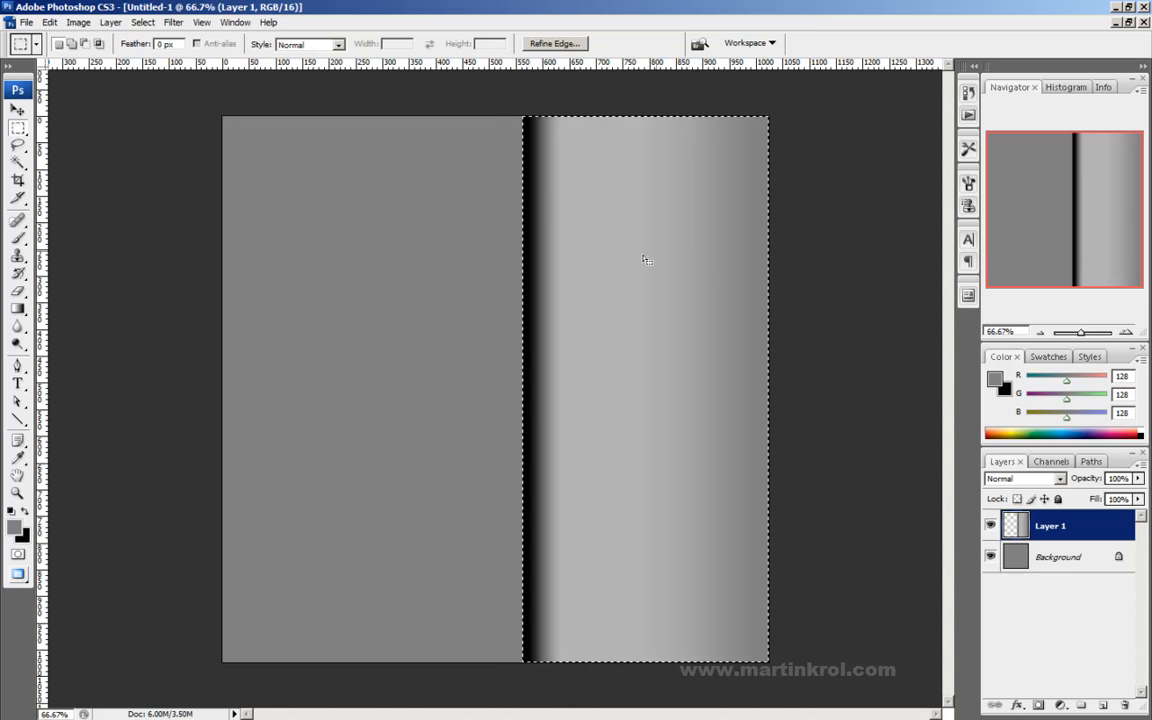
left_click(815, 242)
left_click(590, 285)
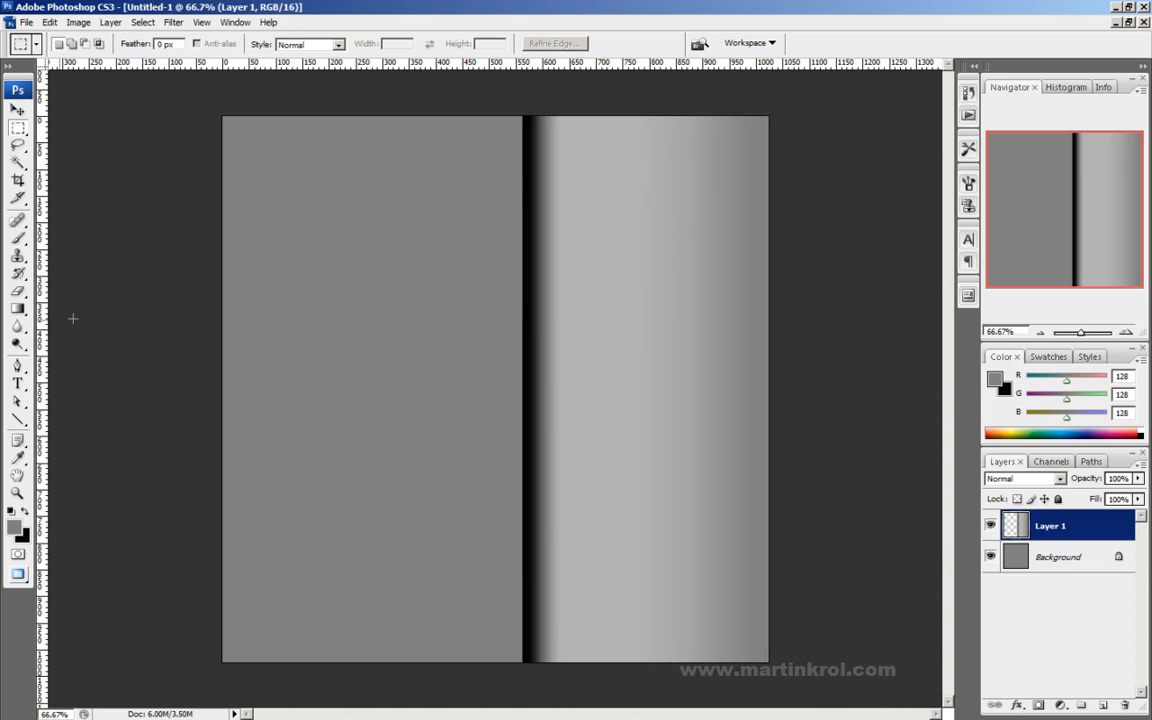
left_click(19, 309)
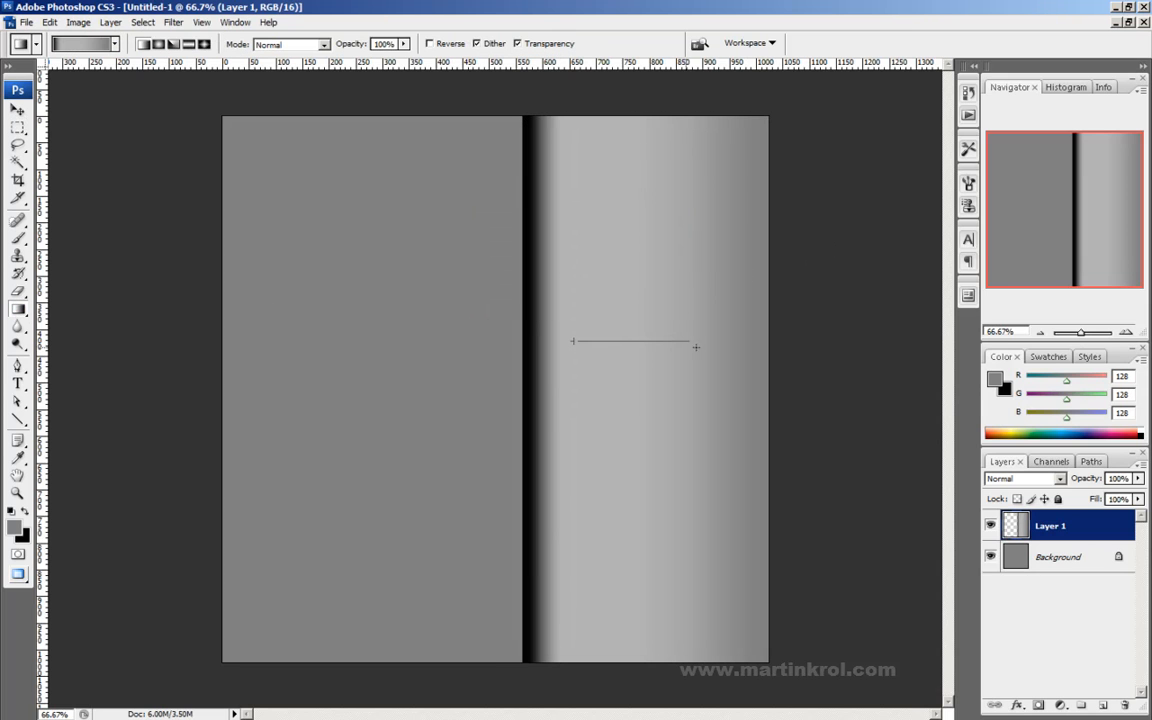
left_click_drag(722, 370, 676, 198)
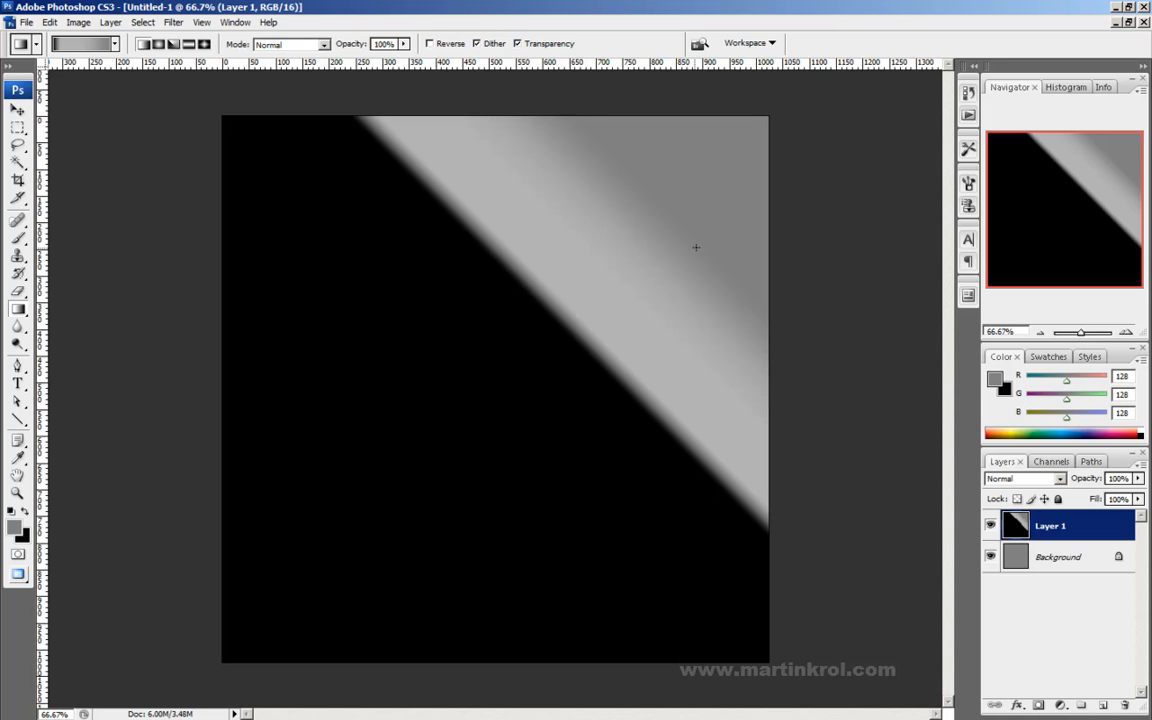
key("ctrl+z")
left_click_drag(566, 357, 712, 378)
key("ctrl+z")
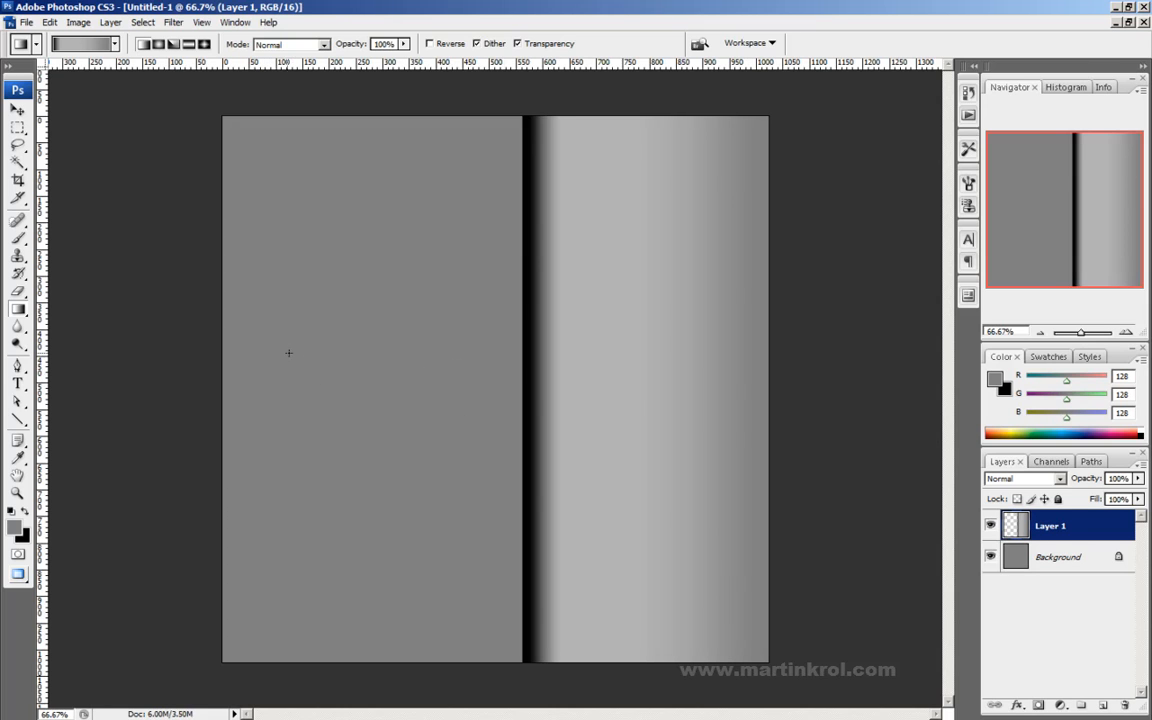
left_click_drag(284, 348, 361, 319)
key("ctrl+z")
Step: Select the full-height area from the canvas's left edge to about 420 px, fill it with the gradient mirrored, black along its right edge, and deselect
left_click(18, 128)
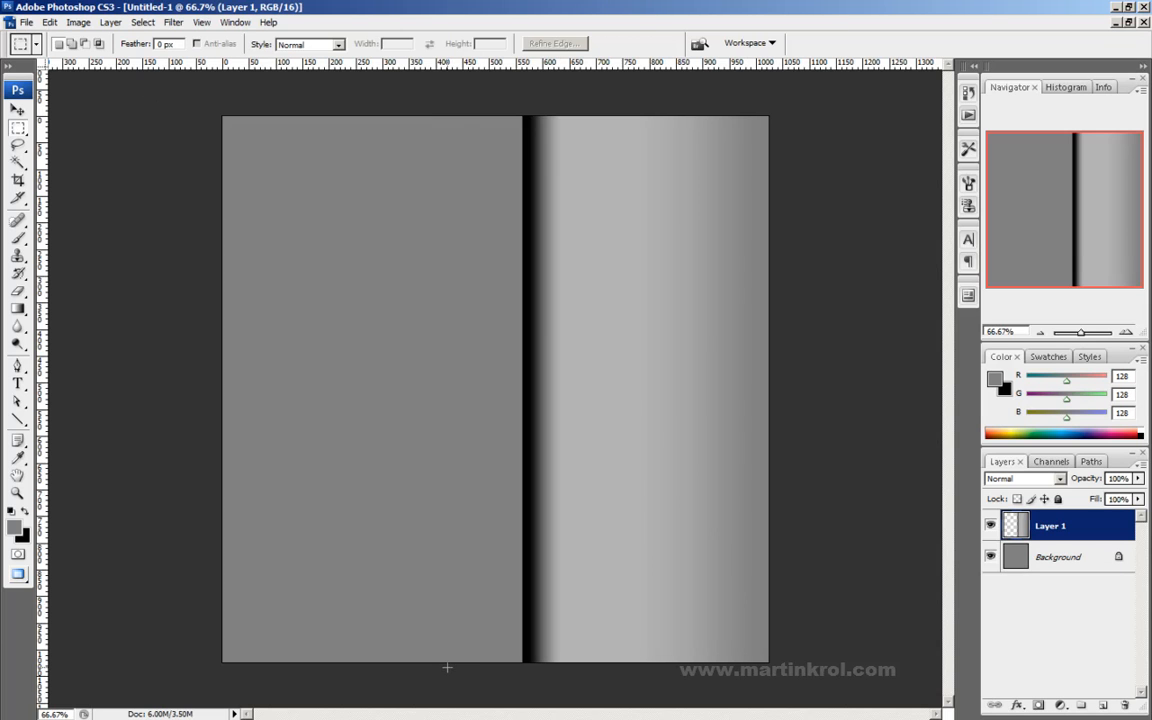
left_click_drag(446, 665, 220, 114)
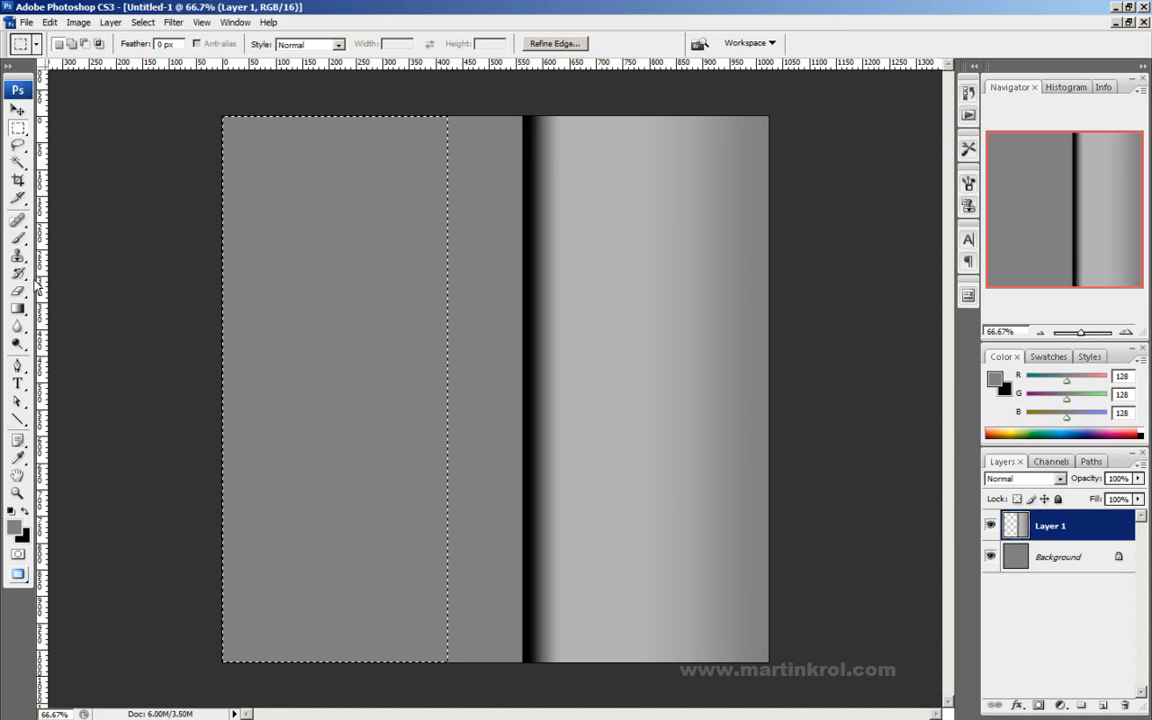
left_click(18, 309)
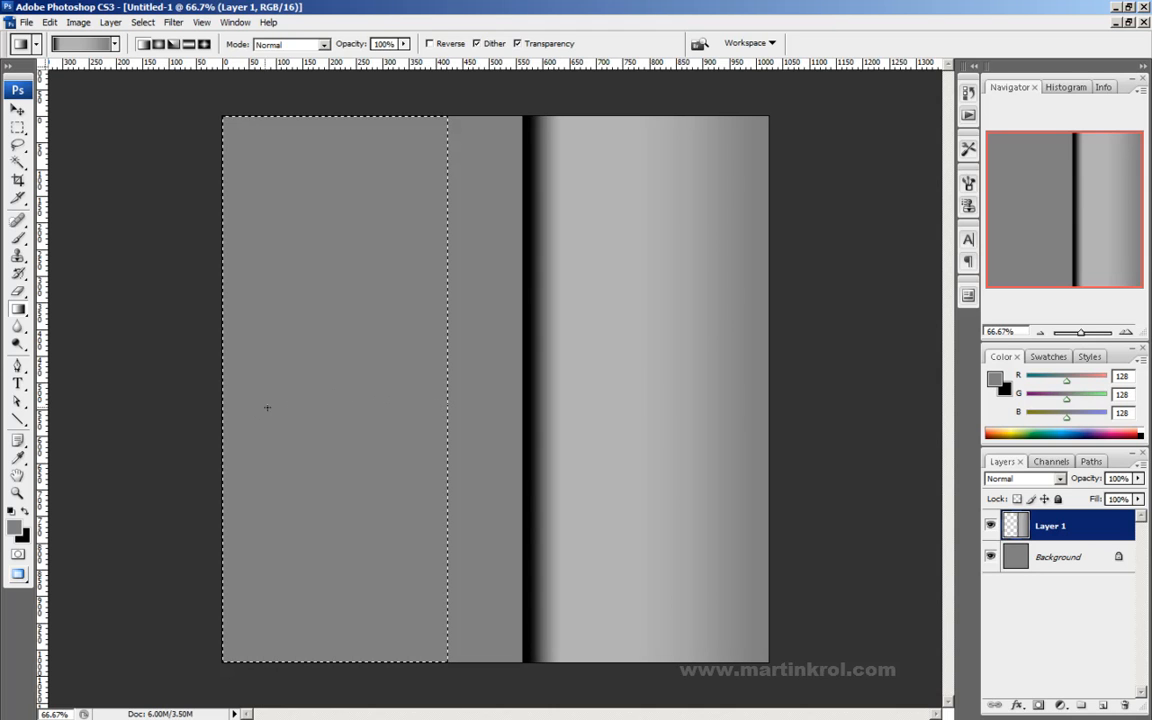
left_click_drag(223, 417, 446, 417)
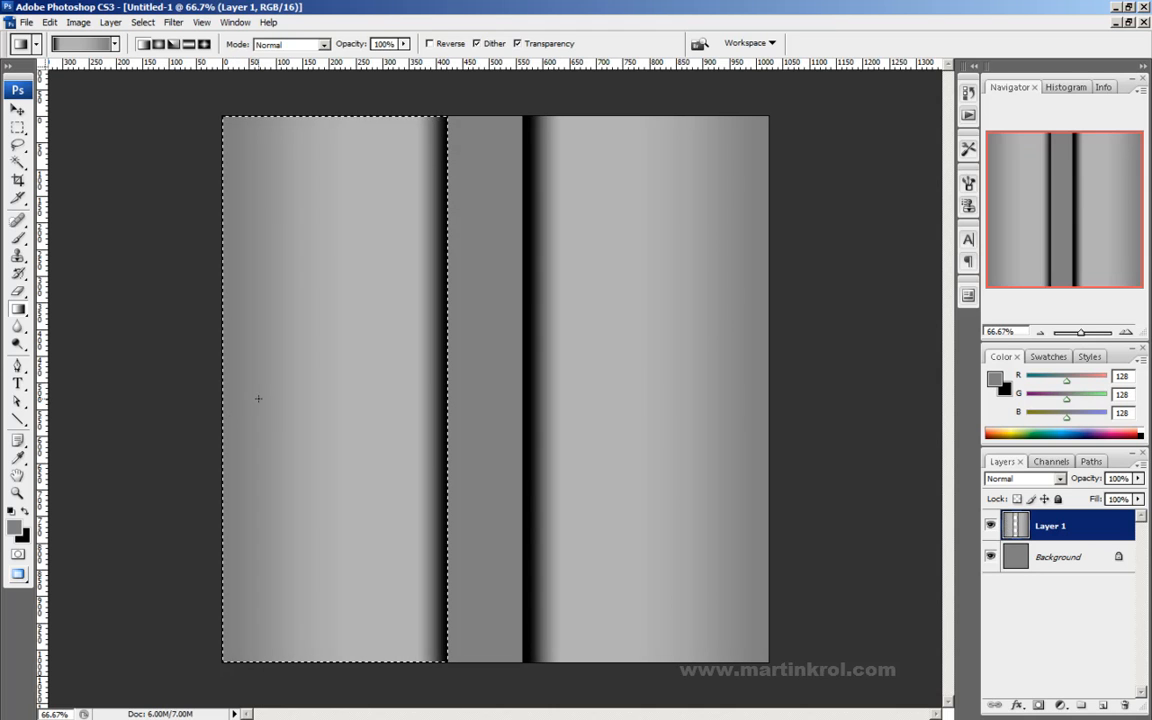
left_click(18, 127)
key("ctrl+d")
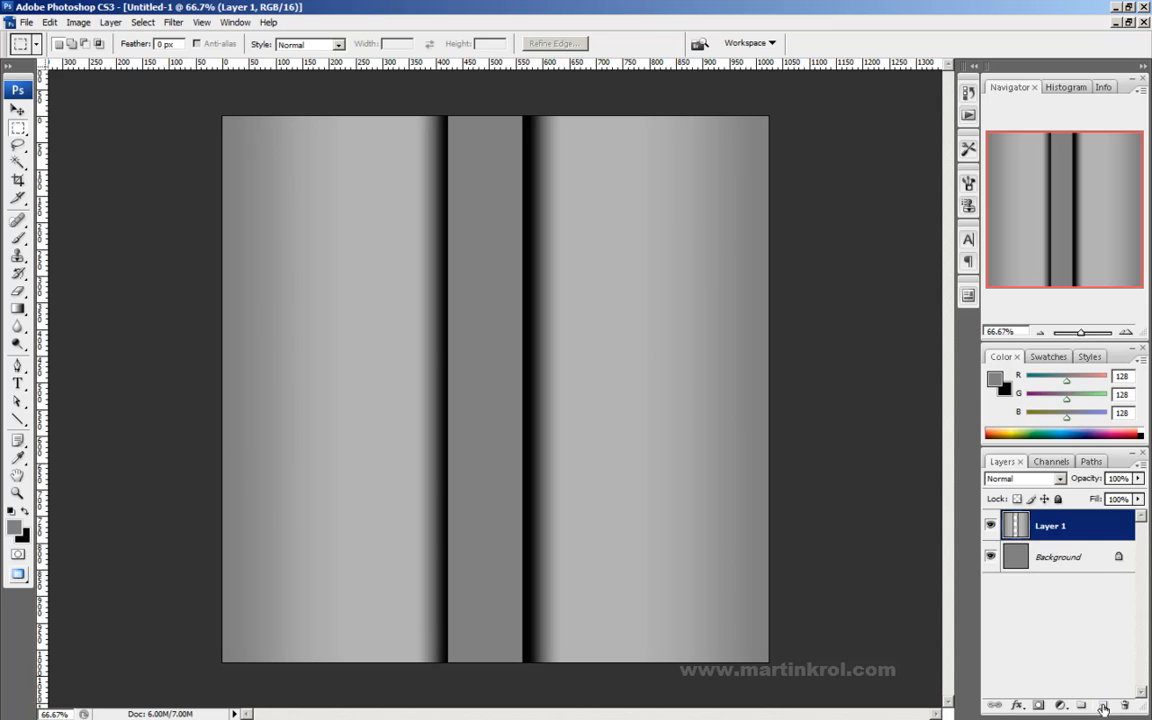
Step: Fill the Background layer with black using the Paint Bucket so the strip between the two gradients is black
left_click(1042, 558)
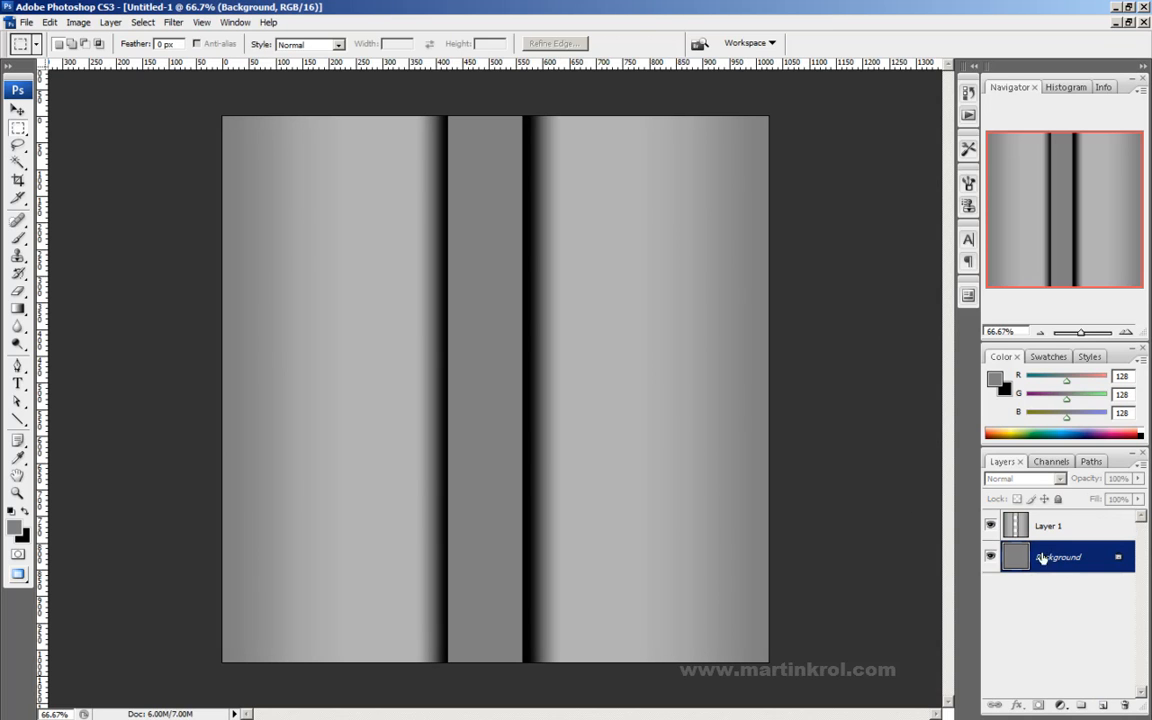
left_click(18, 308)
left_click(25, 512)
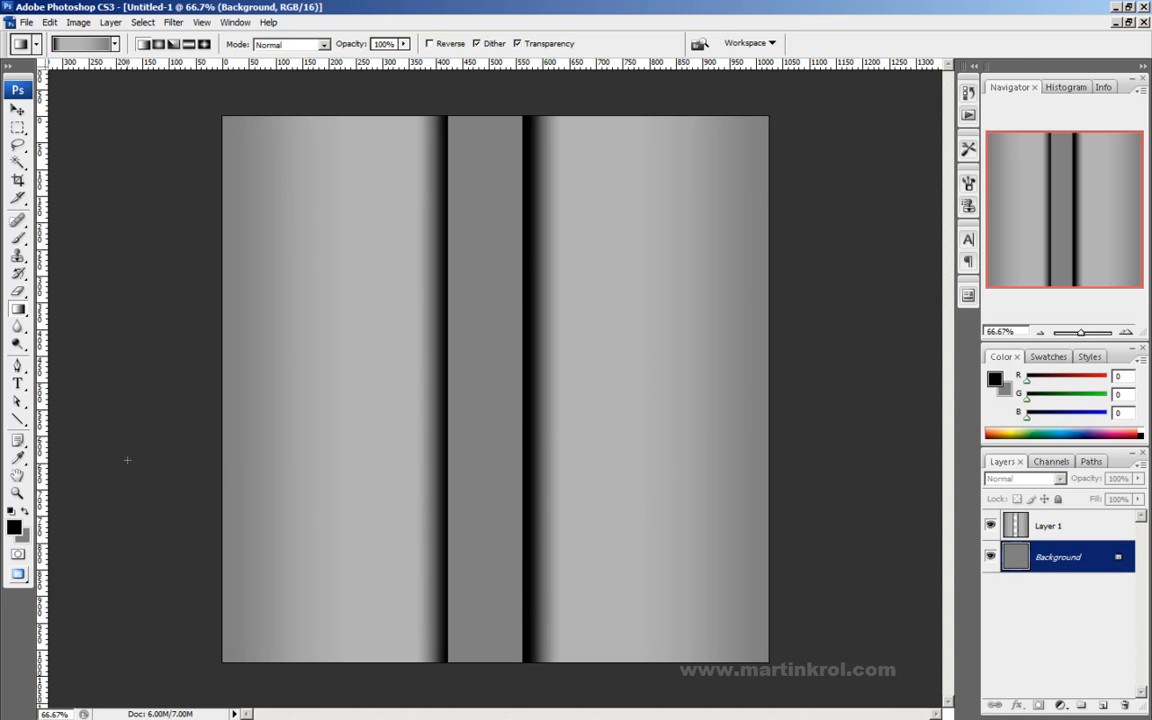
left_click(18, 308)
left_click(88, 322)
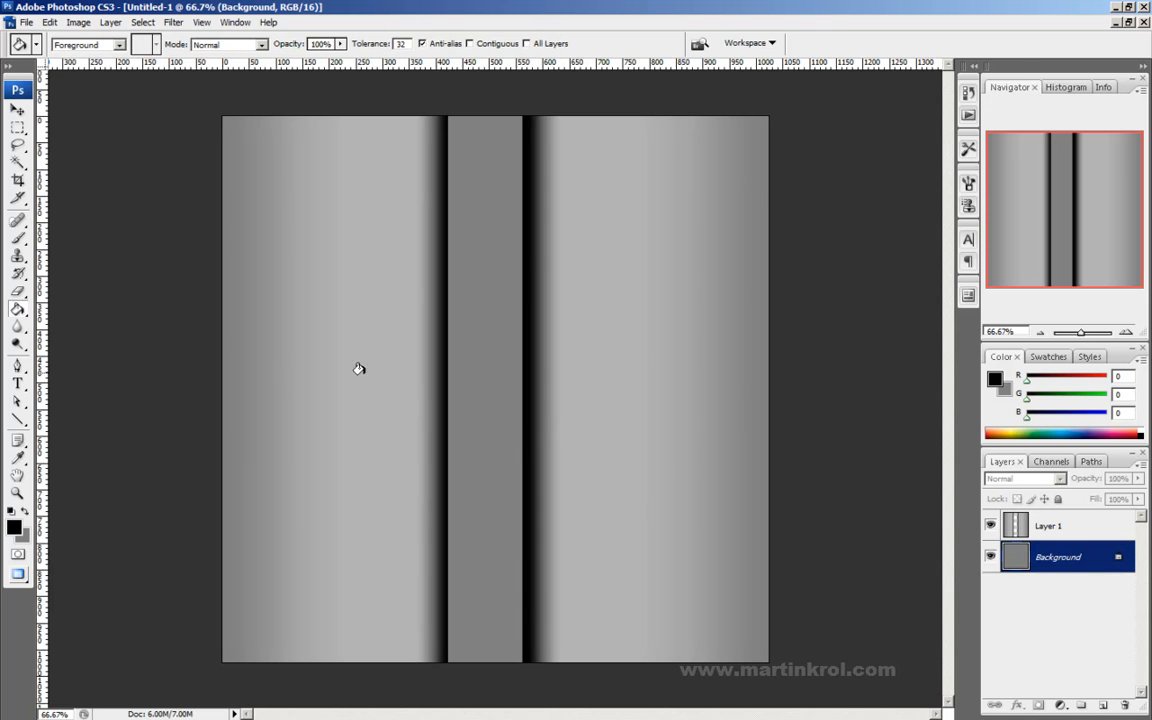
left_click(473, 380)
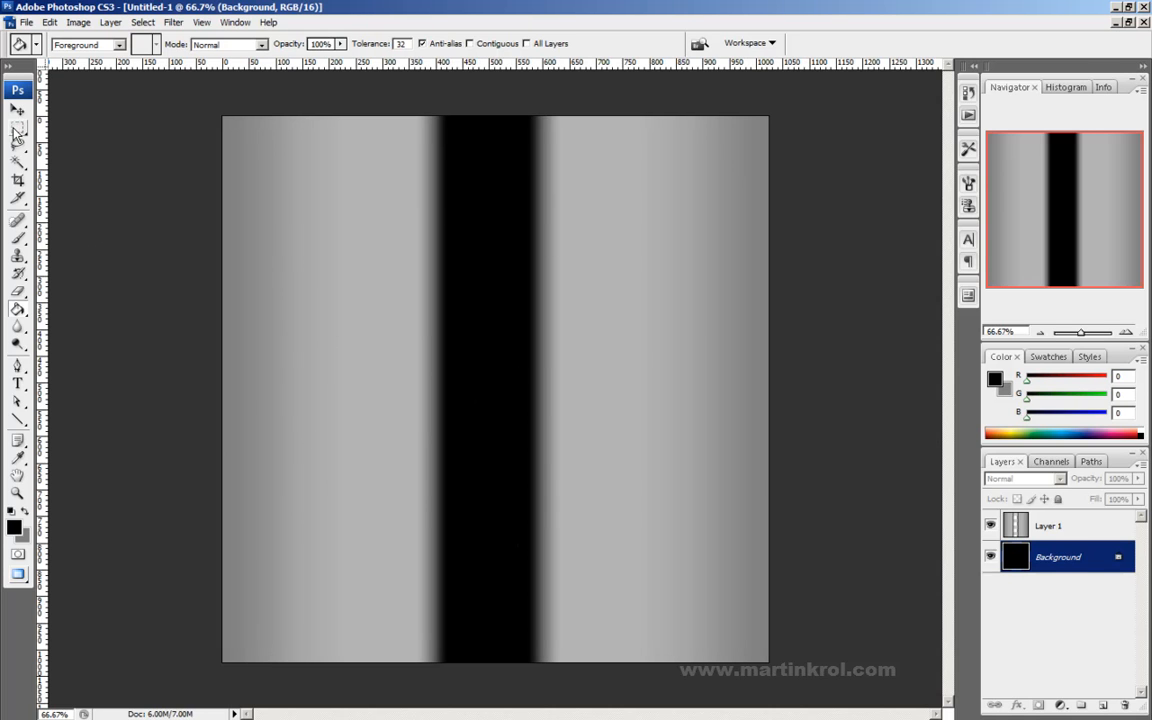
Step: Add a new layer above Layer 1 and draw a rounded rectangle, radius 10 px, about 110 by 300 px, in the lower part of the black band
left_click(1104, 706)
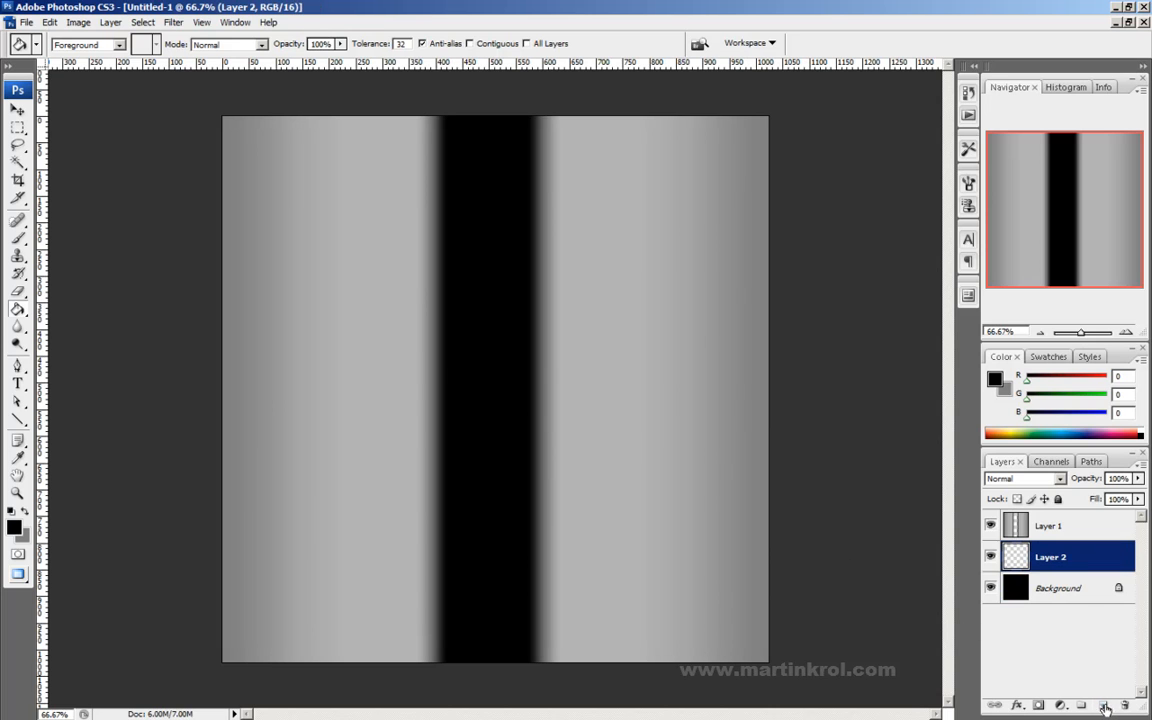
left_click_drag(1075, 564, 1071, 526)
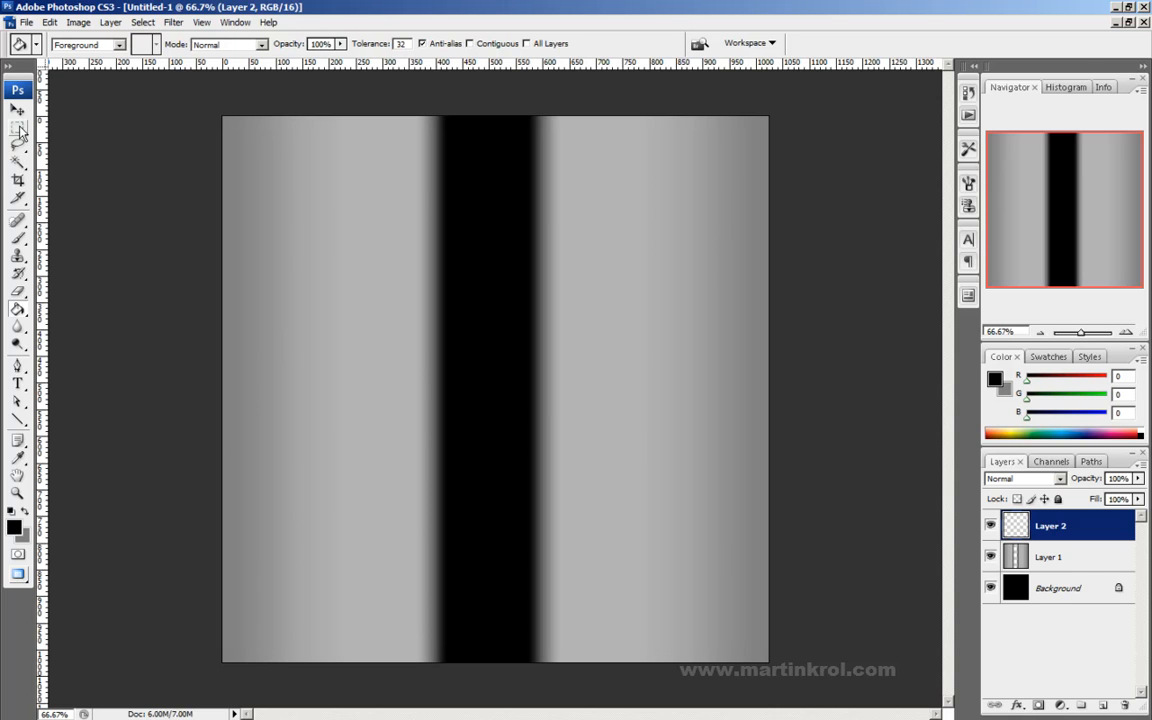
left_click(18, 418)
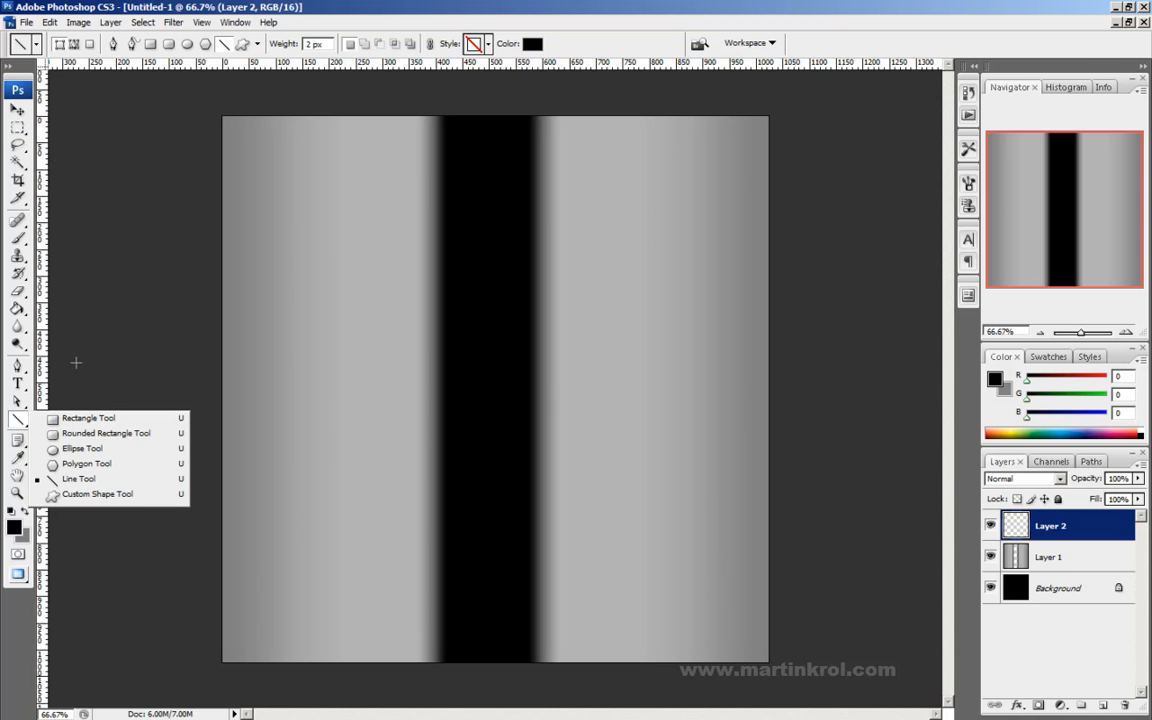
left_click(92, 435)
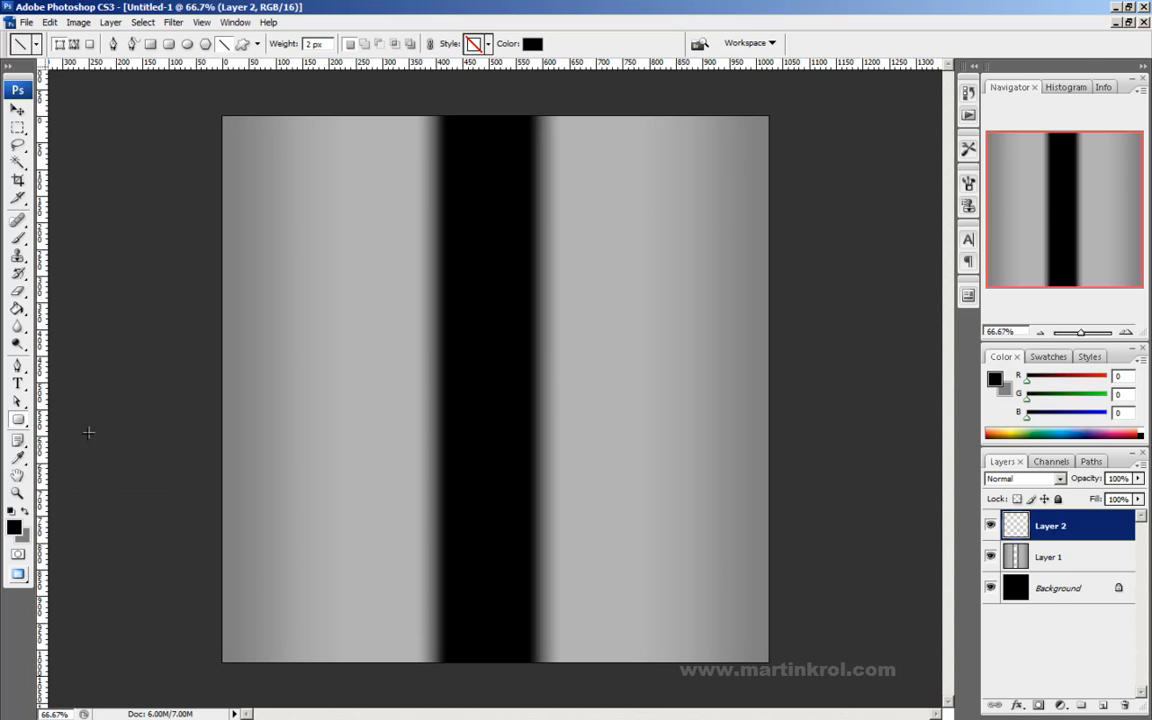
left_click_drag(459, 399, 518, 550)
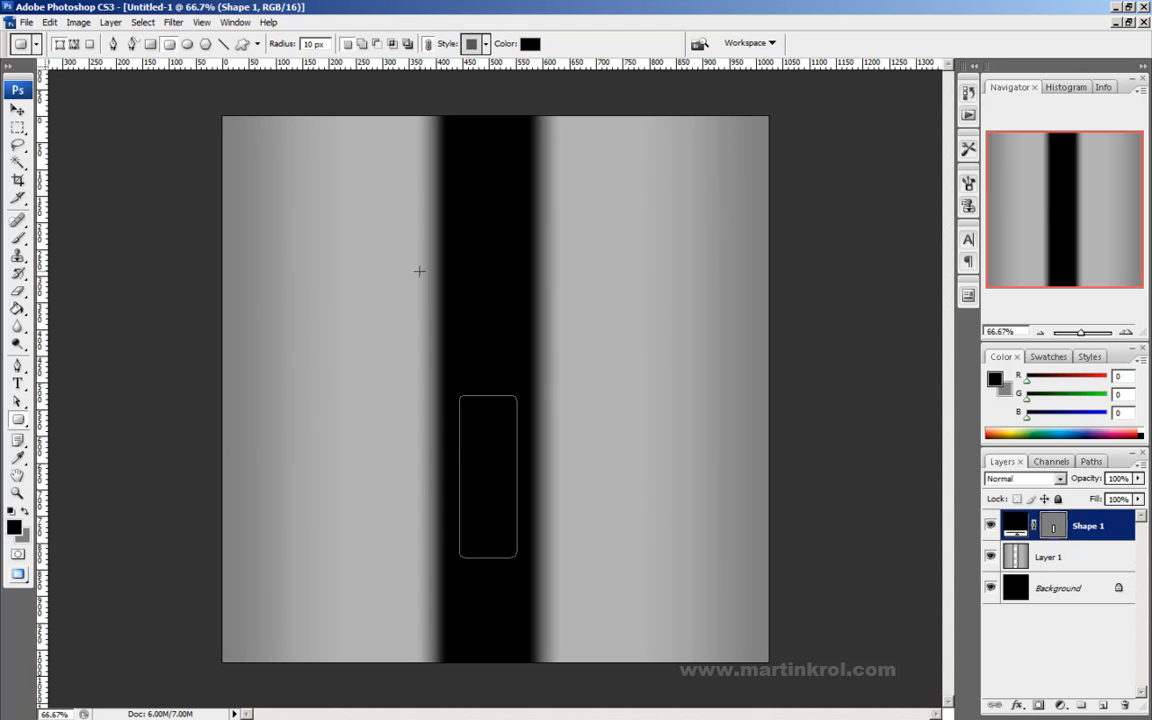
left_click(187, 44)
left_click(169, 44)
Step: Raise the rounded rectangle's two top anchor points, move them closer together and extend the left one's handle to round the upper-left corner
left_click_drag(18, 405, 80, 399)
left_click_drag(457, 394, 545, 399)
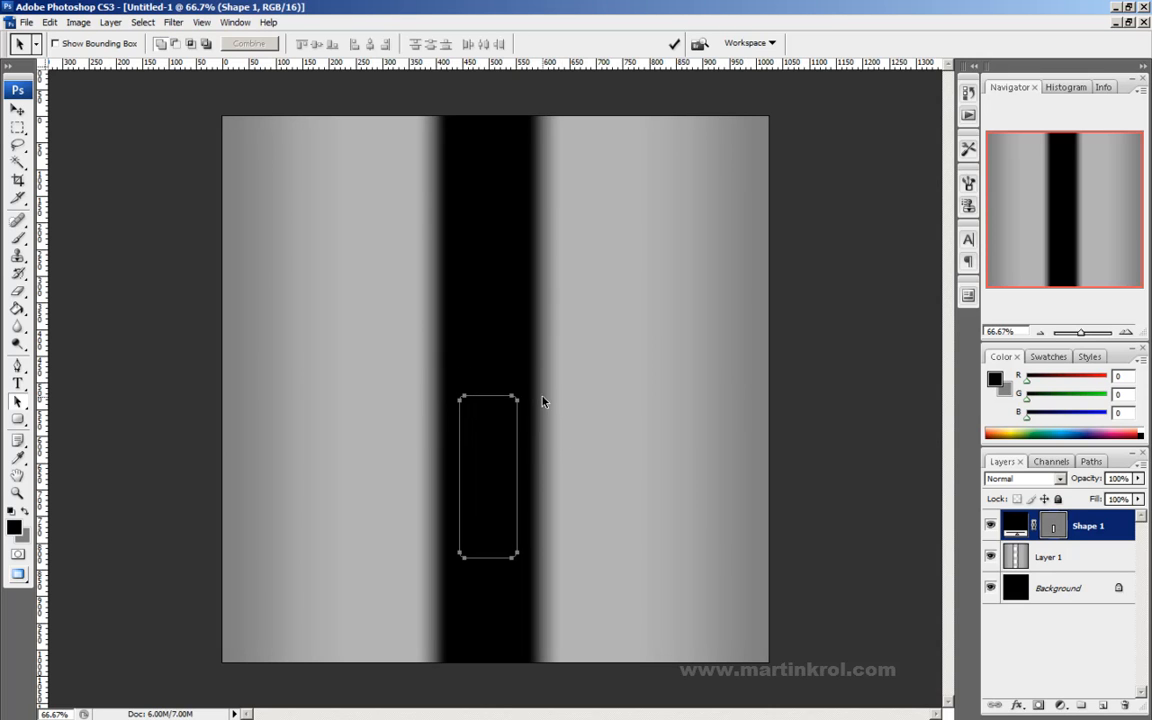
left_click_drag(17, 404, 80, 414)
left_click_drag(386, 356, 513, 378)
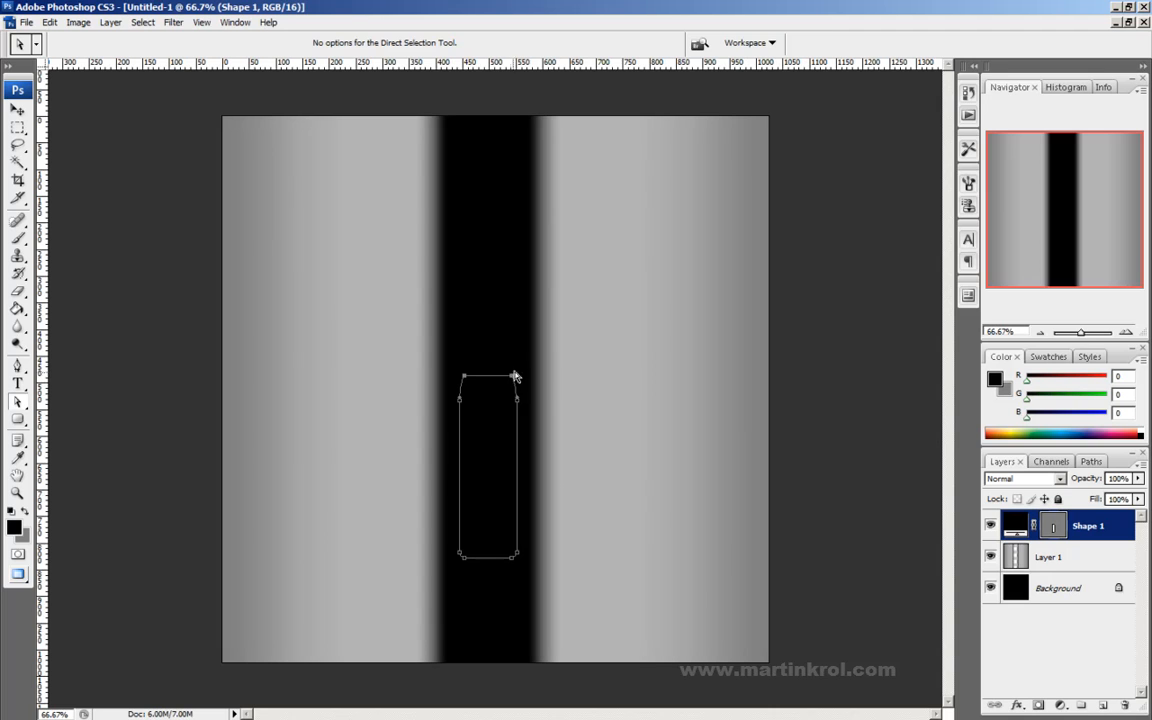
left_click_drag(512, 379, 479, 378)
left_click_drag(475, 377, 460, 379)
Step: Extend the upper-right curve handle, bring the two top anchor points close to the centre and adjust both handles into a symmetrical rounded top
left_click(497, 377)
left_click(1126, 332)
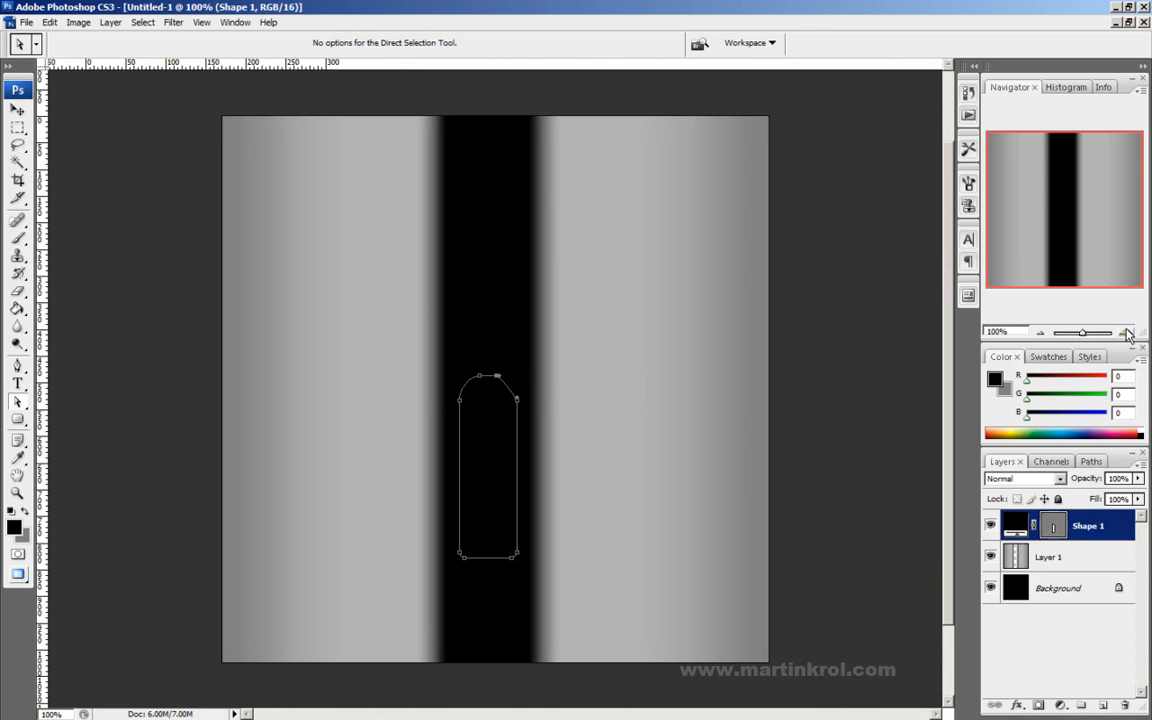
left_click(1126, 332)
left_click(1126, 332)
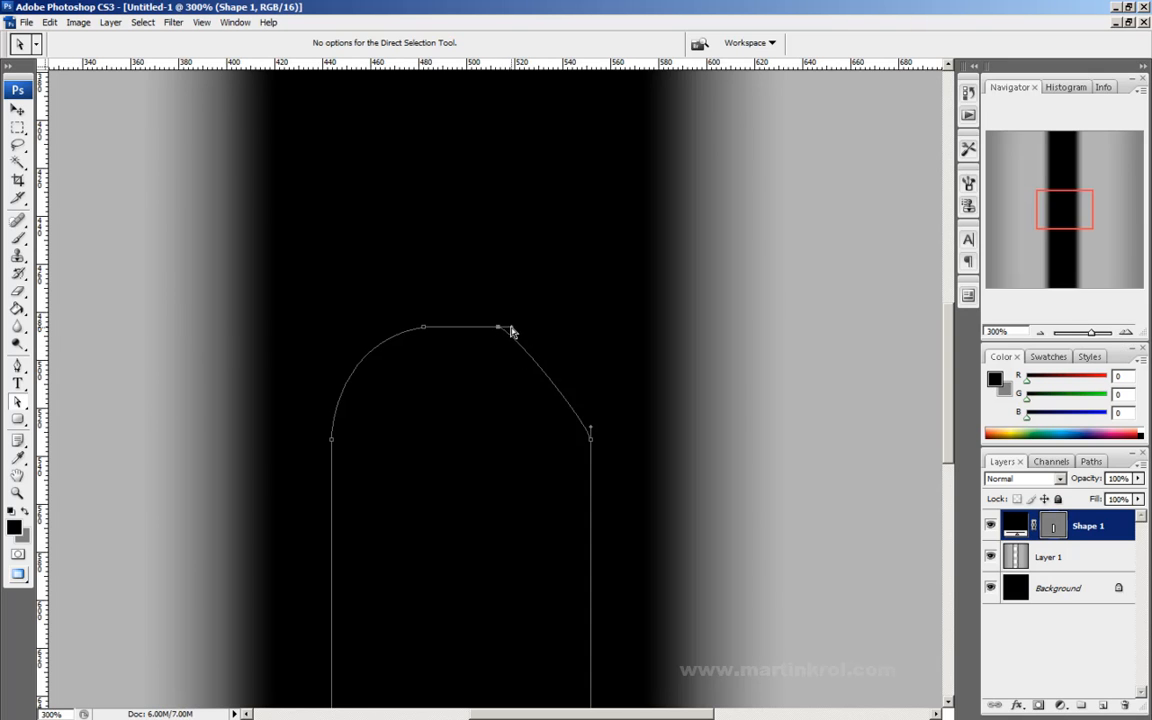
left_click_drag(500, 328, 577, 331, "alt")
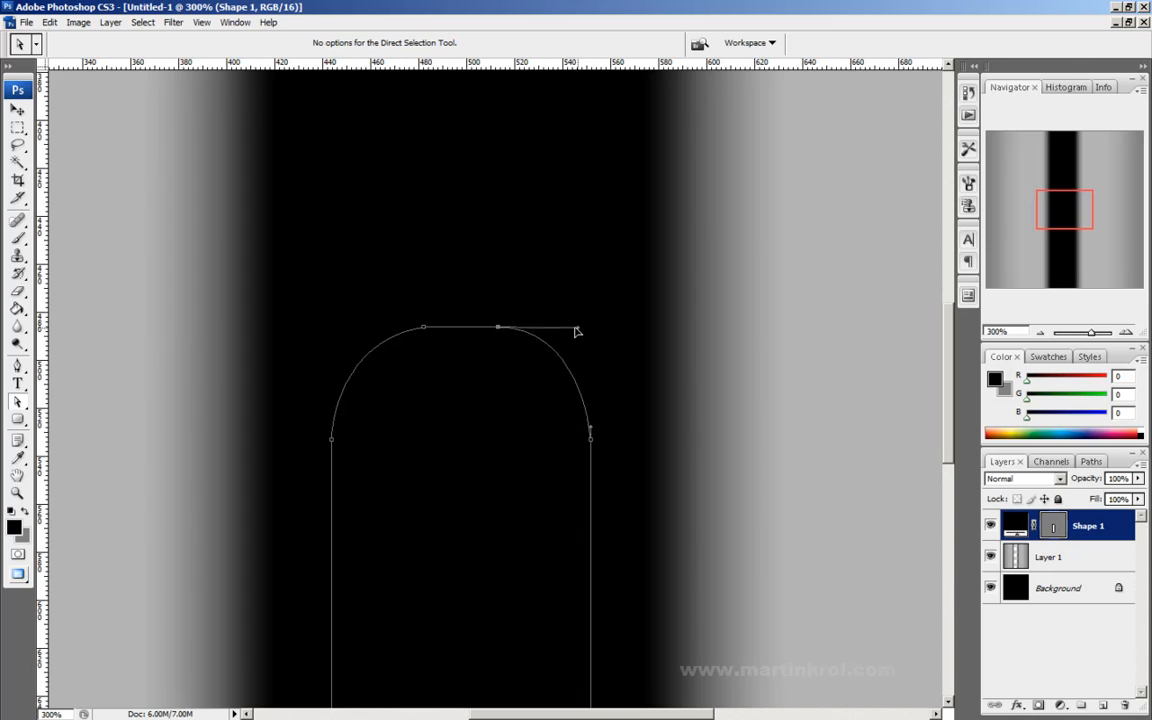
left_click(425, 328)
left_click_drag(427, 330, 478, 331)
left_click_drag(558, 328, 568, 328)
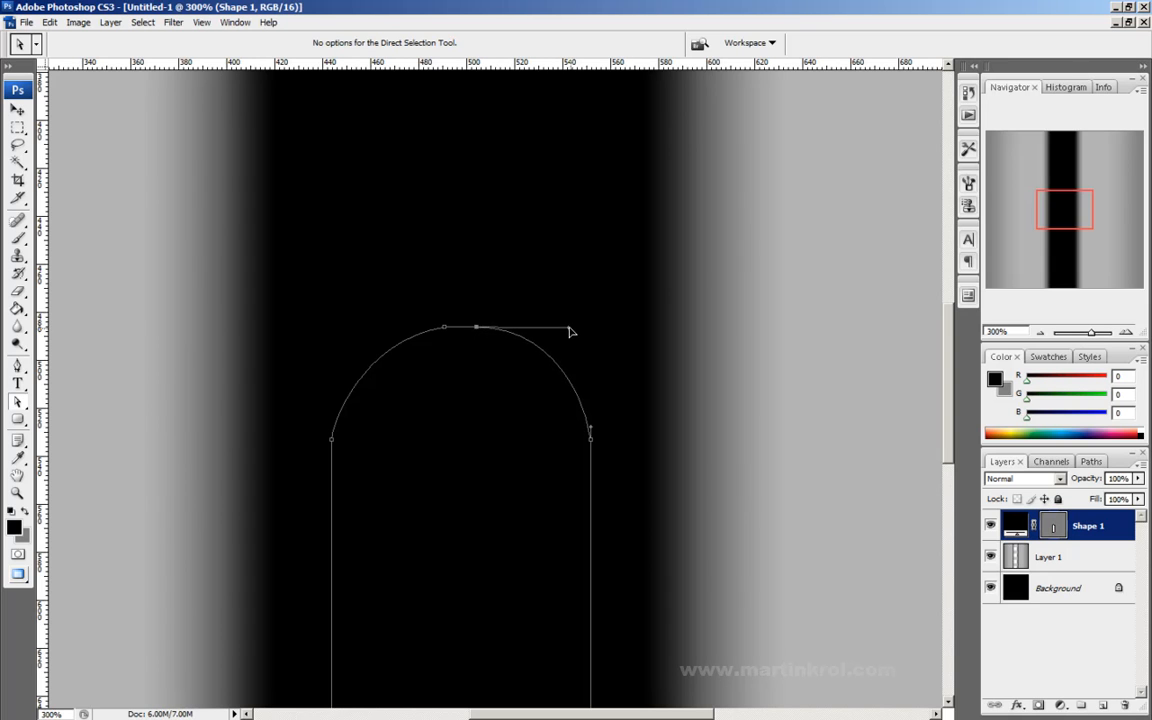
left_click(444, 328)
left_click_drag(359, 341, 343, 333)
Step: Select the shape's two bottom anchor points and move them straight down to lengthen the lower end
left_click_drag(1093, 198, 1066, 248)
left_click(1041, 334)
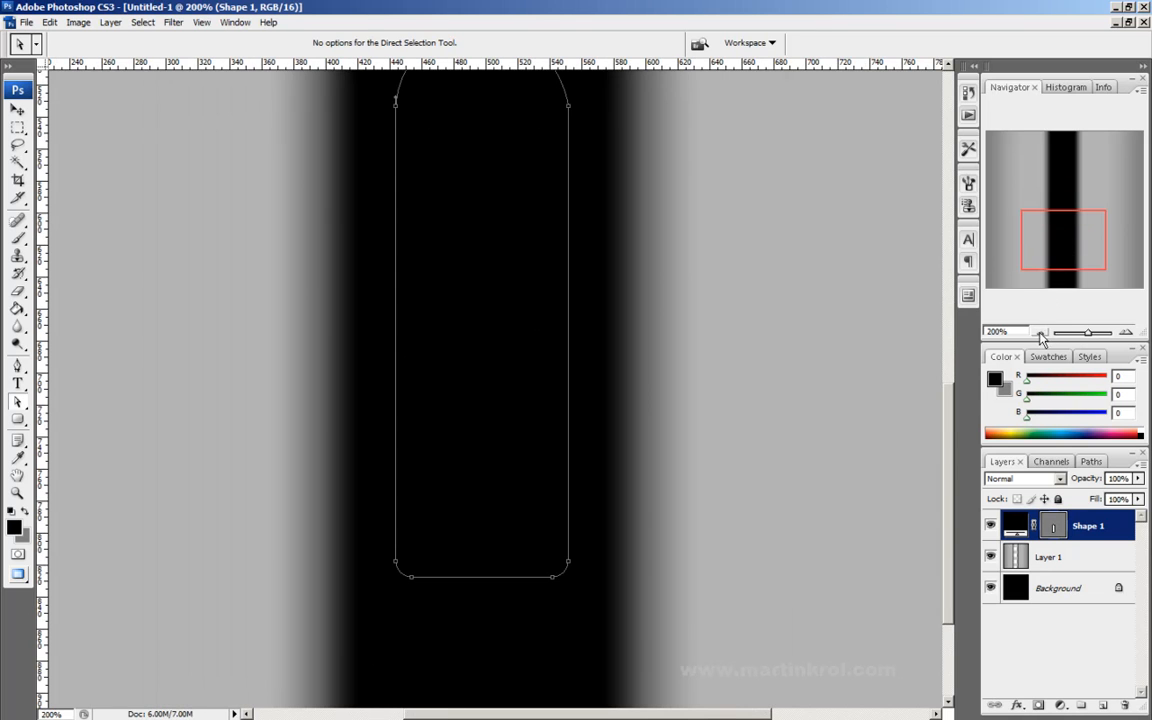
left_click_drag(399, 648, 558, 566)
left_click_drag(406, 563, 555, 634)
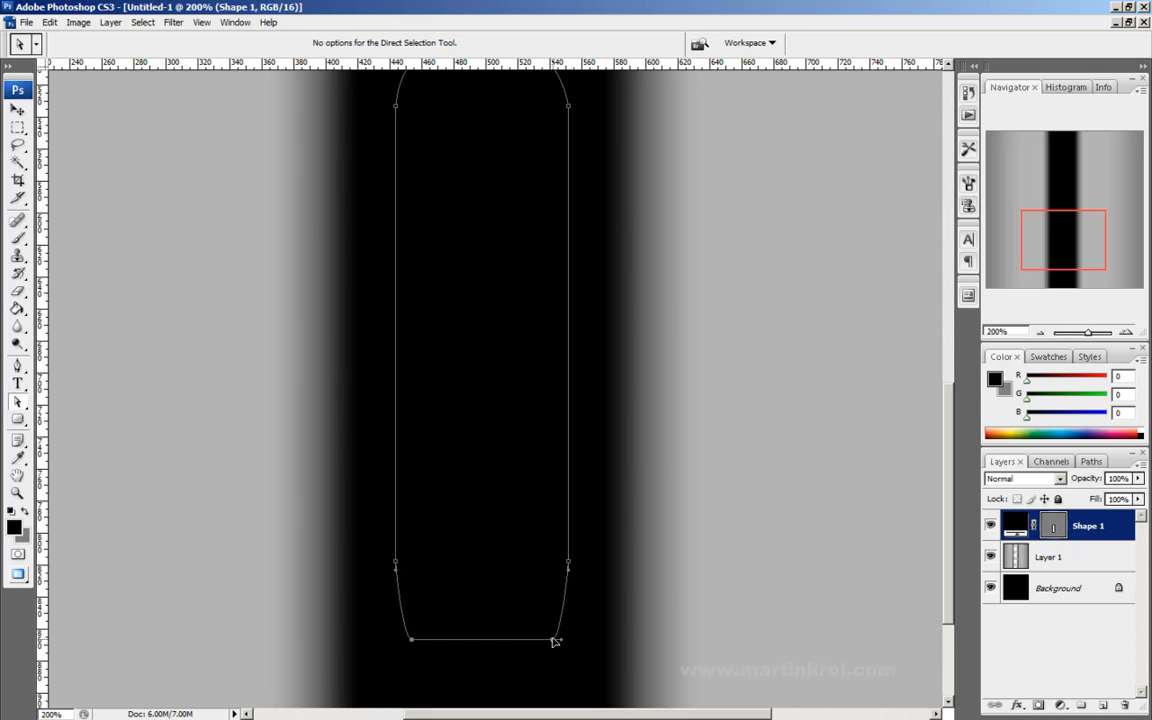
Step: Bring the two bottom anchor points together at the centre and extend their handles outward to round the shape's lower end
left_click_drag(1067, 249, 1068, 244)
left_click(1039, 333)
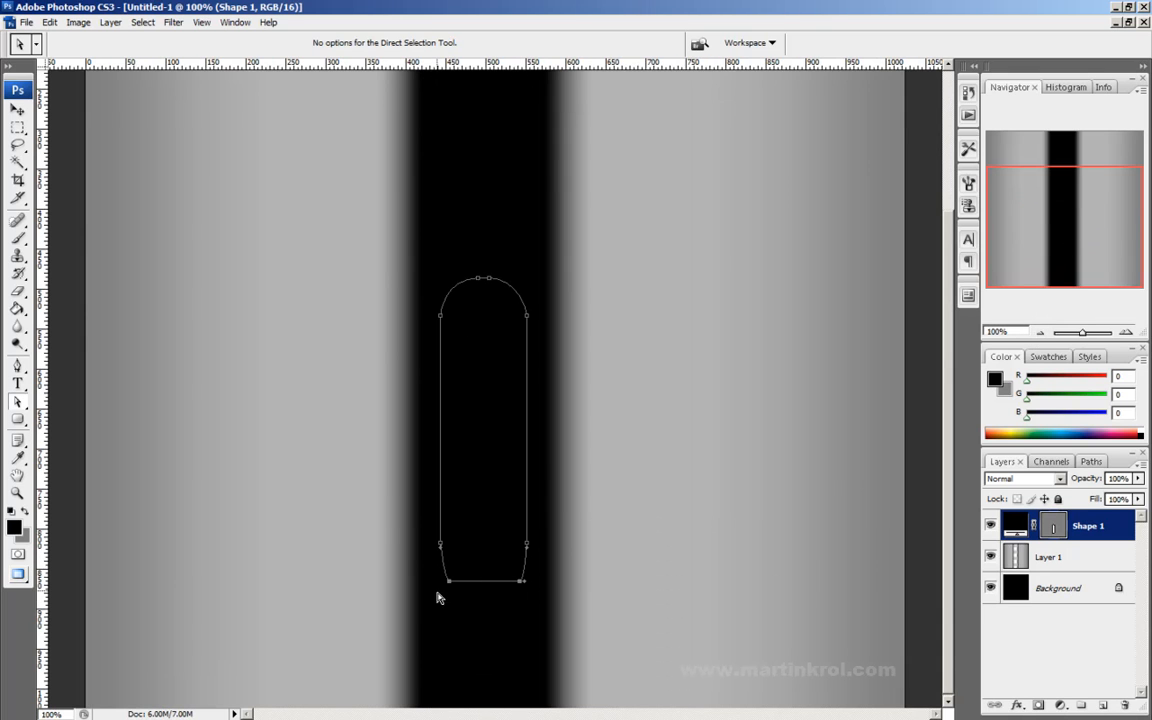
left_click_drag(449, 582, 474, 585)
left_click_drag(540, 566, 493, 587)
mouse_move(513, 583)
left_mouse_down()
mouse_move(442, 586)
mouse_move(527, 586)
left_mouse_up()
left_click_drag(483, 590, 445, 592)
left_click(1041, 333)
left_click(1041, 333)
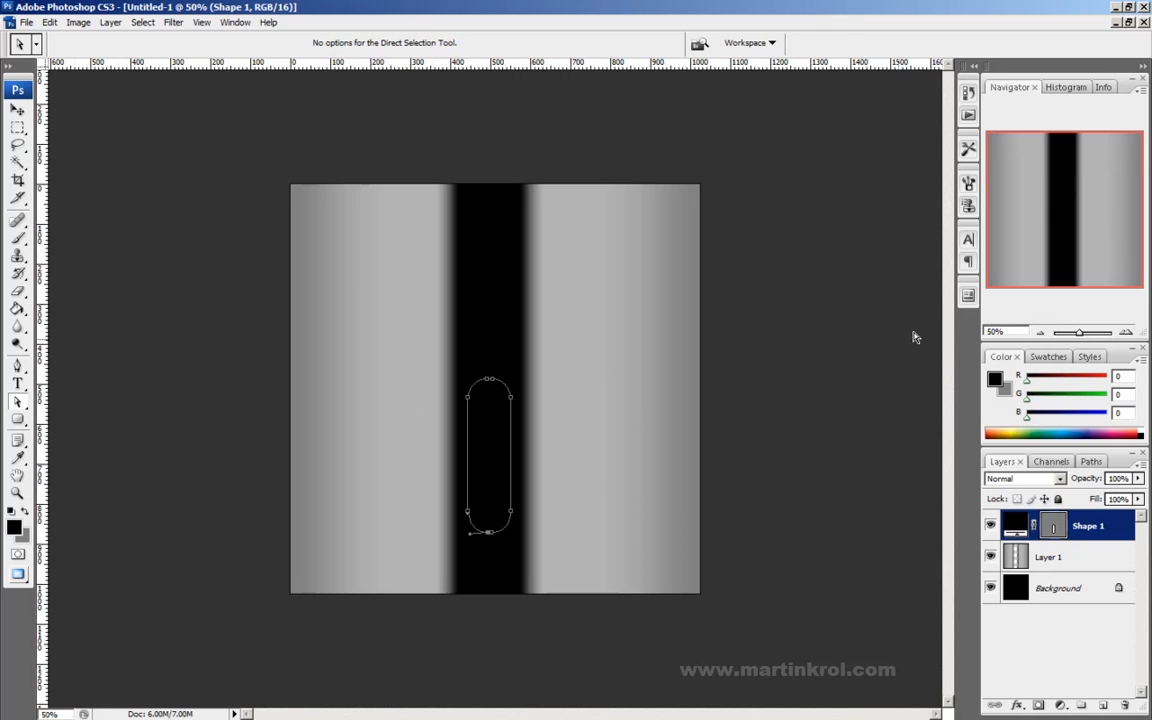
left_click(1127, 333)
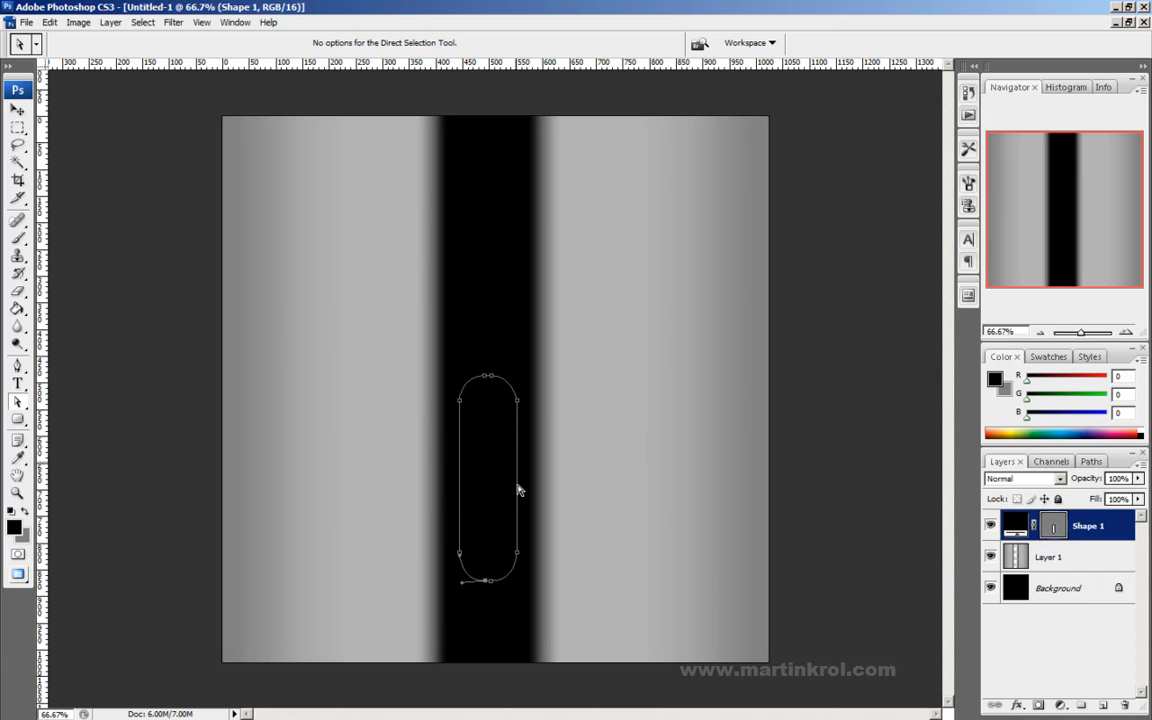
Step: Change the fill colour of the Shape 1 layer to white (ffffff)
double_click(1017, 524)
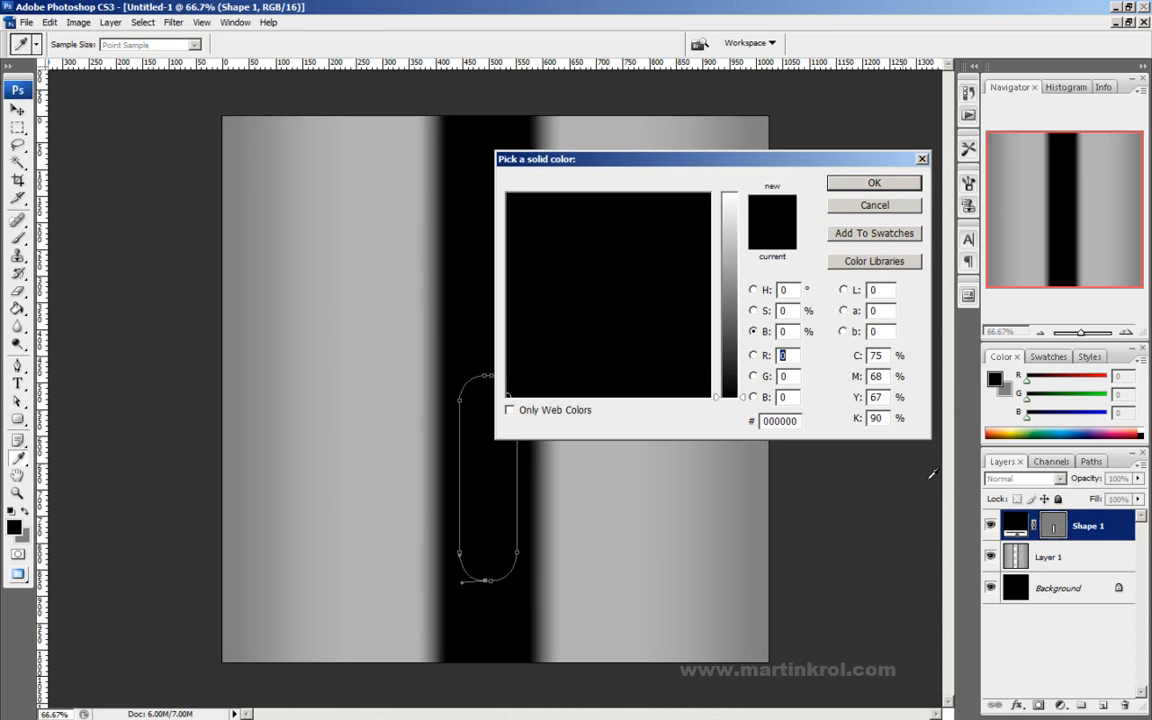
left_click_drag(743, 376, 735, 192)
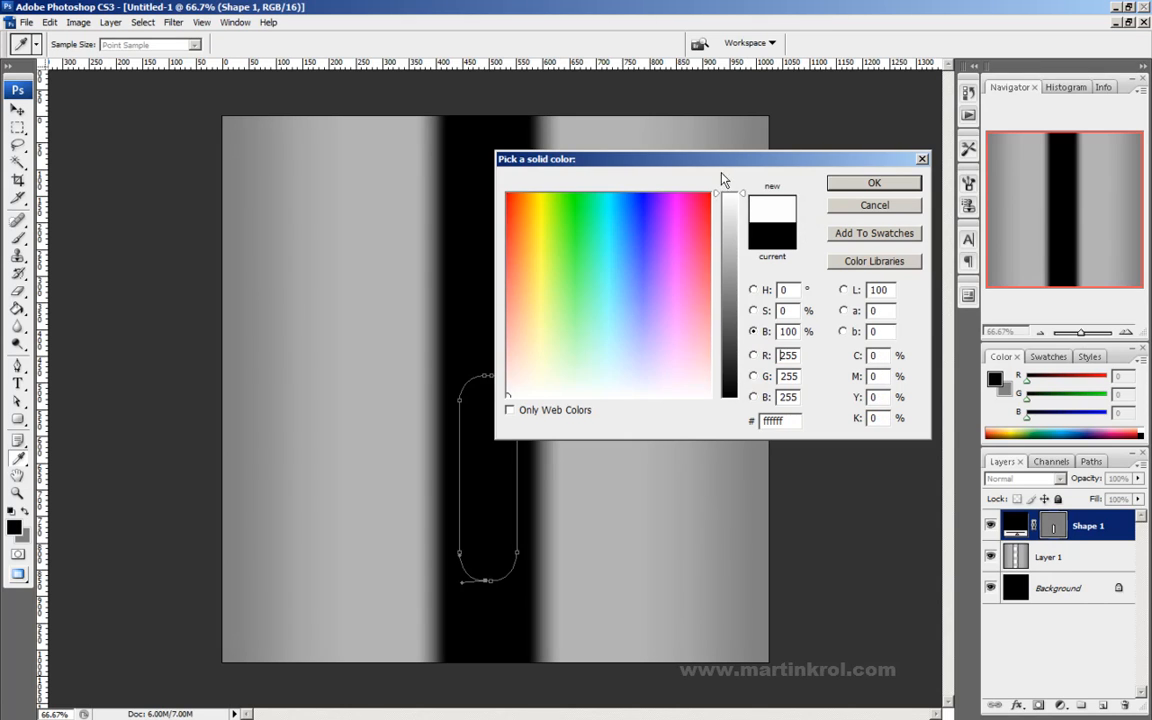
left_click(860, 186)
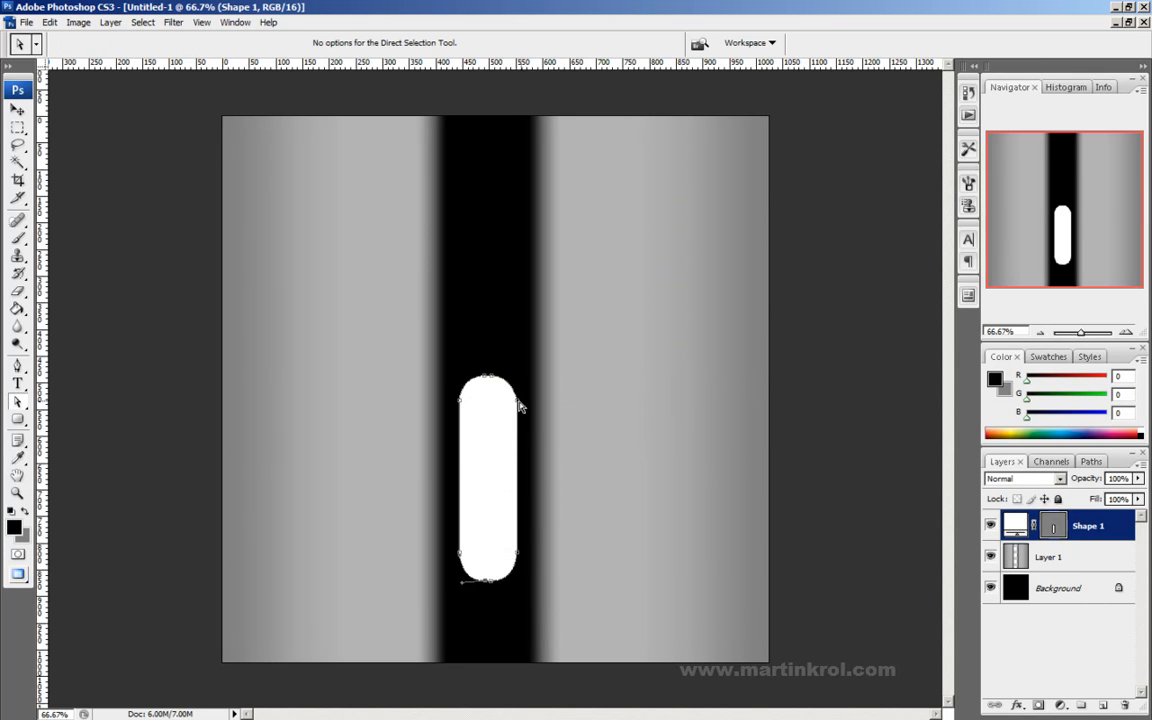
double_click(1119, 530)
left_click(1105, 396)
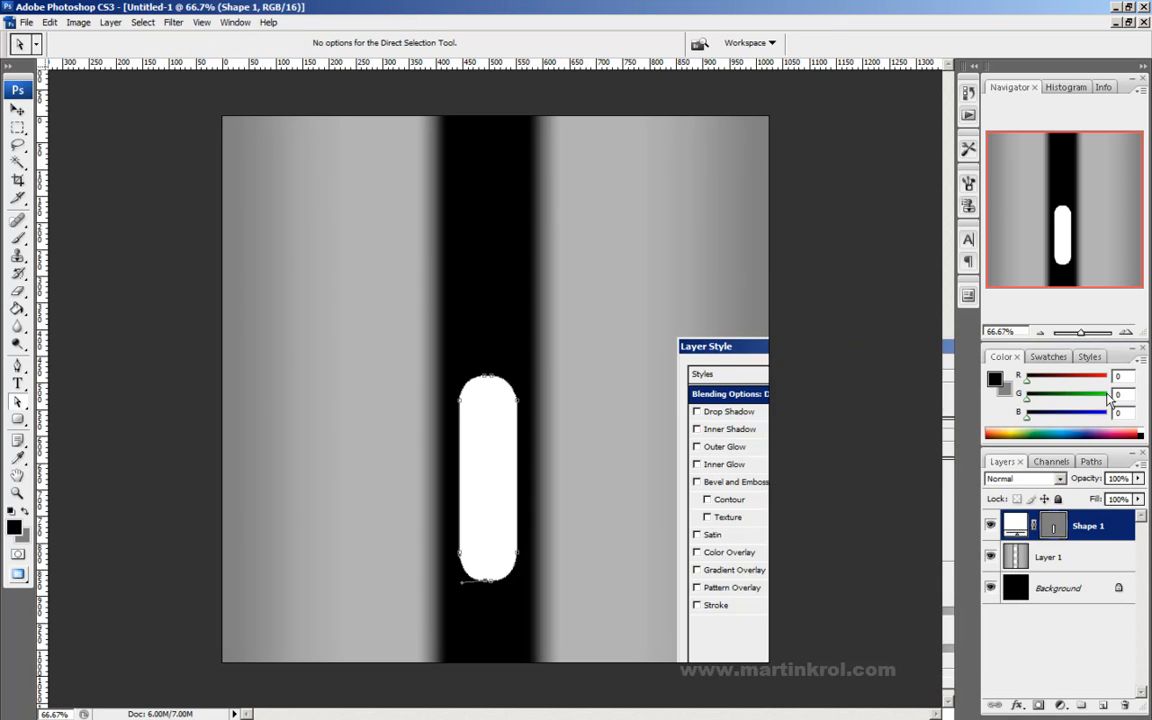
right_click(1092, 525)
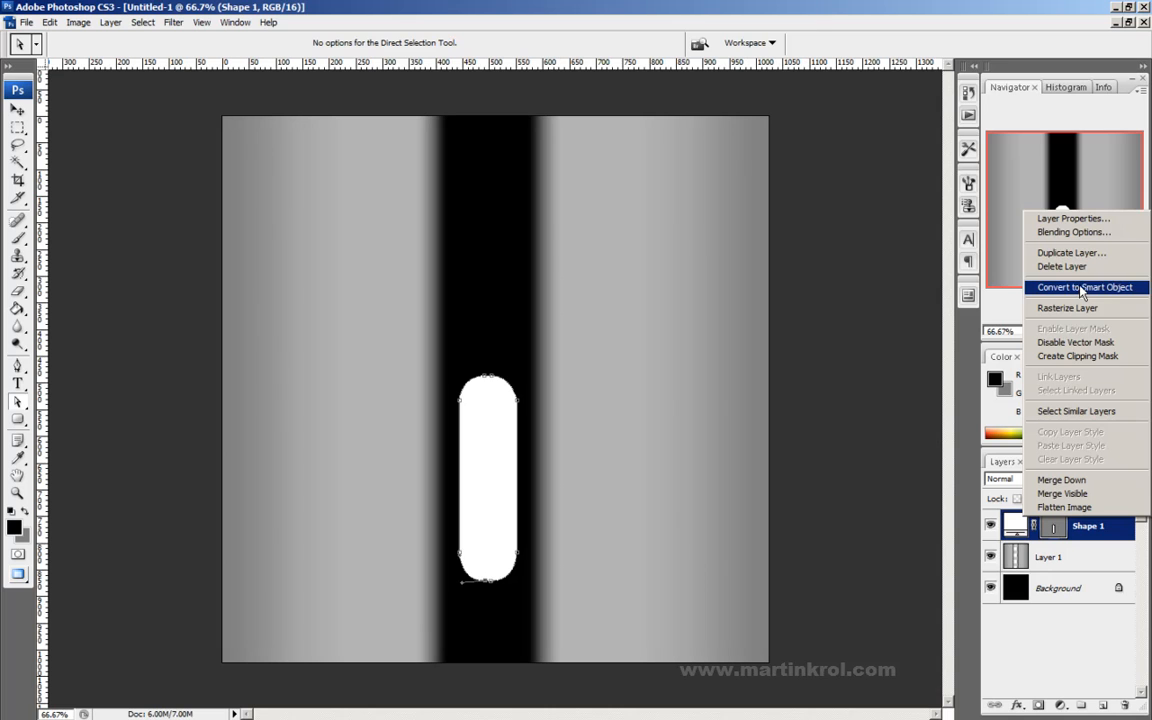
left_click(1075, 219)
left_click(695, 260)
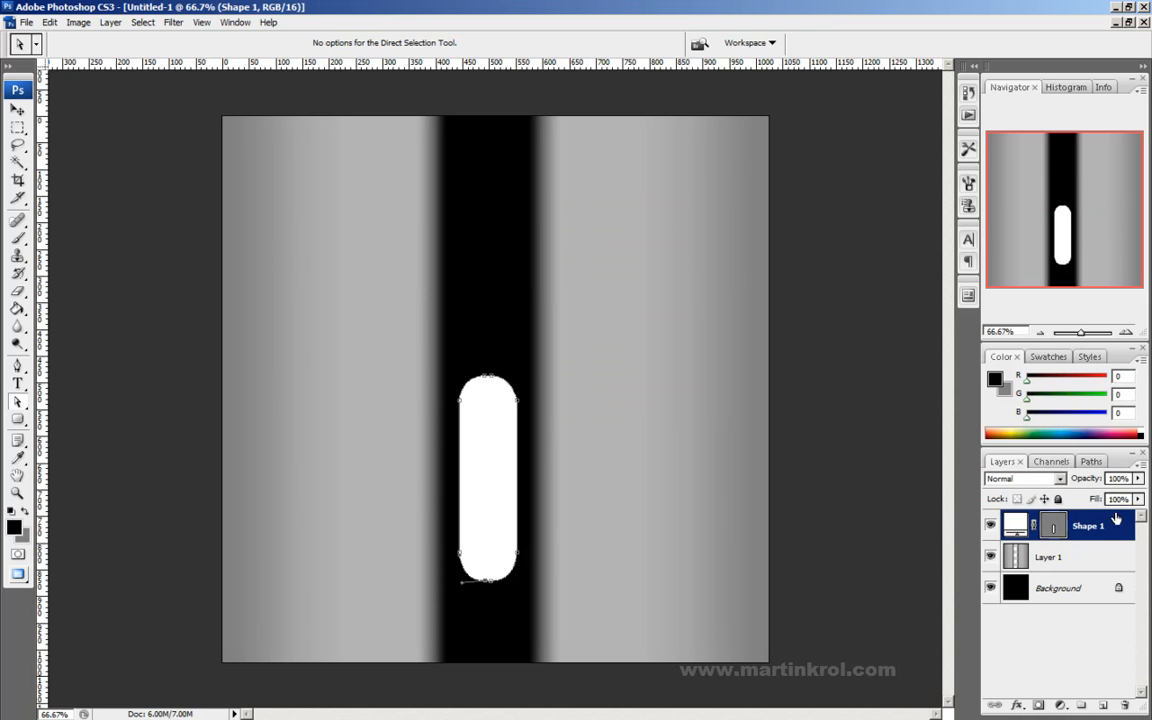
Step: Add an Inner Glow effect to the Shape 1 layer and set the glow colour to black (000000)
right_click(1113, 530)
left_click(1072, 237)
mouse_move(870, 360)
left_mouse_down()
mouse_move(740, 340)
mouse_move(802, 330)
left_mouse_up()
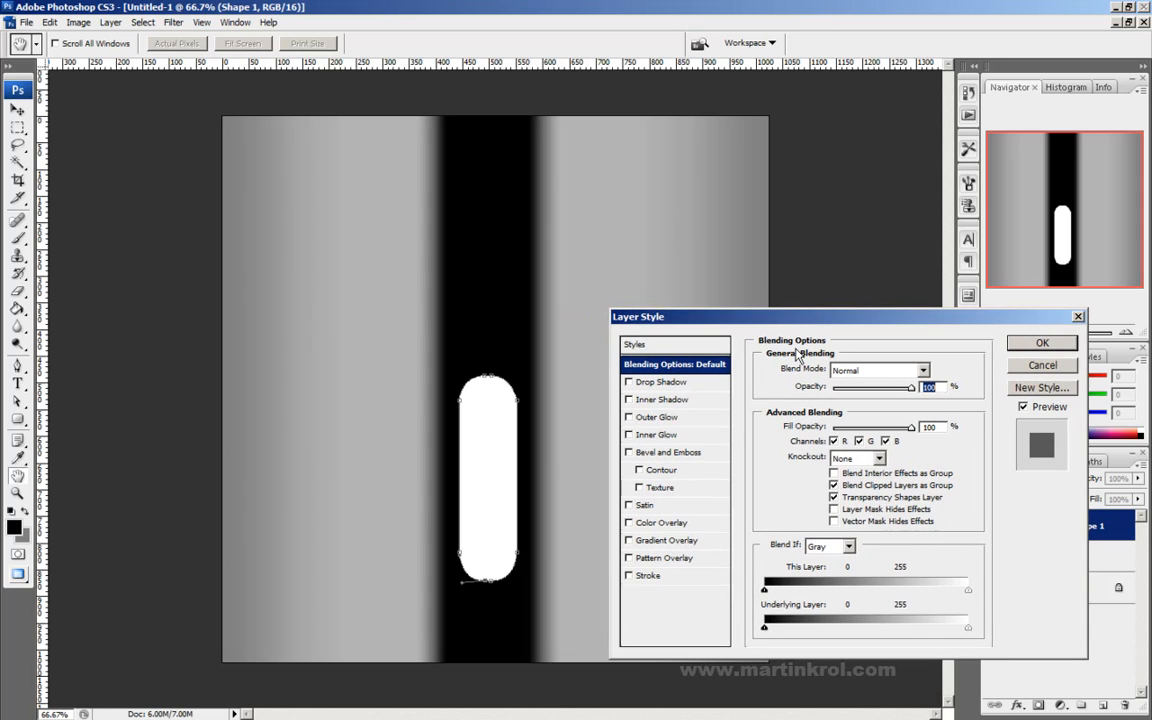
left_click(628, 577)
left_click(628, 577)
left_click(628, 417)
left_click(628, 417)
left_click(645, 435)
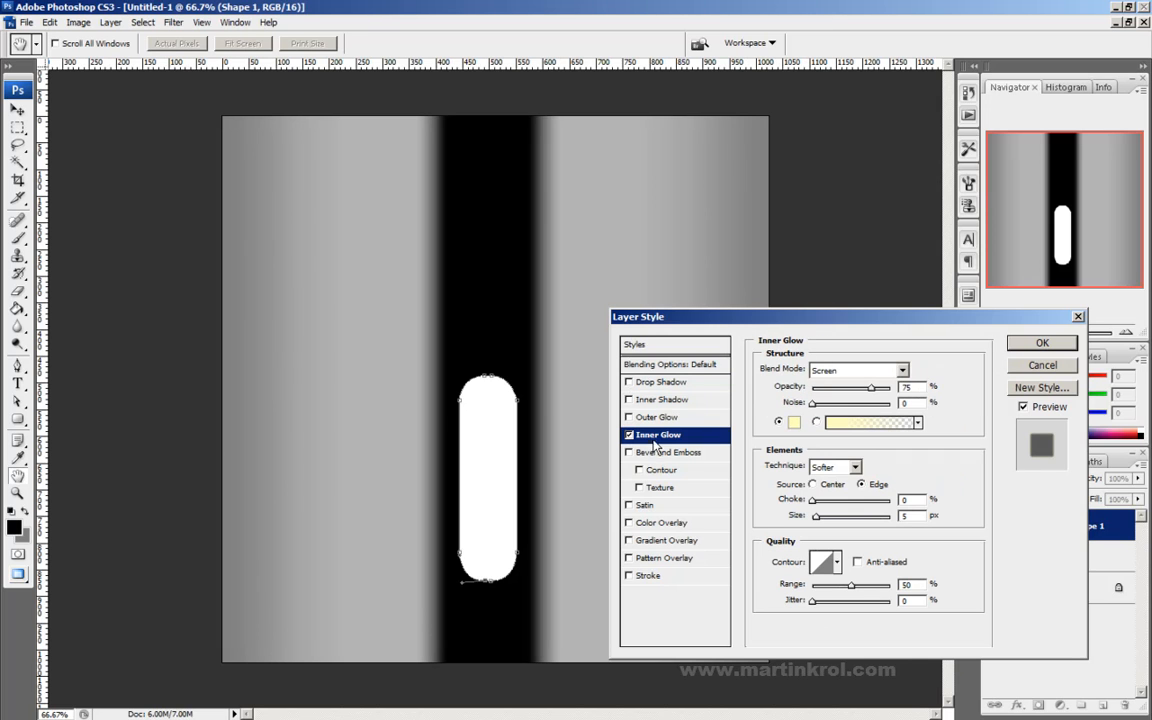
left_click(794, 423)
left_click_drag(727, 355, 728, 397)
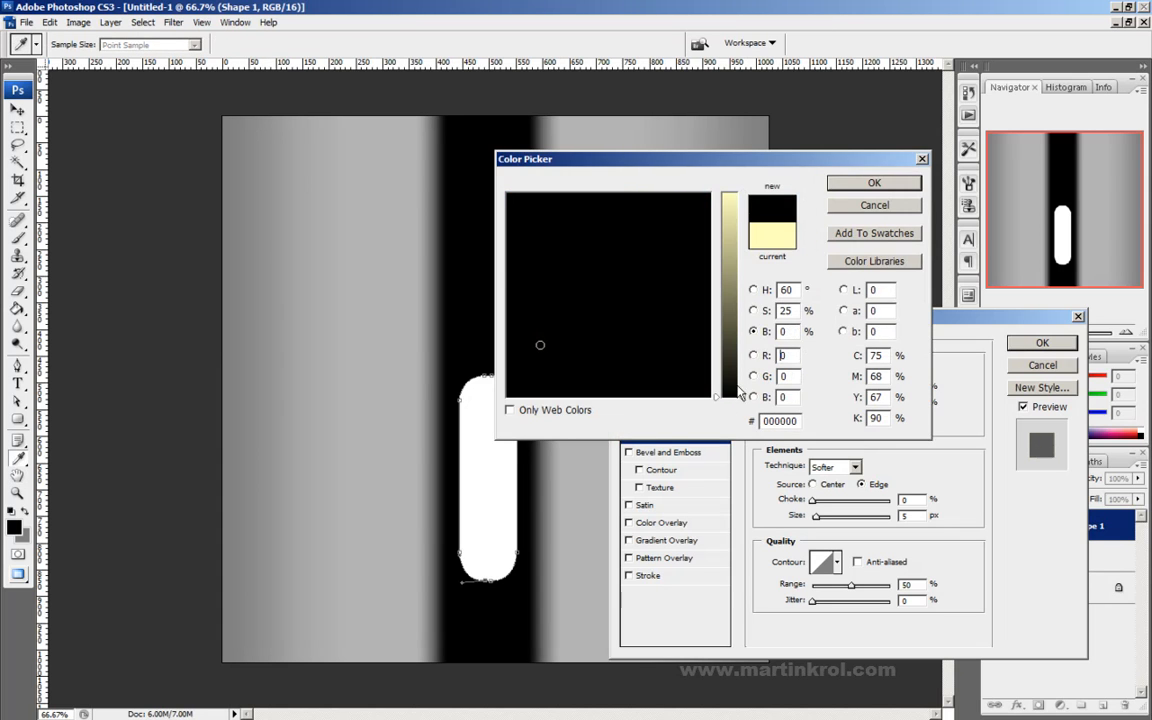
left_click(862, 184)
Step: Set the inner glow to Normal blend mode, 100% opacity and a size of about 38 px, and apply the style
left_click(843, 373)
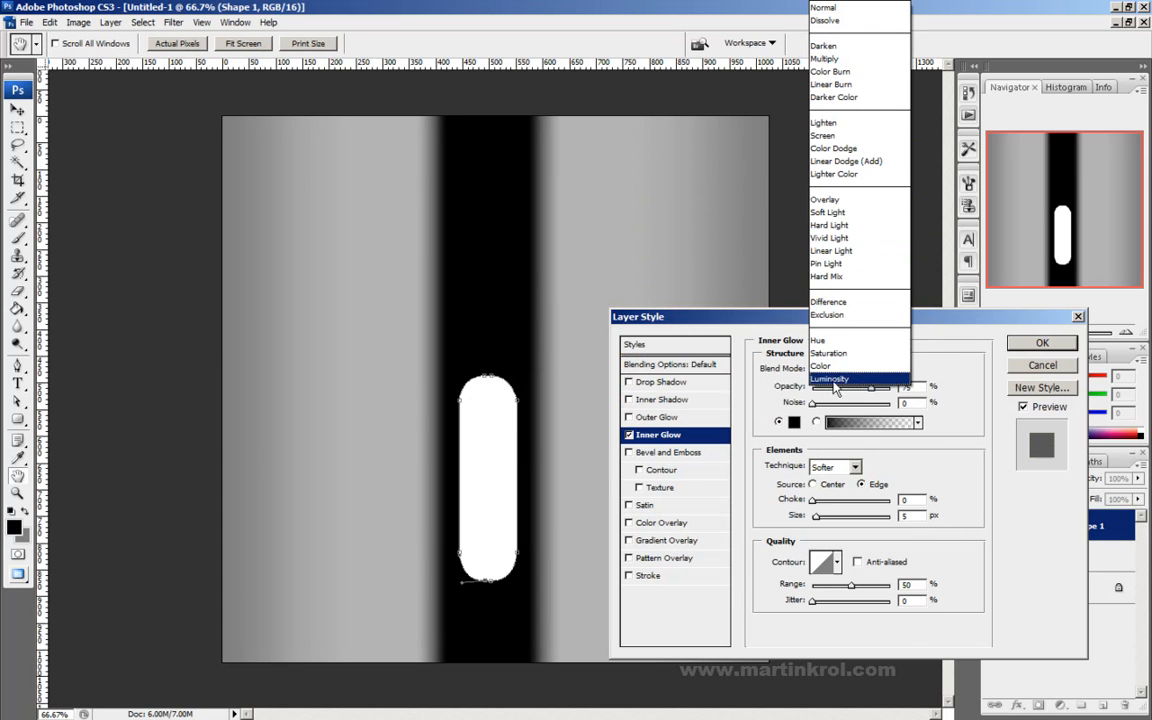
left_click(780, 375)
left_click(858, 370)
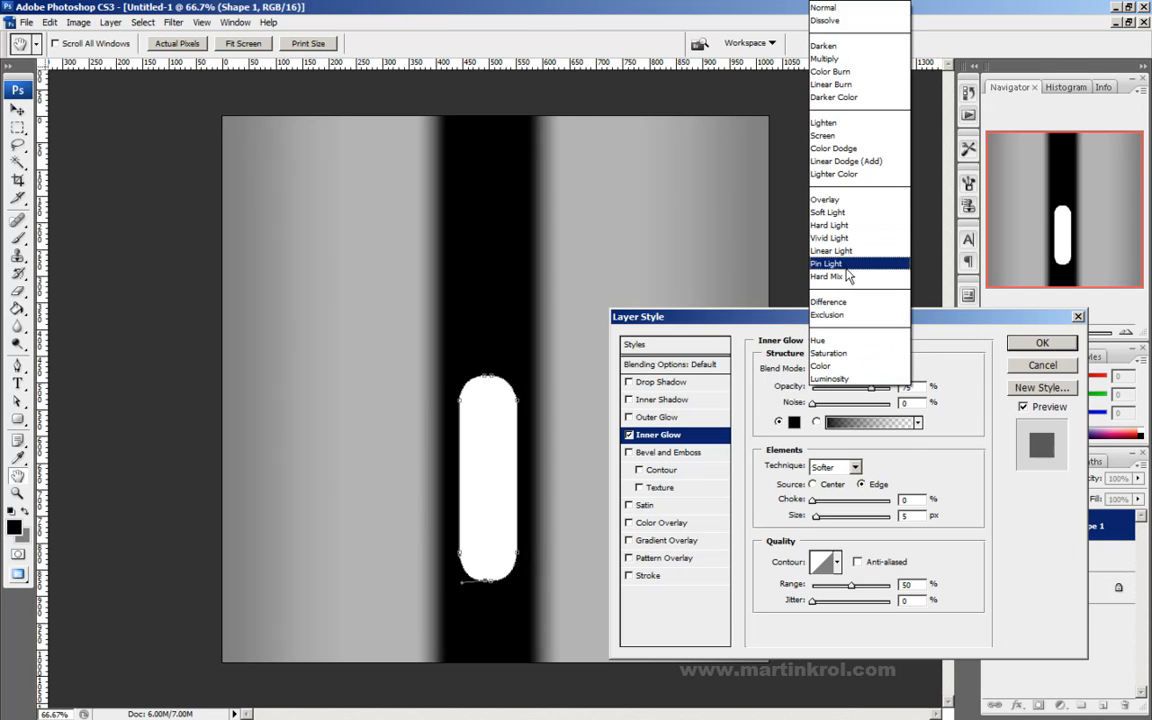
left_click(841, 16)
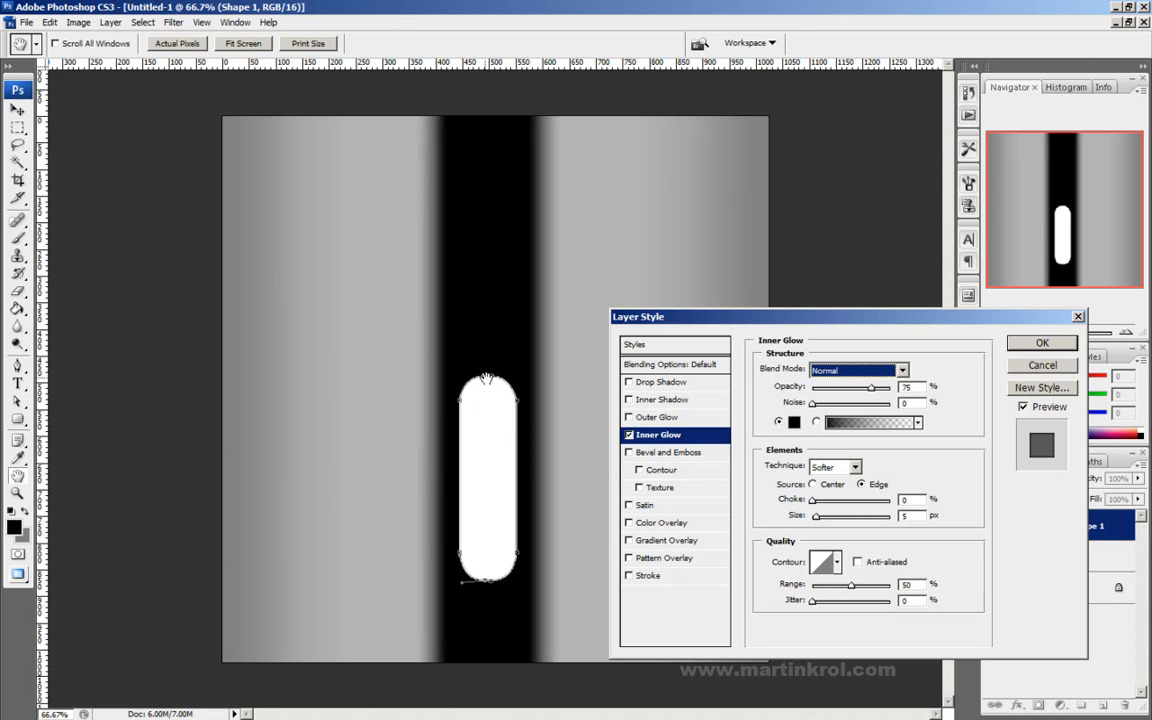
left_click_drag(871, 388, 898, 391)
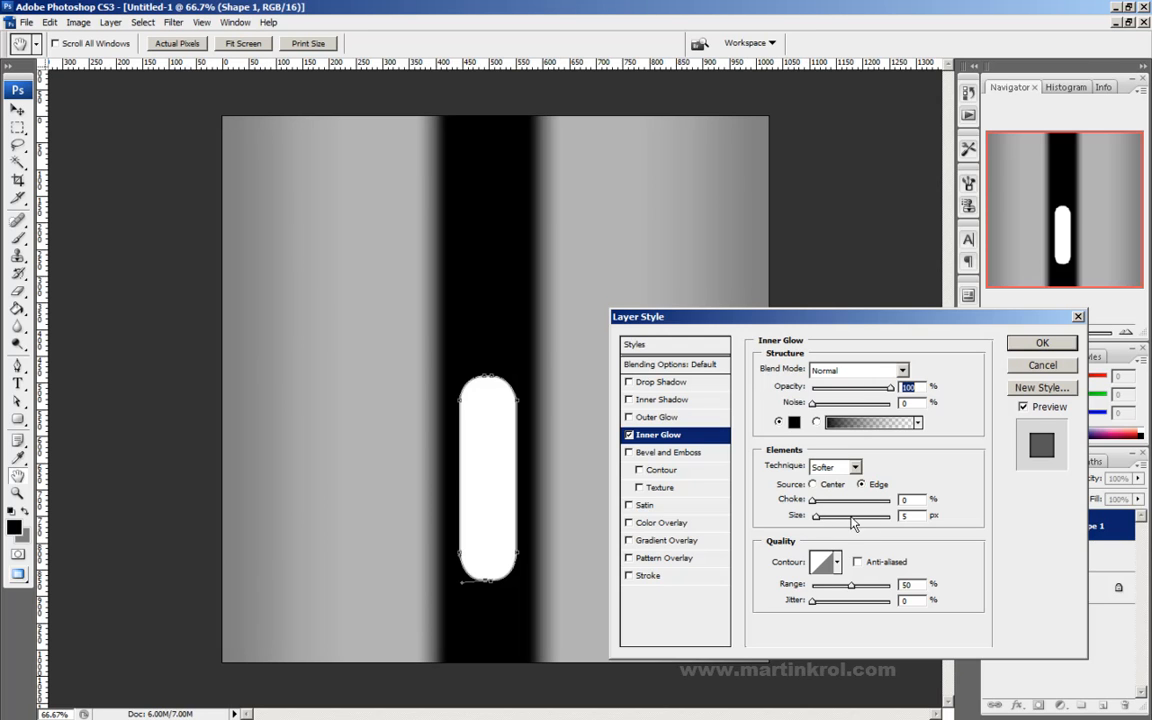
left_click_drag(816, 516, 829, 518)
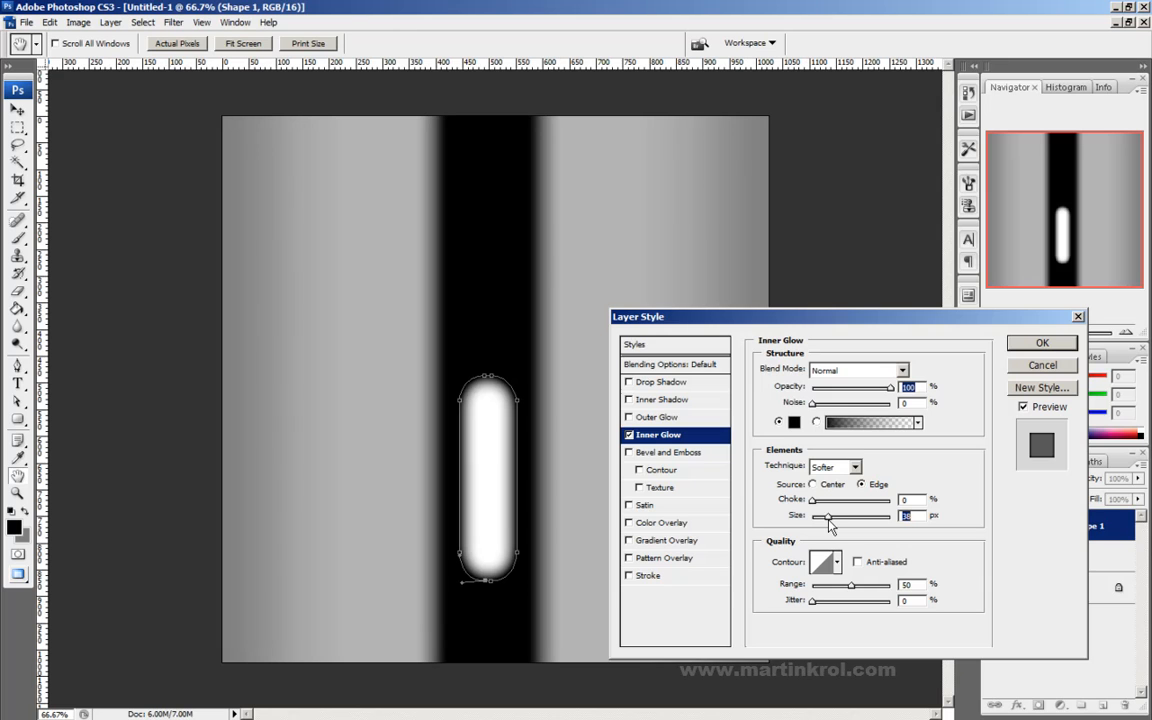
key("Return")
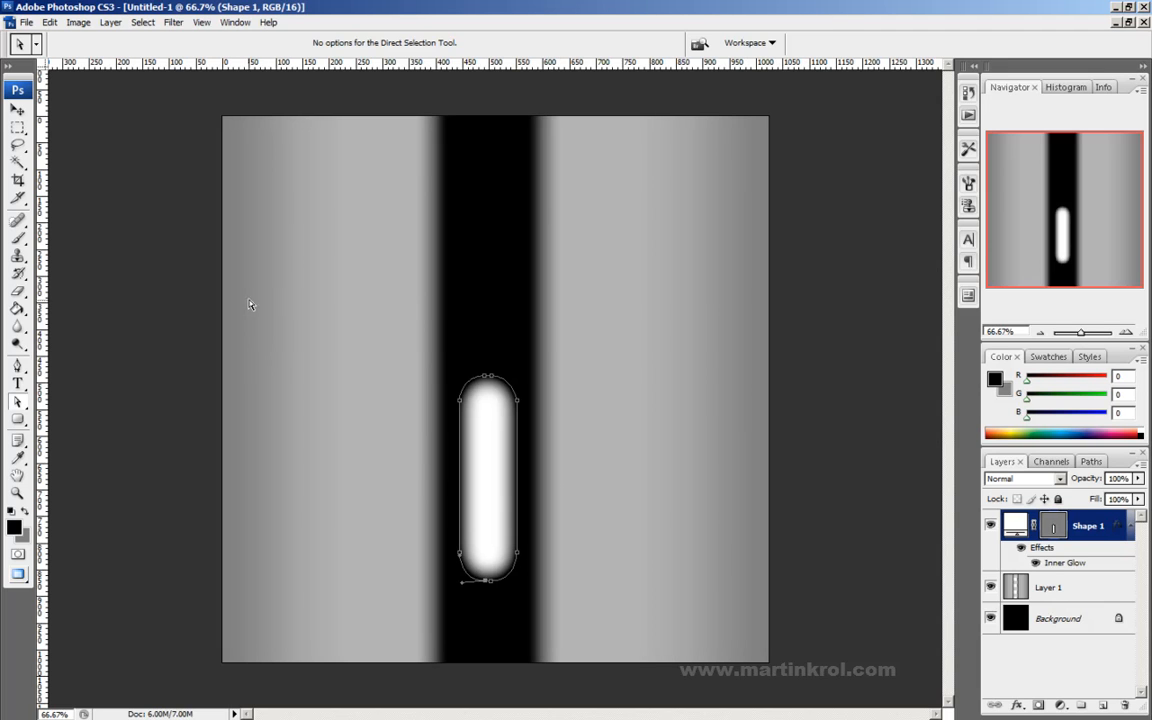
Step: Add two empty layers above Shape 1 and hide both of them
left_click(1104, 706)
left_click(1104, 706)
left_click(990, 525)
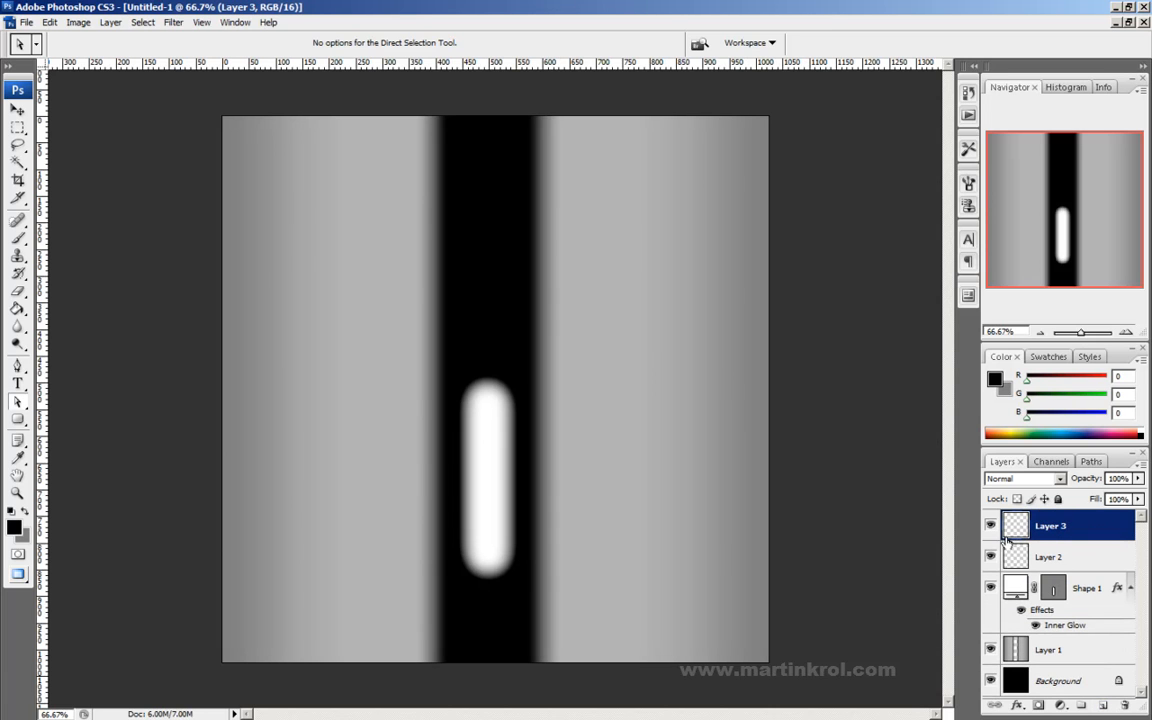
left_click(990, 556)
Step: Add a linear Gradient Overlay to the Shape 1 layer and open its gradient for editing, keeping the starting stop black
left_click(1088, 590)
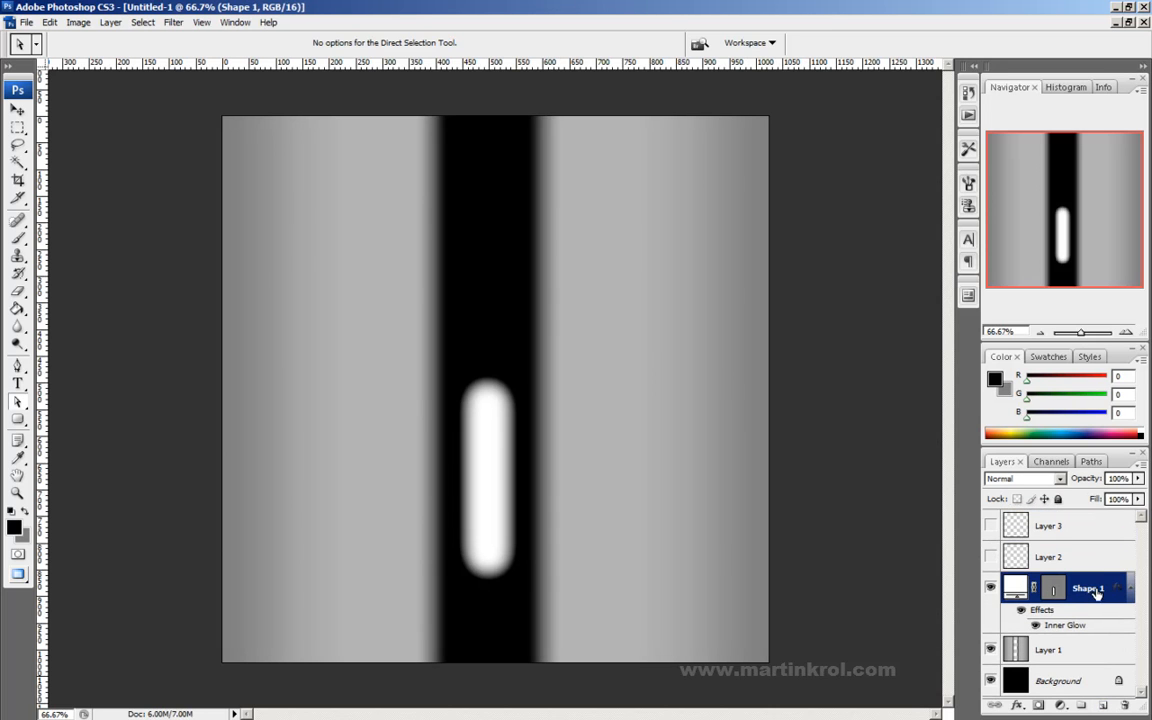
double_click(1095, 592)
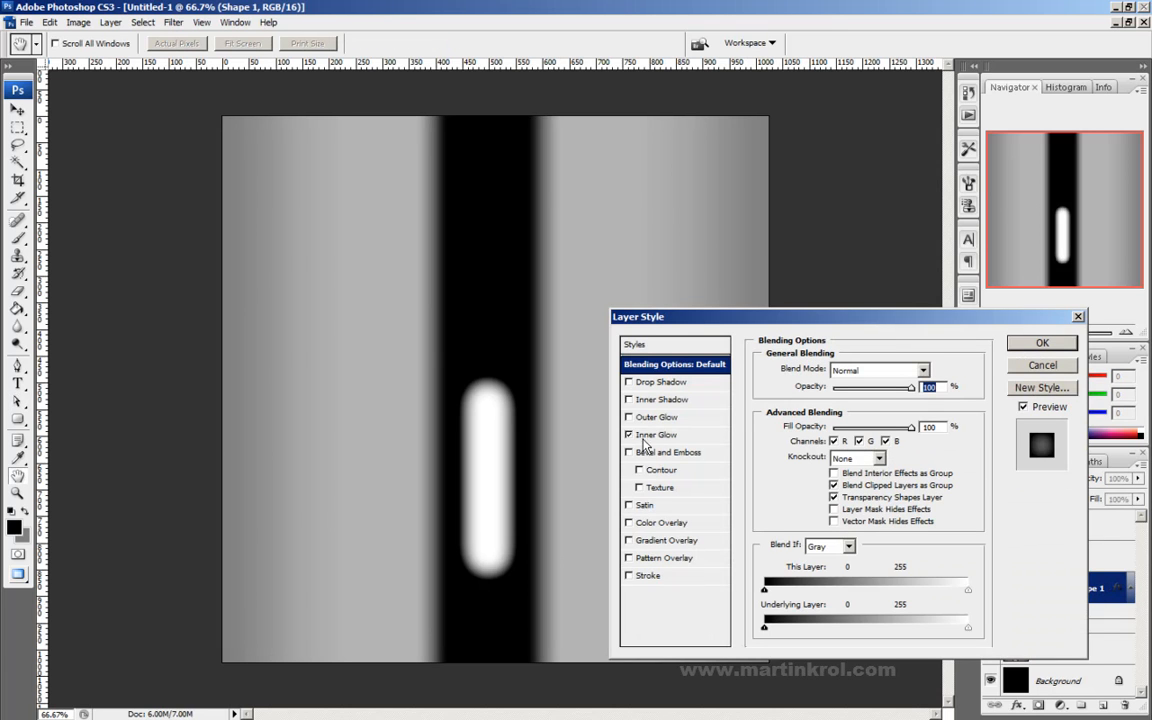
left_click(629, 541)
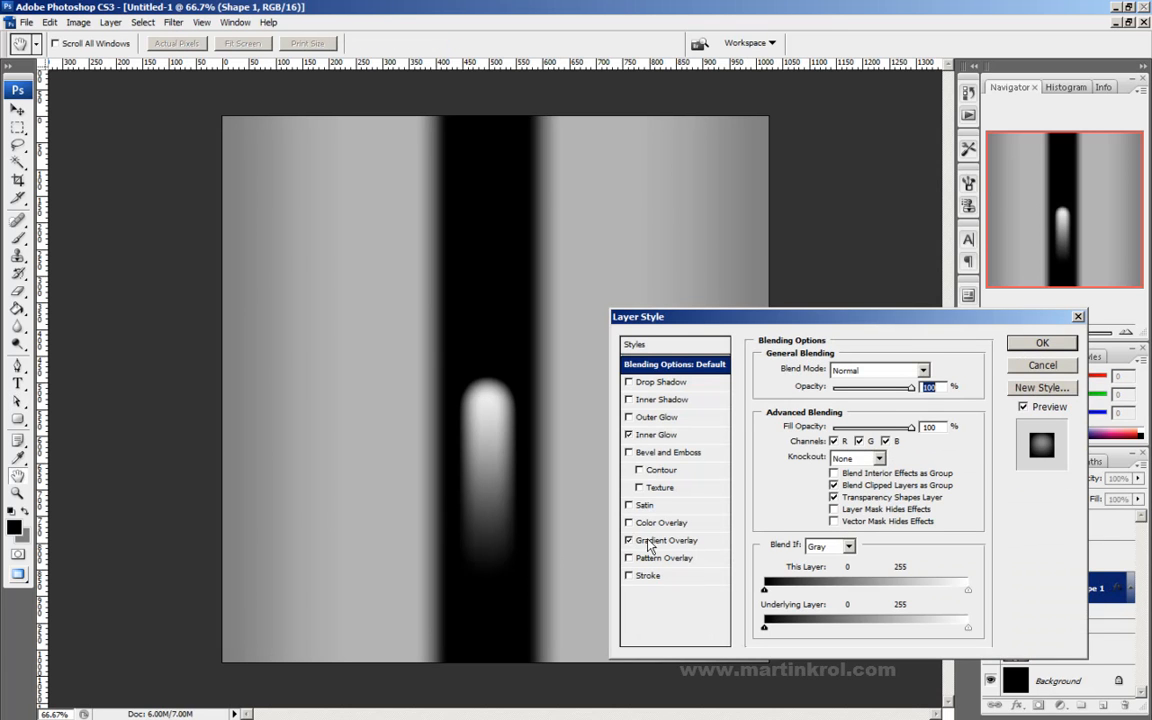
left_click(660, 541)
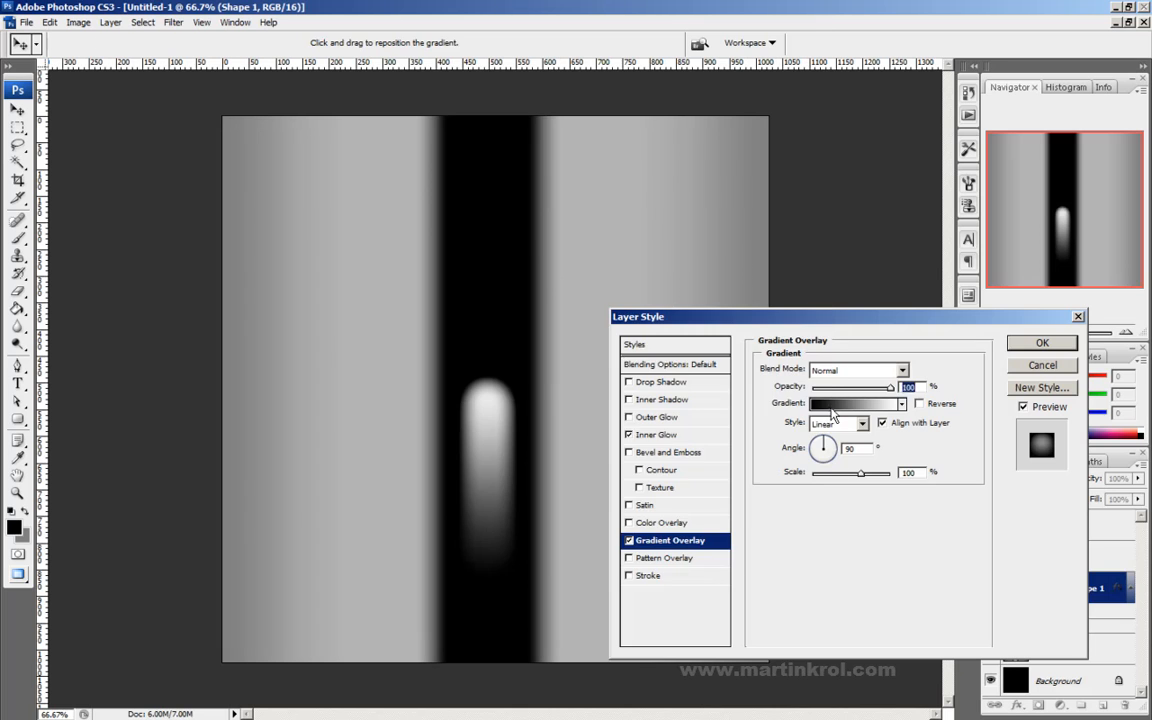
left_click(846, 405)
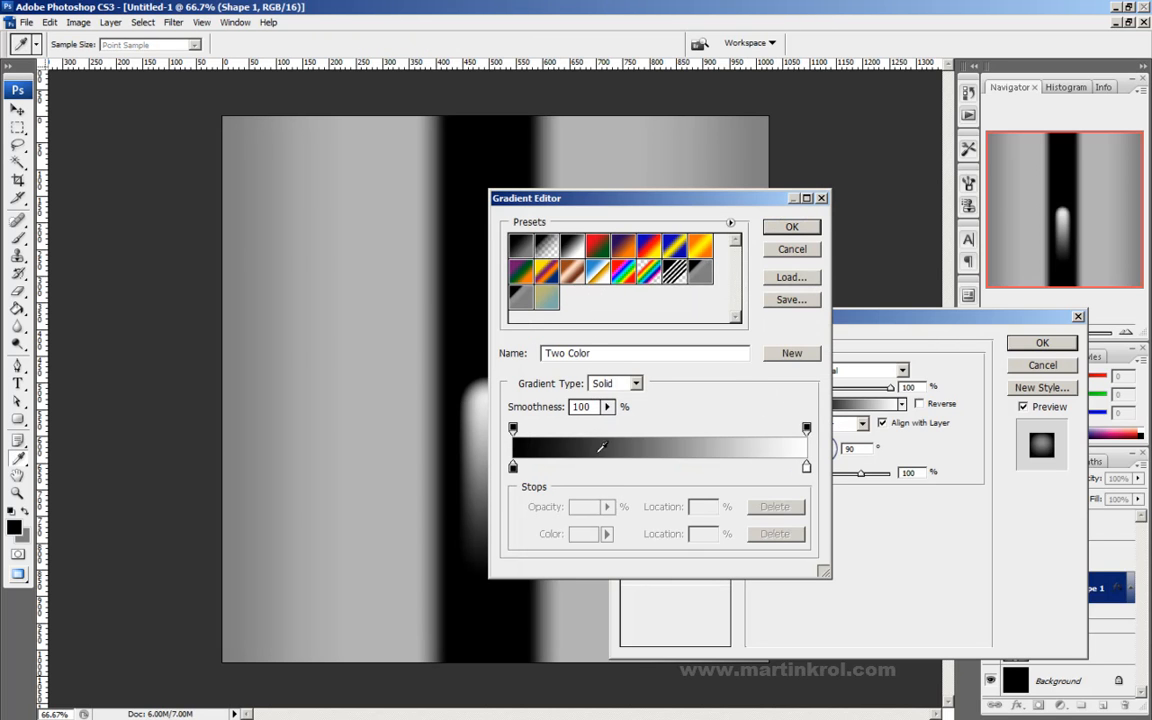
double_click(513, 467)
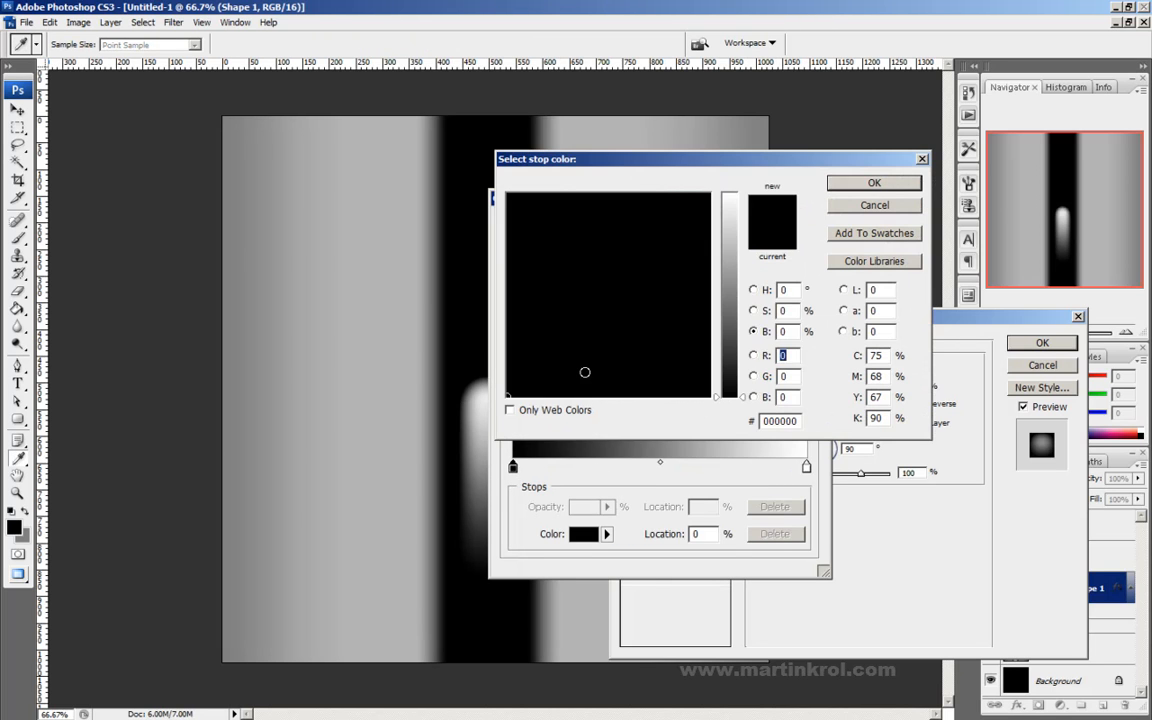
left_click(872, 199)
Step: Move the gradient's white stop to 50%, add a black (000000) stop at 99% and shift the midpoint between them to 71%
left_click_drag(806, 467, 661, 470)
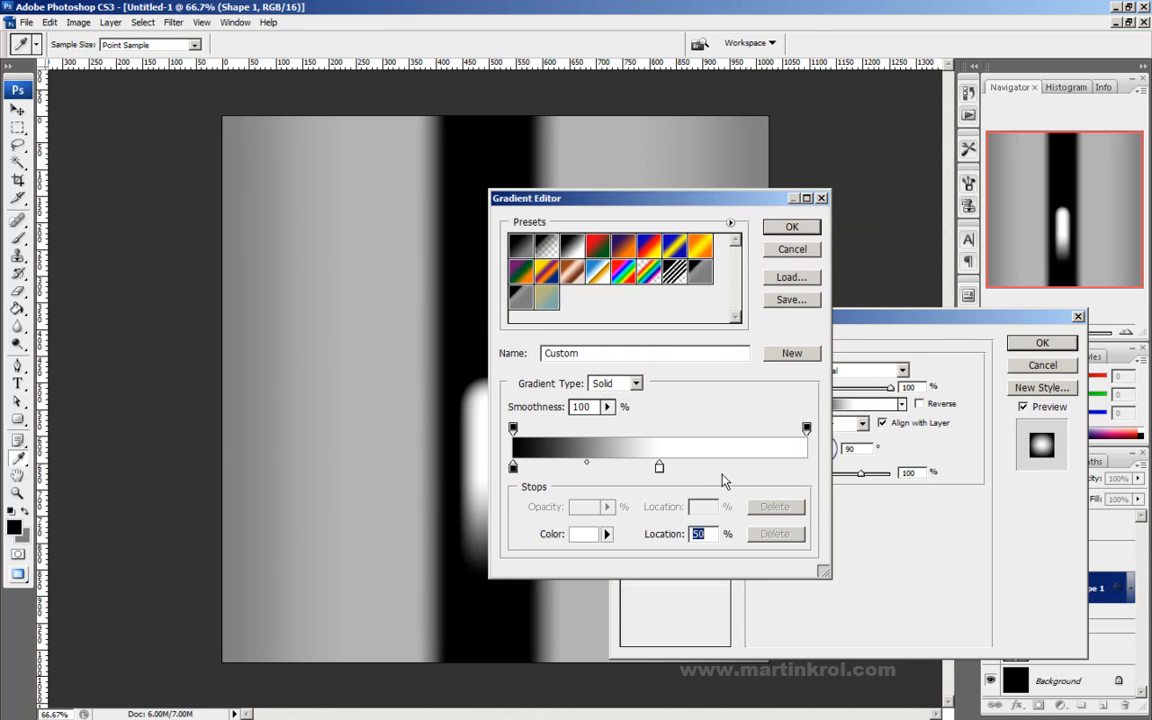
left_click(806, 468)
left_click(584, 533)
left_click_drag(728, 386, 728, 402)
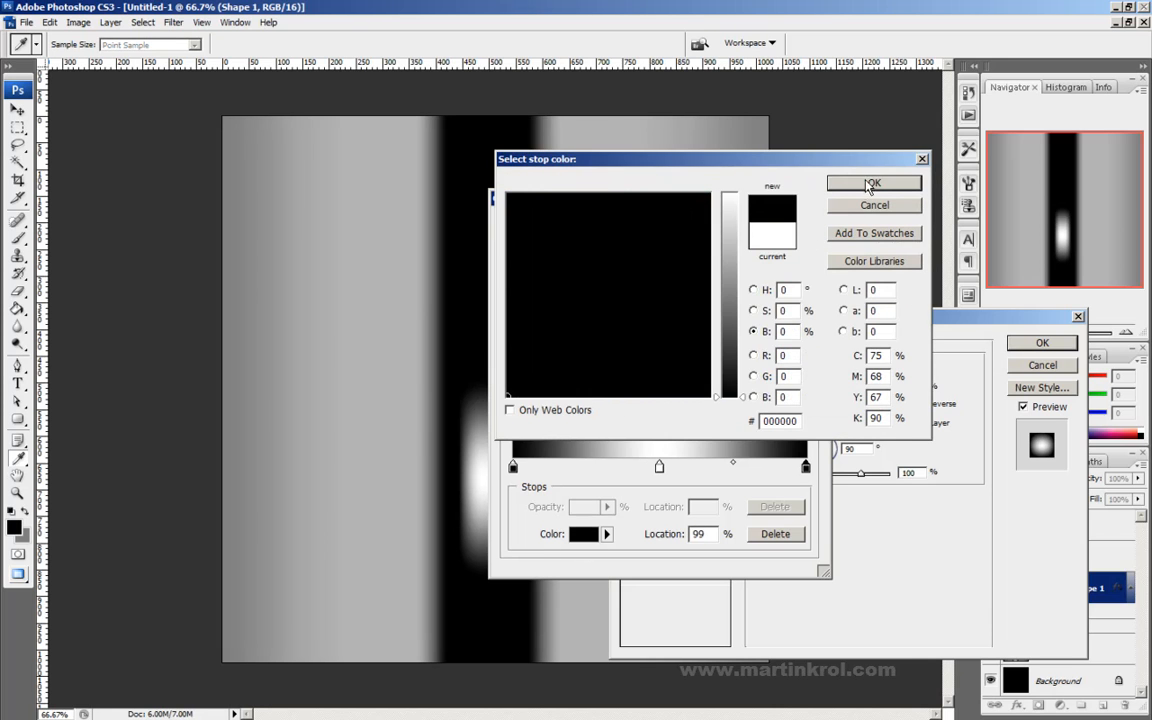
left_click(872, 185)
left_click_drag(733, 465, 763, 465)
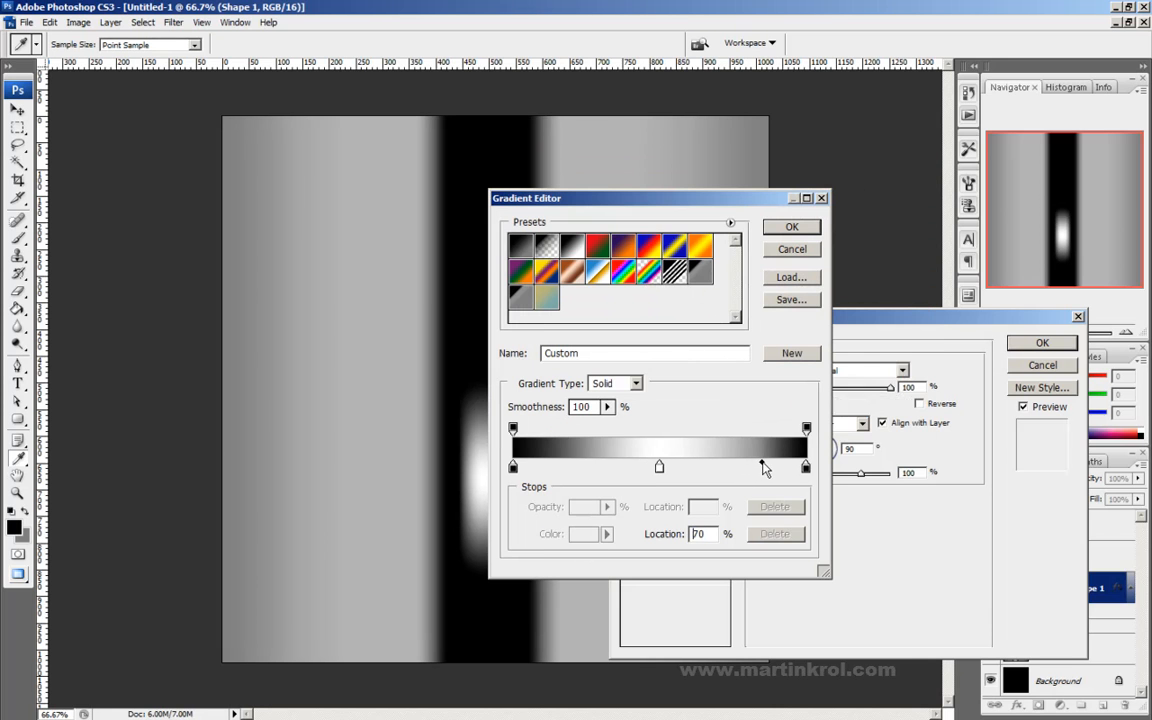
left_click_drag(632, 198, 798, 209)
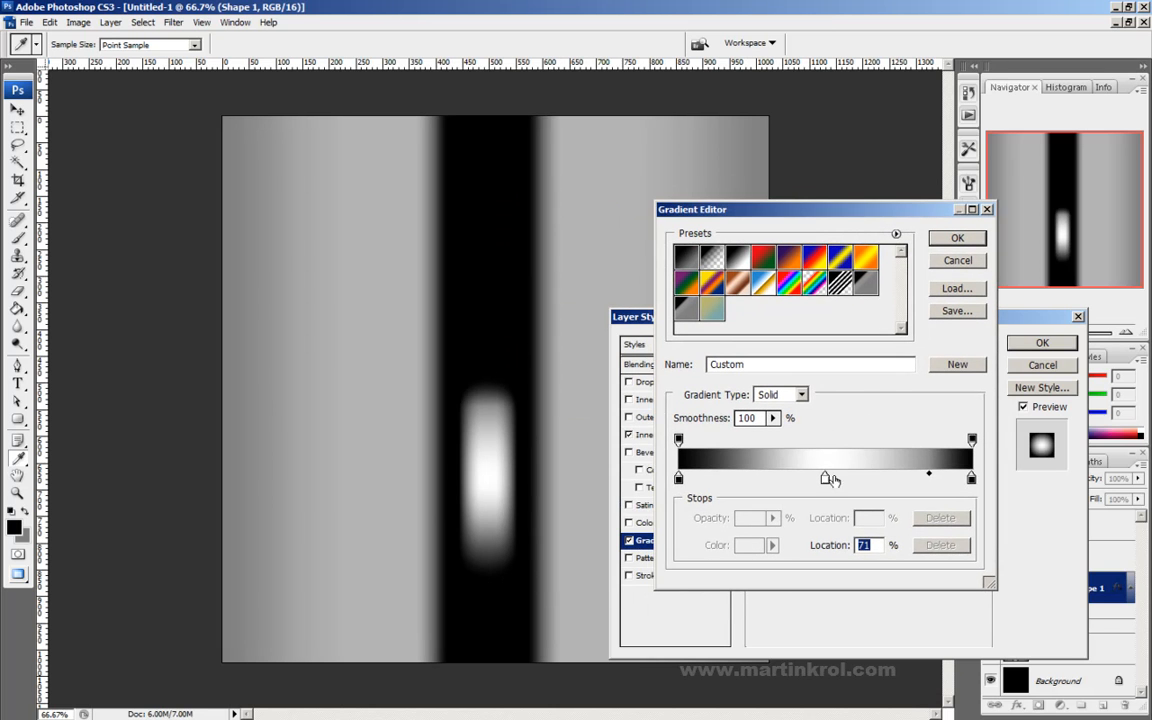
left_click(825, 479)
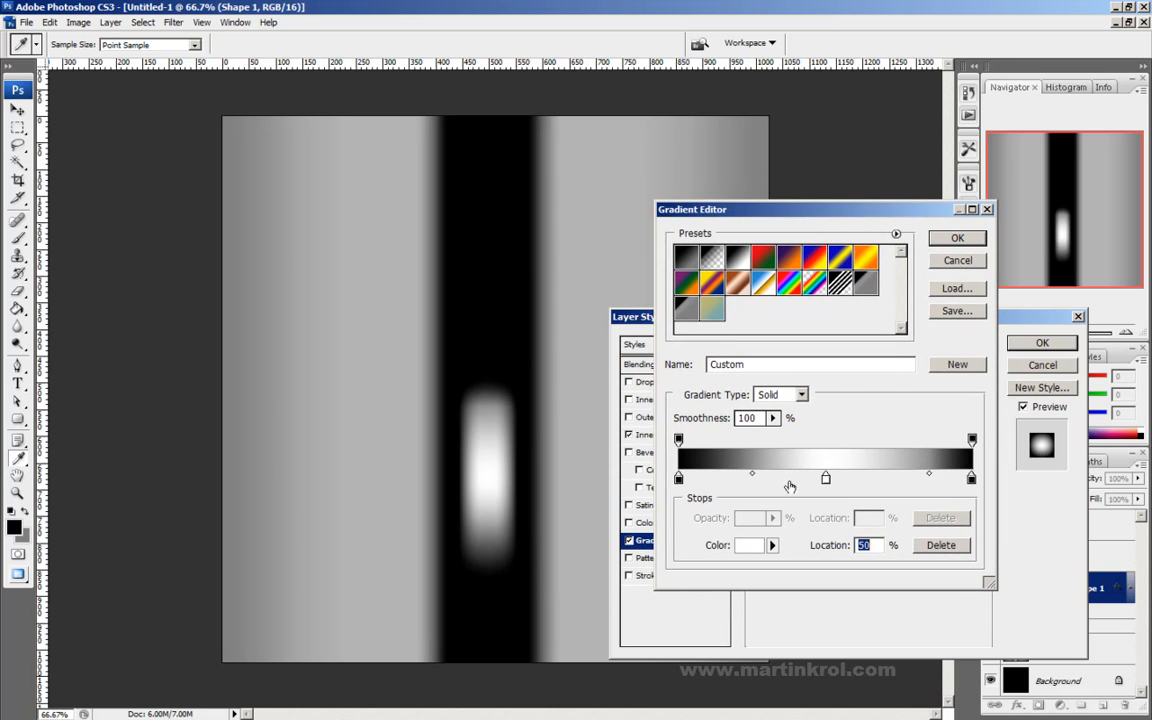
left_click(729, 479)
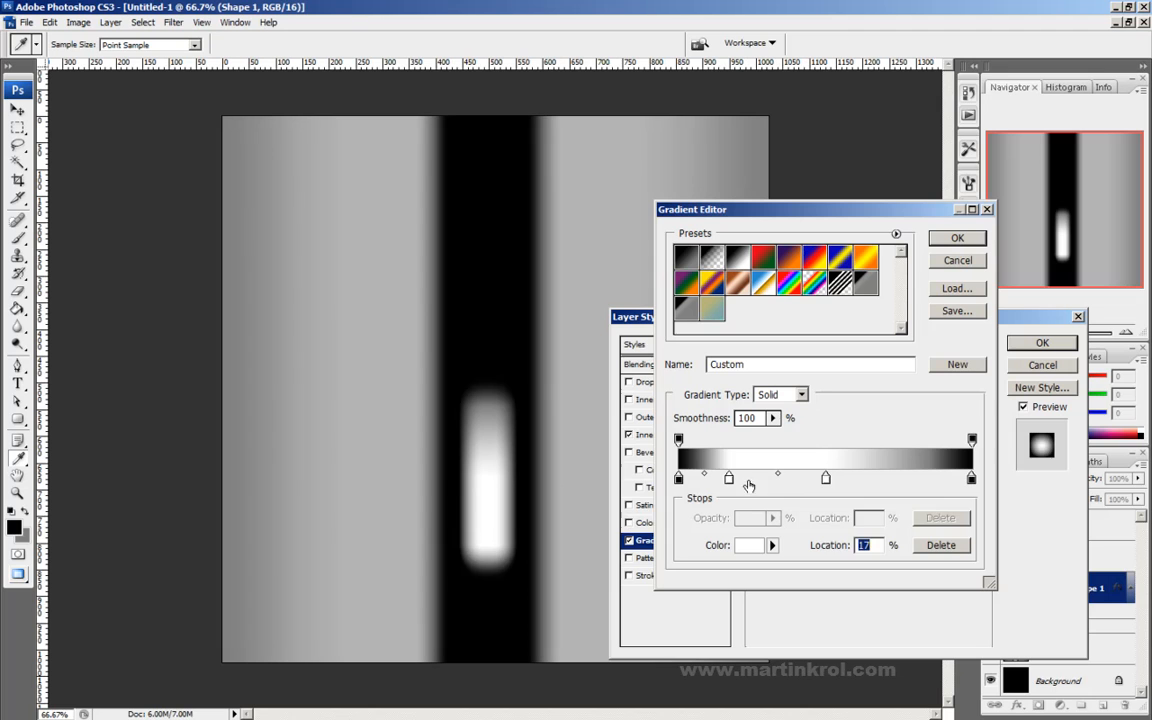
left_click_drag(730, 481, 744, 518)
Step: Set the midpoint between the gradient's starting black stop and the white stop to 35%, and apply the layer style
left_click(784, 480)
left_click_drag(784, 480, 731, 477)
left_click(825, 481)
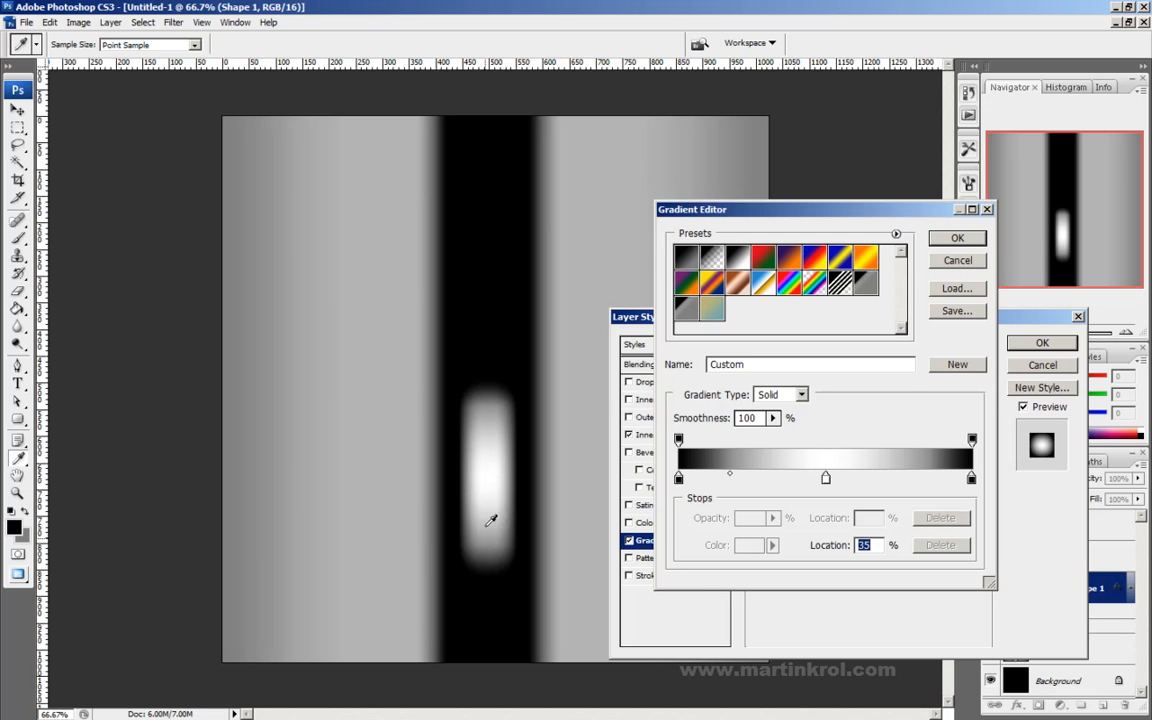
left_click(957, 238)
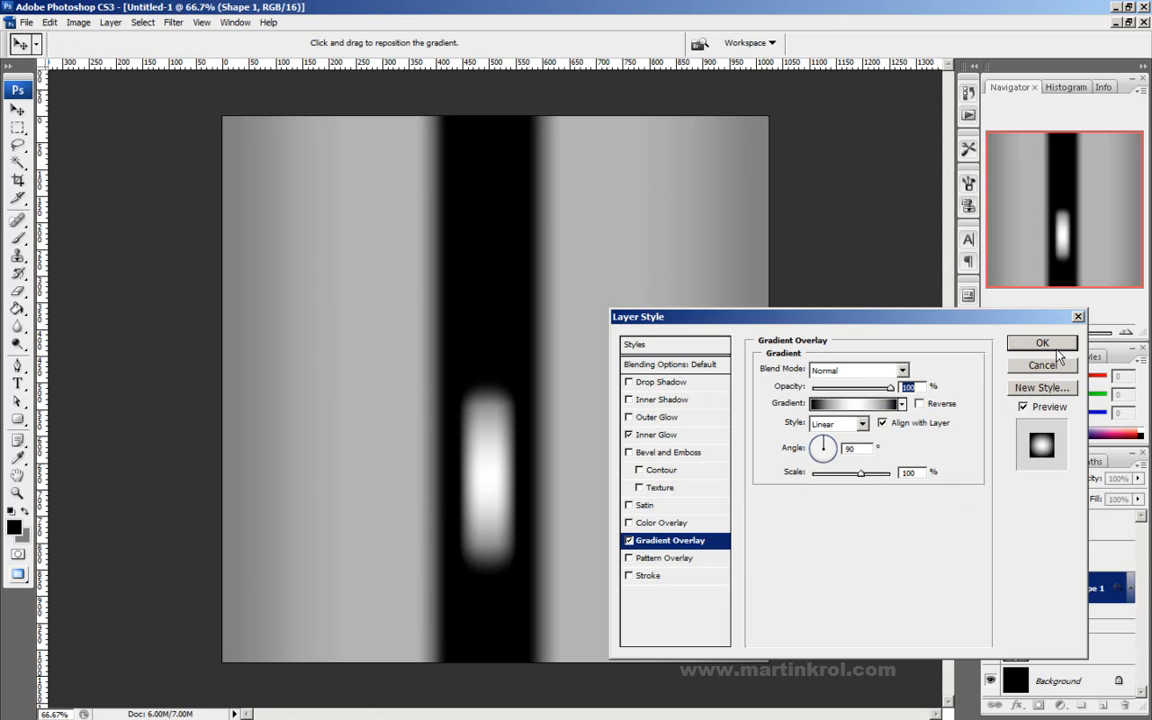
left_click(1045, 346)
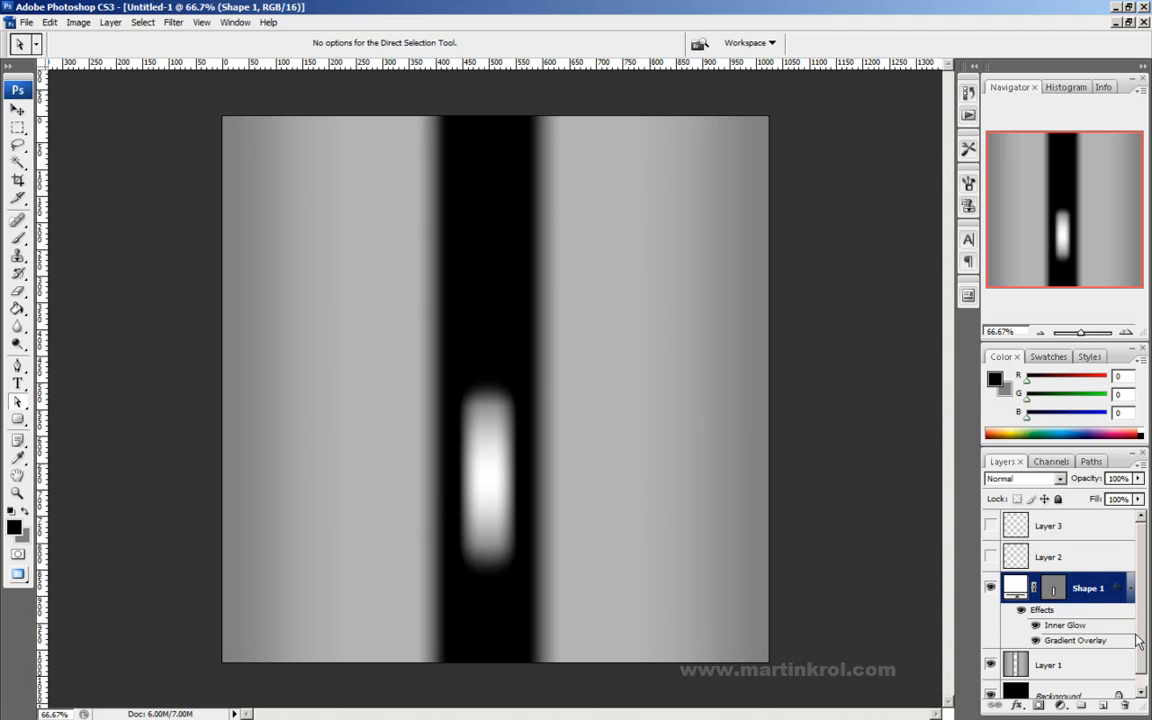
Step: Move the upper anchor points of the Shape 1 path straight up to lengthen the stitch, and shift the whole shape down
left_click(1053, 591)
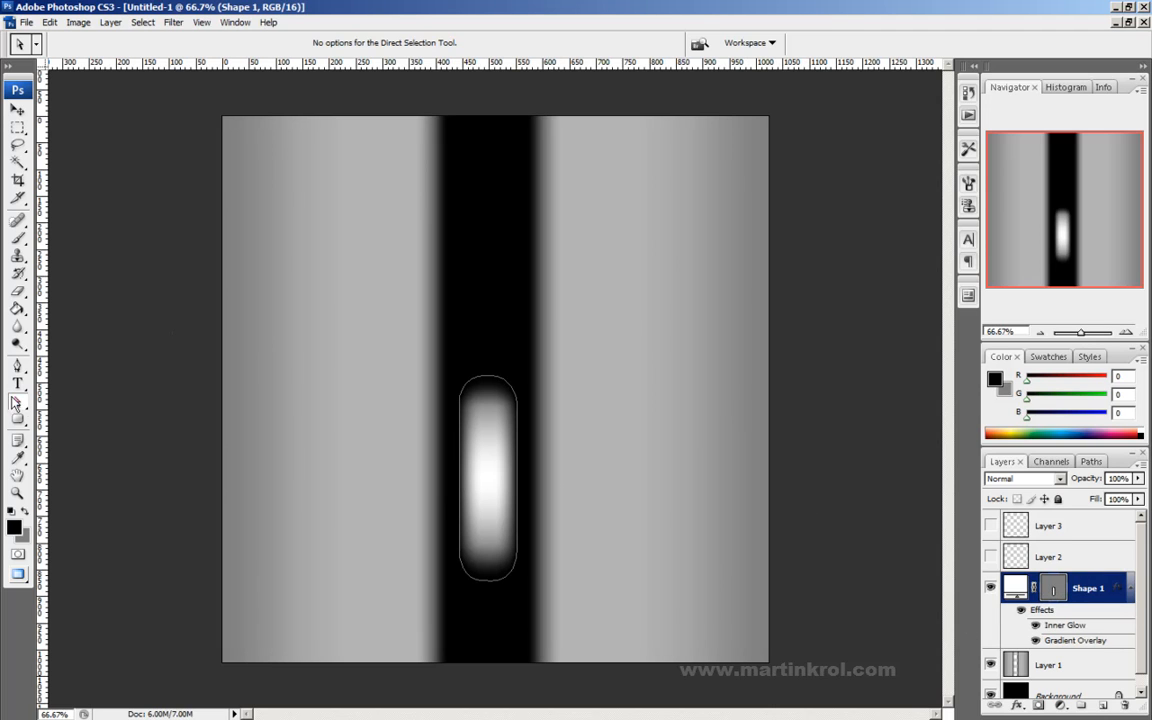
left_click_drag(380, 314, 560, 430)
left_click_drag(485, 380, 484, 337)
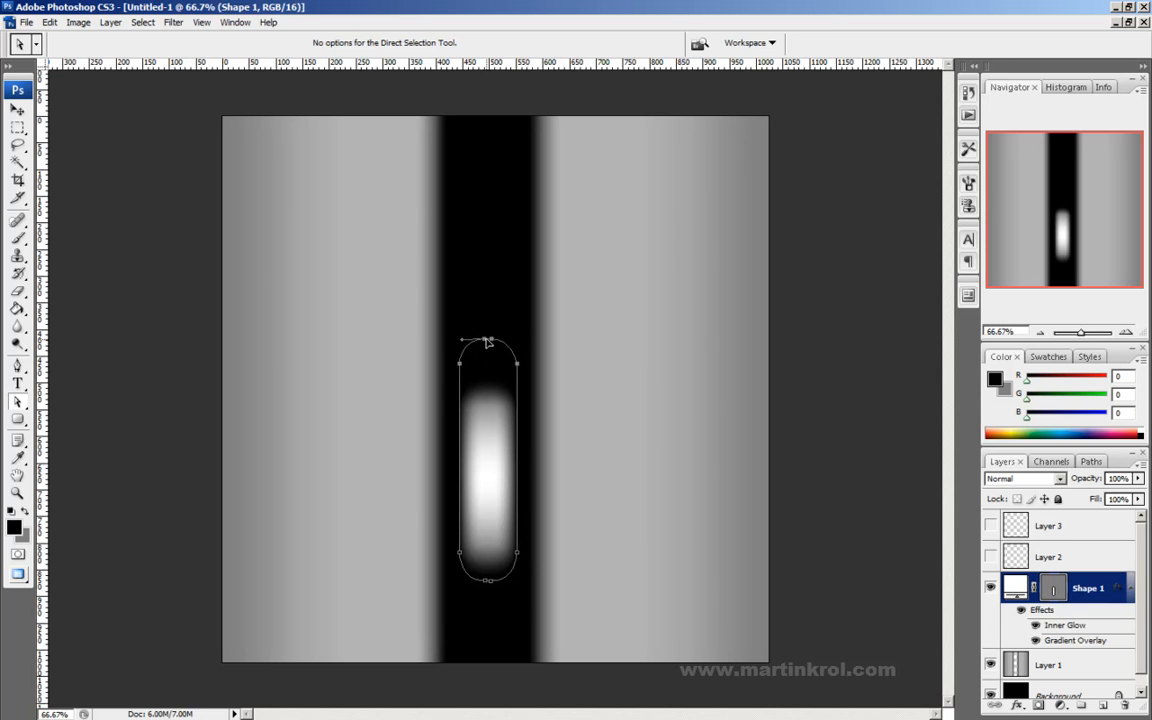
left_click(18, 110)
left_click_drag(578, 386, 586, 436)
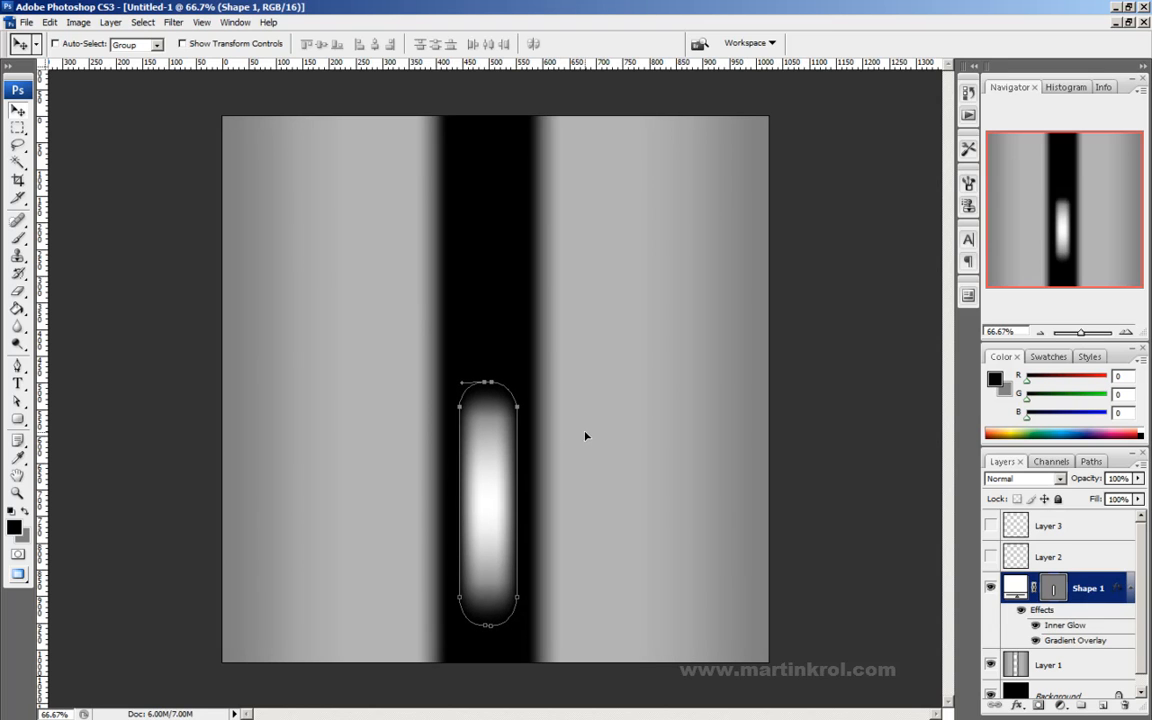
Step: Duplicate the Shape 1 stitch and place the copy straight above it, near the canvas's upper edge
right_click(1090, 587)
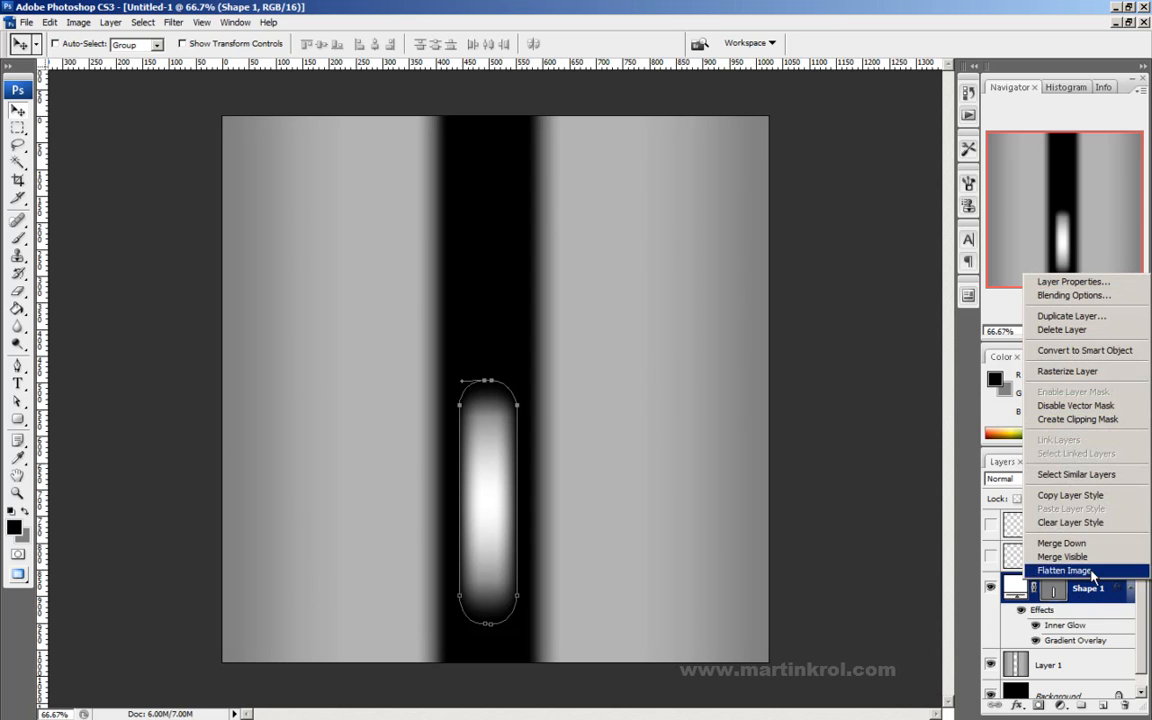
left_click(950, 316)
left_click(906, 295)
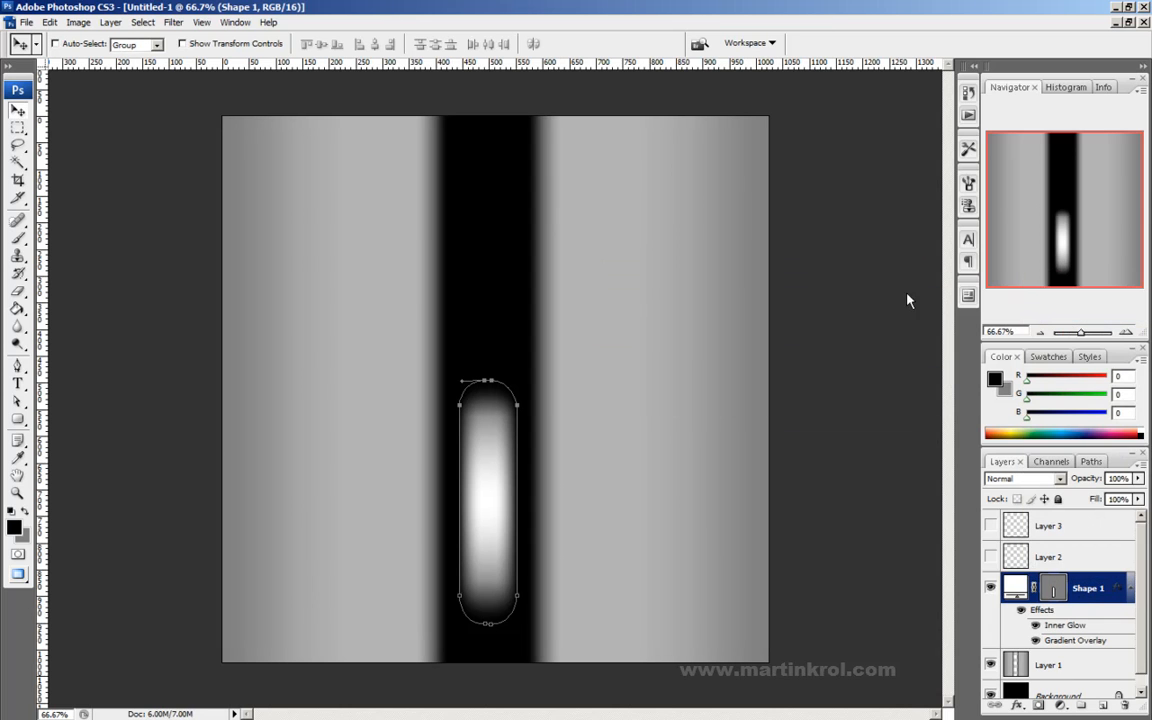
left_click_drag(660, 490, 612, 301)
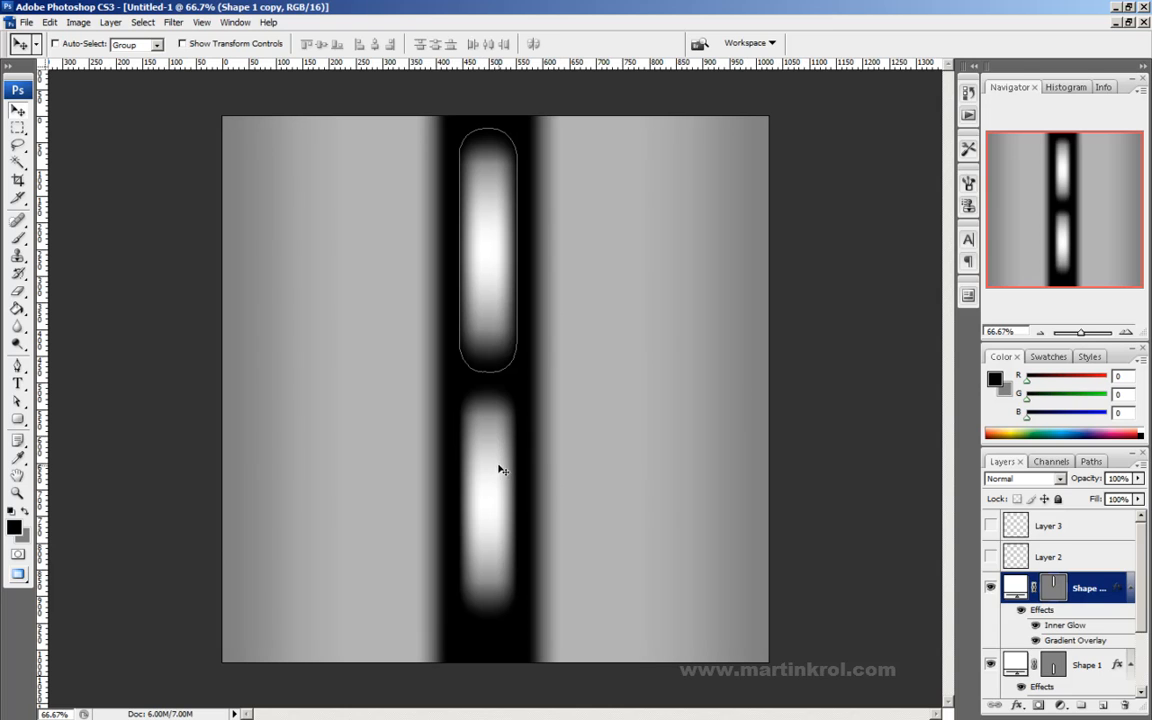
Step: Select the lower stitch and move it straight down by 40 px to widen the gap between the two stitches
left_click(486, 508, "ctrl")
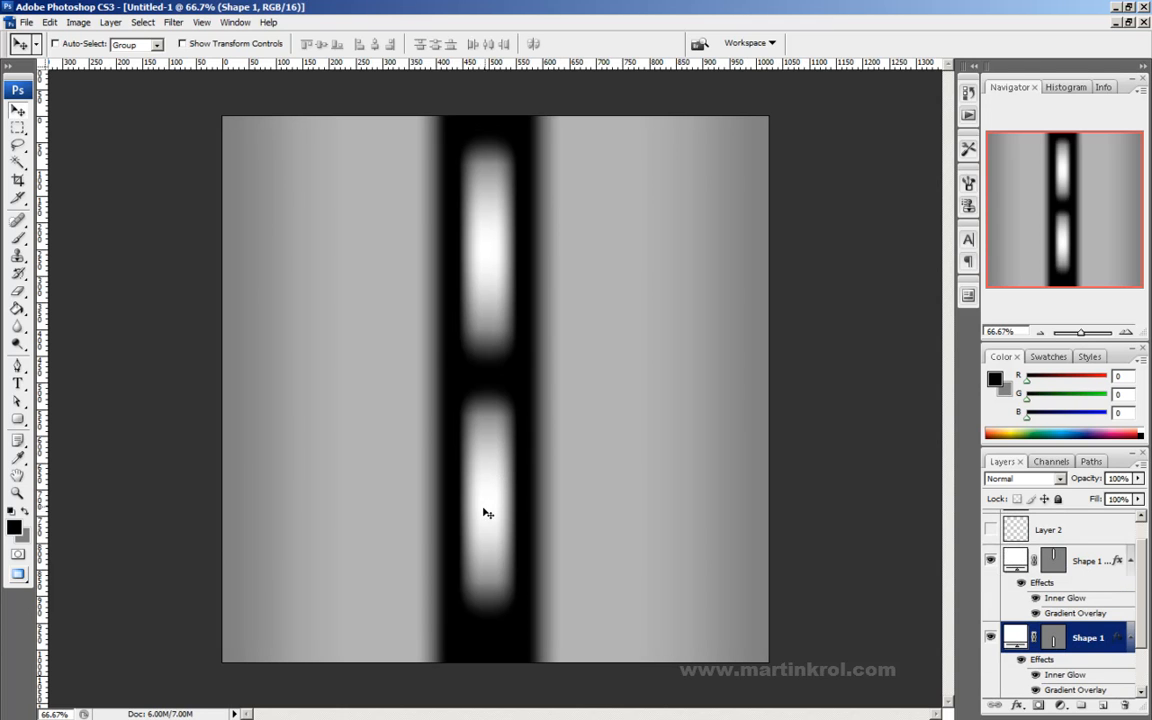
key("shift+Down")
key("shift+Down")
key("shift+Down")
key("shift+Down")
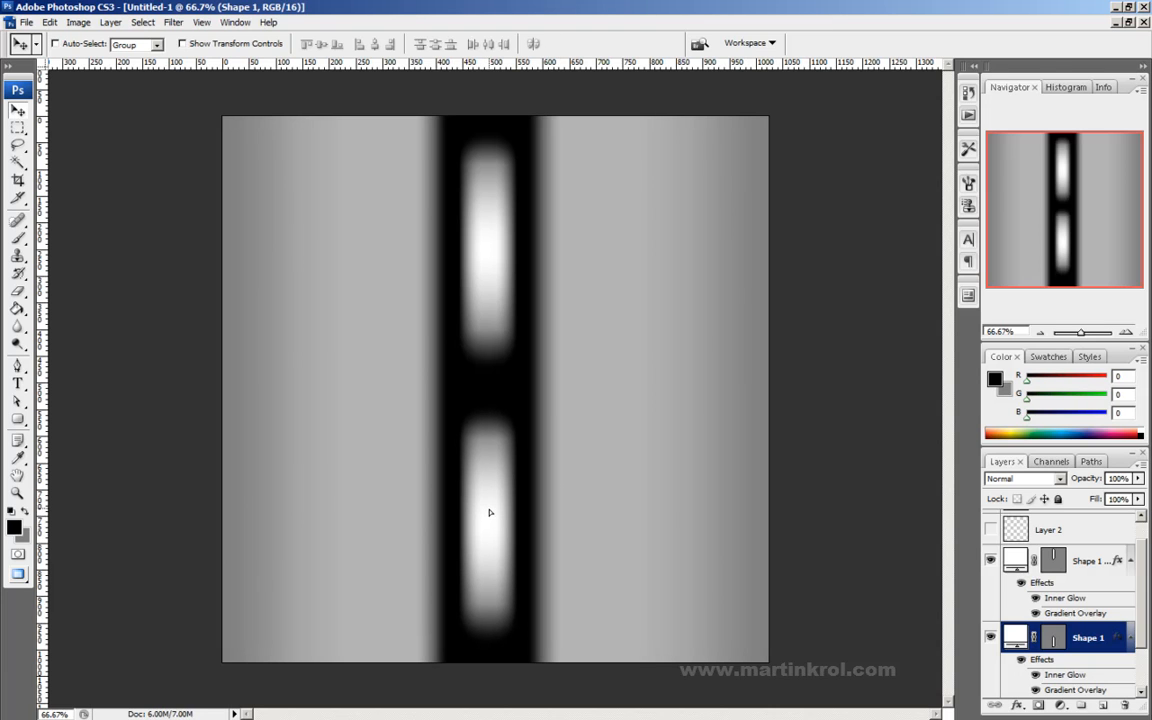
left_click(17, 403)
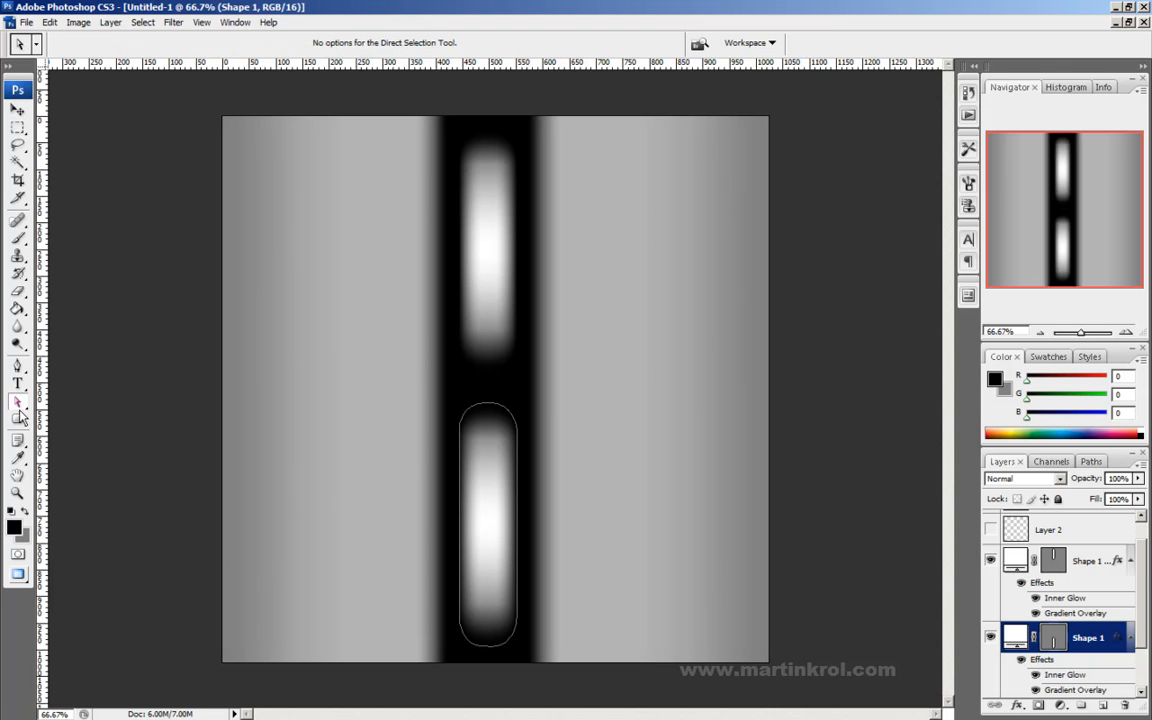
left_click_drag(493, 518, 491, 526, "ctrl")
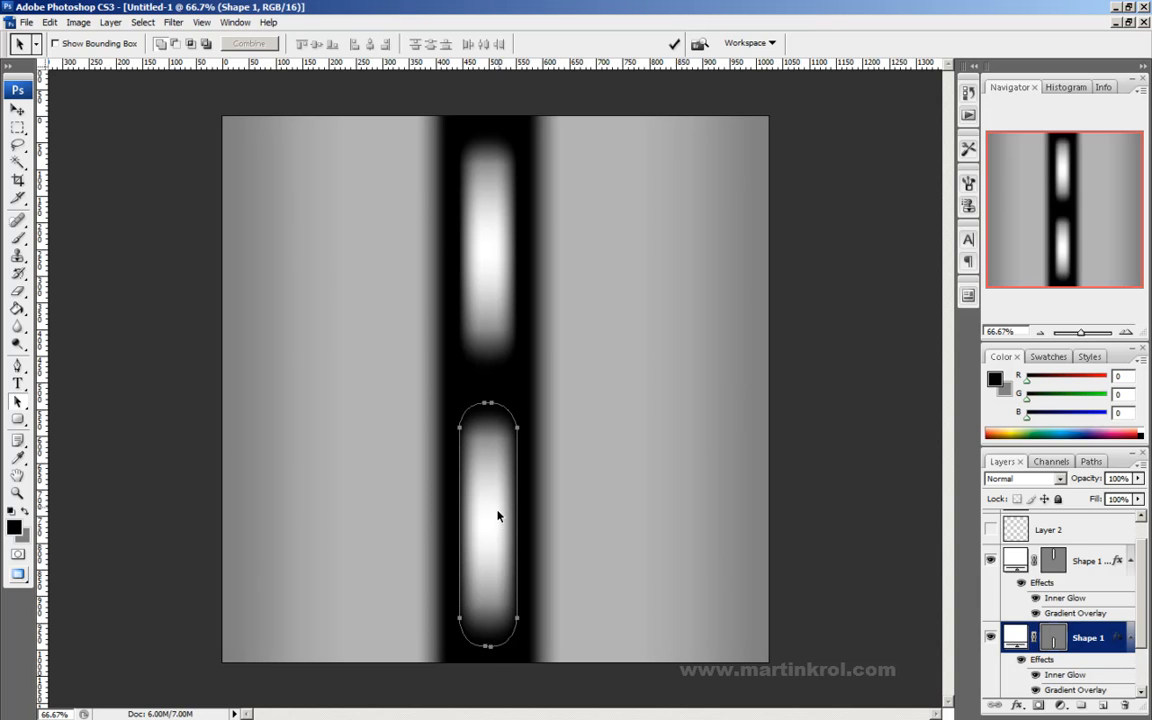
key("Left")
key("Left")
key("Left")
key("Left")
key("Left")
key("Left")
key("Left")
key("Right")
key("Right")
key("Right")
key("Right")
key("Right")
key("Right")
key("Right")
key("Right")
key("alt+bracketright")
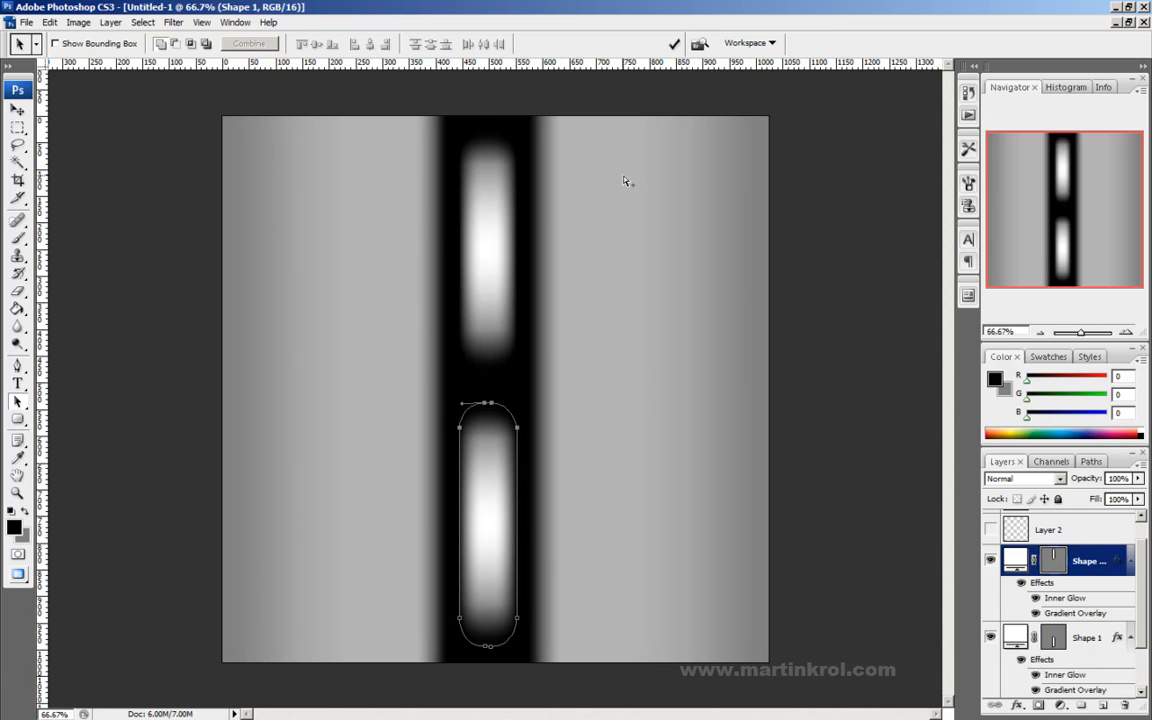
key("alt+bracketleft")
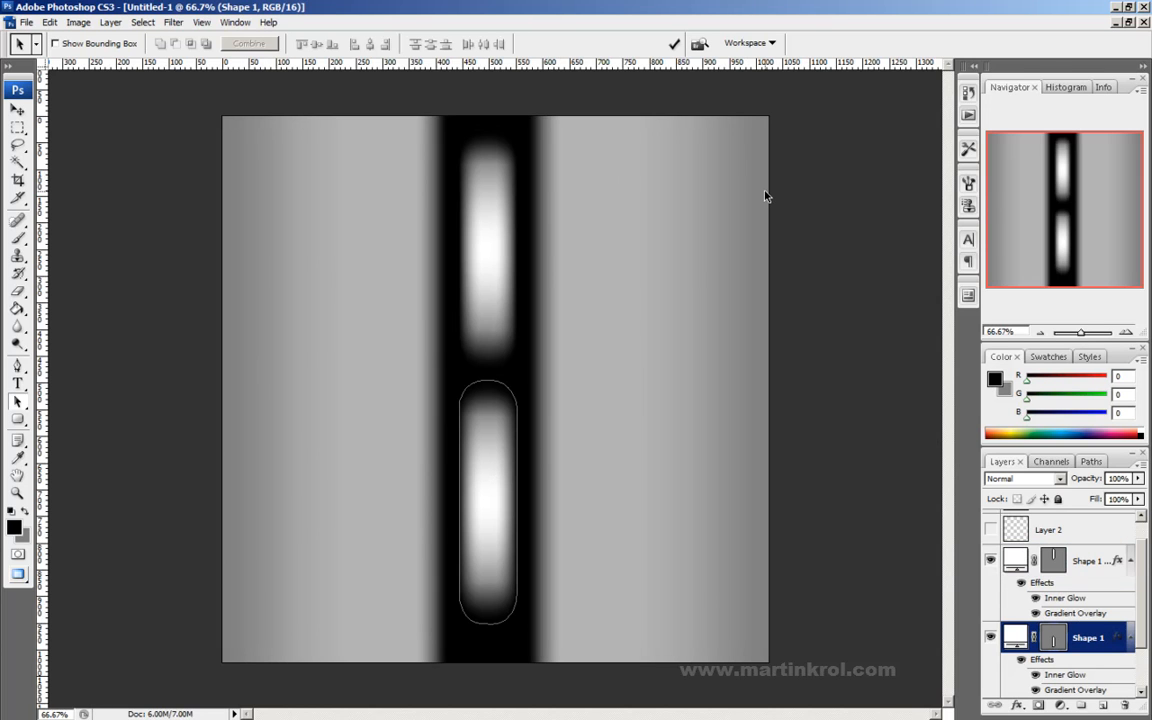
Step: Select all anchor points of the lower stitch's path, move it straight down 40 px, and nudge it slightly further down to fine-tune the gap
left_click_drag(643, 303, 334, 652)
key("shift+Down")
key("shift+Down")
key("shift+Down")
key("shift+Down")
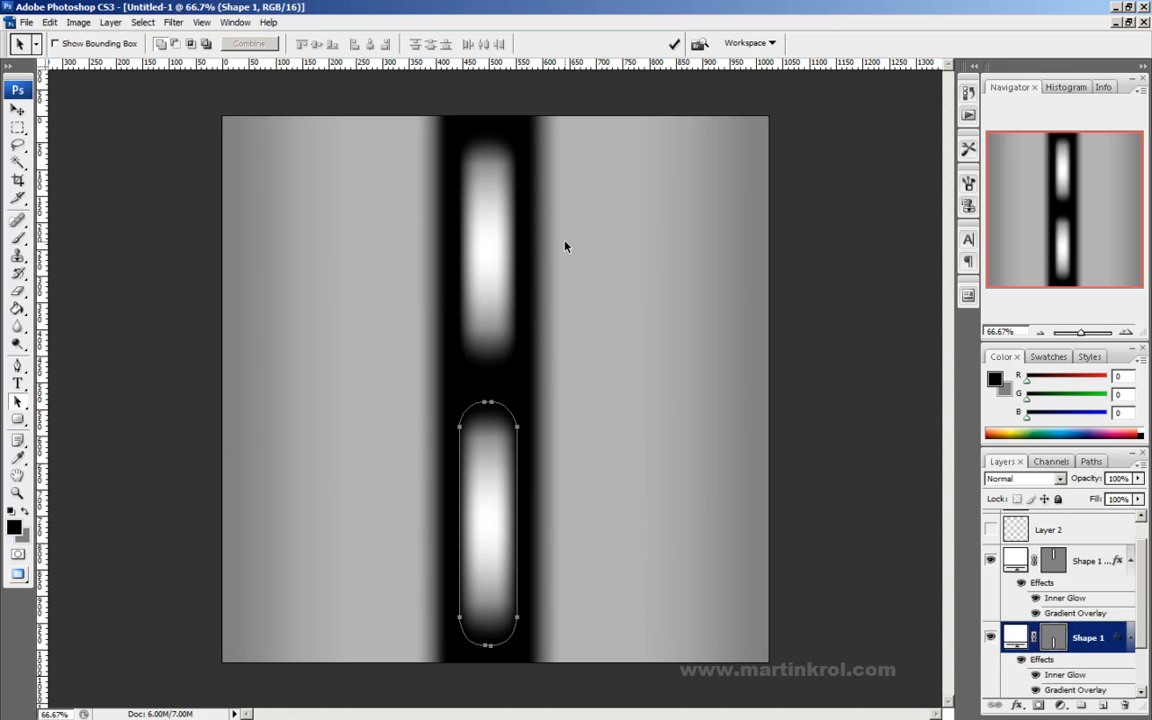
key("Up")
key("Up")
key("Up")
key("Up")
key("Up")
key("Up")
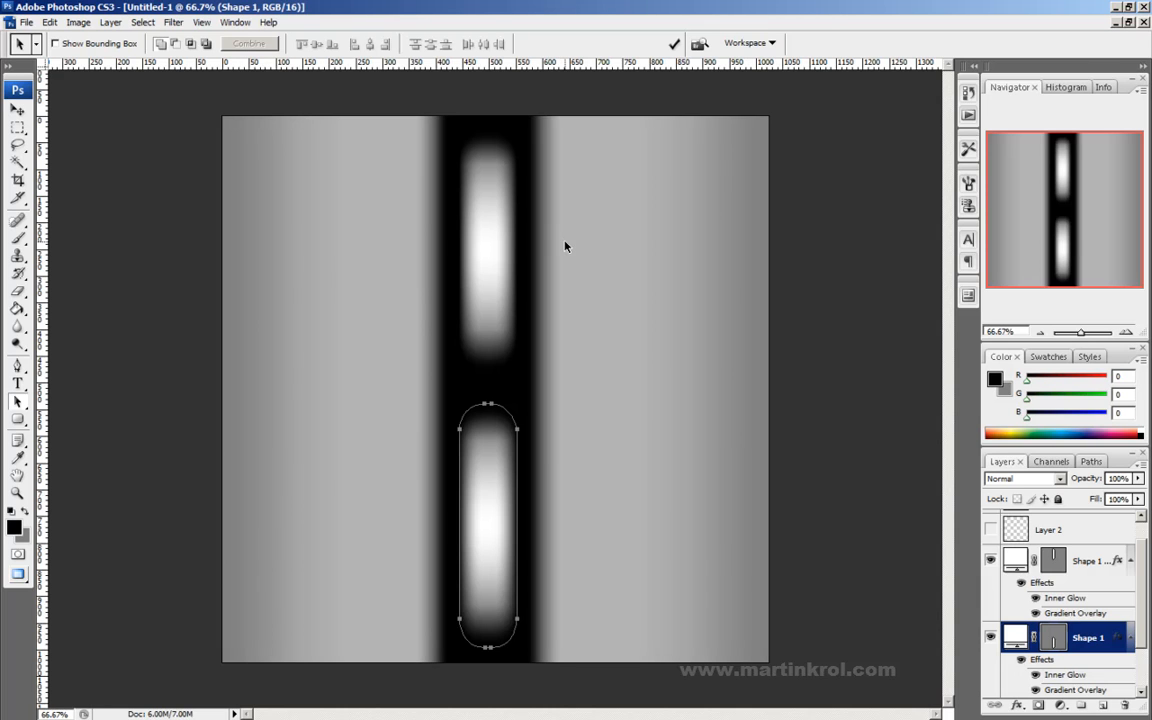
left_click(674, 44)
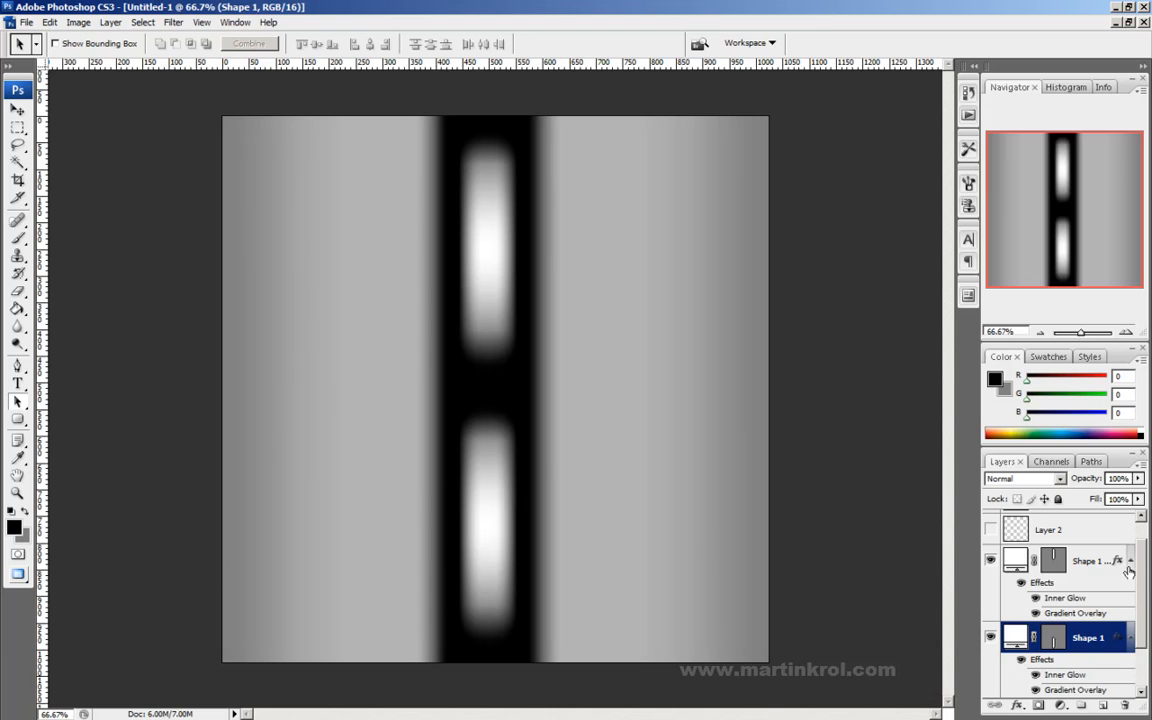
Step: On Layer 1, make a full-height rectangular selection from the stitches' right-hand side to the right edge of the canvas
scroll(1125, 590, "down", 2)
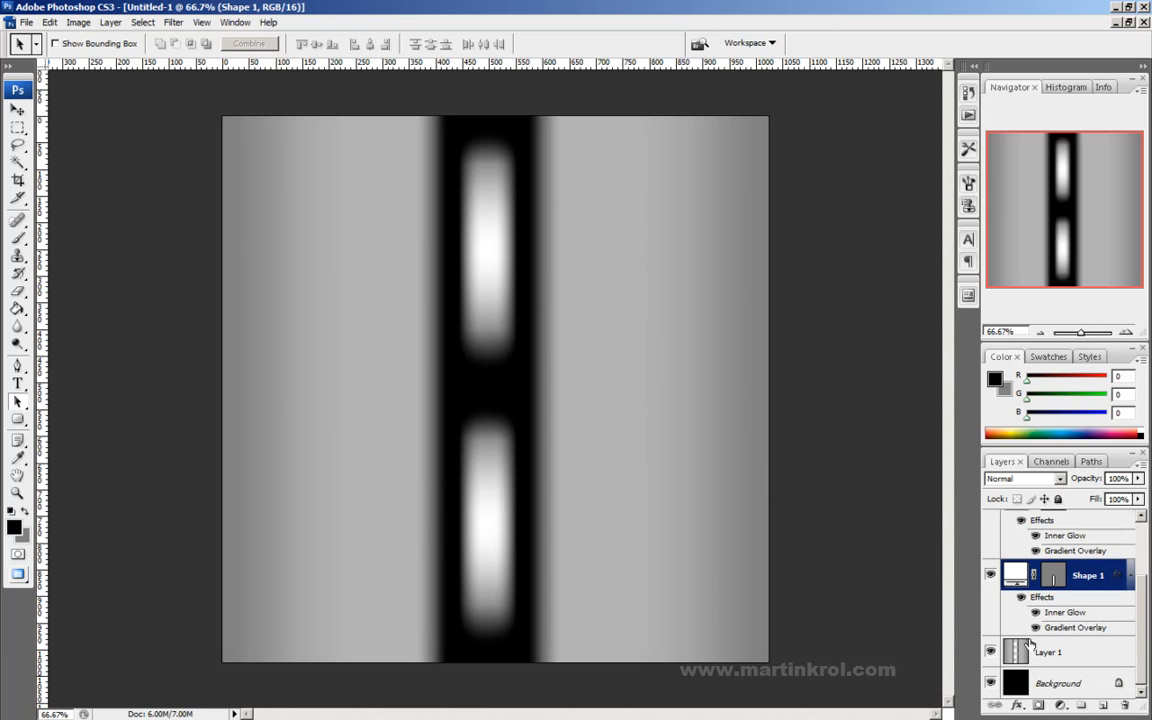
left_click(1058, 656)
left_click(18, 127)
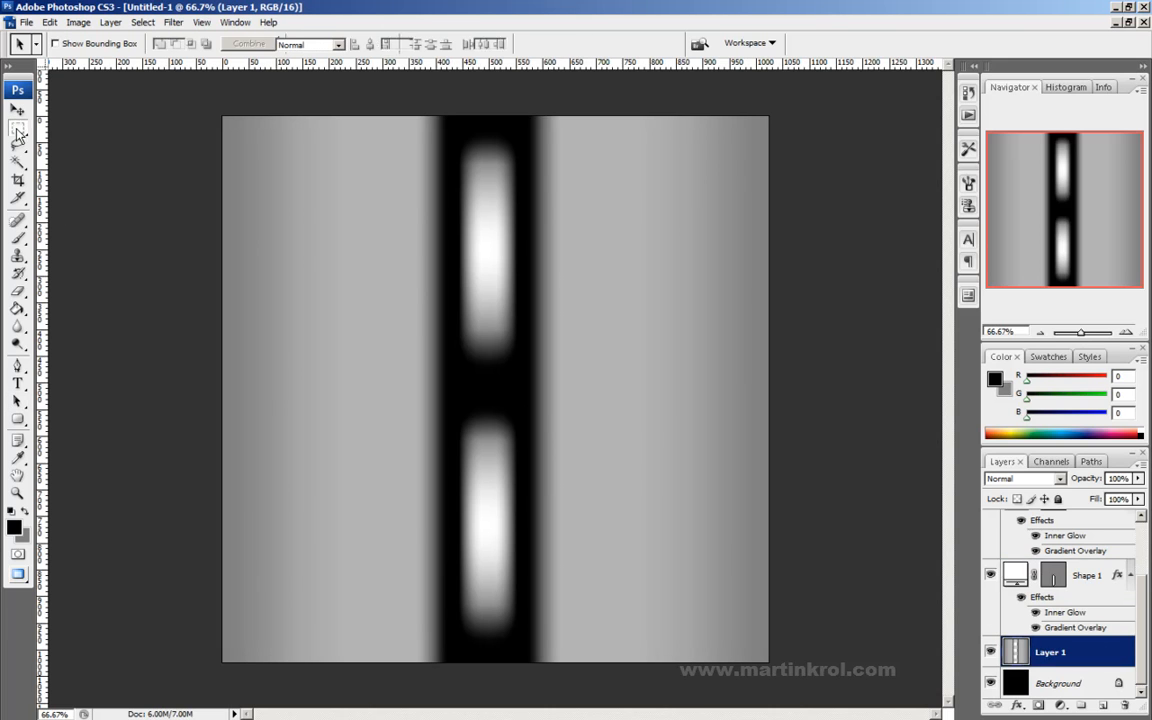
left_click_drag(557, 684, 520, 685)
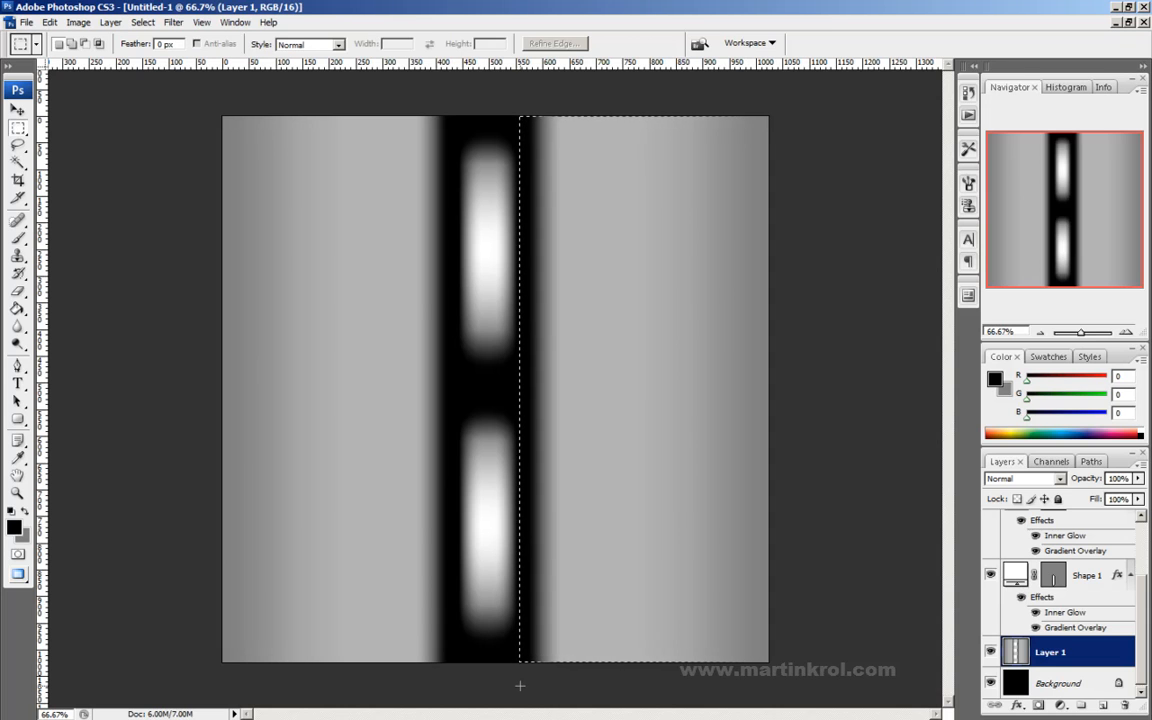
left_click_drag(520, 685, 520, 685)
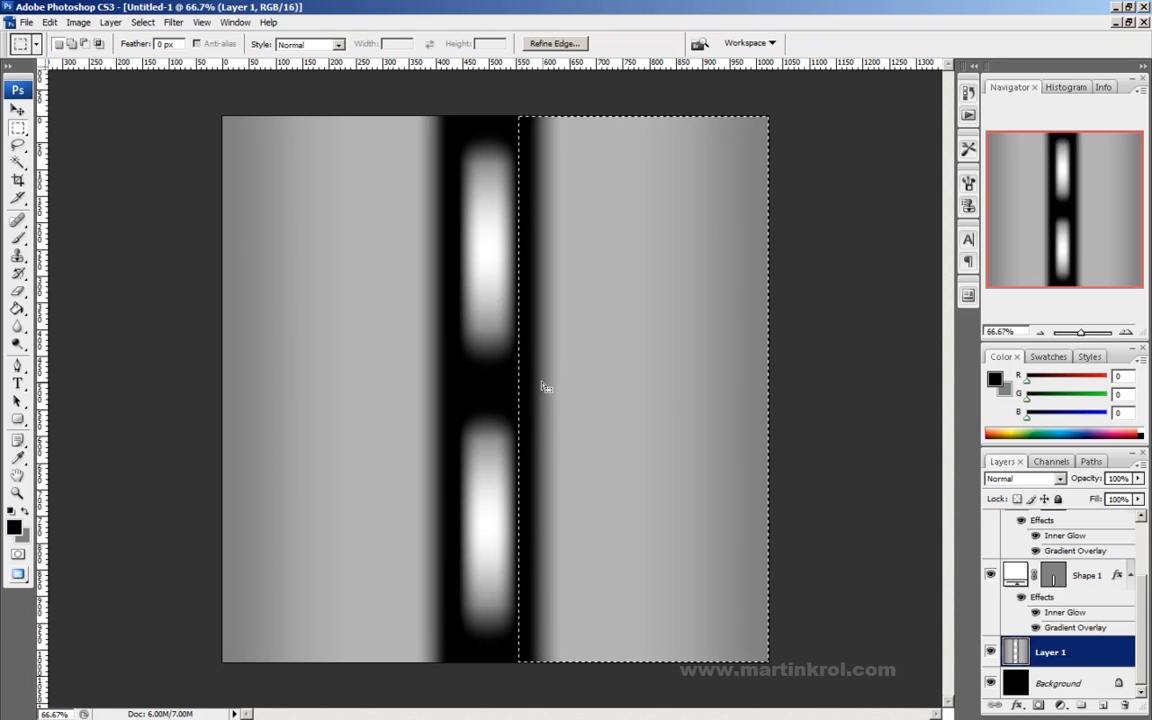
Step: Fill the selection horizontally from its inner edge to the canvas edge with the saved black-to-grey gradient preset, lightening the grey of its 13% stop
left_click(17, 309)
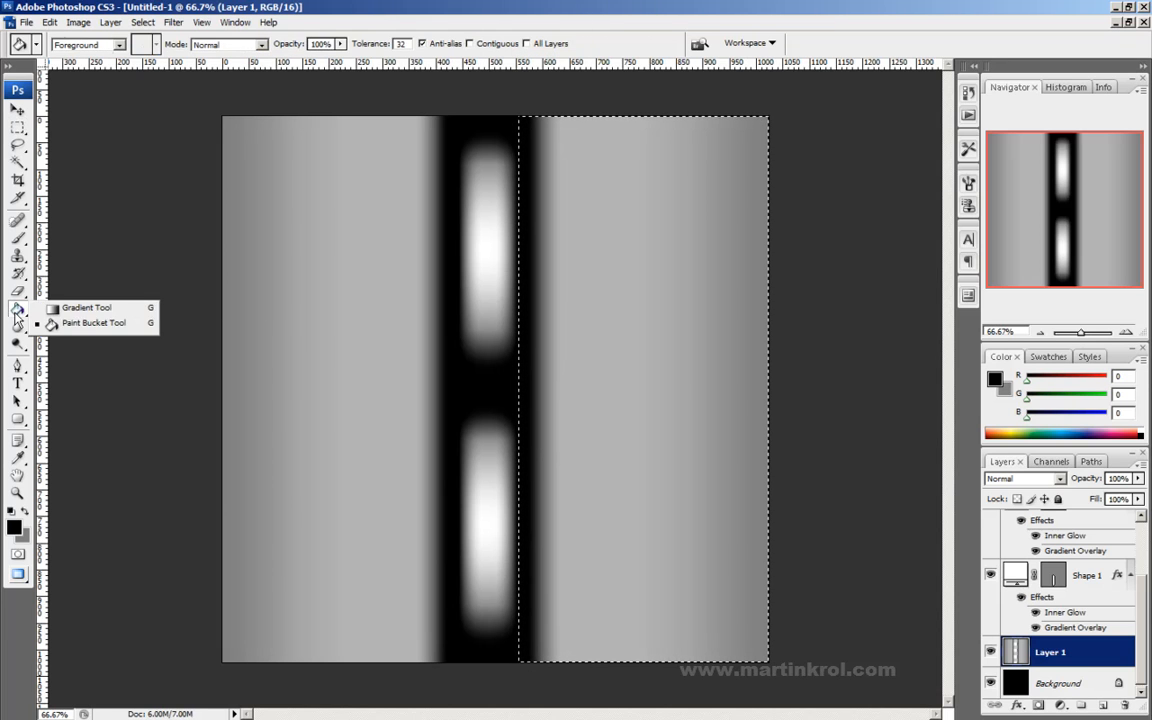
left_click(72, 308)
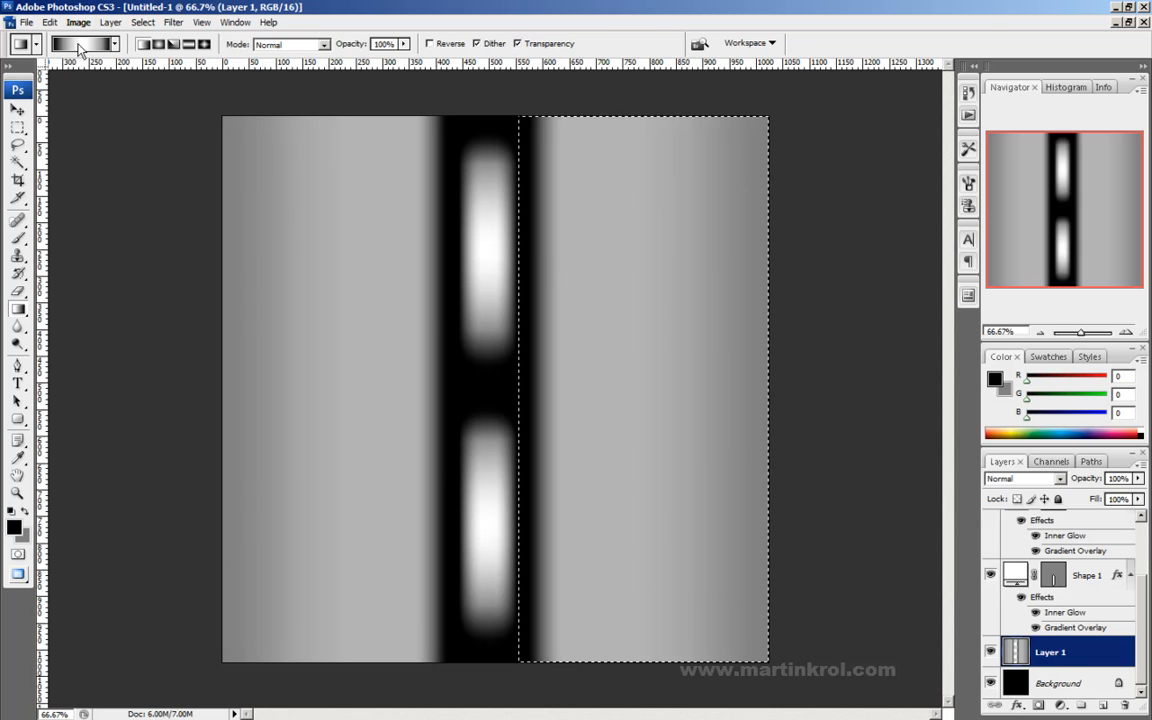
left_click(79, 45)
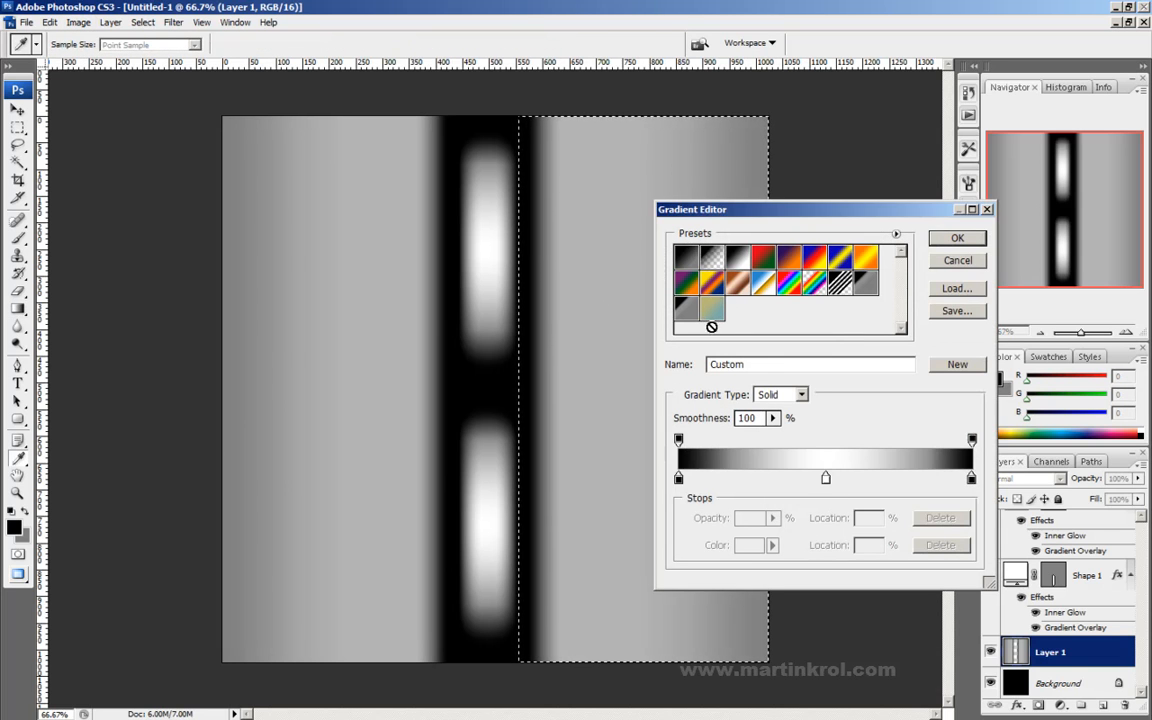
left_click(683, 308)
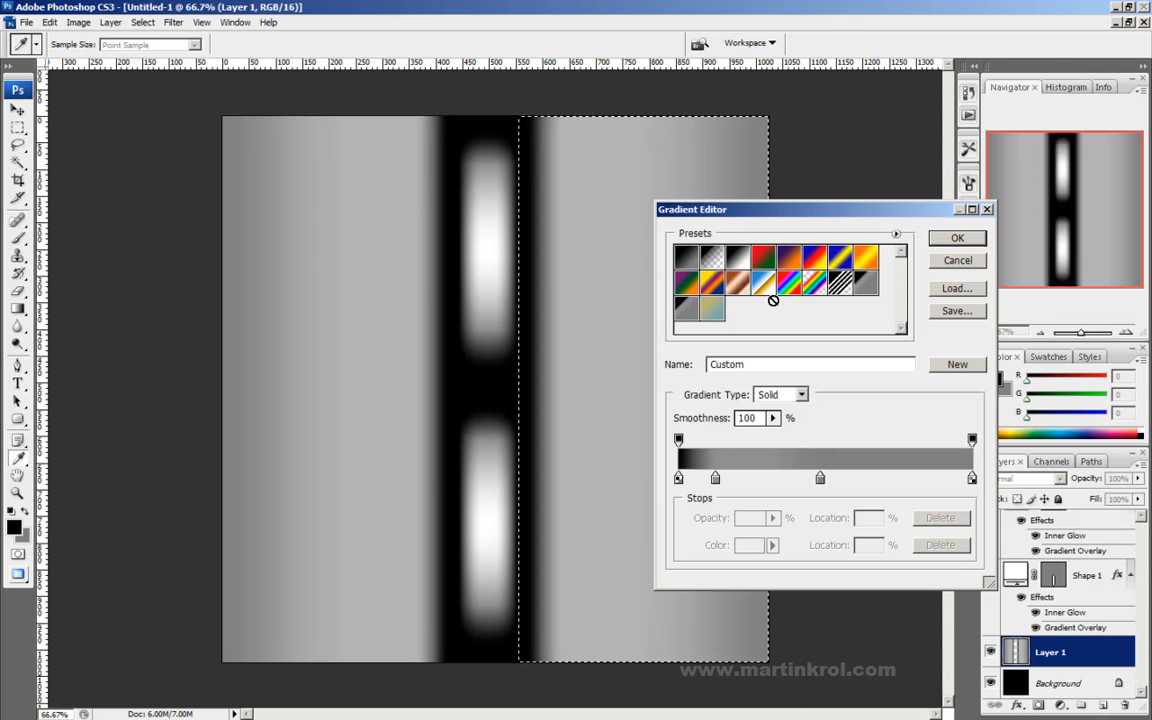
left_click(715, 479)
double_click(715, 479)
left_click_drag(730, 250, 733, 268)
left_click(874, 183)
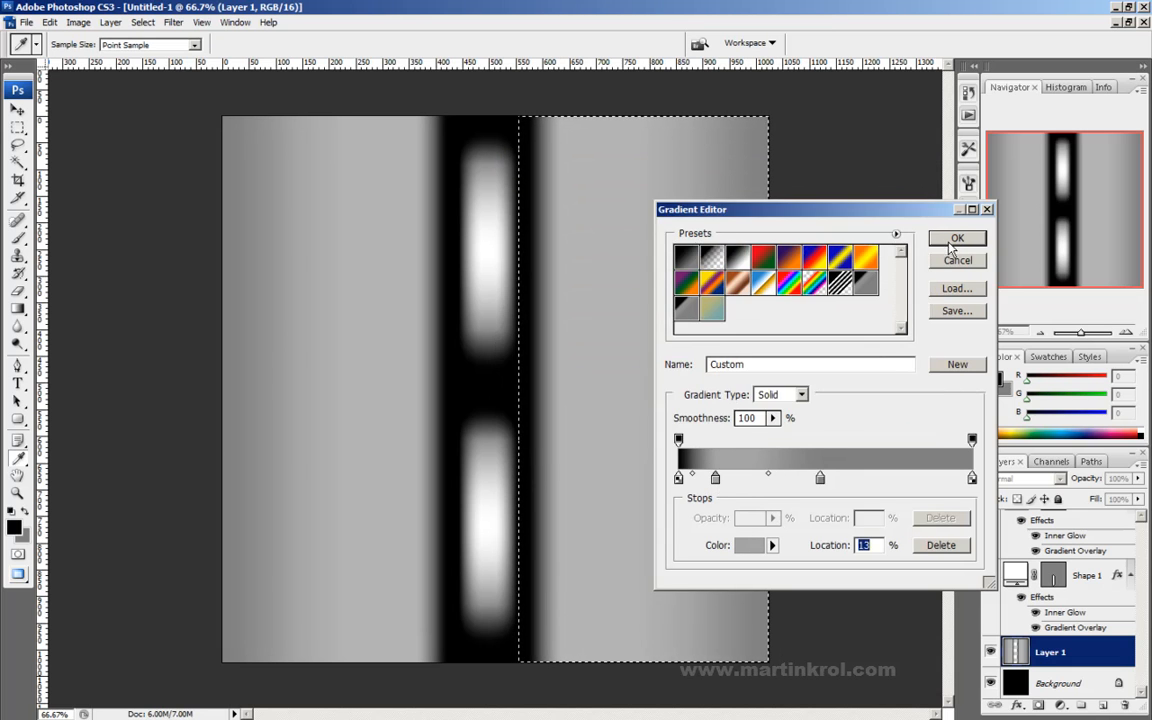
left_click(957, 238)
left_click_drag(520, 386, 766, 387)
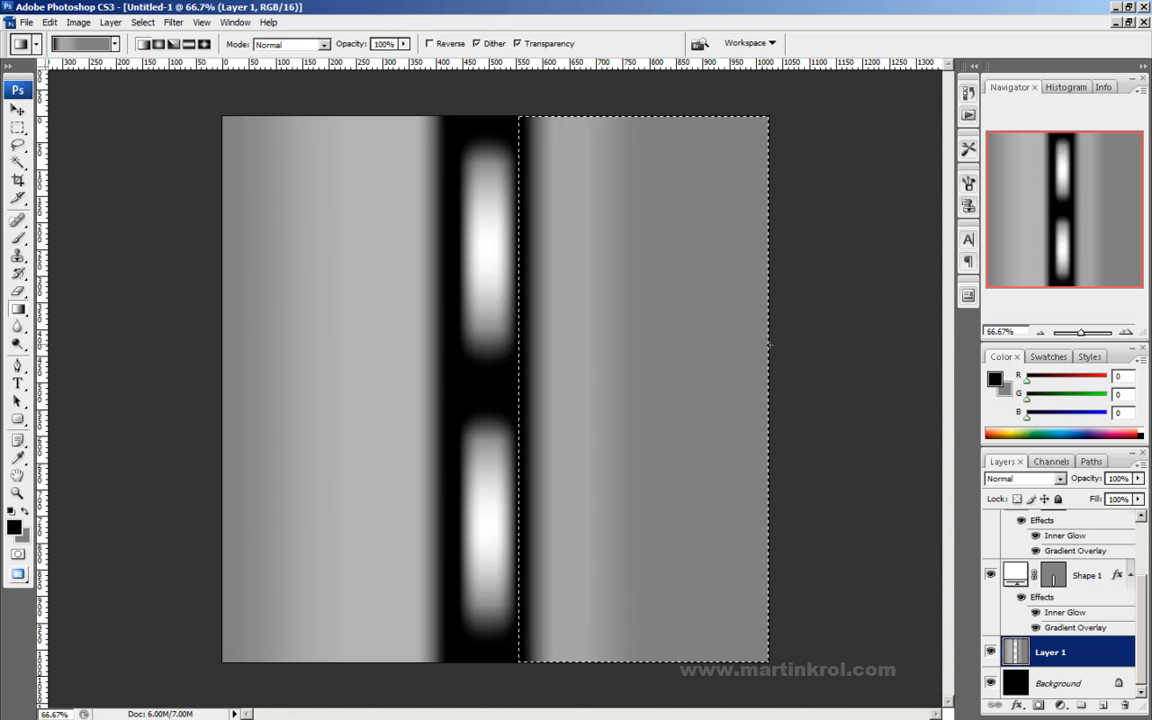
Step: Select the full-height area left of the stitches, fill it with the same gradient from the stitch channel outward, and deselect
left_click(18, 127)
left_click_drag(90, 100, 329, 425)
left_click_drag(421, 685, 458, 682)
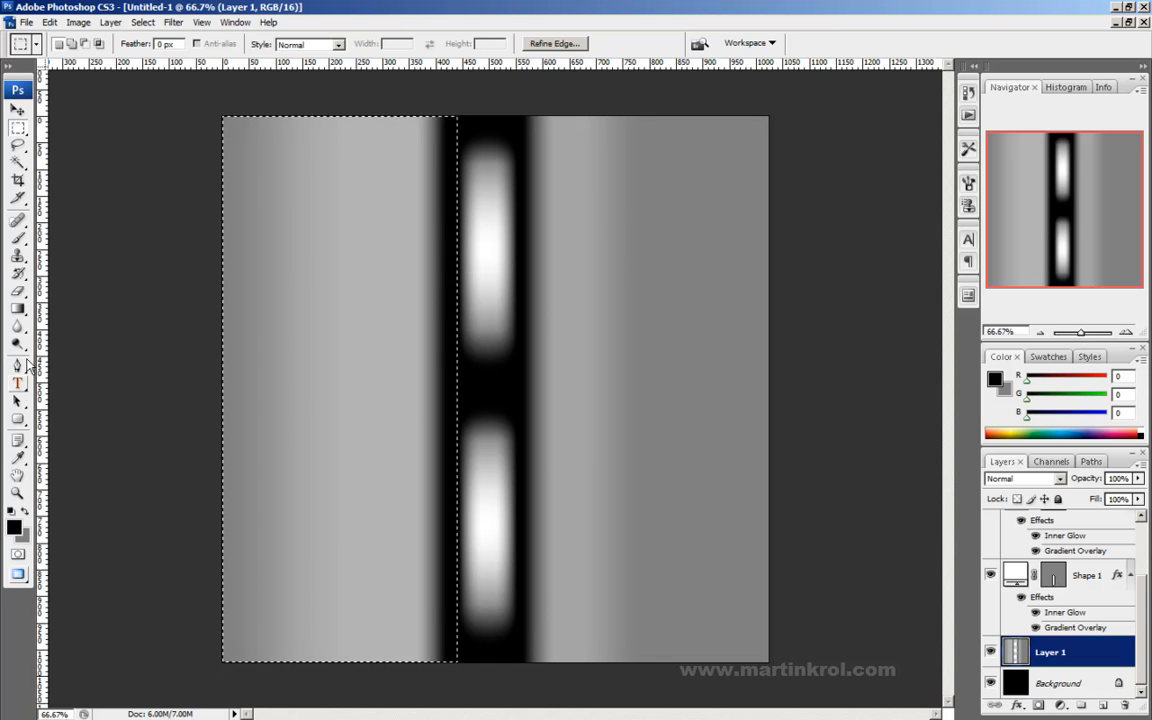
left_click(18, 309)
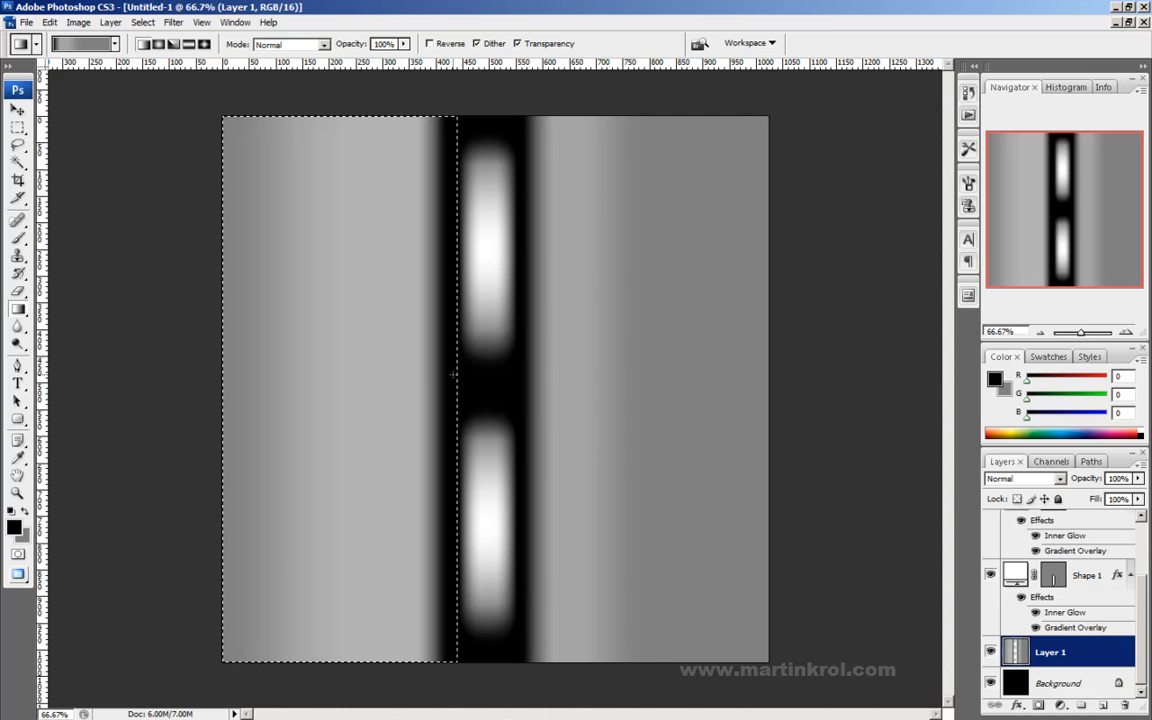
left_click_drag(407, 374, 224, 374)
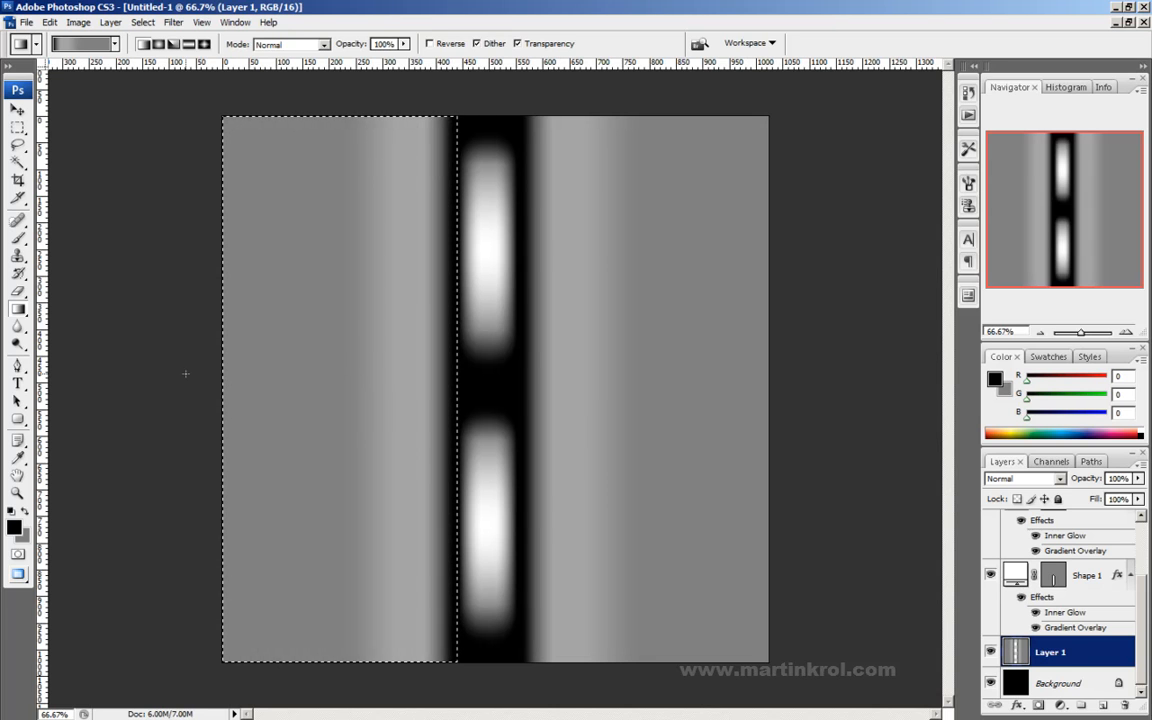
left_click(17, 127)
left_click(383, 221)
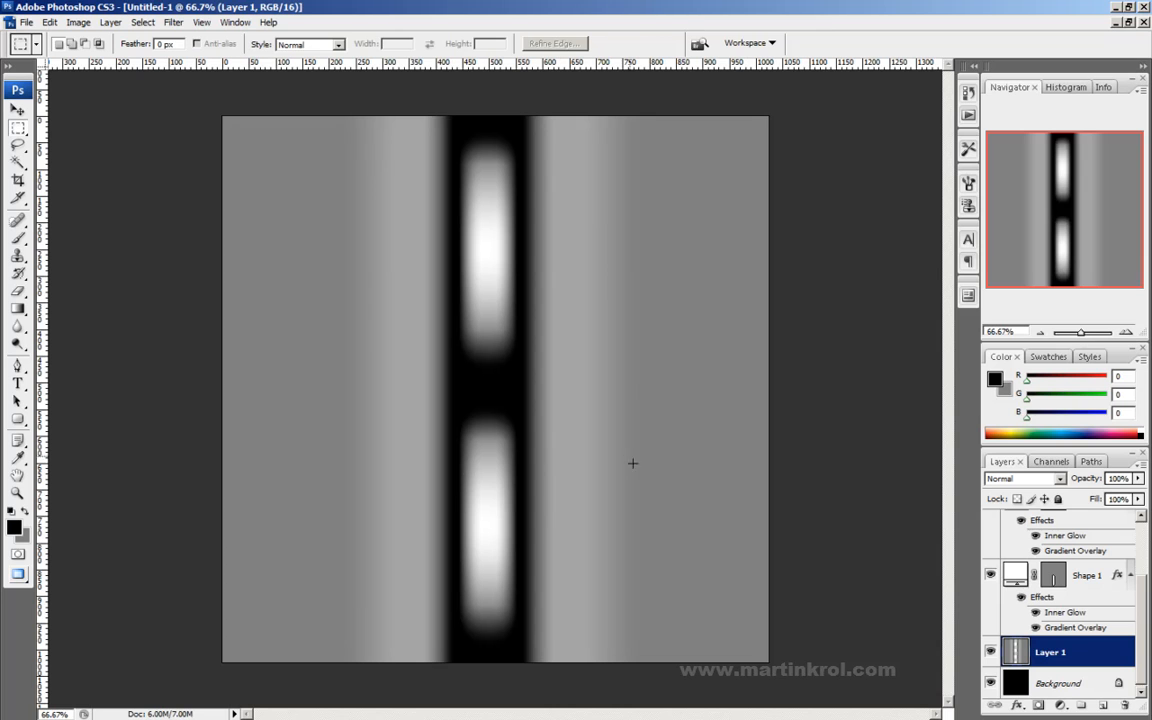
Step: Start saving the document under a new name in the fabric folder, inside Textures and alpha_brushes ZBrush on drive D:
left_click(27, 24)
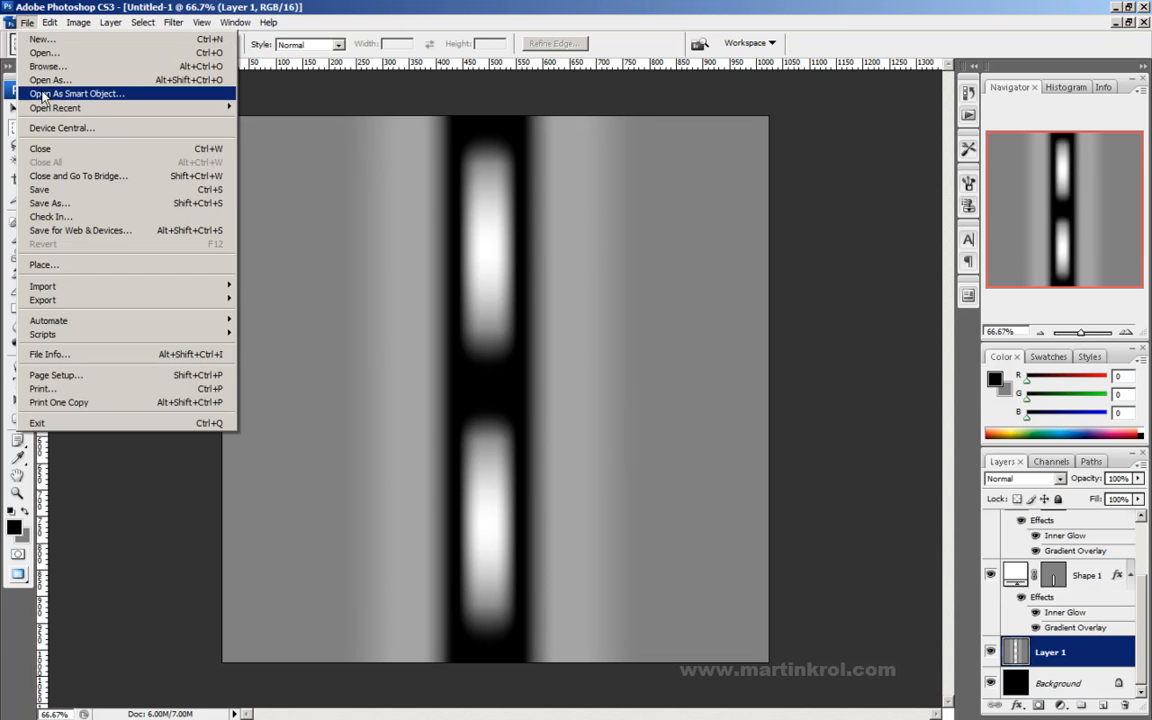
left_click(58, 204)
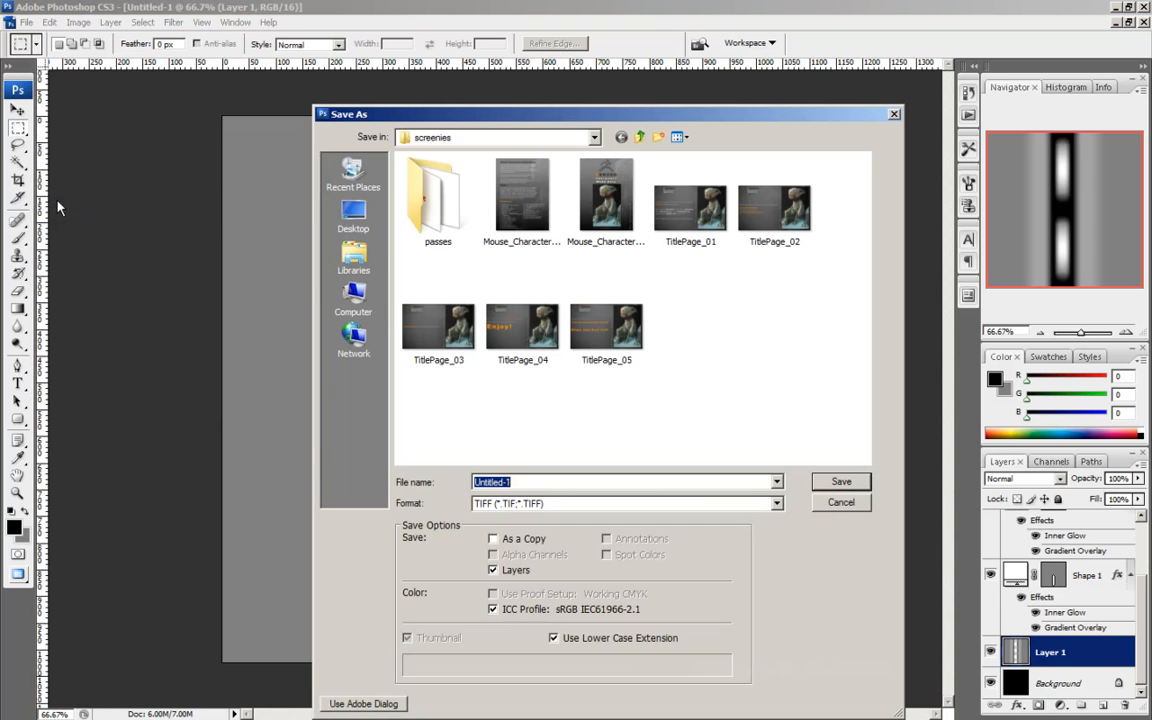
left_click(355, 295)
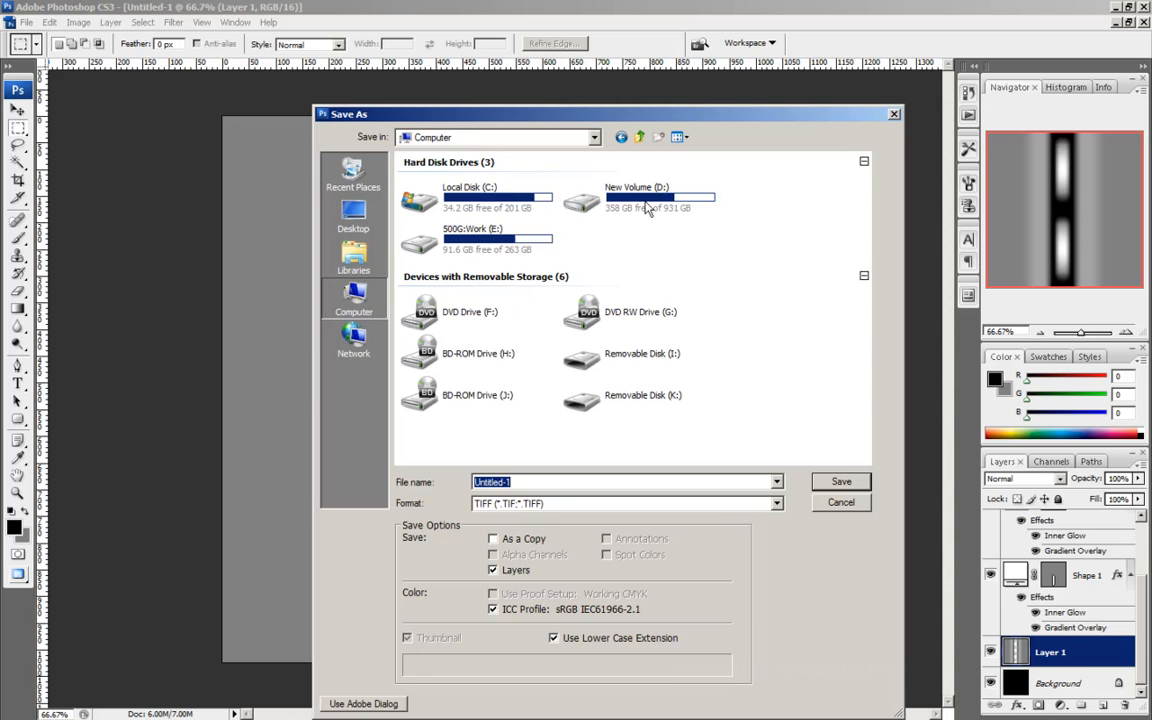
double_click(584, 186)
left_click(432, 376)
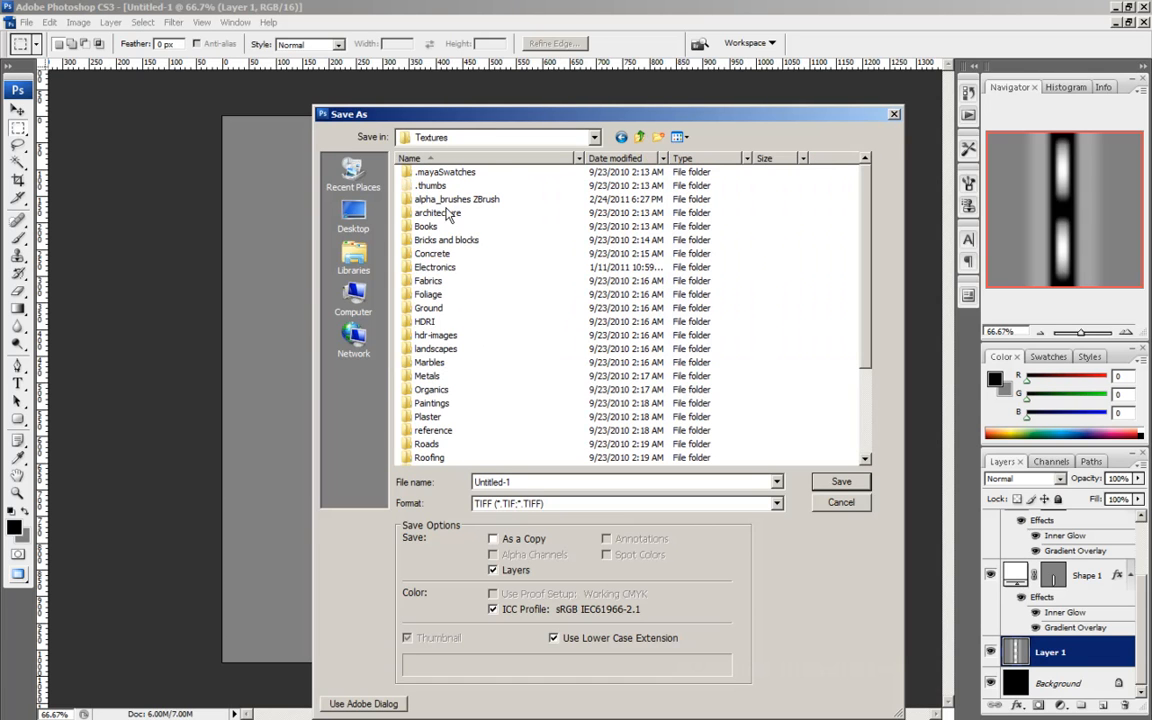
double_click(455, 200)
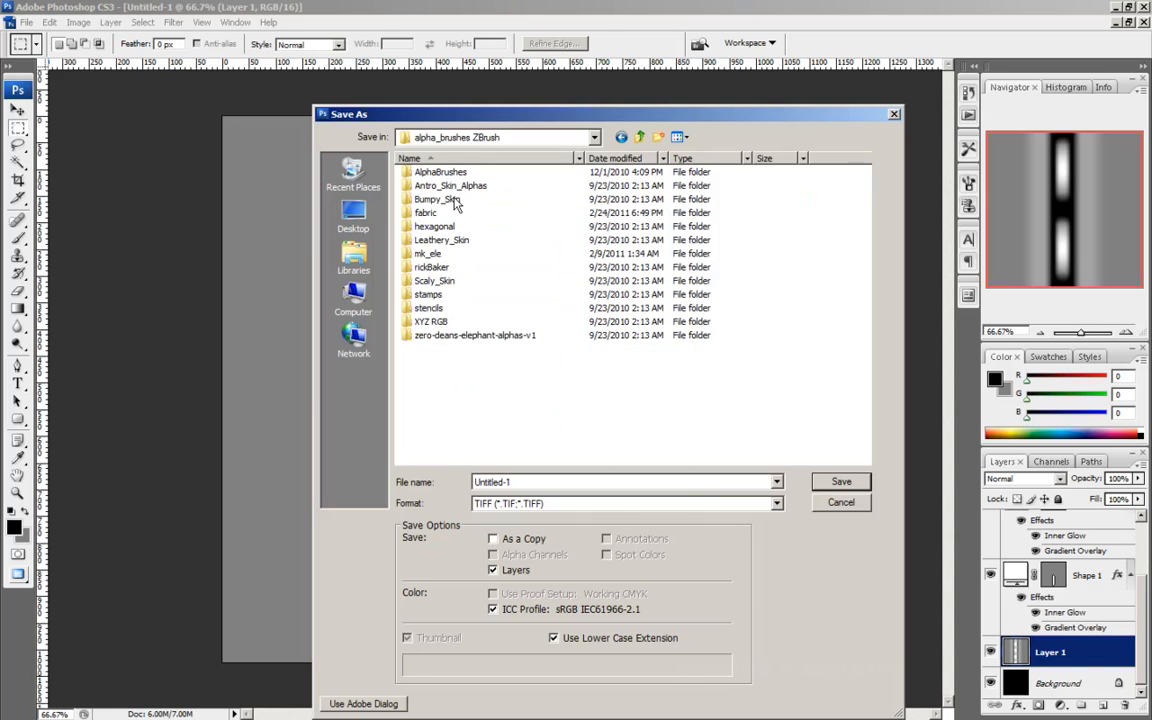
double_click(437, 212)
Step: Save the file as Stitches_02.psd in Photoshop format with its layers kept
left_click(524, 483)
left_click(557, 483)
left_click_drag(580, 483, 444, 482)
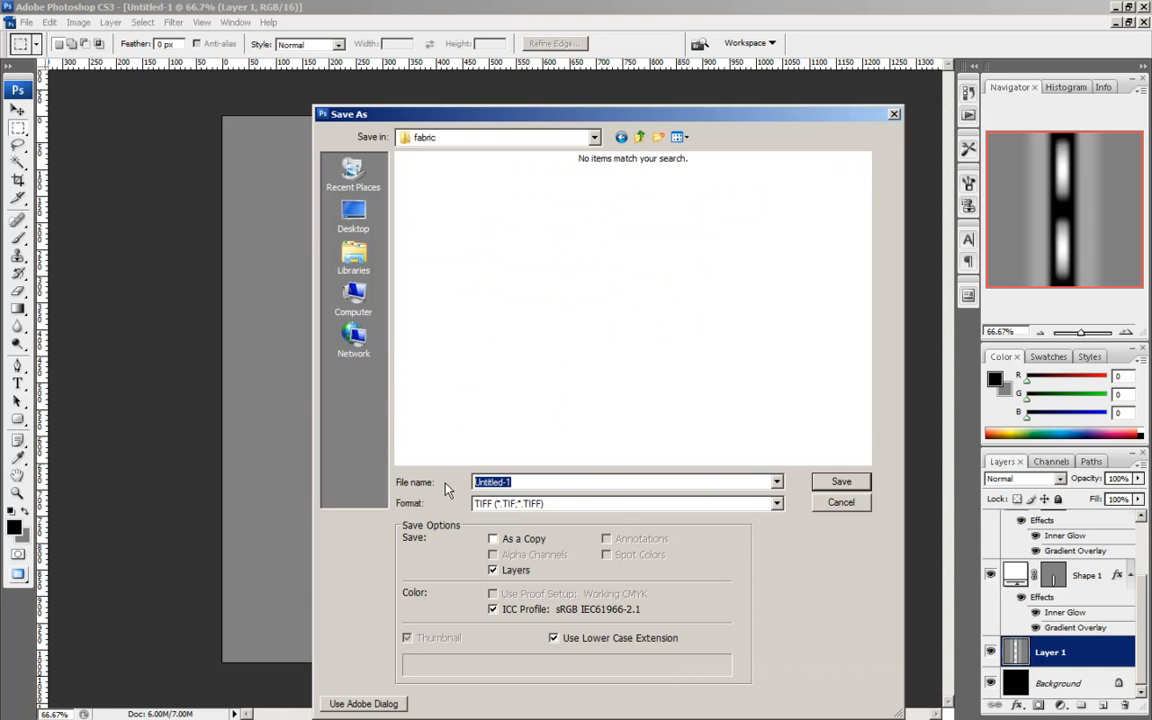
left_click(510, 503)
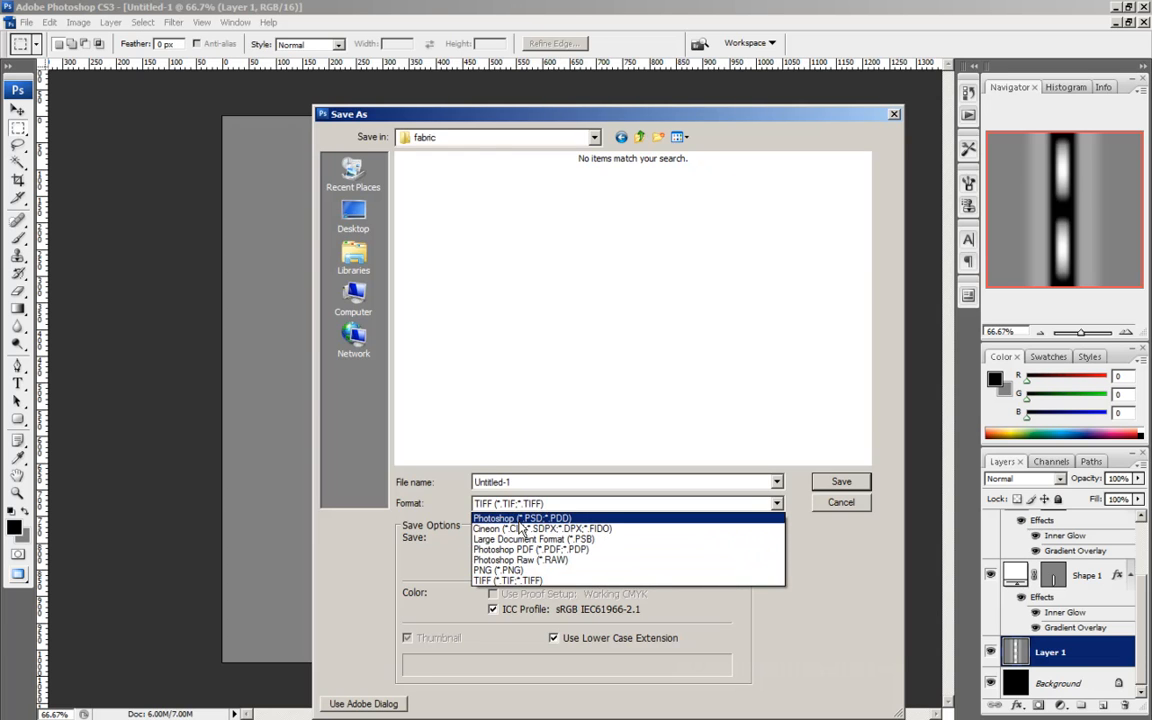
left_click(521, 518)
left_click(524, 483)
left_click_drag(510, 482, 450, 482)
type("Stitch_02.psd")
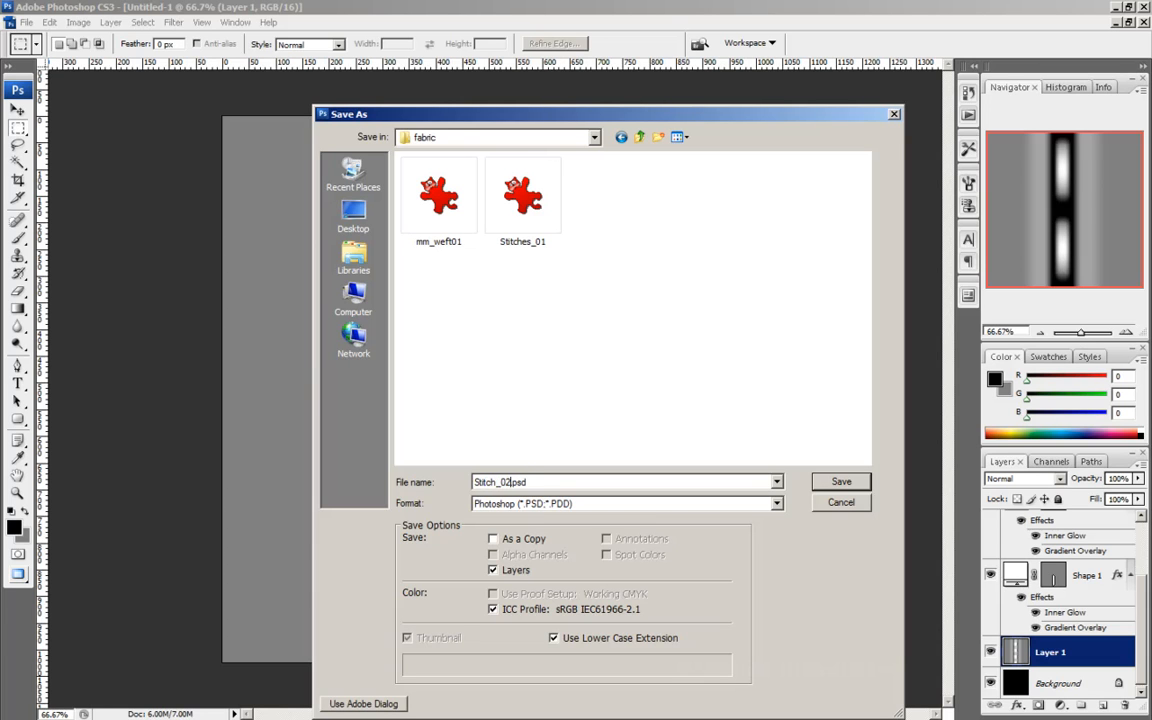
type("es")
left_click(494, 571)
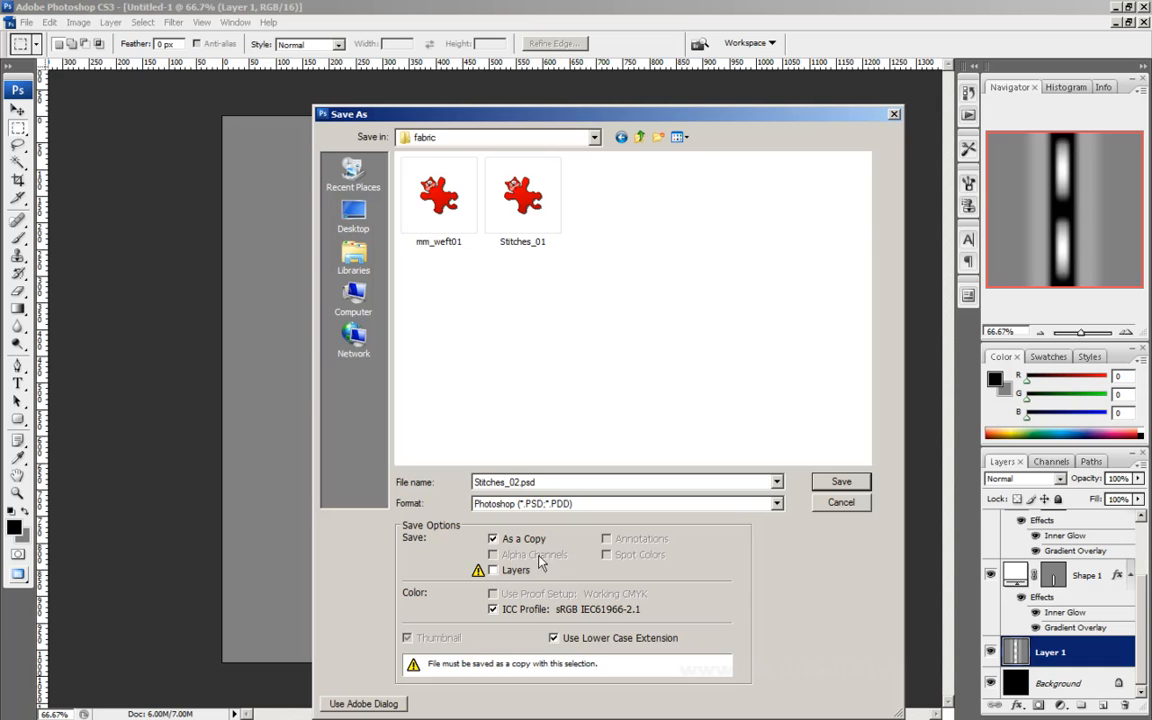
left_click(494, 571)
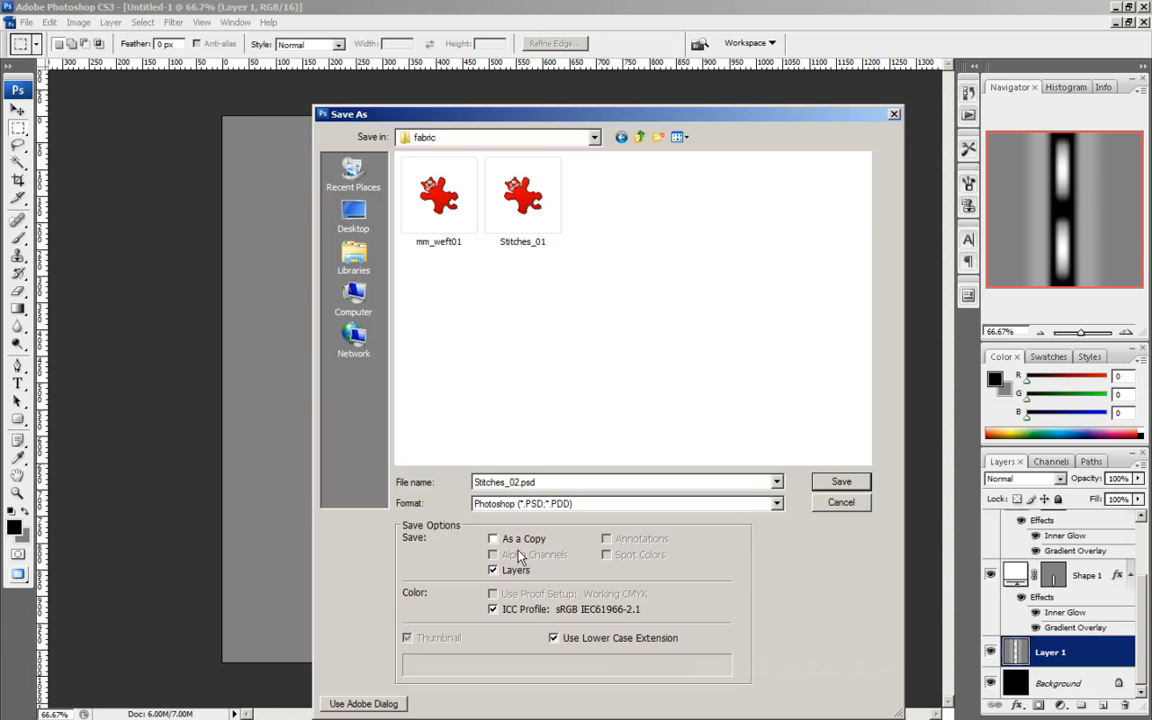
left_click(842, 482)
key("Return")
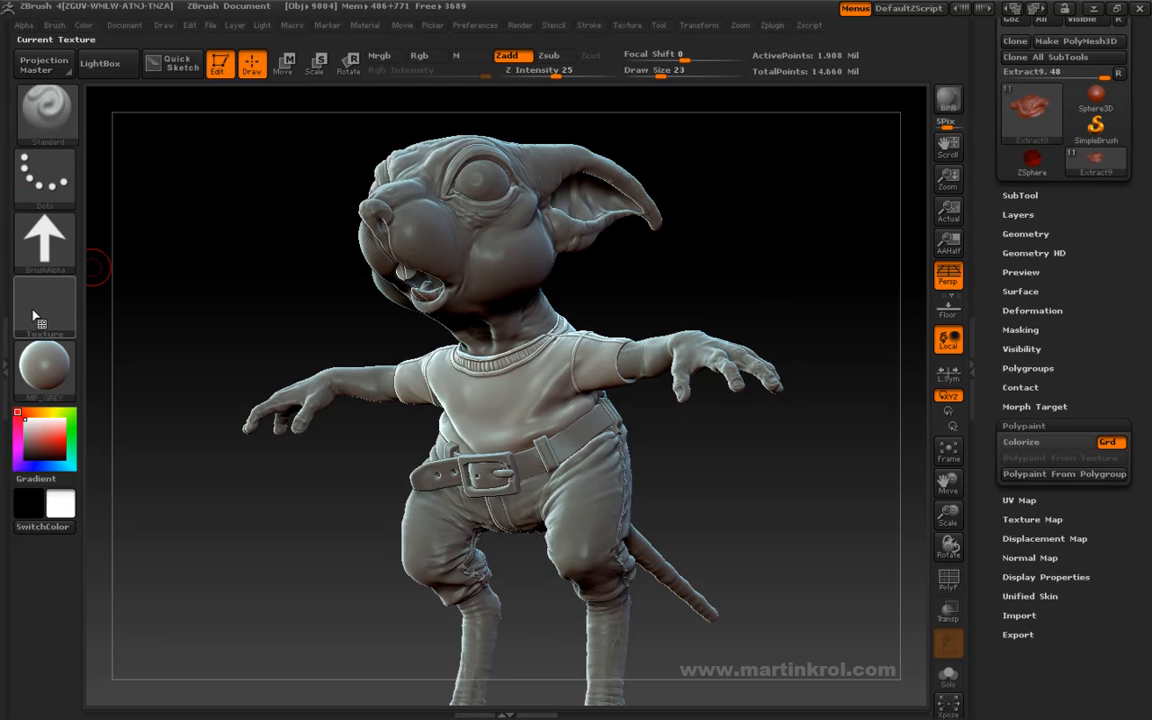
Step: In ZBrush, import Stitches_02 as a brush alpha from the fabric folder inside Textures and alpha_brushes ZBrush on drive D:
left_click(44, 238)
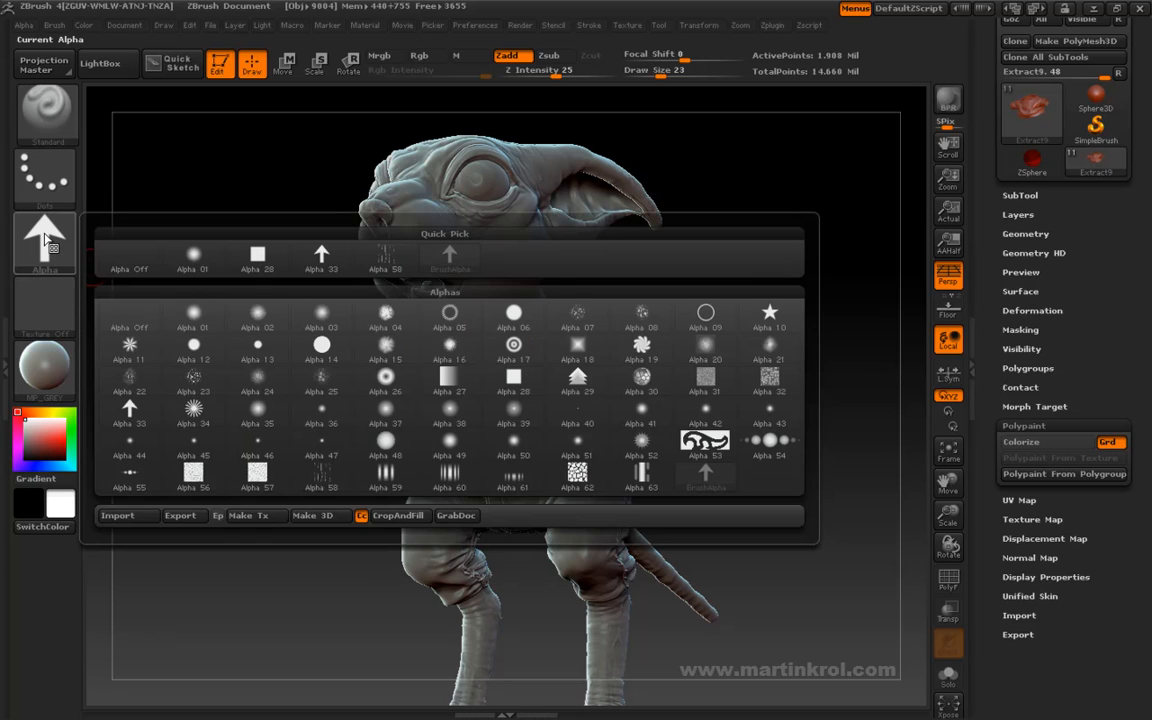
left_click(118, 515)
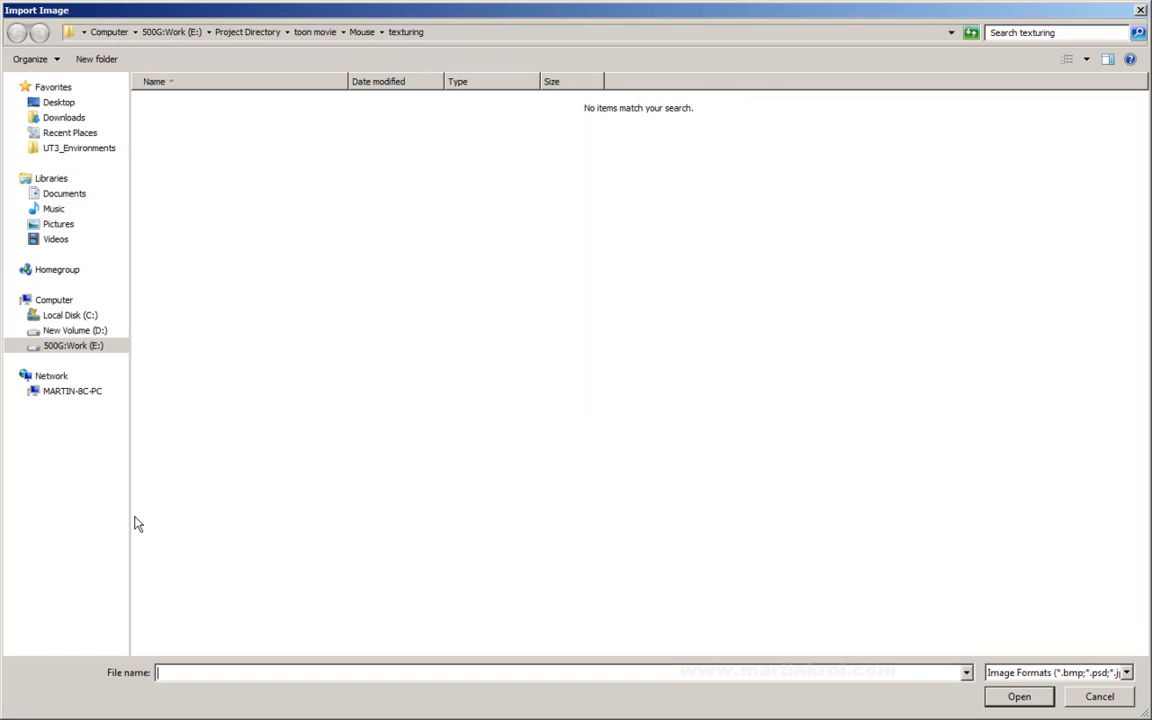
left_click(76, 331)
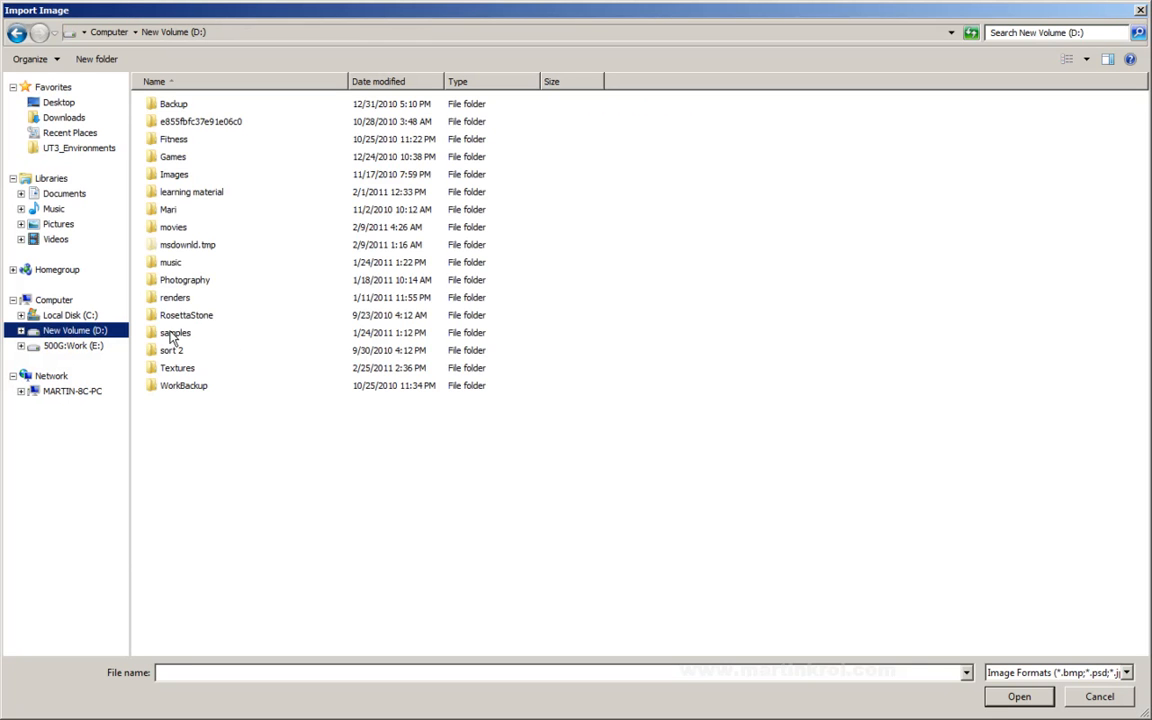
double_click(190, 369)
left_click(195, 141)
double_click(195, 141)
double_click(176, 159)
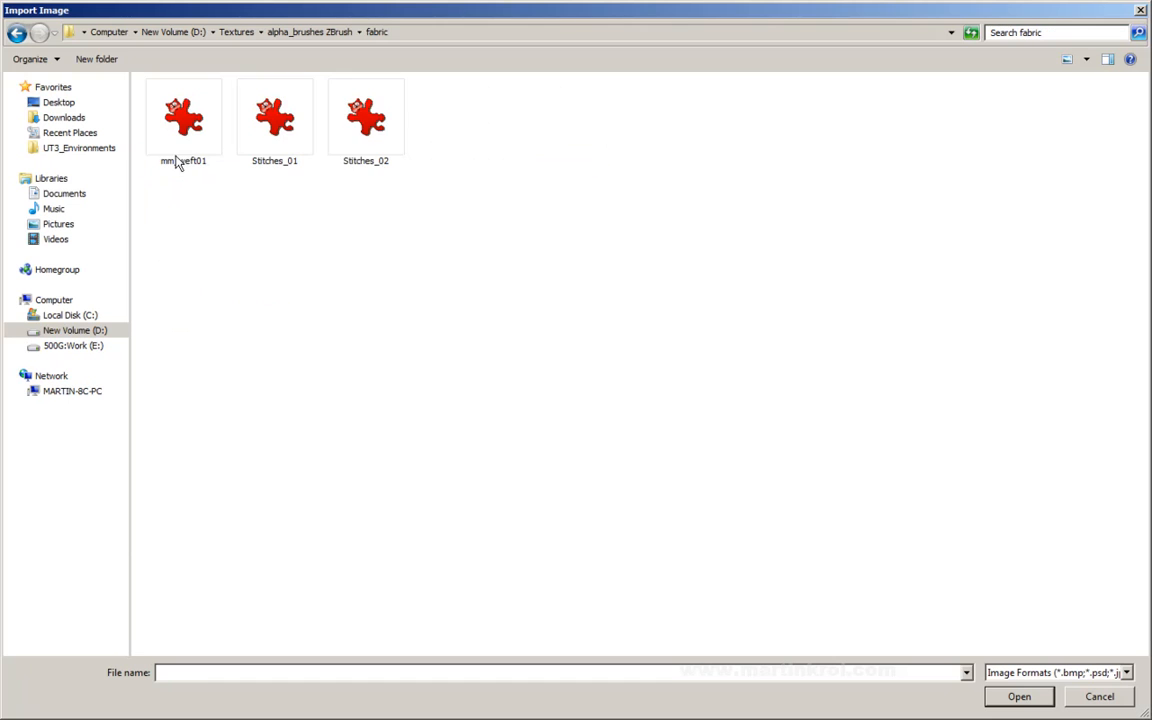
left_click(332, 114)
key("Return")
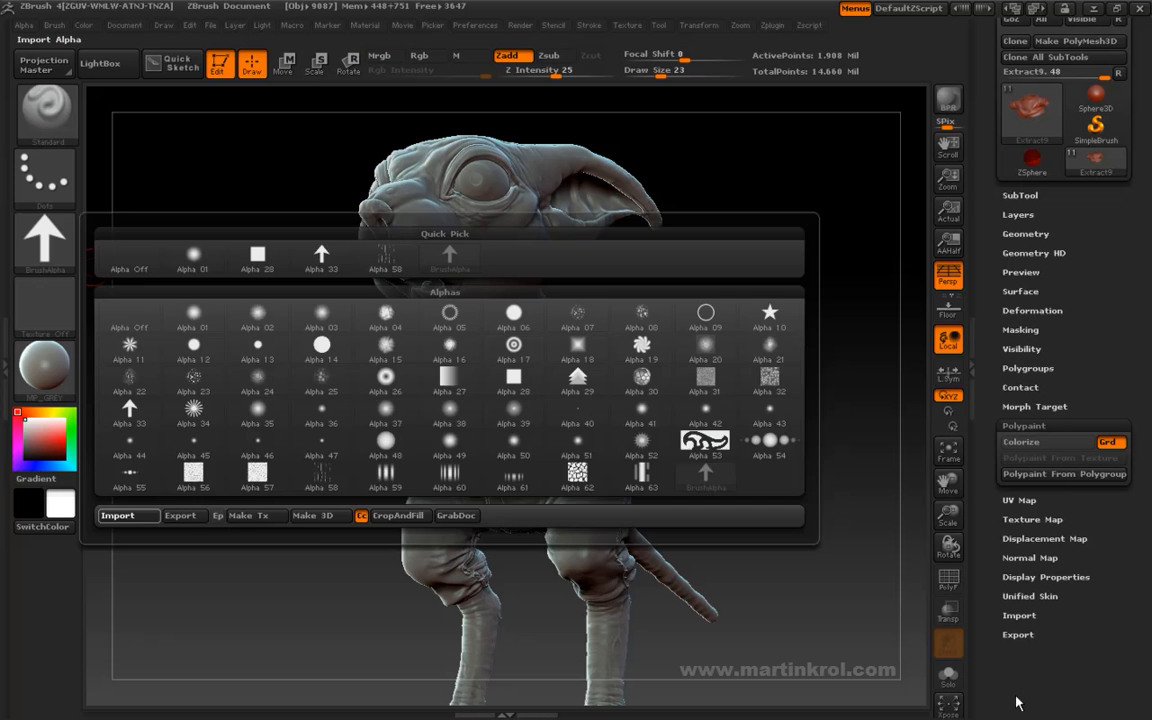
left_click(52, 243)
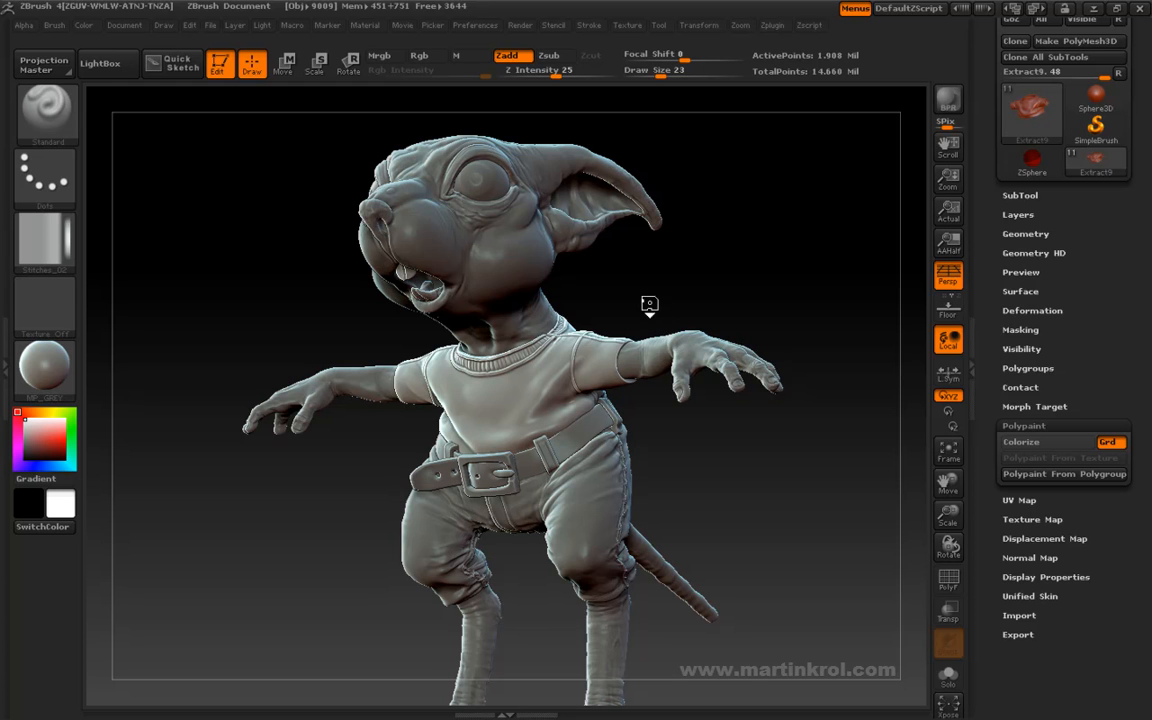
Step: Paint a curved test stroke across the shirt front with the imported stitch alpha and undo it
mouse_move(606, 262)
left_mouse_down("alt")
mouse_move(622, 303)
mouse_move(658, 283)
mouse_move(645, 308)
left_mouse_up("alt")
left_click_drag(570, 371, 515, 448)
mouse_move(436, 428)
left_mouse_down()
mouse_move(401, 467)
mouse_move(479, 484)
left_mouse_up()
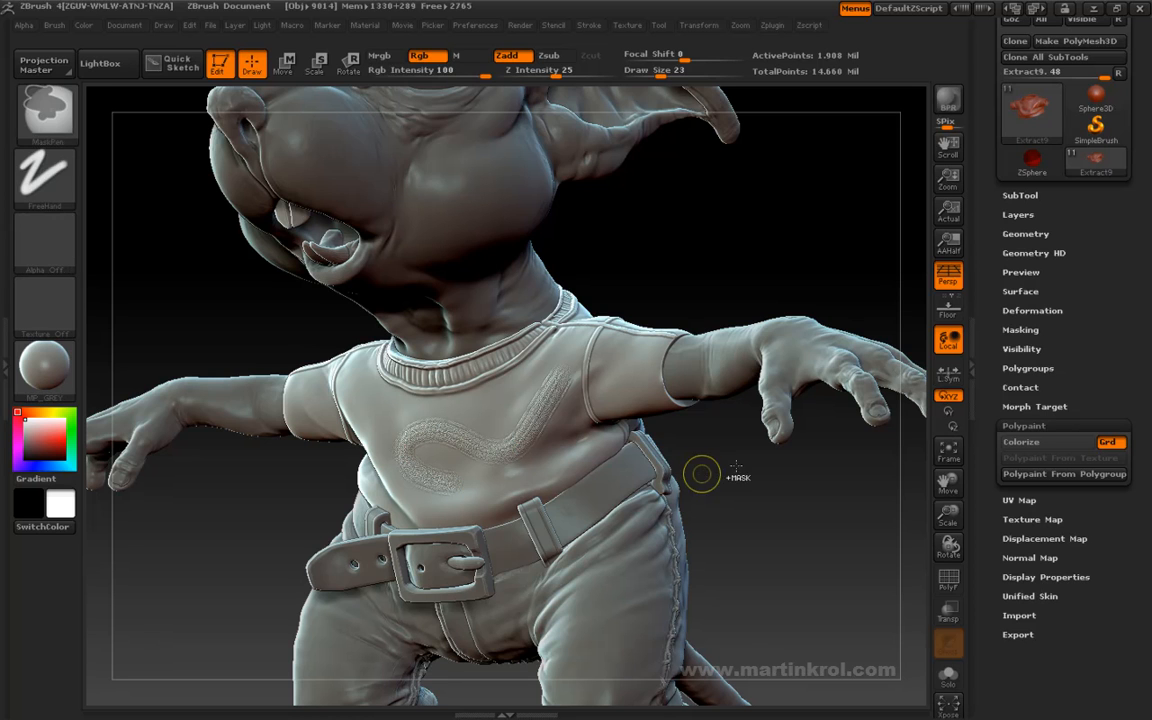
key("ctrl+z")
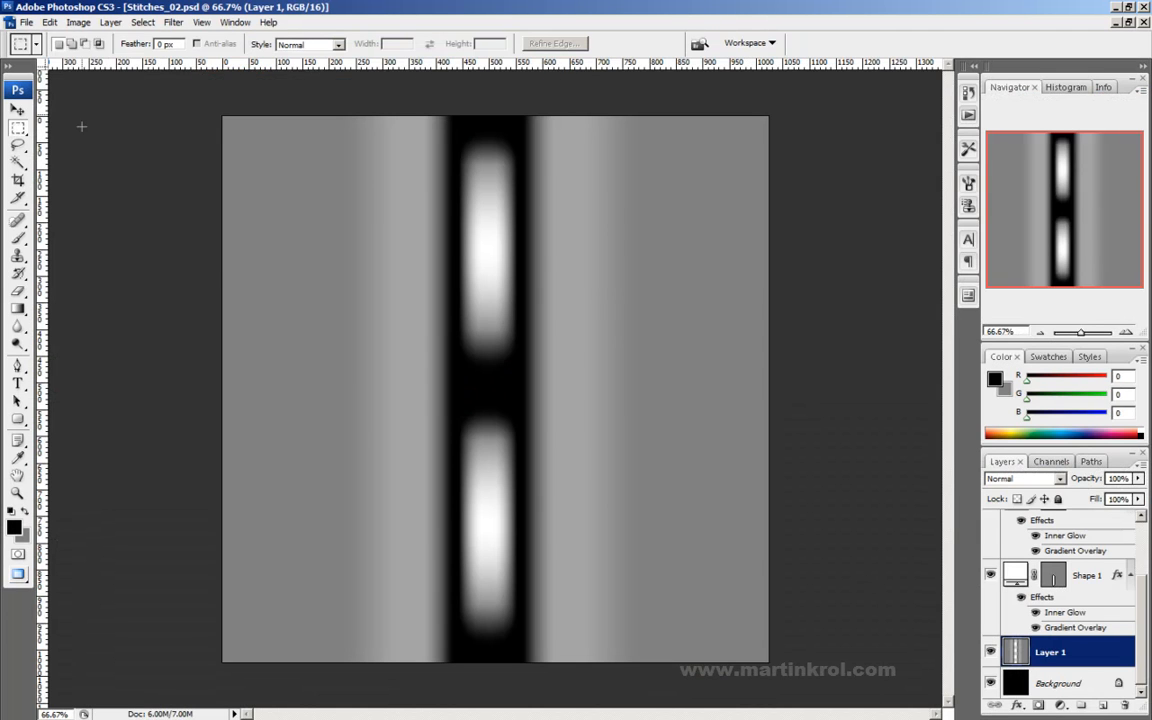
Step: In Photoshop, convert the stitch document to 8 Bits/Channel and flatten the image, discarding the hidden layers
left_click(78, 22)
mouse_move(115, 39)
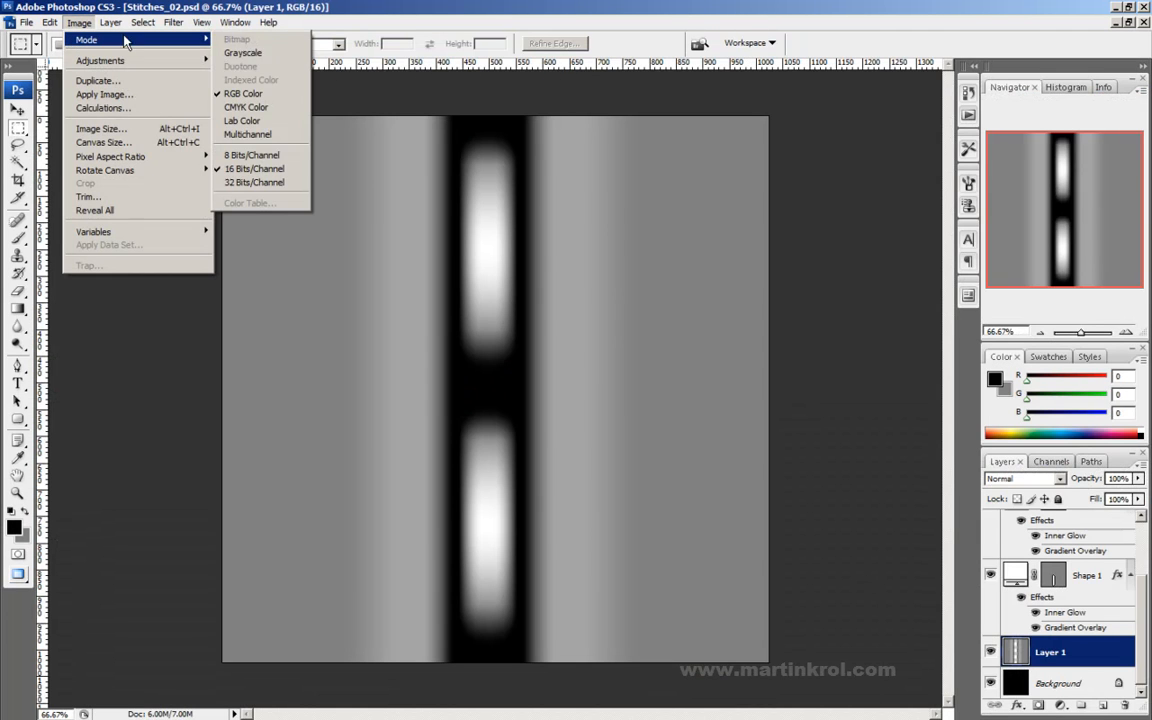
left_click(262, 156)
left_click(27, 22)
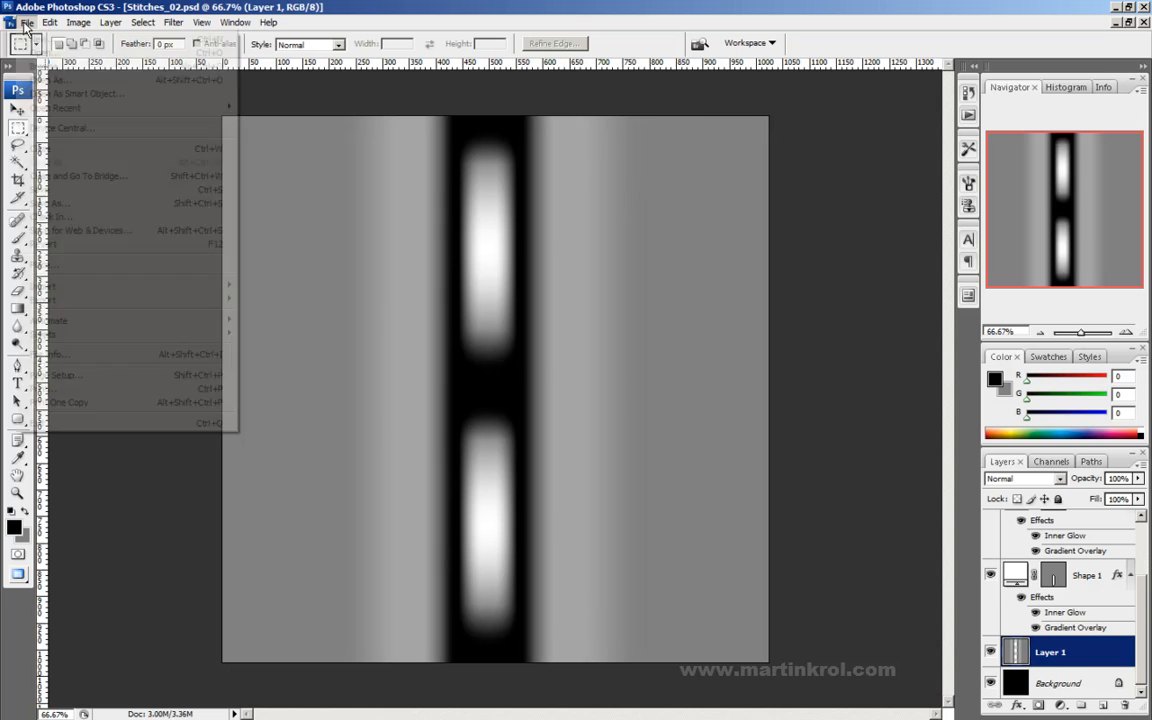
mouse_move(80, 22)
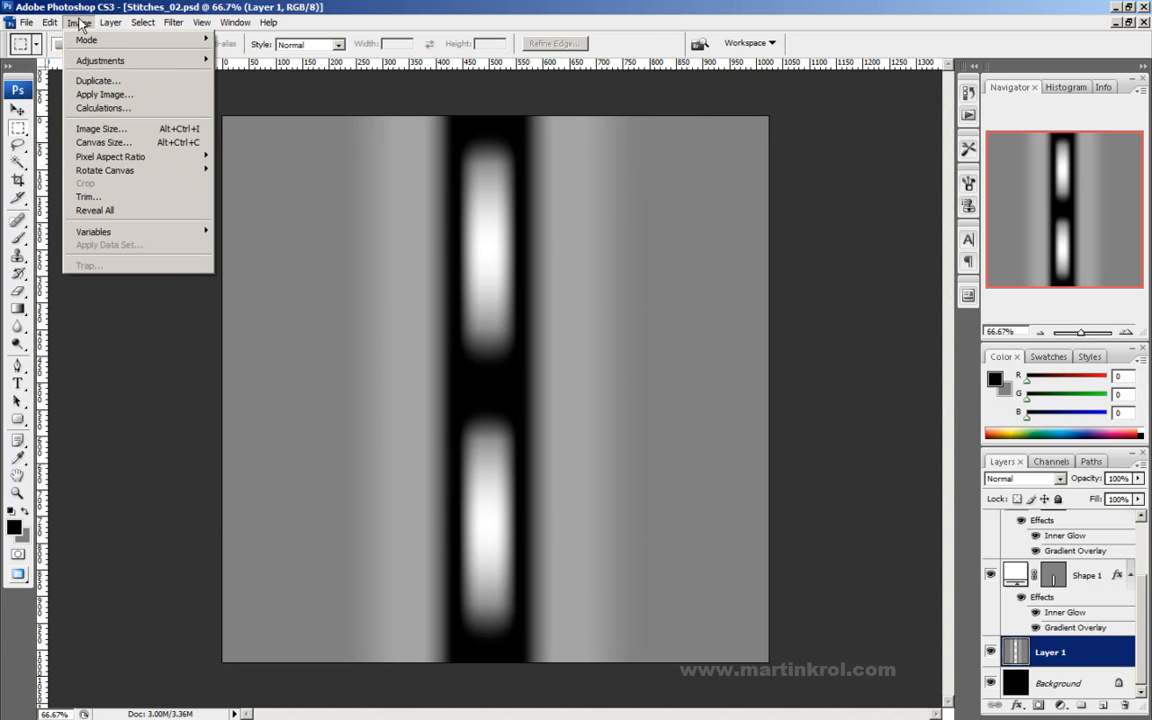
left_click(112, 446)
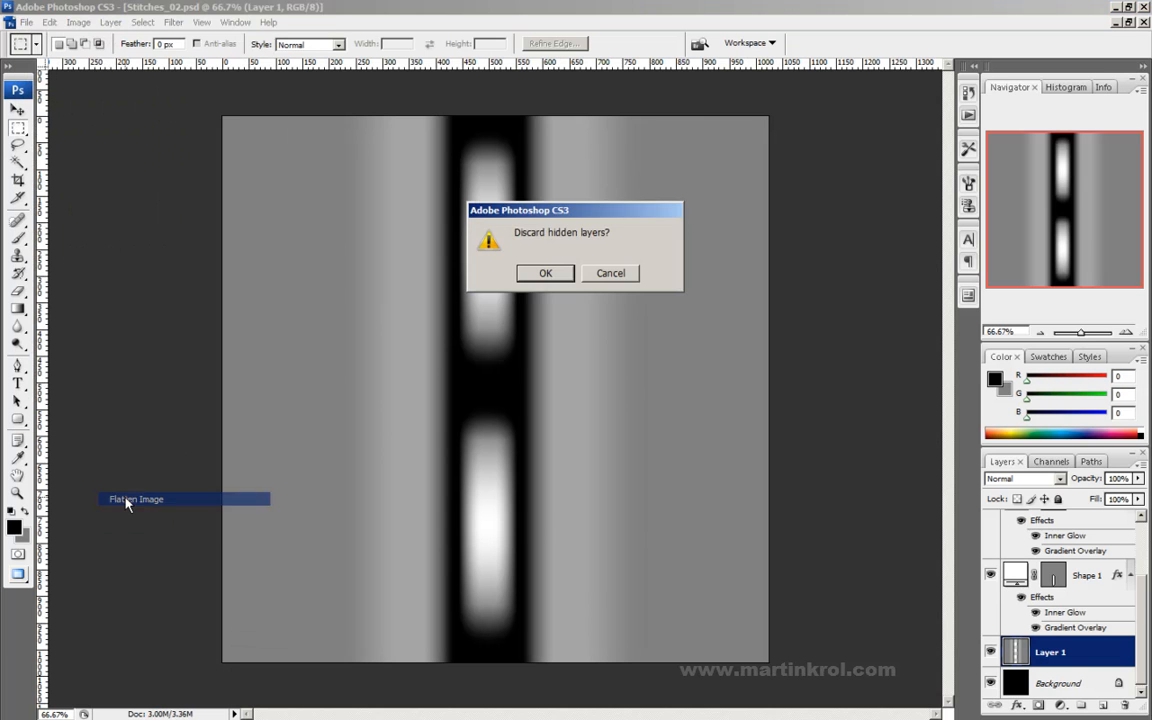
left_click(541, 274)
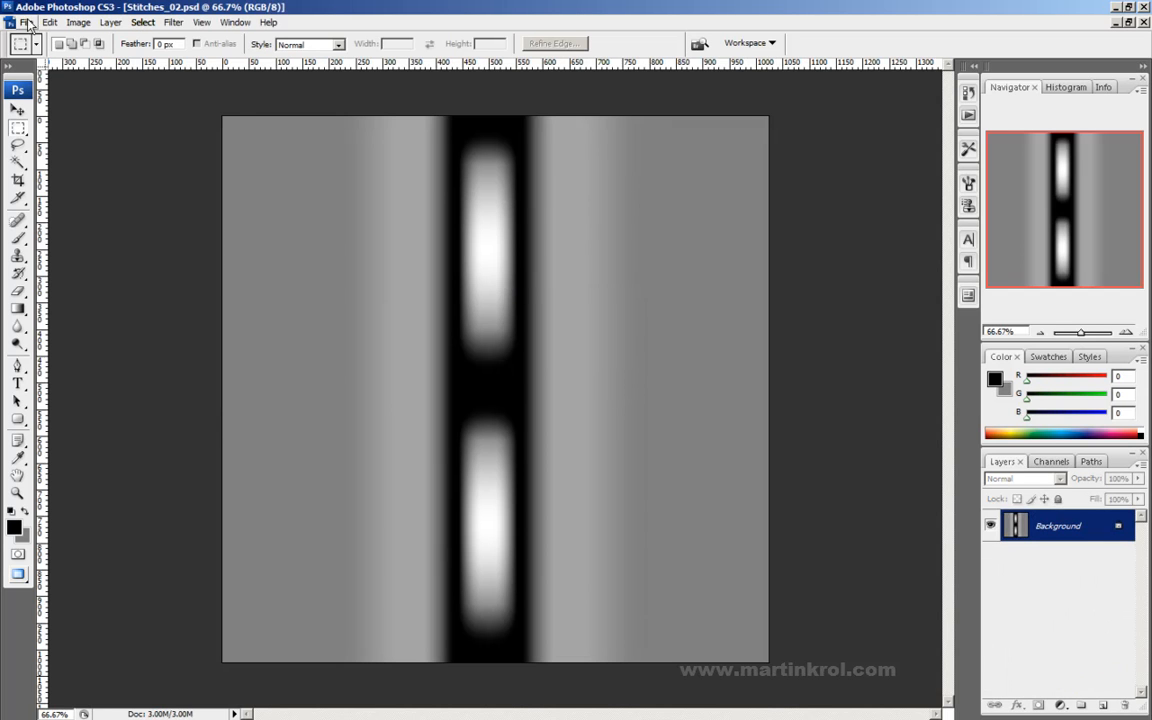
Step: Save the flattened image in Photoshop format over the existing Stitches_02.psd in the fabric folder
left_click(28, 22)
left_click(55, 200)
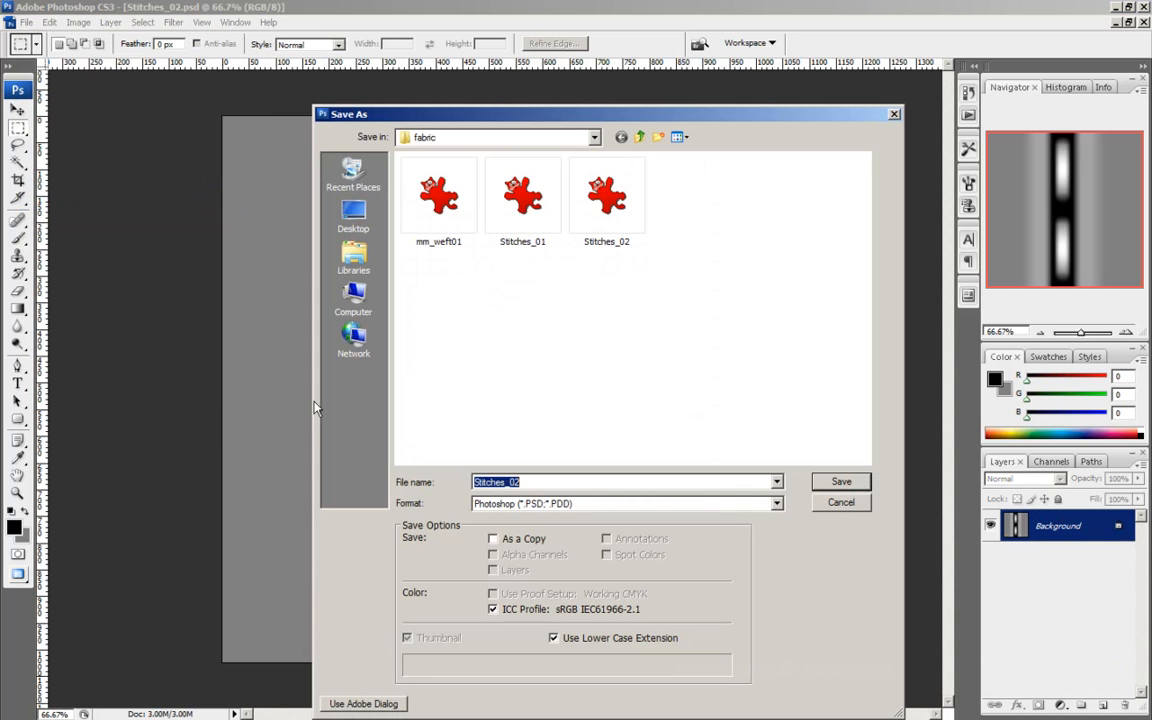
left_click(586, 245)
left_click(845, 483)
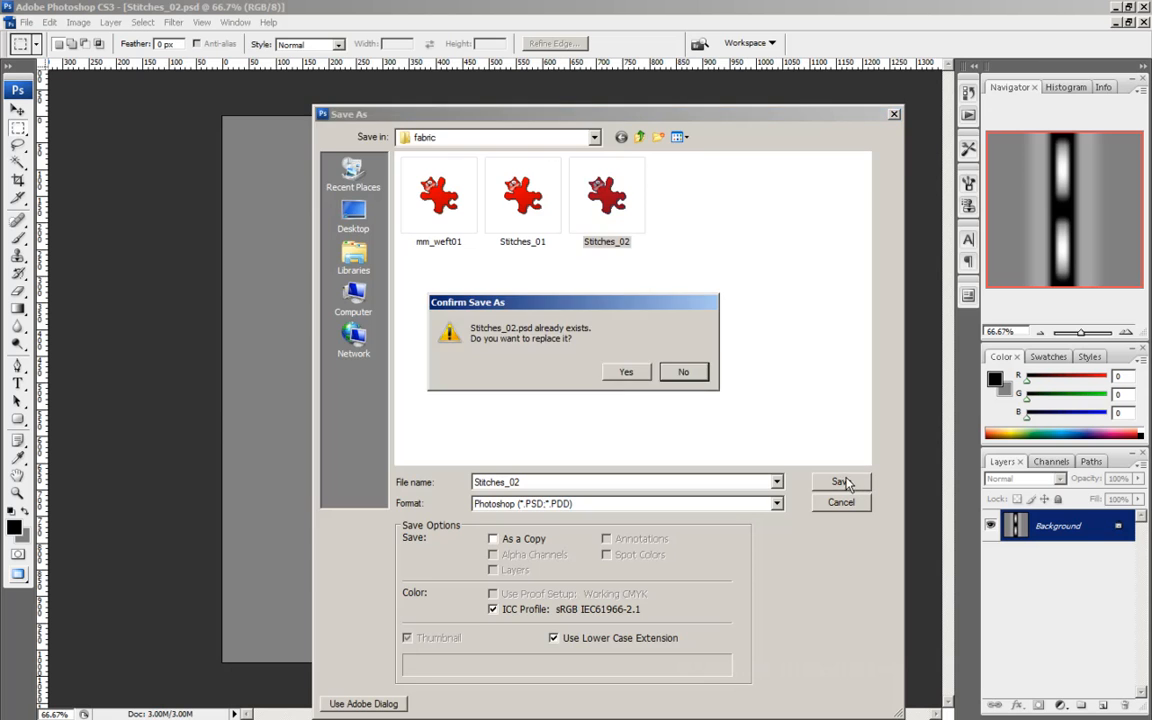
left_click(617, 371)
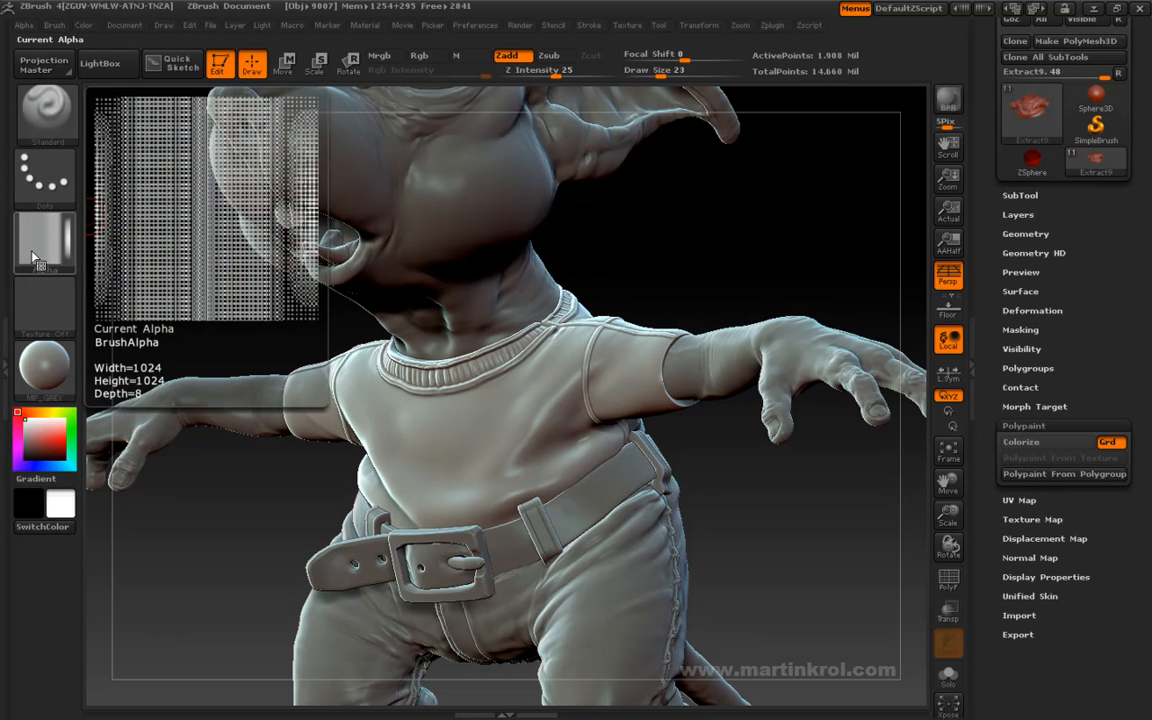
Step: Switch to ZBrush and import the updated Stitches_02 file as the current brush alpha
left_click(35, 258)
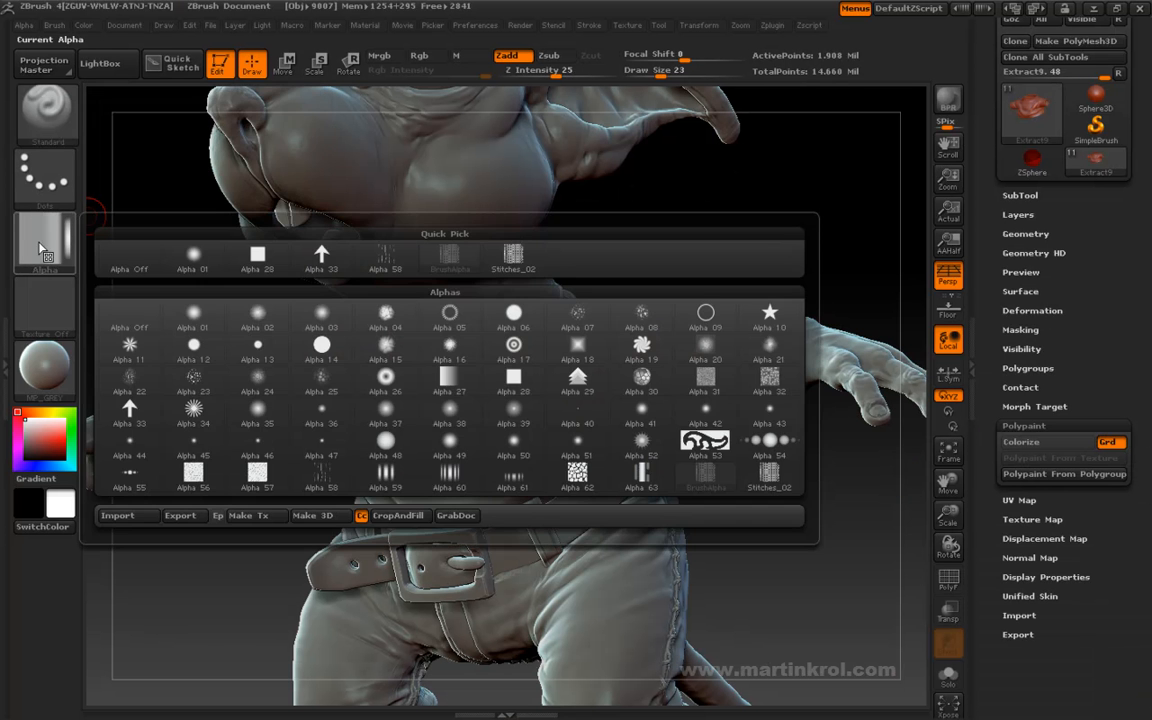
left_click(116, 464)
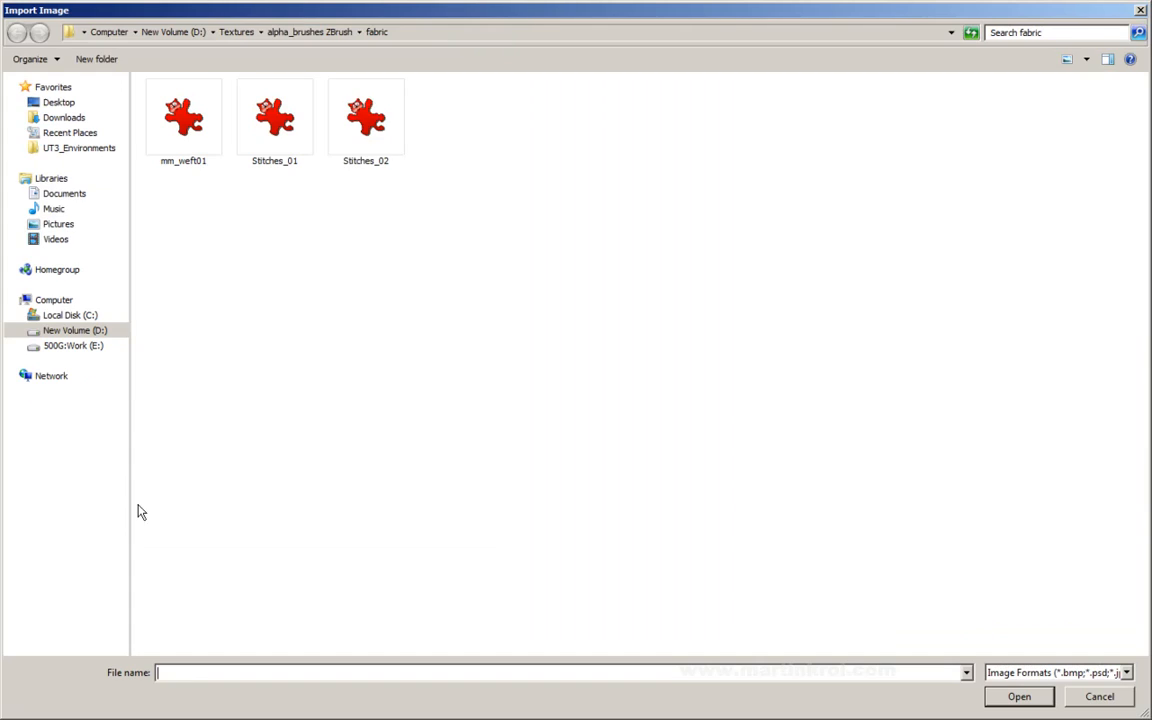
left_click(368, 122)
left_click(1017, 699)
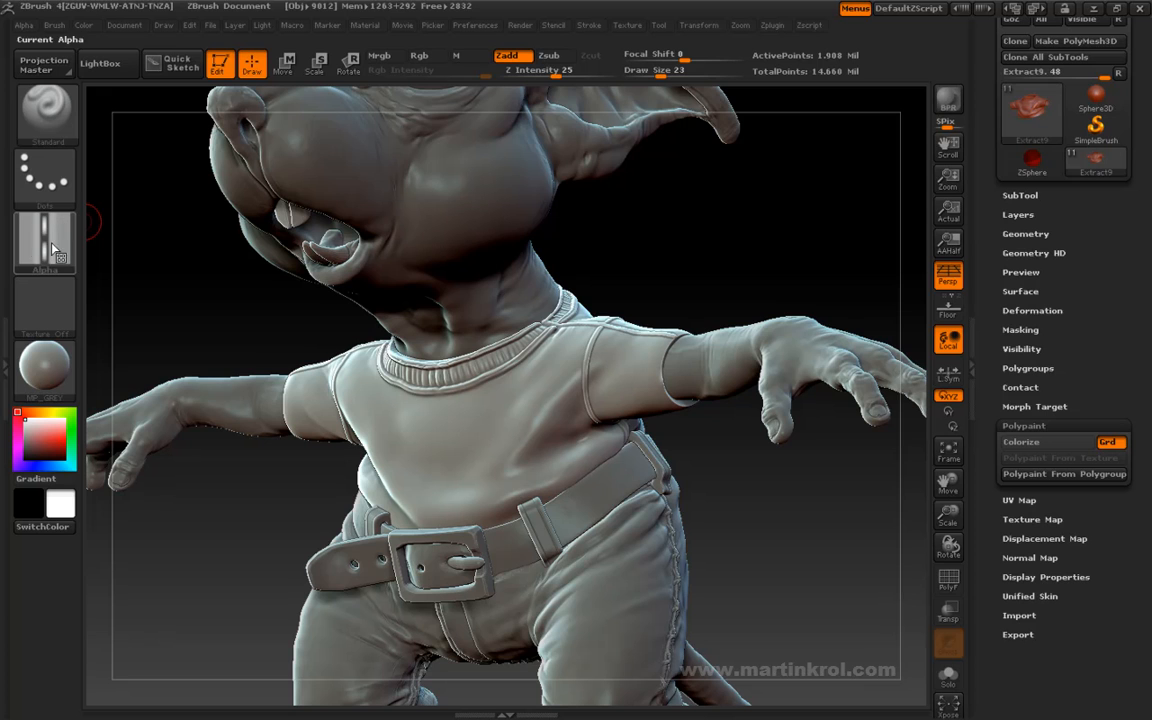
Step: Paint a curved stitch stroke on the shirt with the 8-bit alpha, inspect it up close, and undo it
mouse_move(553, 366)
left_mouse_down()
mouse_move(512, 424)
mouse_move(410, 425)
mouse_move(415, 460)
mouse_move(518, 480)
left_mouse_up()
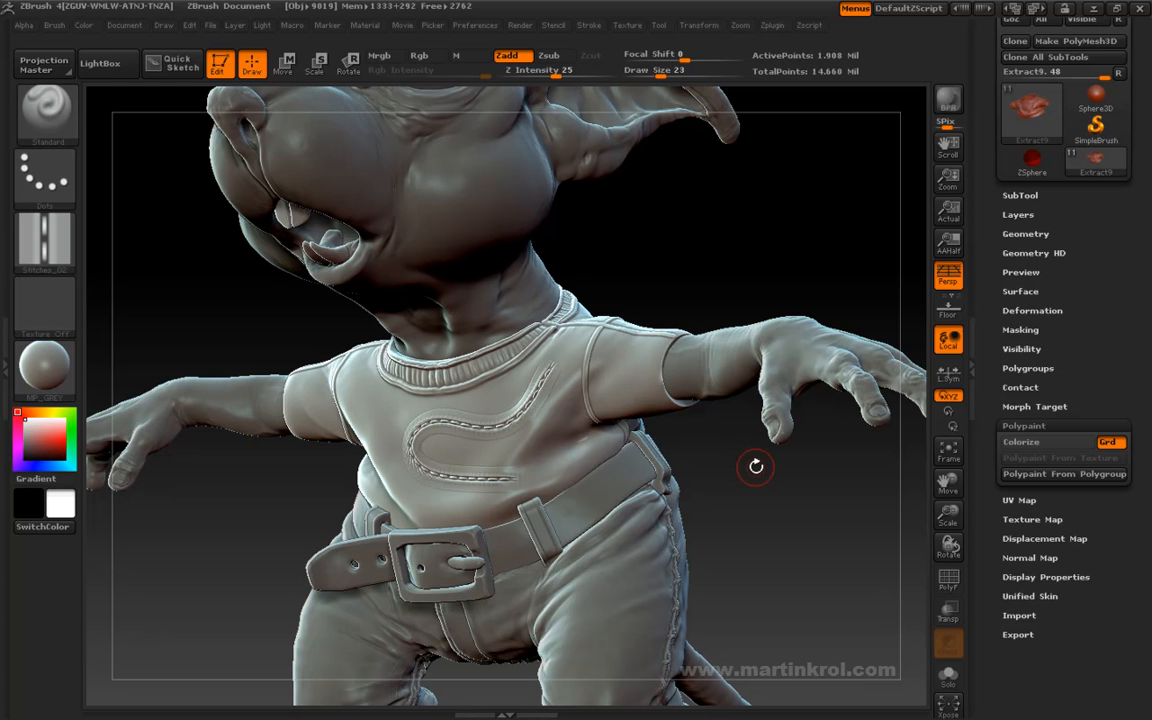
mouse_move(608, 237)
left_mouse_down()
mouse_move(697, 249)
mouse_move(712, 224)
left_mouse_up()
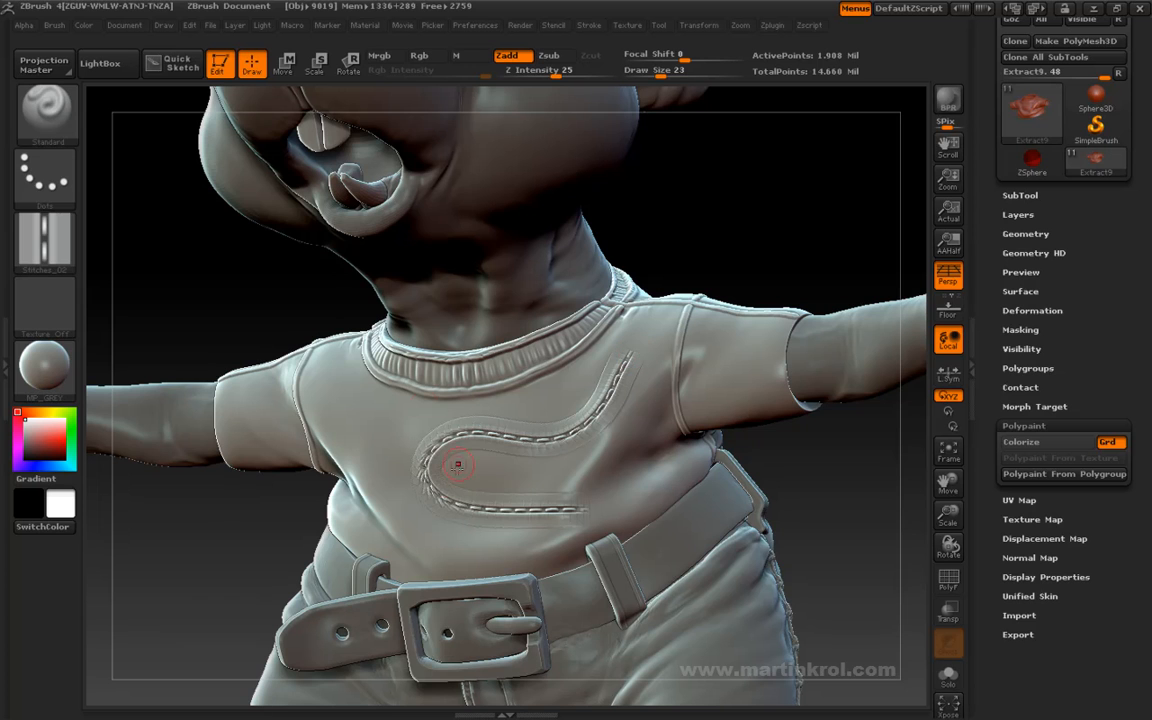
key("ctrl+z")
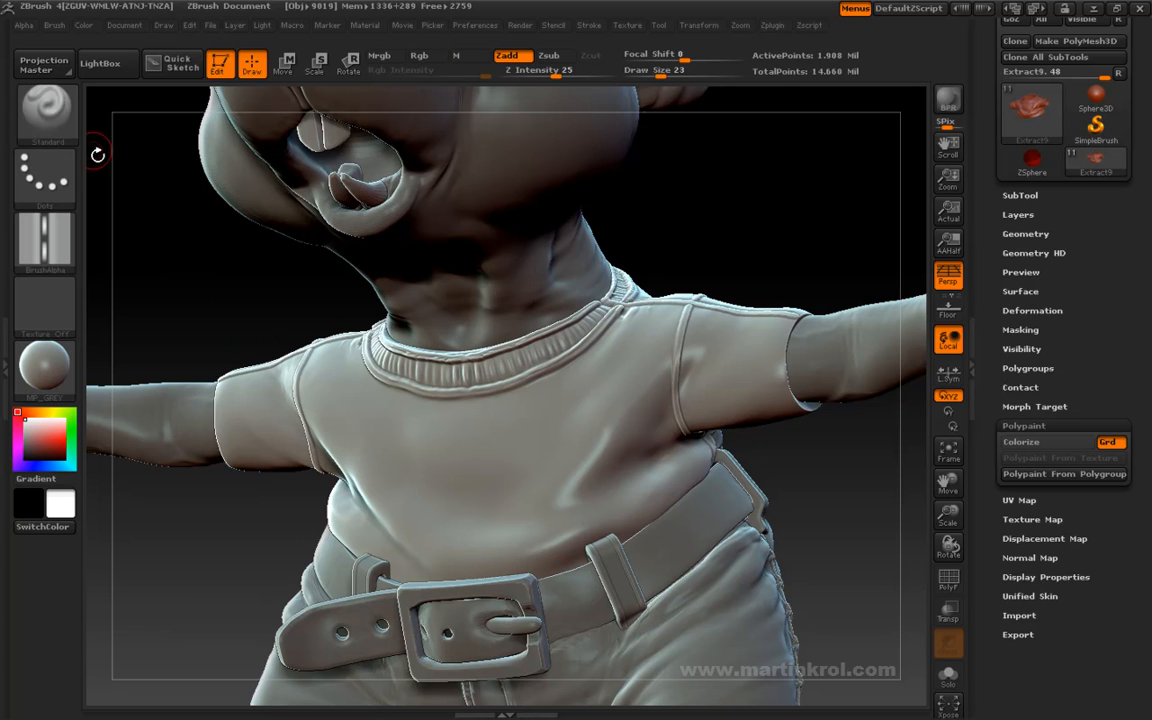
Step: Open the side tray, clear out its docked Color and Alpha palettes, and dock only the Alpha palette there
left_click(7, 40)
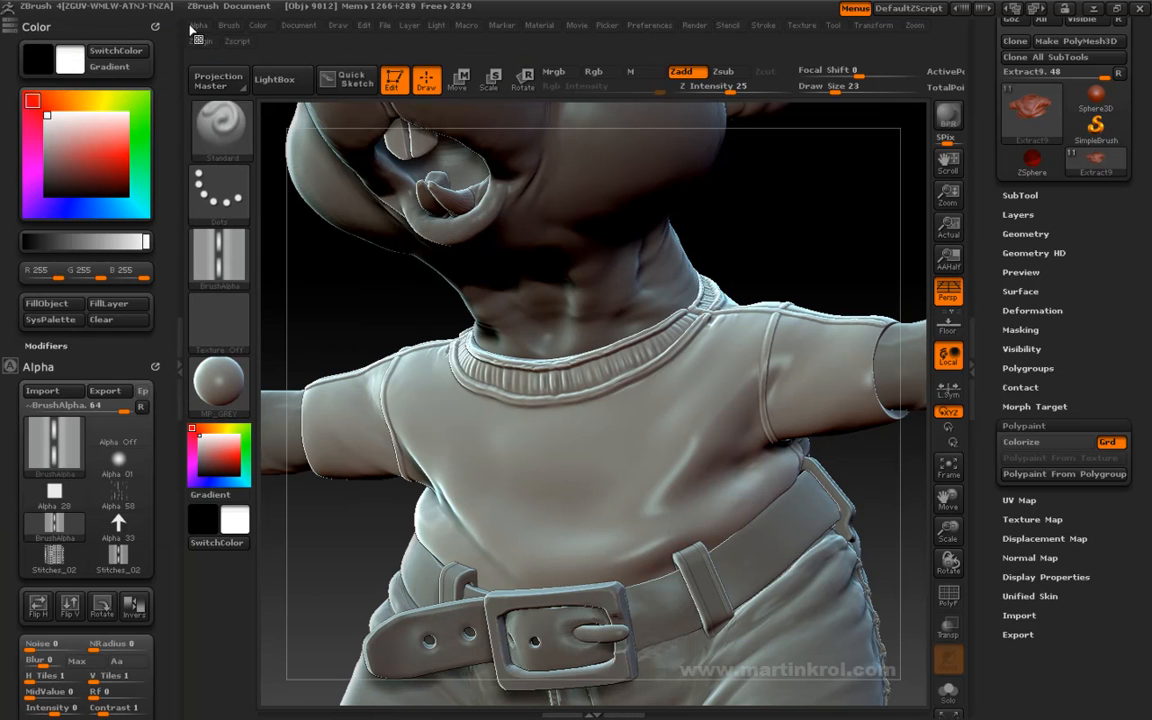
left_click(151, 28)
left_click(153, 27)
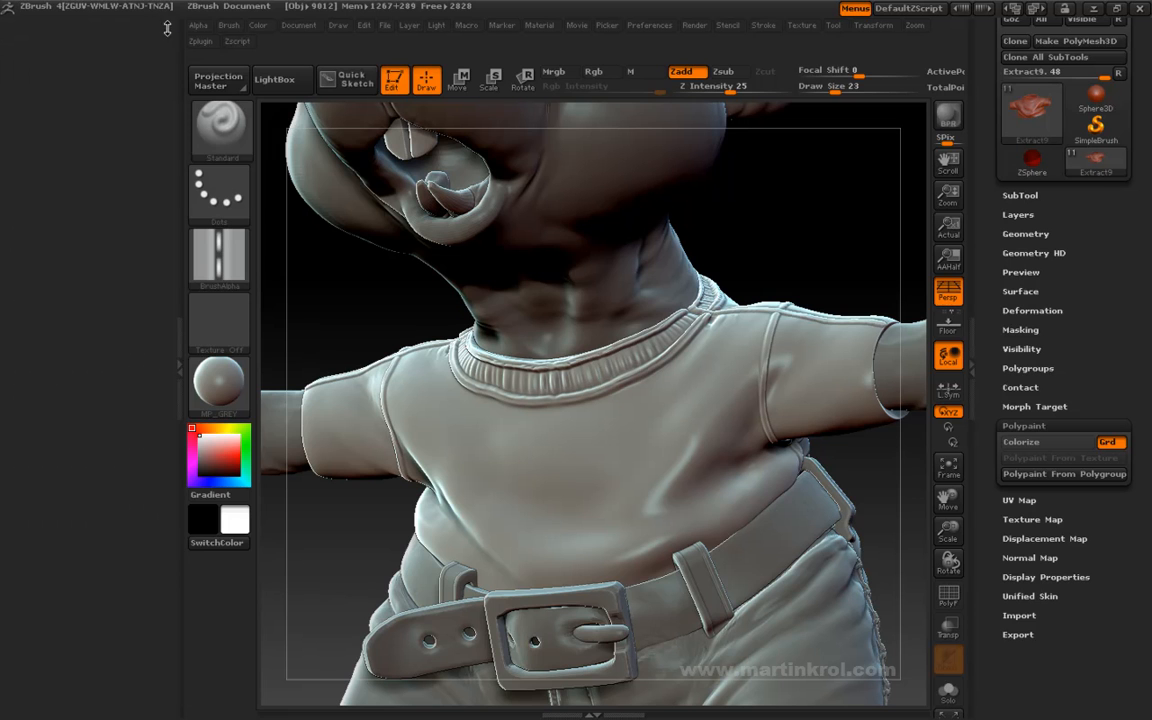
left_click(197, 27)
left_click_drag(197, 42, 105, 70)
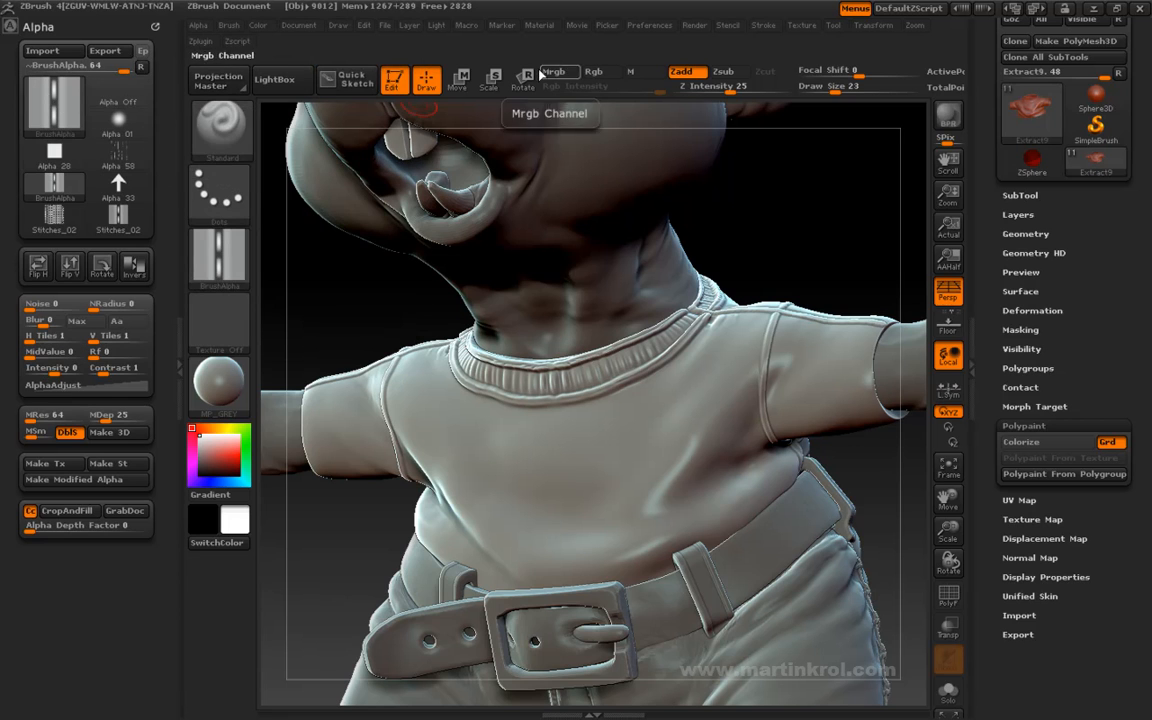
Step: Set the stitch alpha's MidValue to 50
left_click(763, 27)
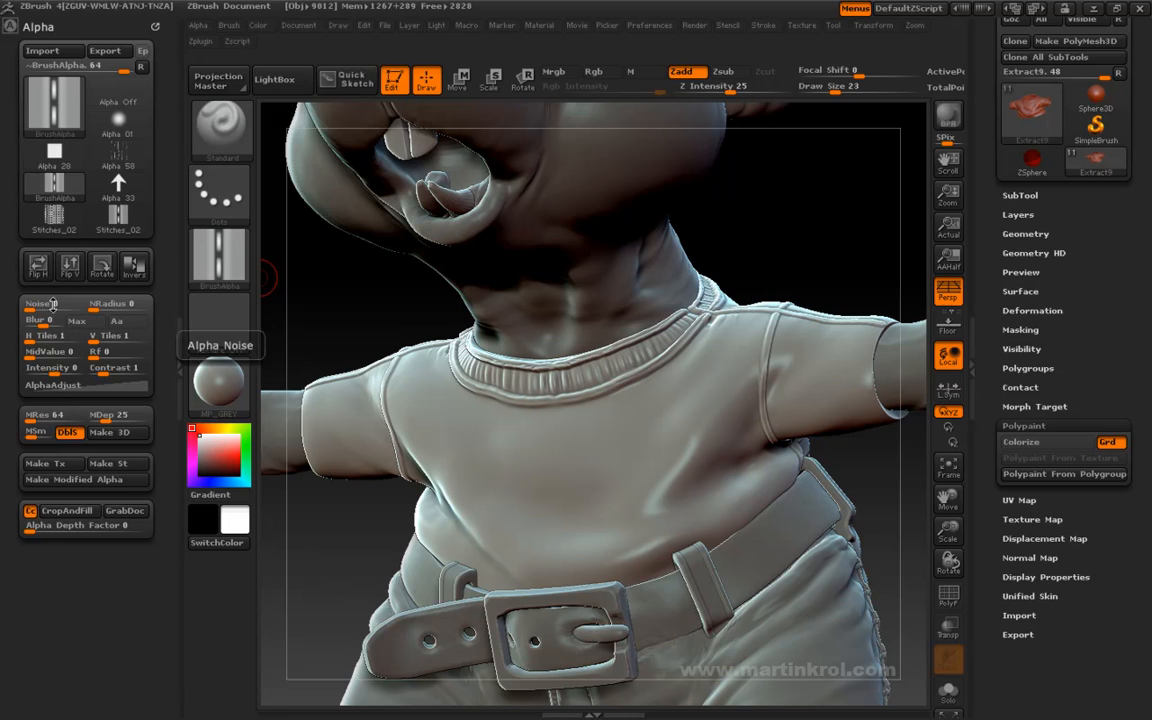
mouse_move(48, 118)
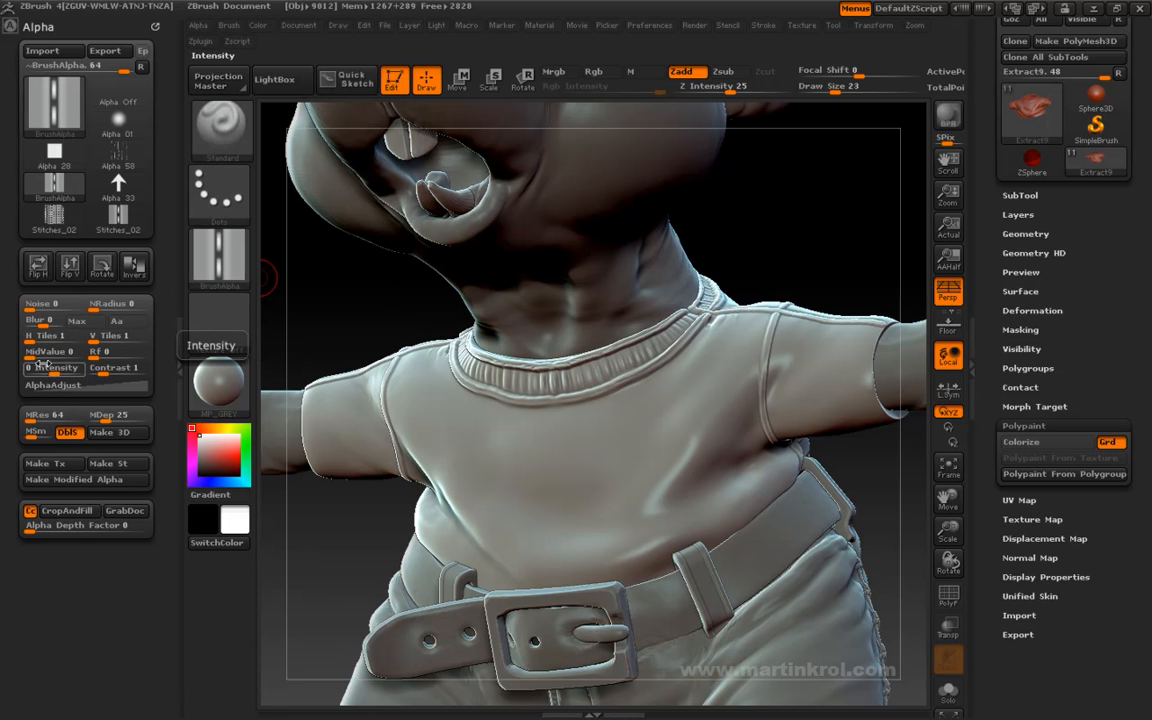
left_click_drag(35, 352, 49, 354)
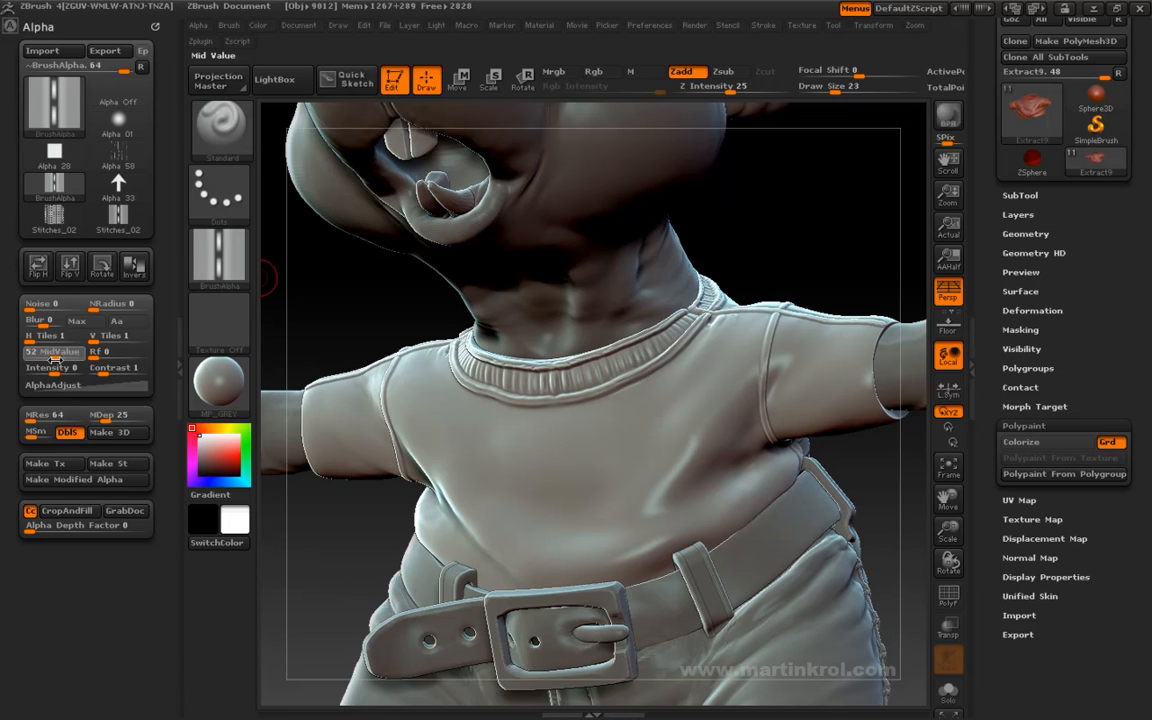
mouse_move(55, 359)
left_mouse_down()
mouse_move(29, 355)
mouse_move(54, 357)
left_mouse_up()
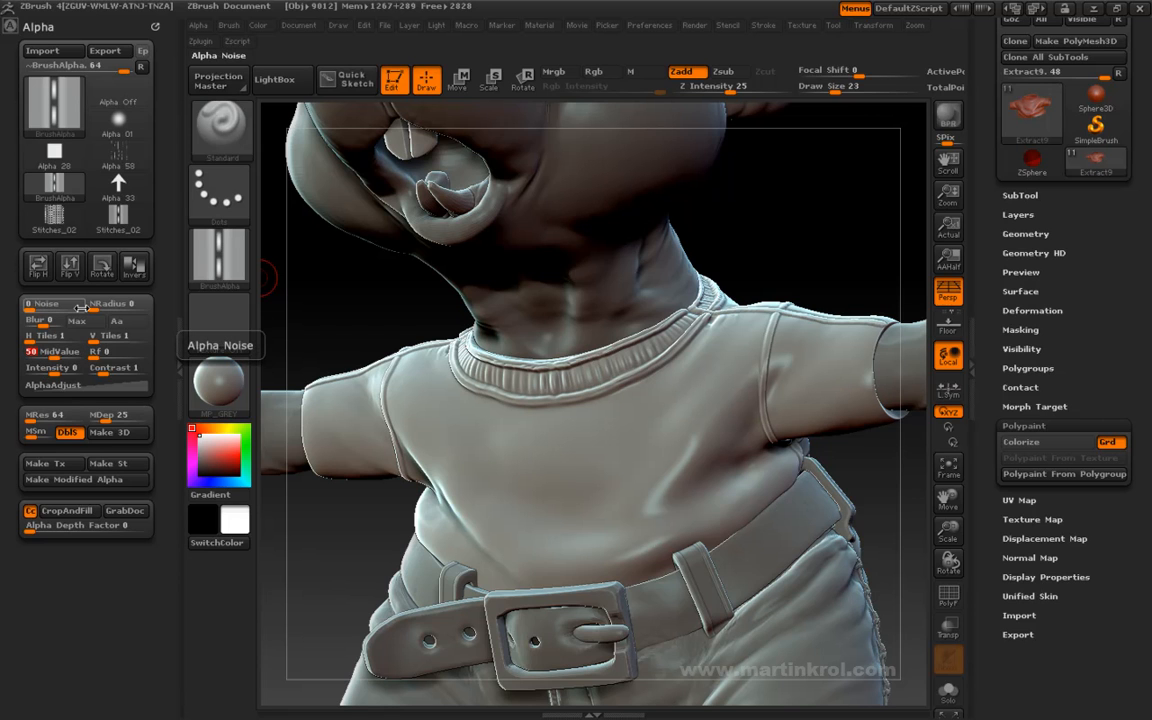
Step: Test the adjusted alpha with a curved stitch stroke across the shirt front and remove the stroke
left_click_drag(668, 418, 620, 462)
left_click_drag(489, 482, 605, 509)
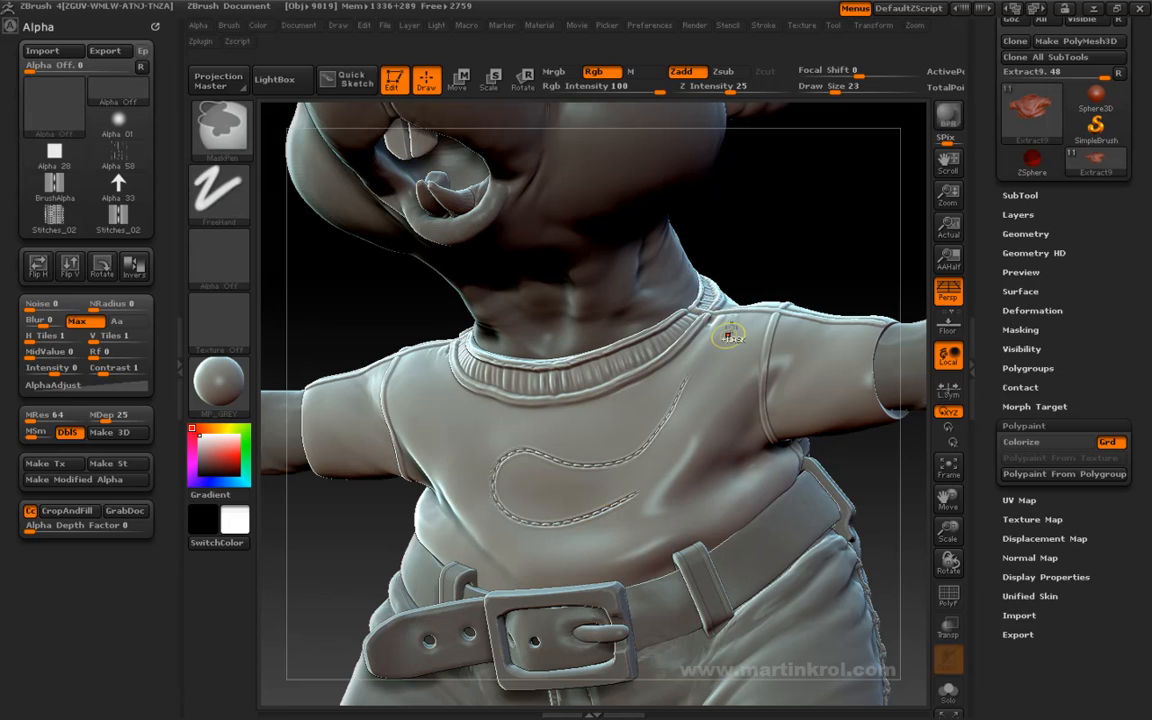
Step: Make the belt the active subtool, isolate it in Solo mode, and collapse the tray holding the Alpha palette
left_click_drag(797, 239, 771, 188)
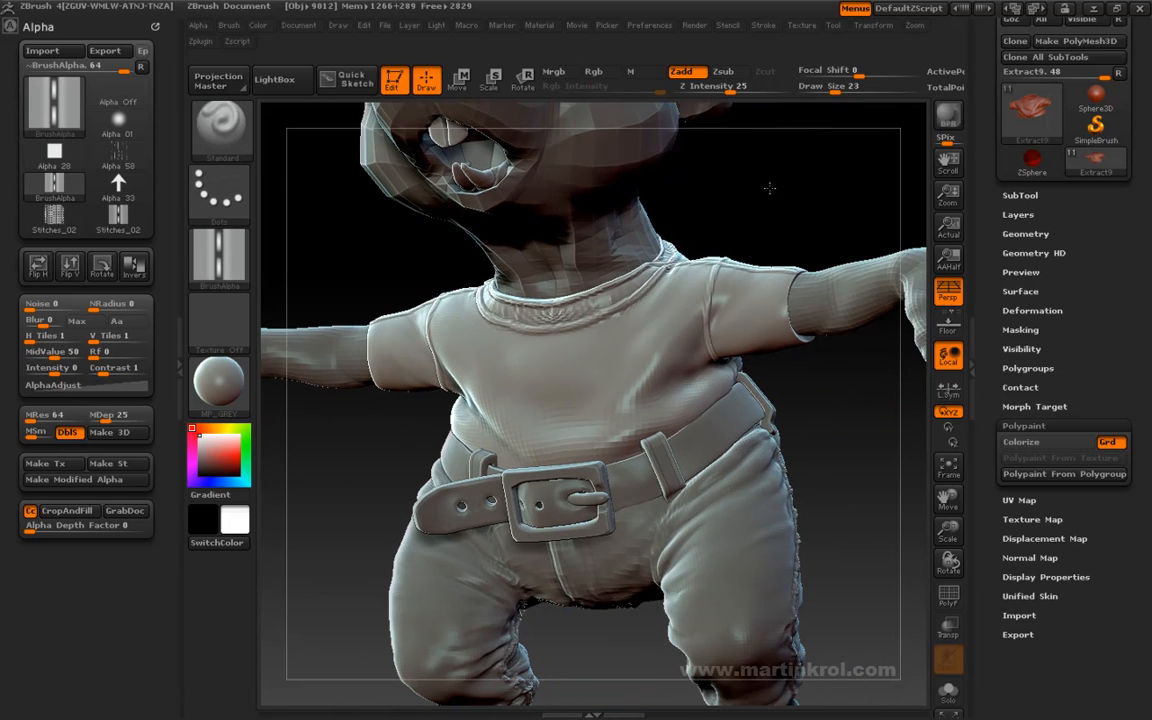
left_click(725, 417, "alt")
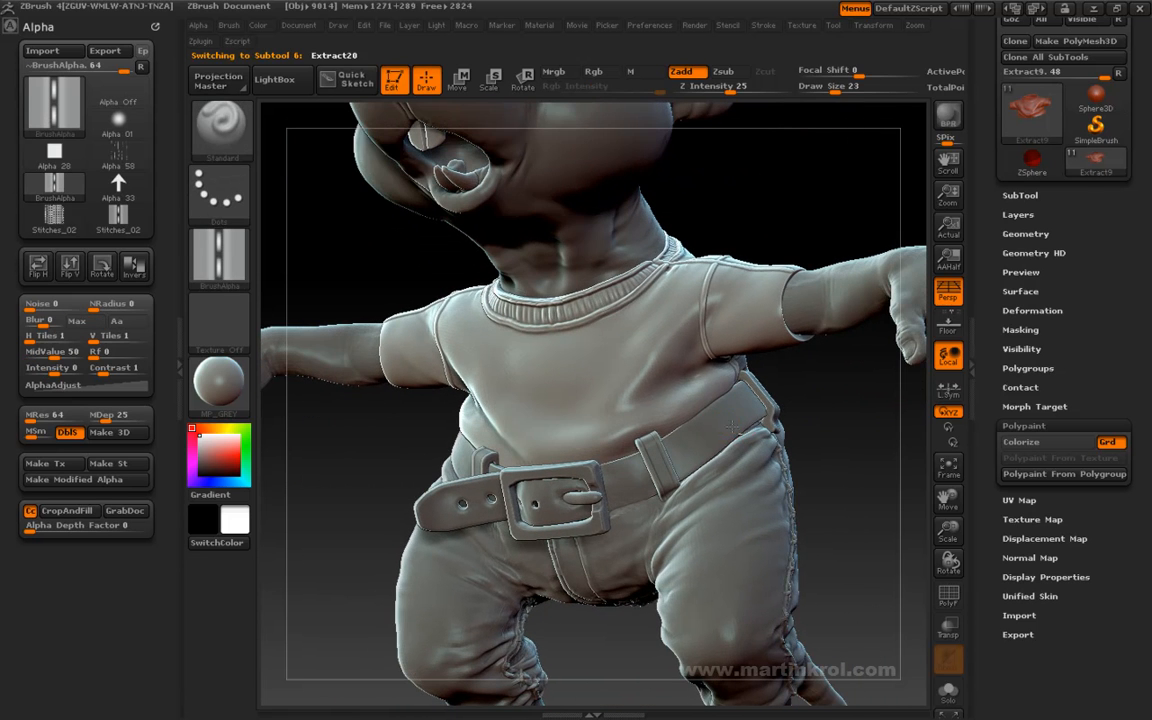
left_click_drag(820, 429, 787, 373, "alt")
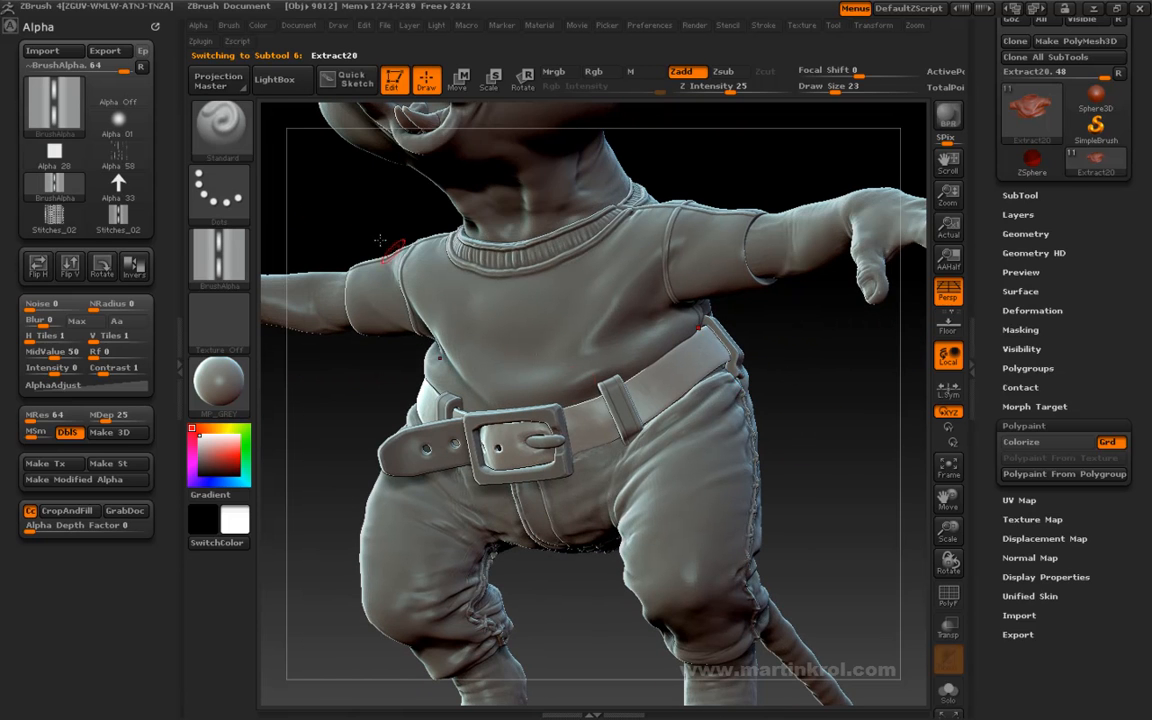
left_click(948, 690)
left_click_drag(728, 423, 795, 492)
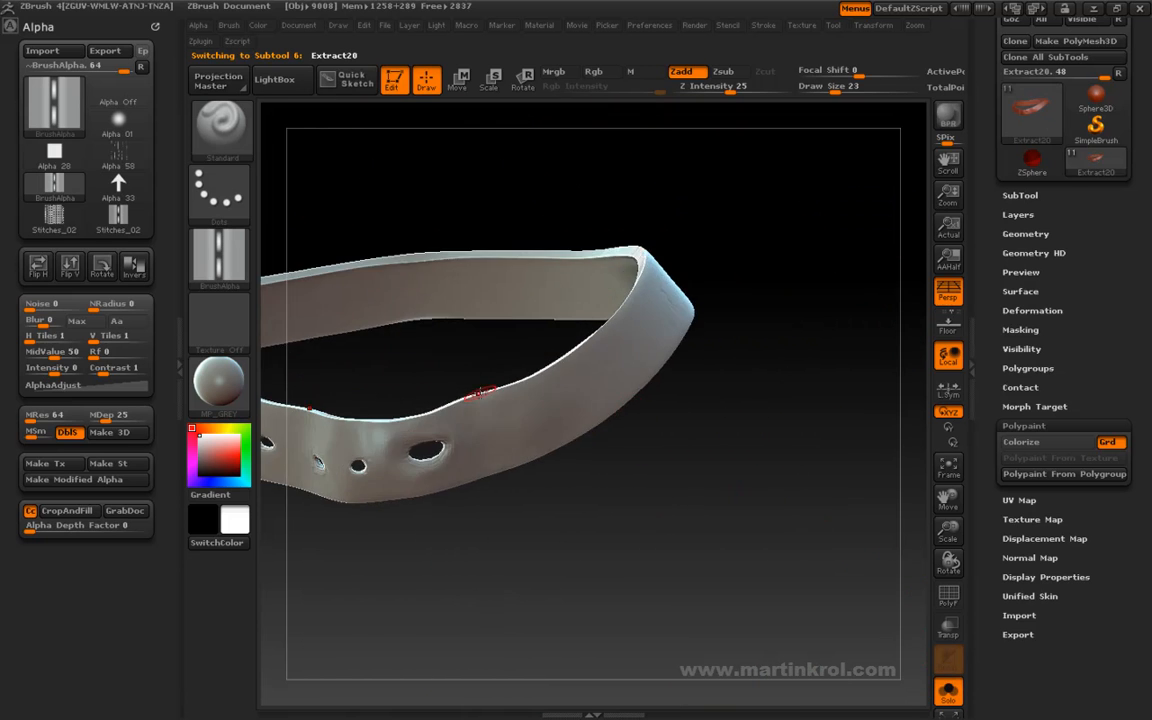
left_click(176, 348)
left_click_drag(570, 381, 849, 373)
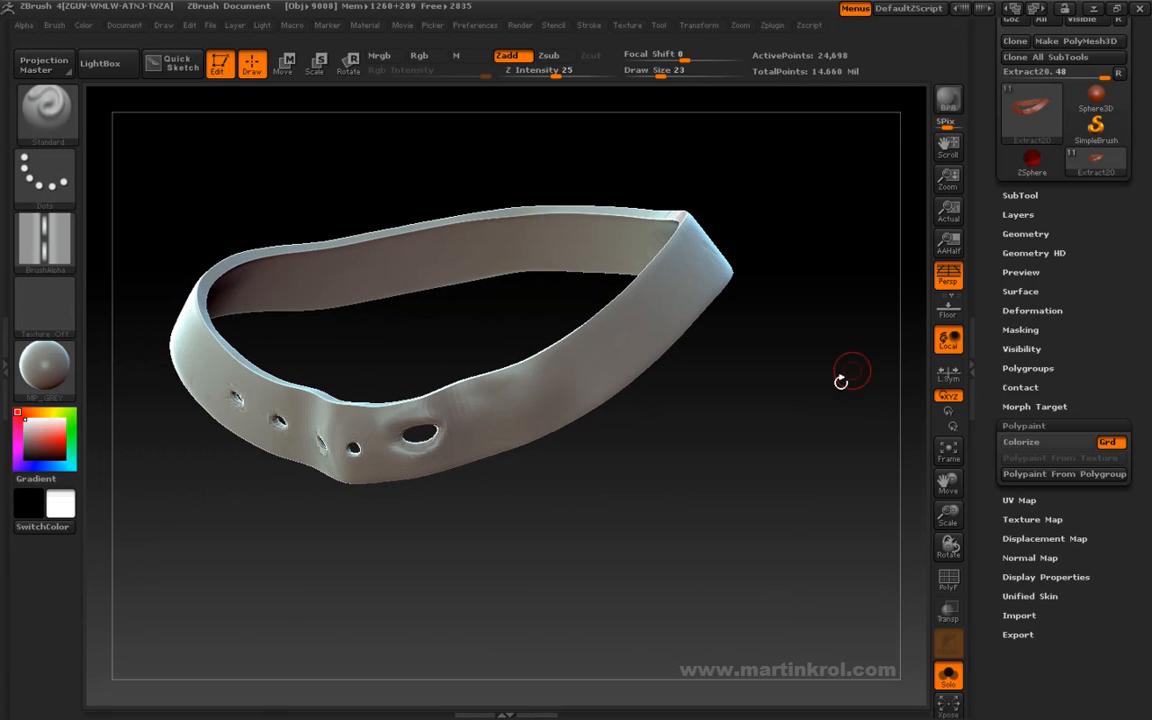
Step: Test a stitch stroke along the belt's upper edge, remove it, and subdivide the belt mesh twice to SDiv 3
left_click(1028, 232)
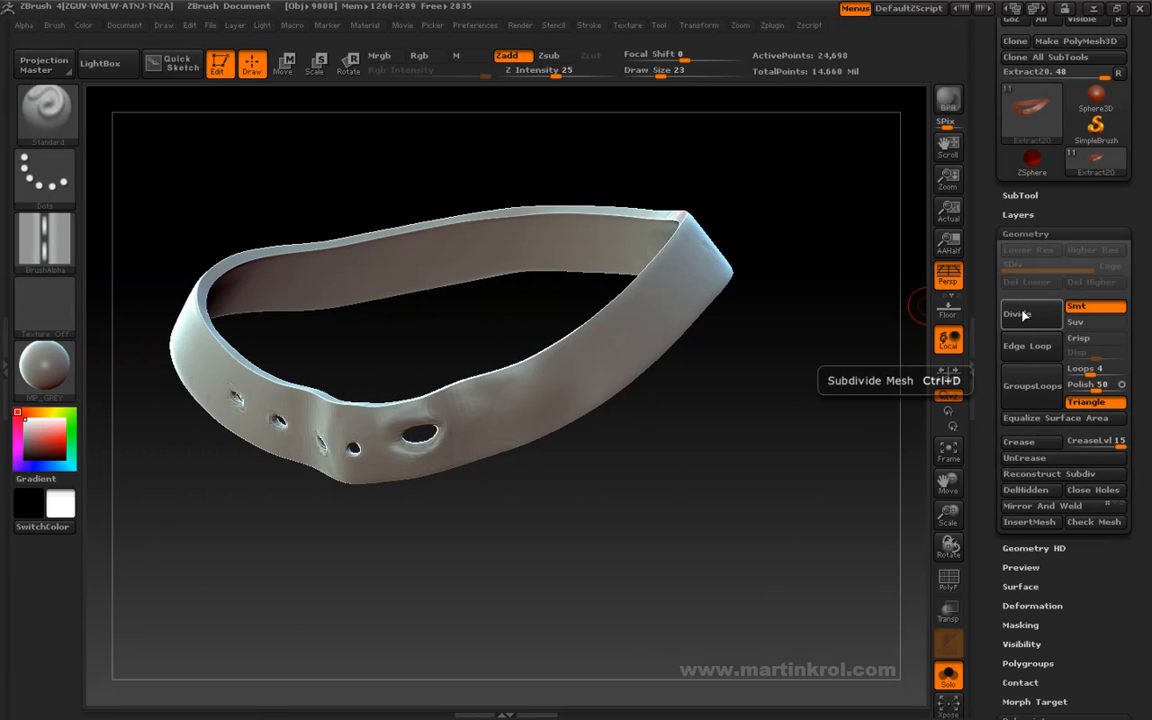
left_click_drag(740, 406, 745, 361)
left_click_drag(599, 316, 710, 266)
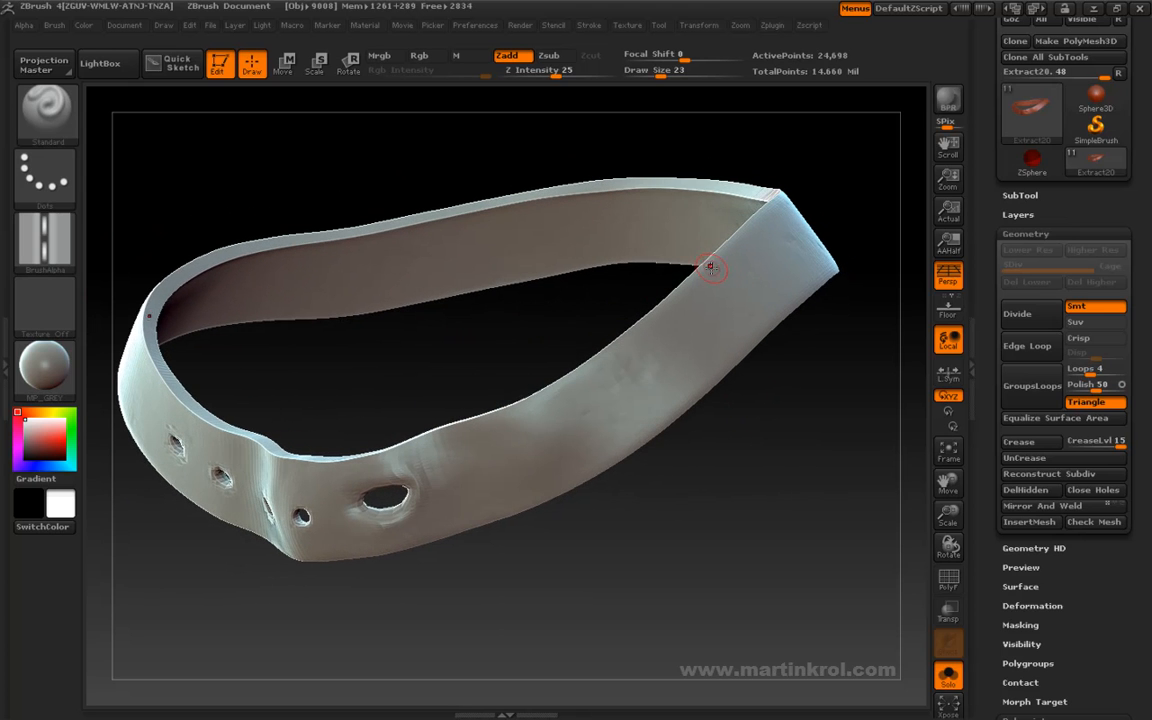
mouse_move(673, 316)
left_mouse_down()
mouse_move(545, 335)
mouse_move(470, 372)
mouse_move(455, 462)
left_mouse_up()
key("ctrl+z")
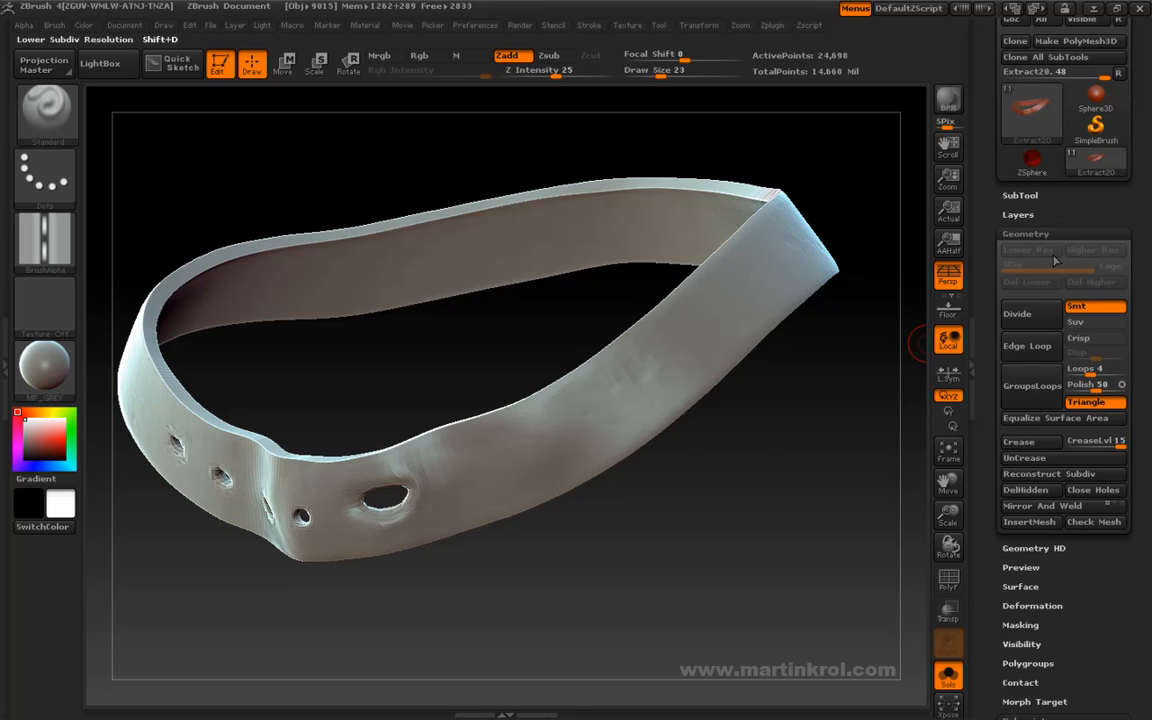
left_click(1037, 319)
left_click(1037, 319)
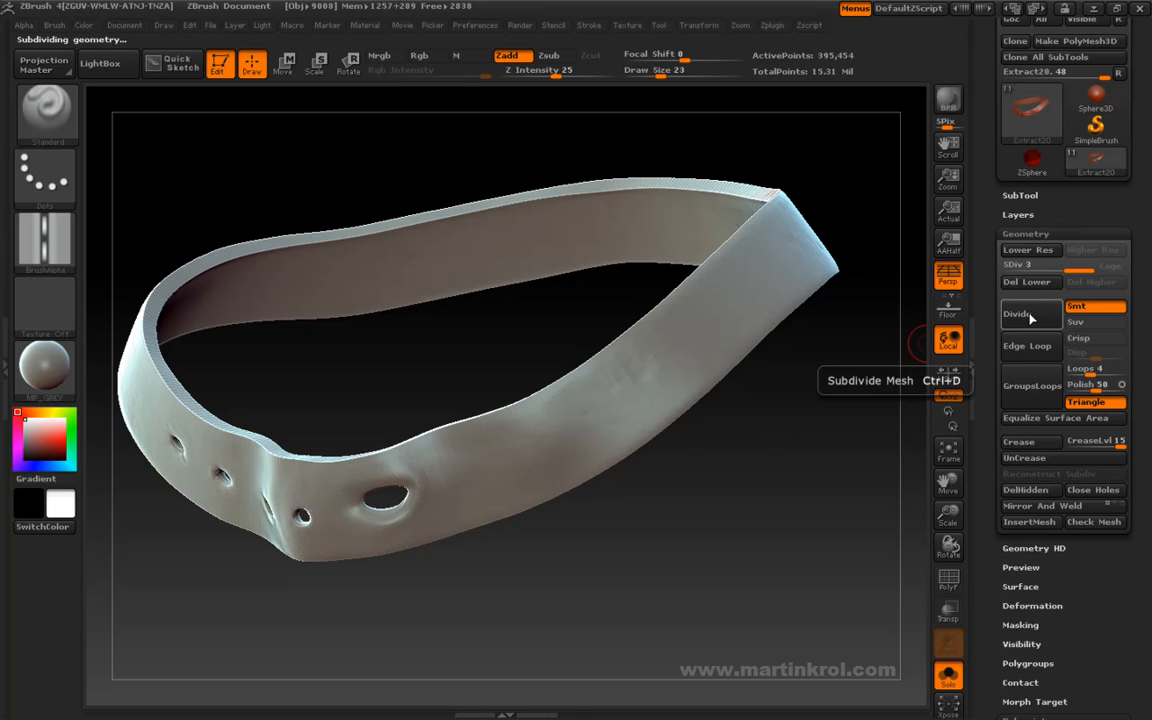
Step: Try stitch strokes at draw size 23 along the upper edge of the subdivided belt and undo them
mouse_move(777, 378)
left_mouse_down()
mouse_move(725, 303)
mouse_move(548, 333)
mouse_move(426, 465)
mouse_move(419, 370)
mouse_move(430, 475)
left_mouse_up()
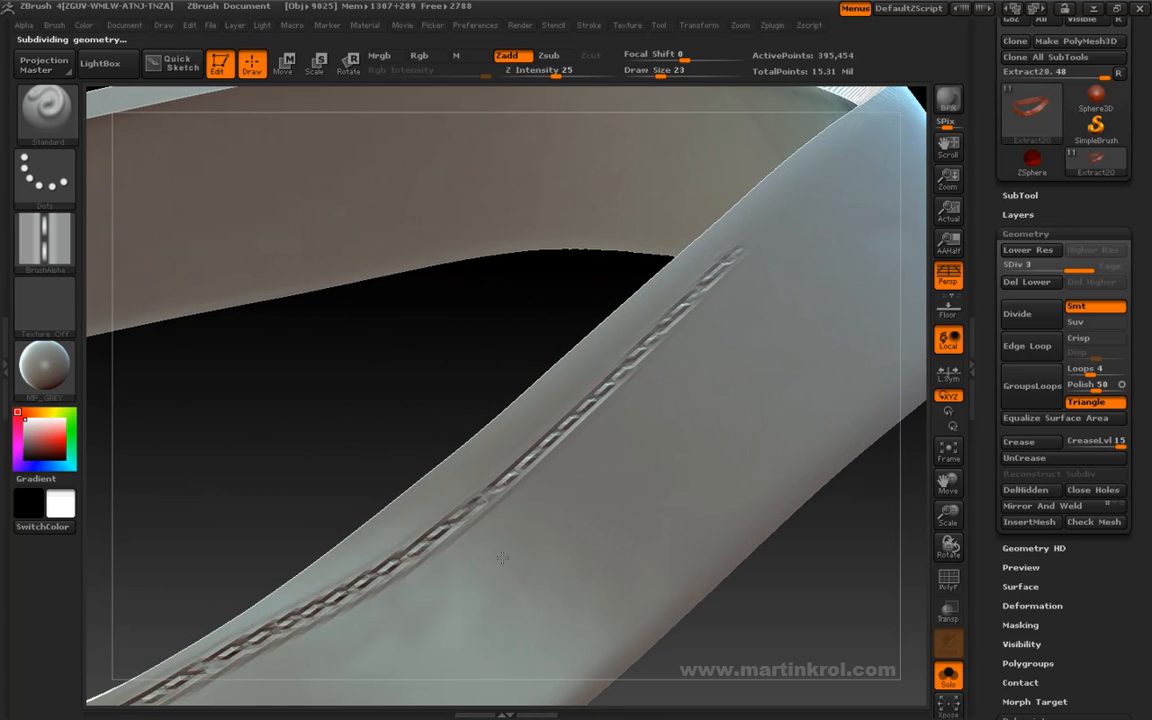
left_click_drag(336, 481, 393, 303, "alt")
left_click_drag(359, 428, 527, 314)
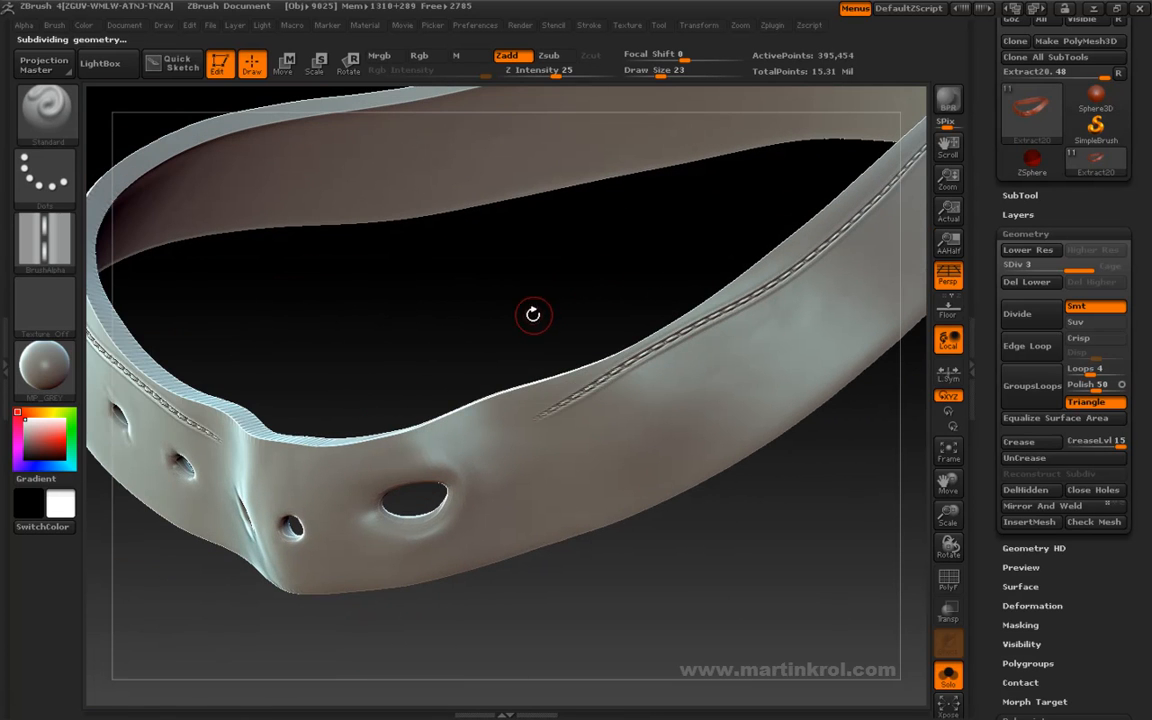
left_click_drag(473, 355, 319, 424, "alt")
left_click_drag(409, 594, 436, 581)
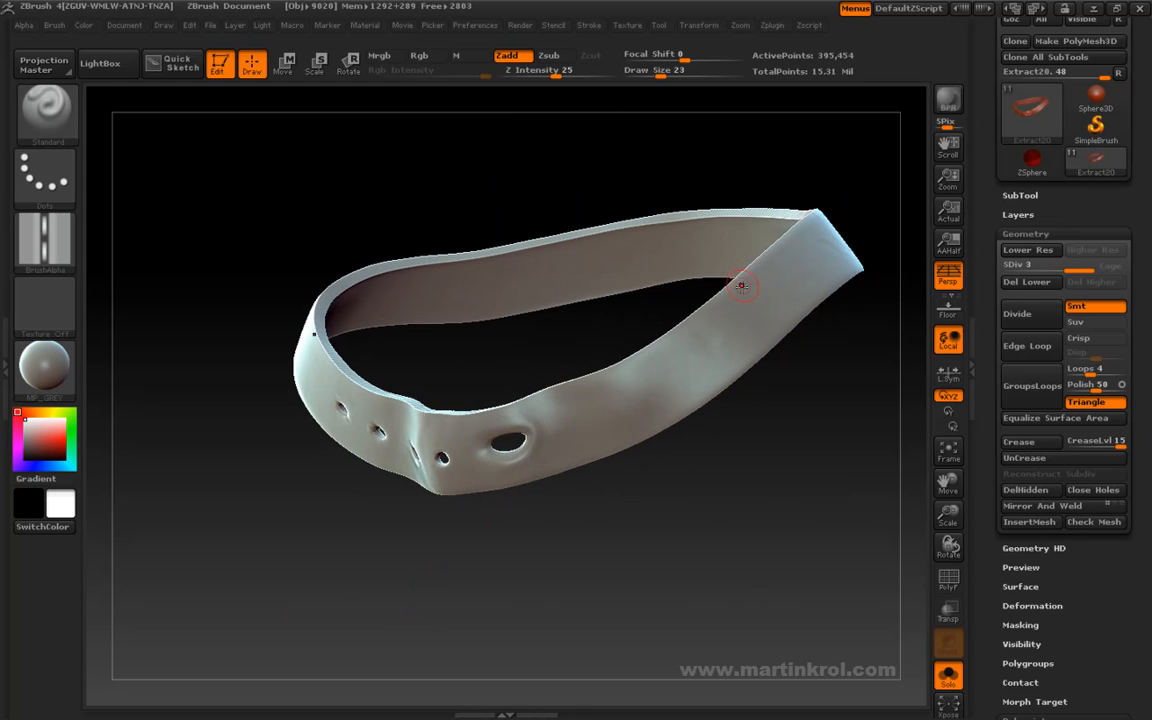
left_click_drag(701, 332, 540, 418)
key("ctrl+z")
Step: Set the draw size to 53 and stroke a row of stitches along the belt's upper edge from the side to the front
left_click_drag(735, 484, 712, 530, "alt")
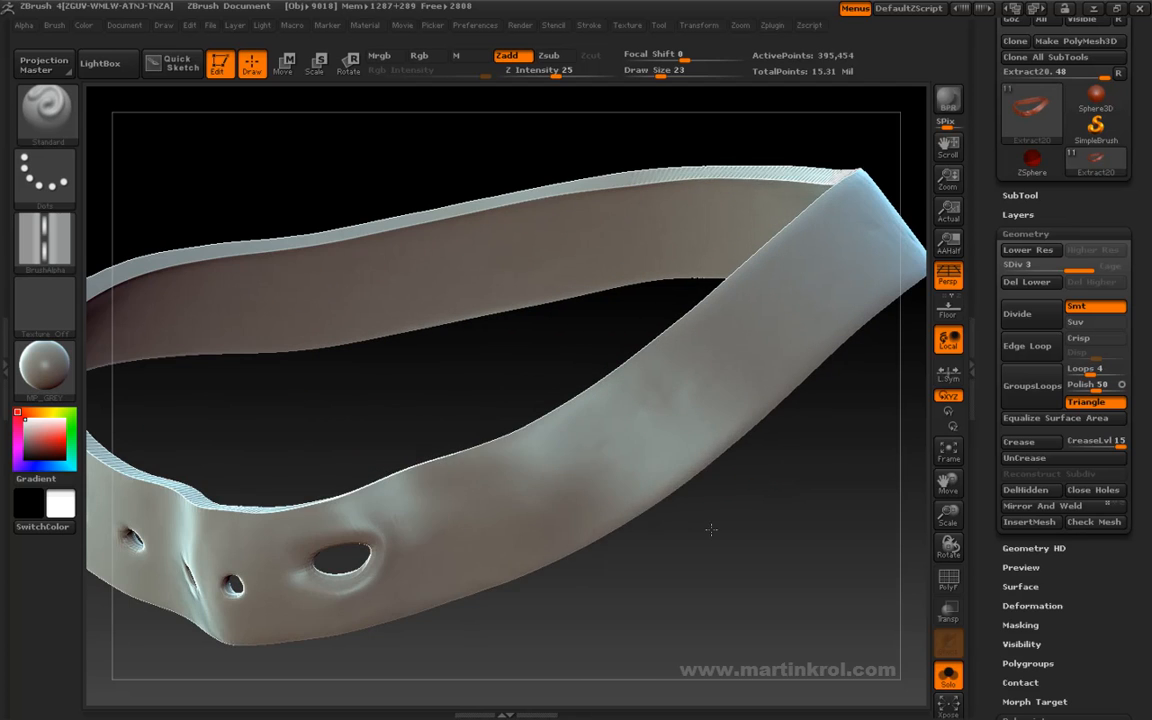
key("space")
left_click_drag(661, 424, 674, 424)
mouse_move(458, 393)
left_mouse_down("alt")
mouse_move(468, 377)
mouse_move(517, 393)
left_mouse_up("alt")
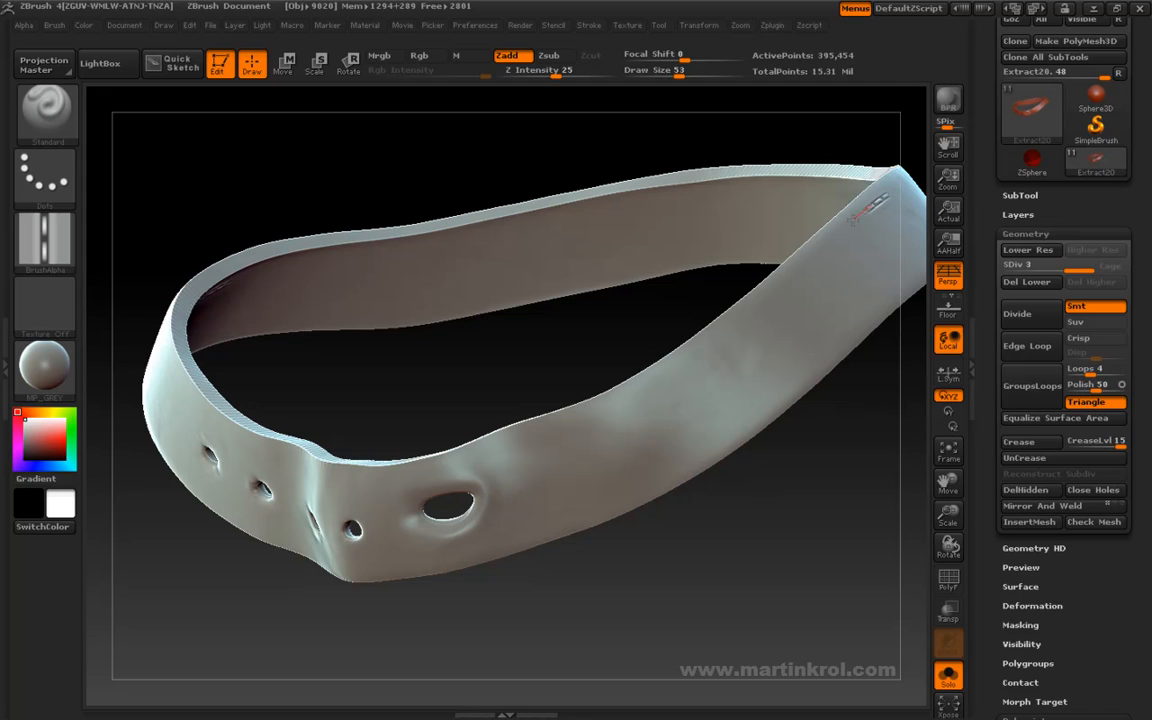
mouse_move(818, 252)
left_mouse_down()
mouse_move(645, 365)
mouse_move(597, 415)
mouse_move(388, 482)
left_mouse_up()
mouse_move(396, 419)
left_mouse_down("alt")
mouse_move(437, 262)
mouse_move(437, 275)
left_mouse_up("alt")
mouse_move(392, 457)
left_mouse_down("alt")
mouse_move(316, 562)
mouse_move(432, 571)
mouse_move(535, 496)
mouse_move(785, 401)
mouse_move(687, 550)
mouse_move(674, 535)
mouse_move(690, 500)
left_mouse_up("alt")
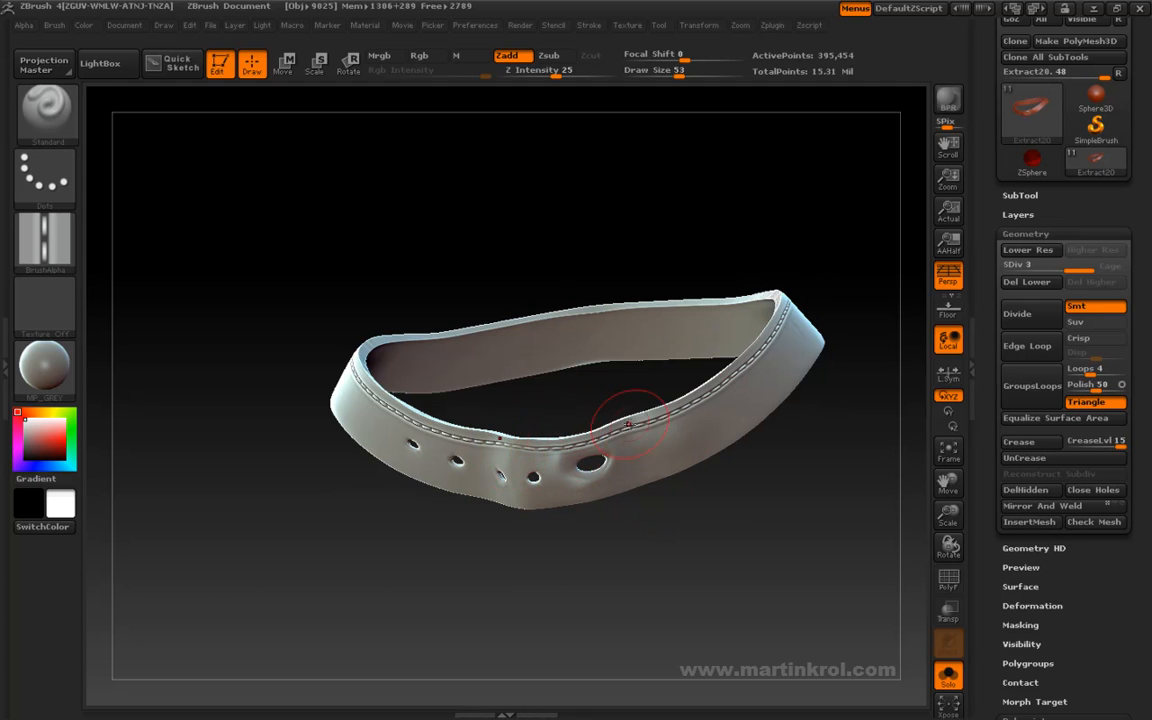
left_click_drag(589, 401, 613, 527)
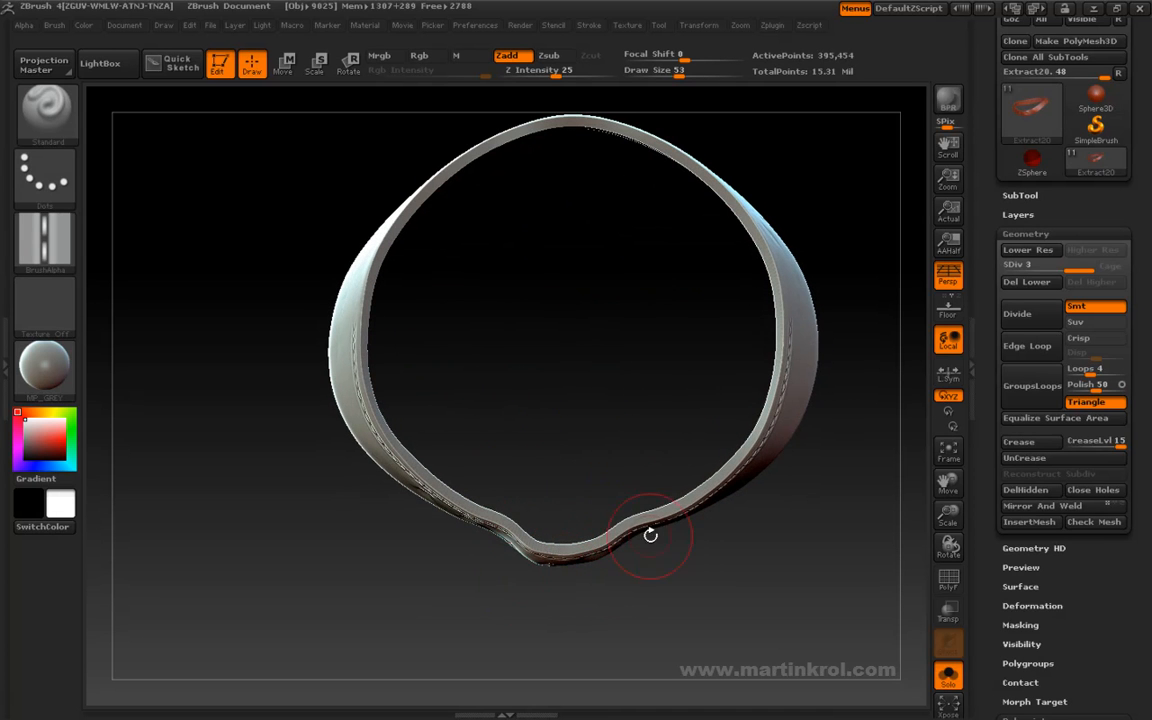
left_click_drag(575, 464, 680, 285)
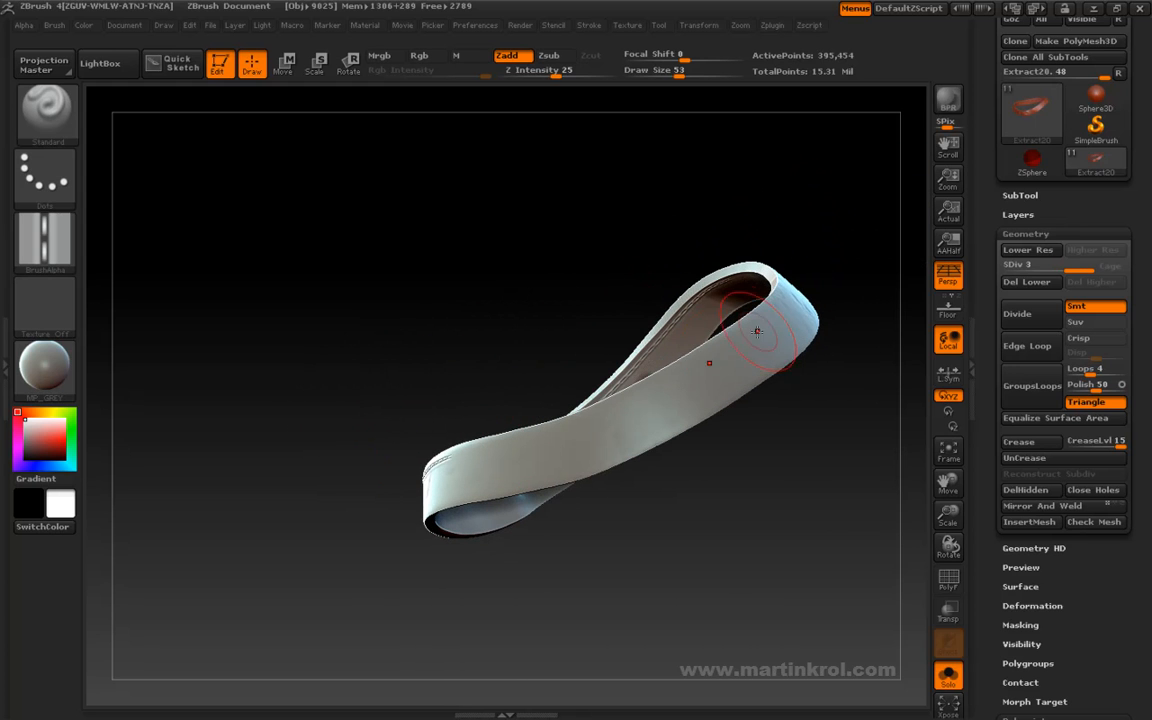
Step: Set the brush draw size to 44 and run a stitch line along the belt's upper outer edge from the large hole towards the side
left_click_drag(514, 430, 702, 327)
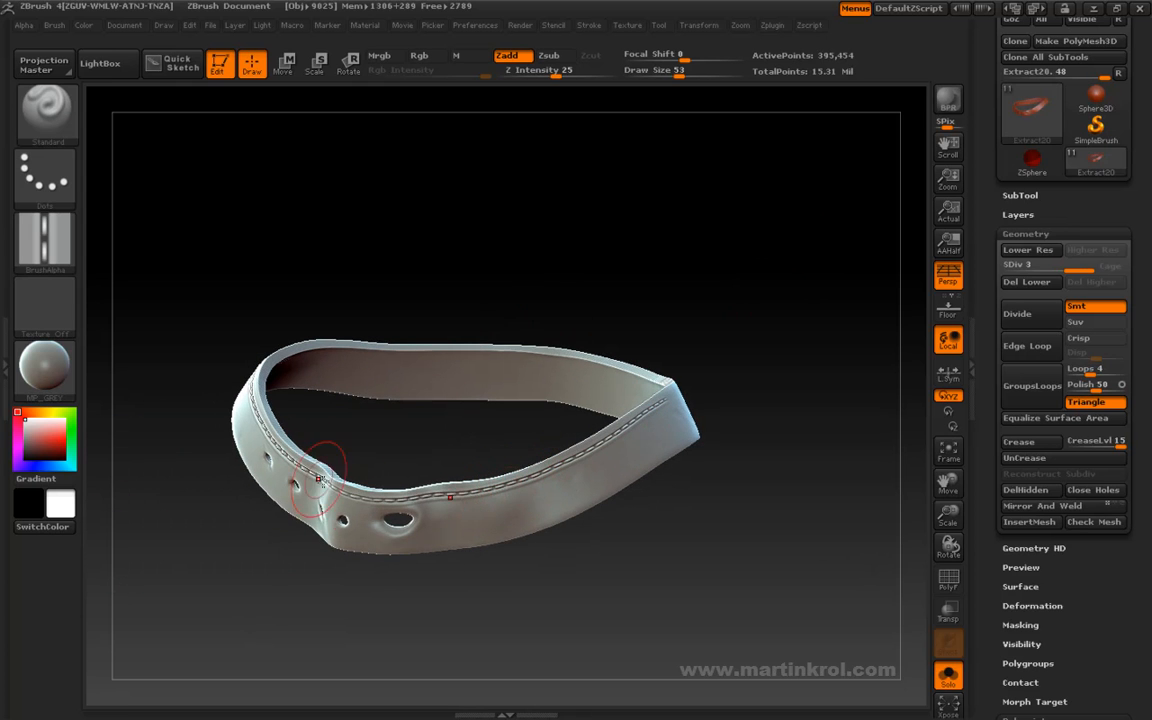
left_click_drag(560, 590, 615, 546)
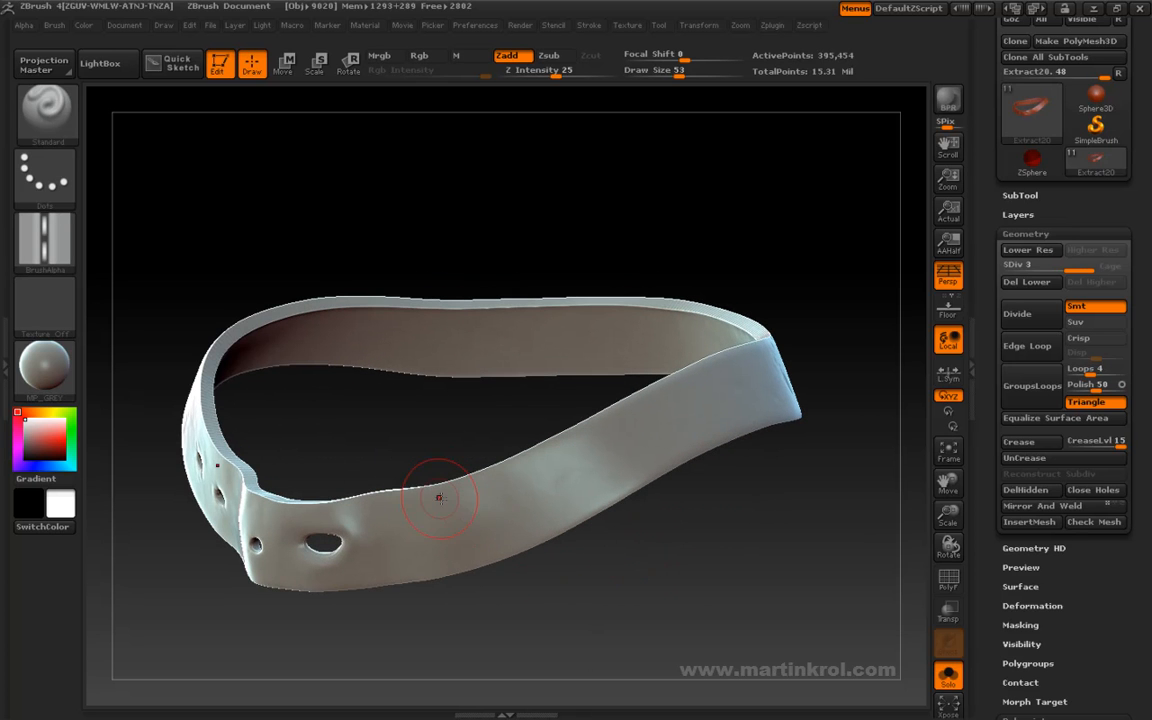
key("space")
mouse_move(443, 480)
left_mouse_down()
mouse_move(450, 417)
mouse_move(405, 497)
left_mouse_up()
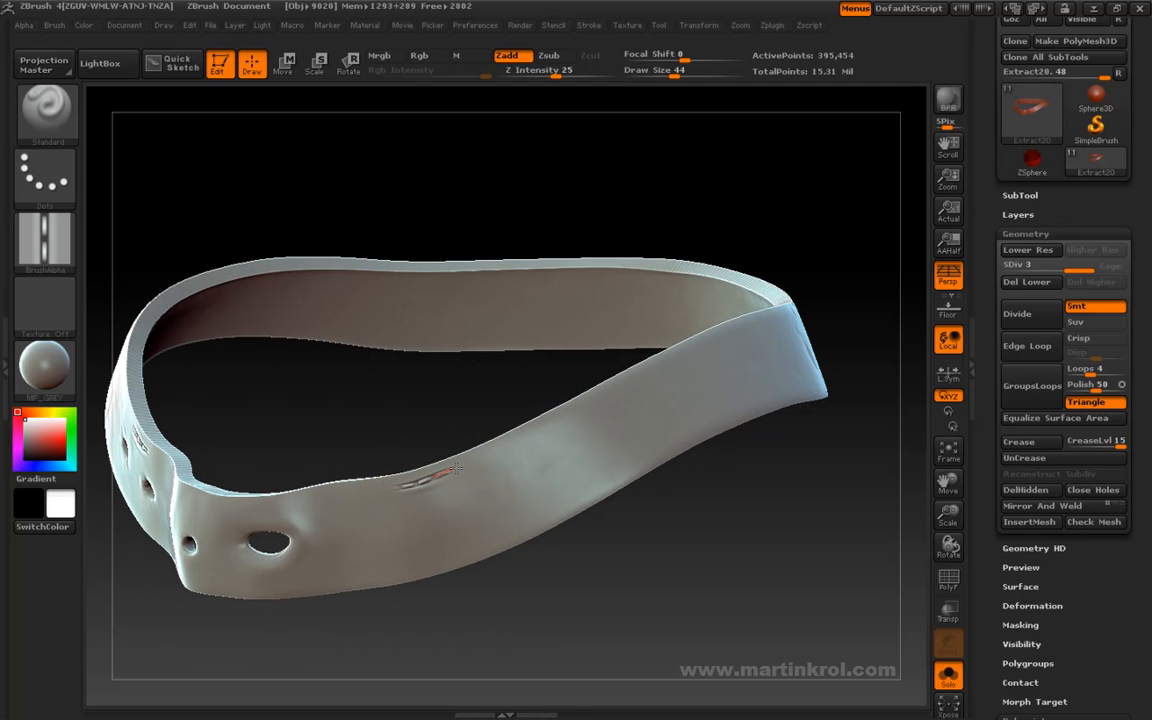
left_click_drag(483, 458, 565, 416)
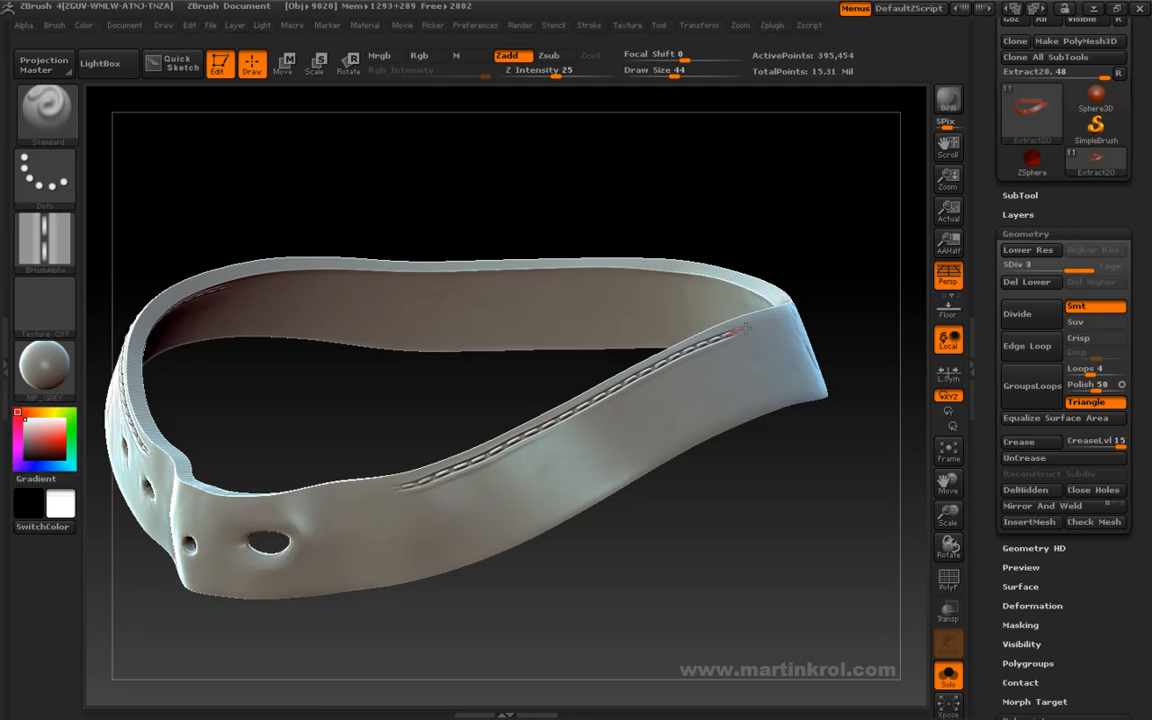
Step: Continue the upper-edge stitch line across the back of the belt and join it to the stitching at the side
mouse_move(828, 275)
left_mouse_down()
mouse_move(674, 329)
mouse_move(640, 360)
left_mouse_up()
mouse_move(485, 435)
left_mouse_down()
mouse_move(540, 476)
mouse_move(458, 476)
mouse_move(470, 438)
left_mouse_up()
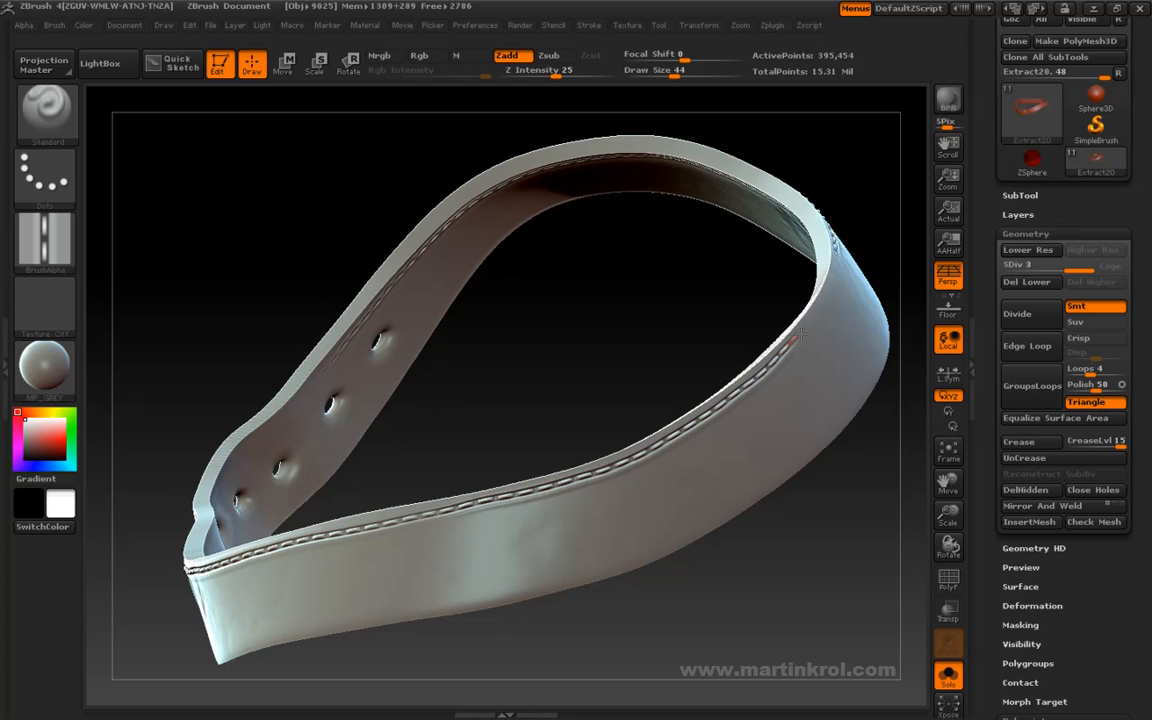
mouse_move(708, 300)
left_mouse_down()
mouse_move(715, 329)
mouse_move(676, 273)
mouse_move(369, 344)
mouse_move(445, 485)
left_mouse_up()
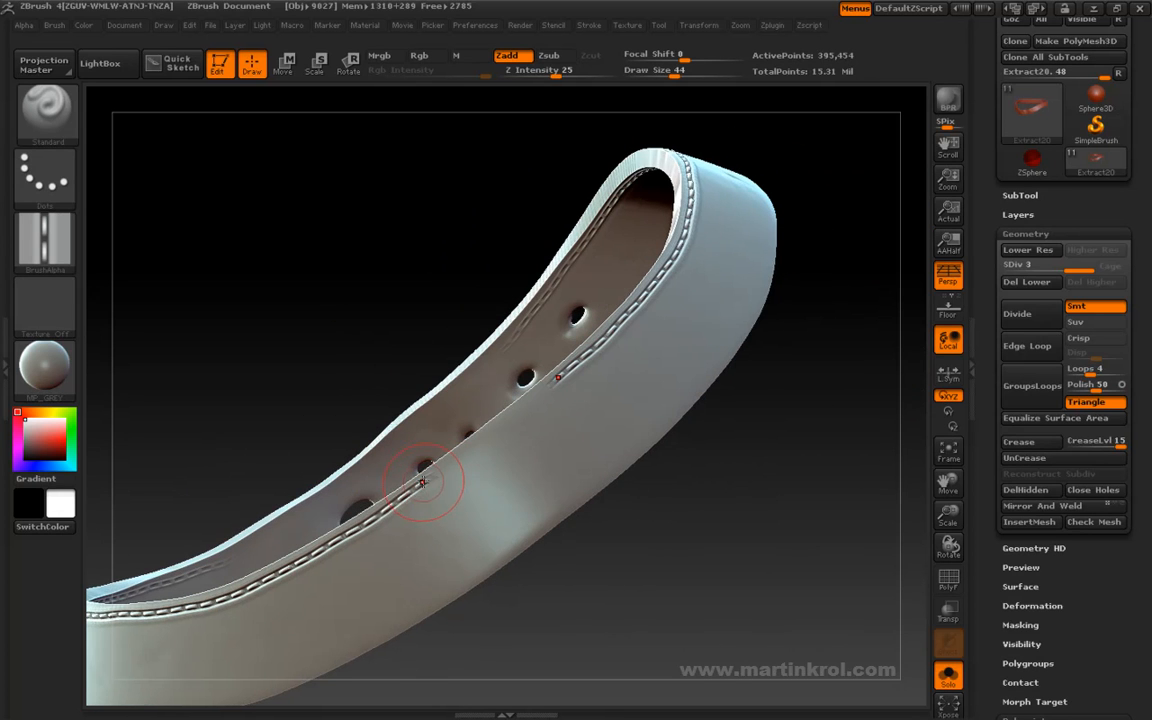
left_click_drag(441, 470, 519, 419)
mouse_move(679, 530)
left_mouse_down()
mouse_move(663, 437)
mouse_move(630, 470)
mouse_move(694, 419)
mouse_move(669, 471)
mouse_move(643, 483)
mouse_move(705, 449)
mouse_move(612, 460)
mouse_move(674, 458)
mouse_move(645, 476)
mouse_move(702, 453)
mouse_move(706, 582)
mouse_move(563, 501)
mouse_move(617, 565)
mouse_move(545, 558)
mouse_move(399, 486)
mouse_move(709, 394)
left_mouse_up()
key("ctrl+z")
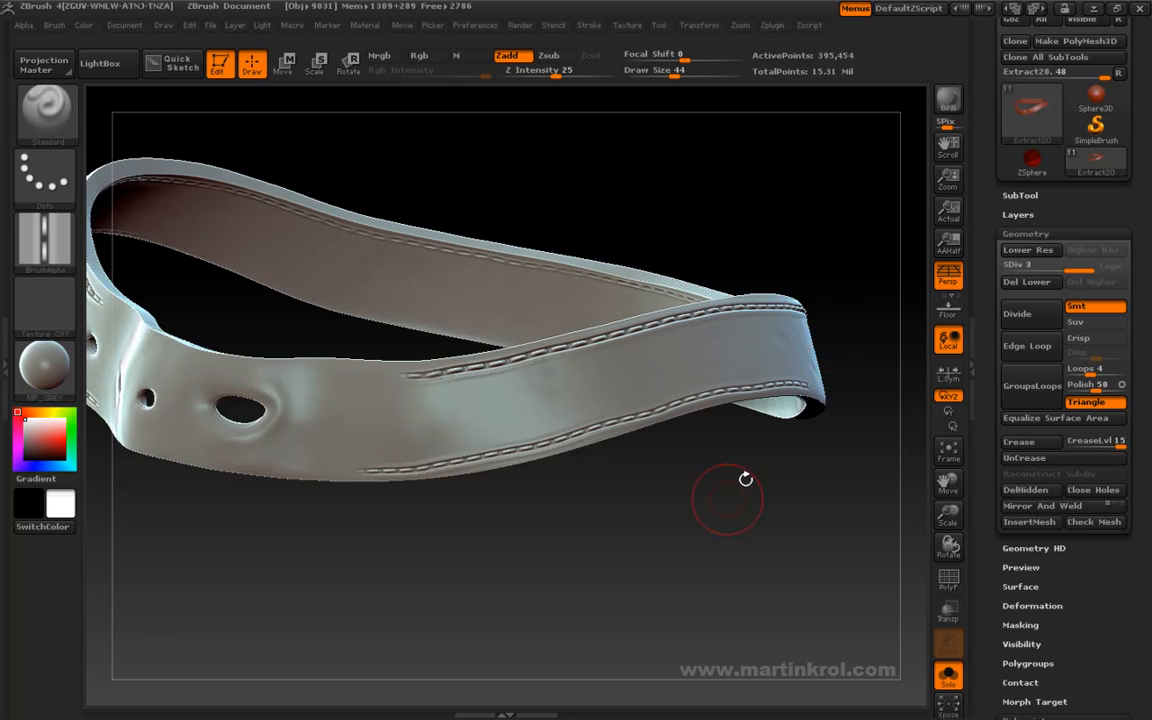
left_click_drag(746, 481, 560, 481)
left_click_drag(520, 538, 419, 580)
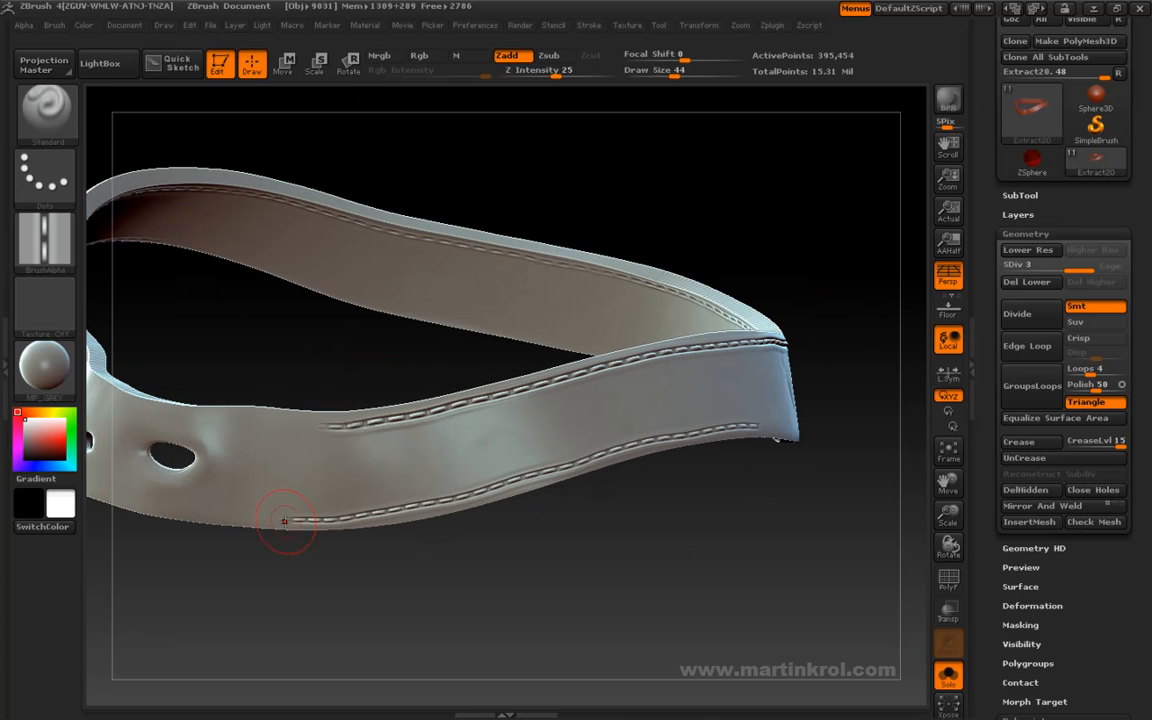
key("ctrl+z")
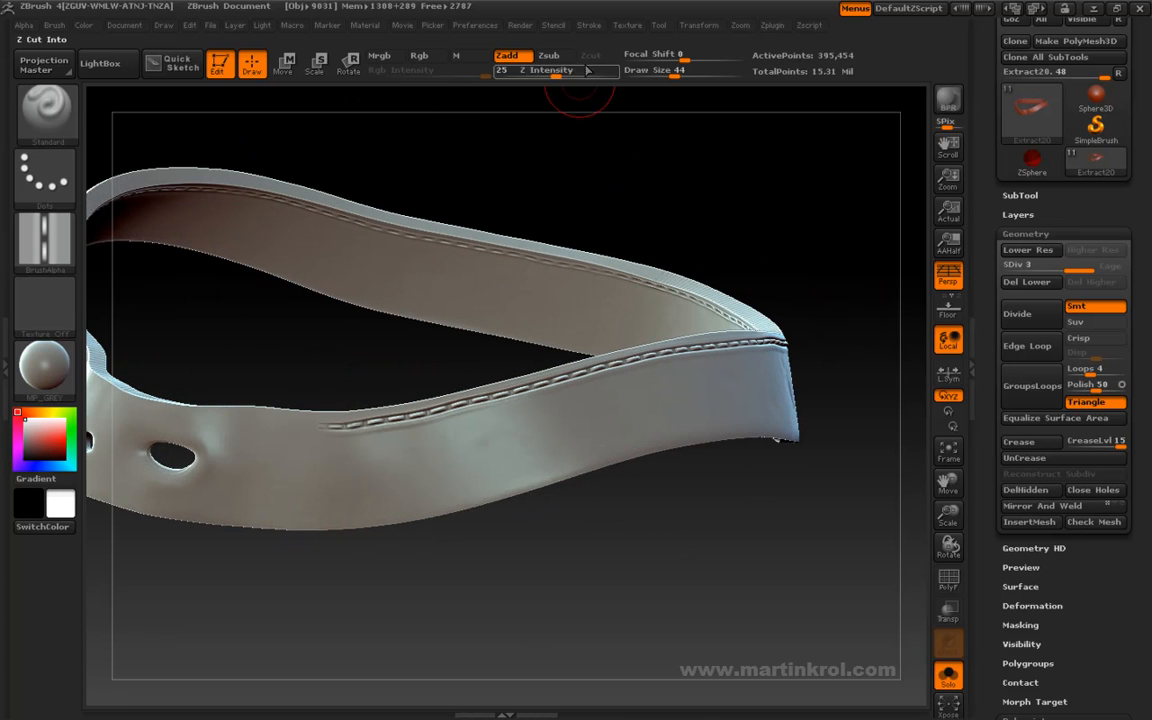
Step: Increase the stroke's LazyRadius and stitch along the belt's lower outer edge from the front to the side bend
left_click(588, 25)
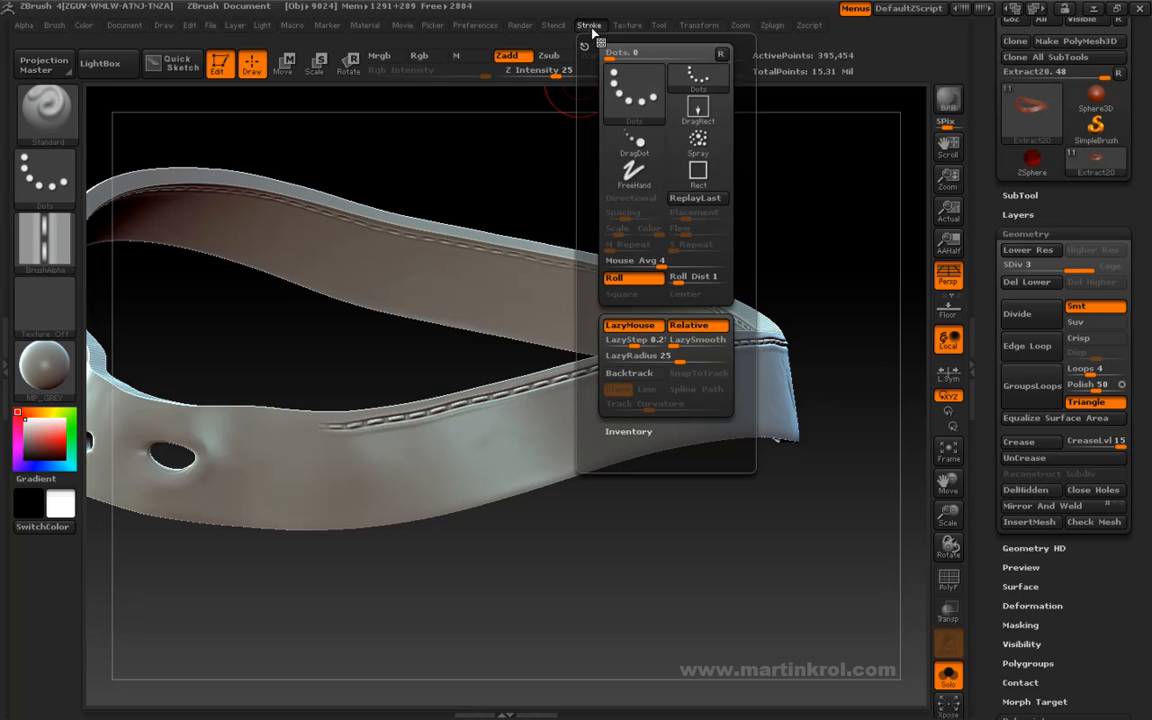
left_click_drag(681, 360, 693, 361)
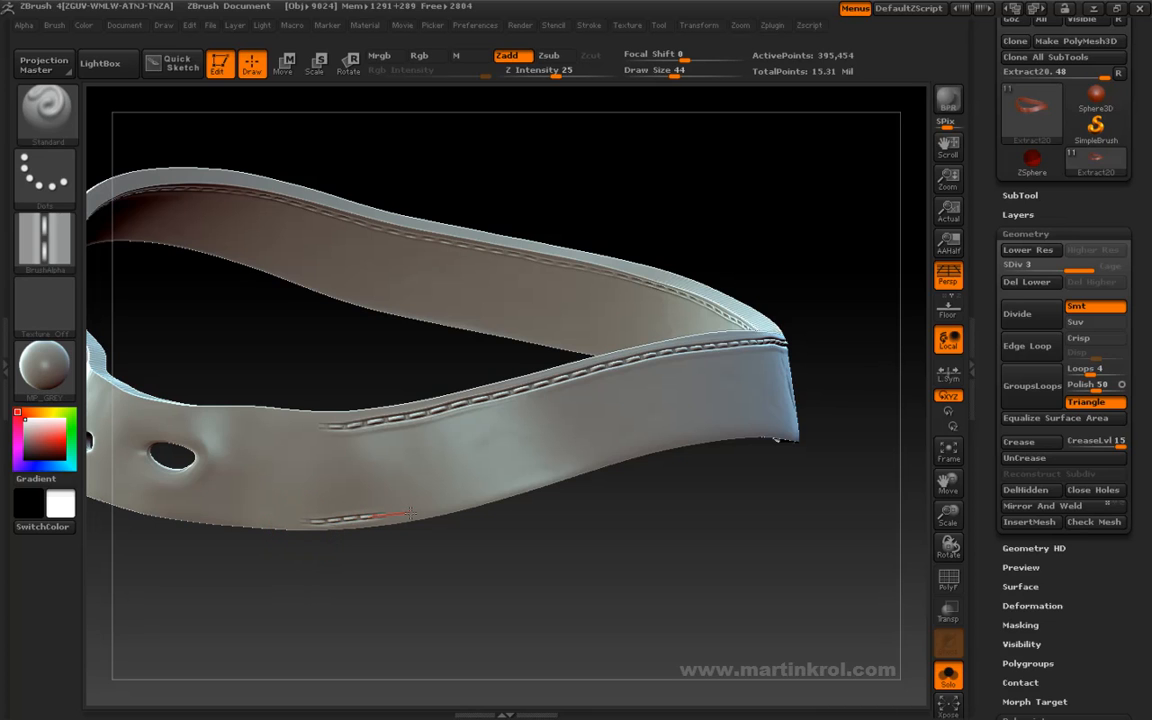
left_click_drag(485, 496, 492, 494)
key("ctrl+z")
left_click_drag(469, 500, 582, 463)
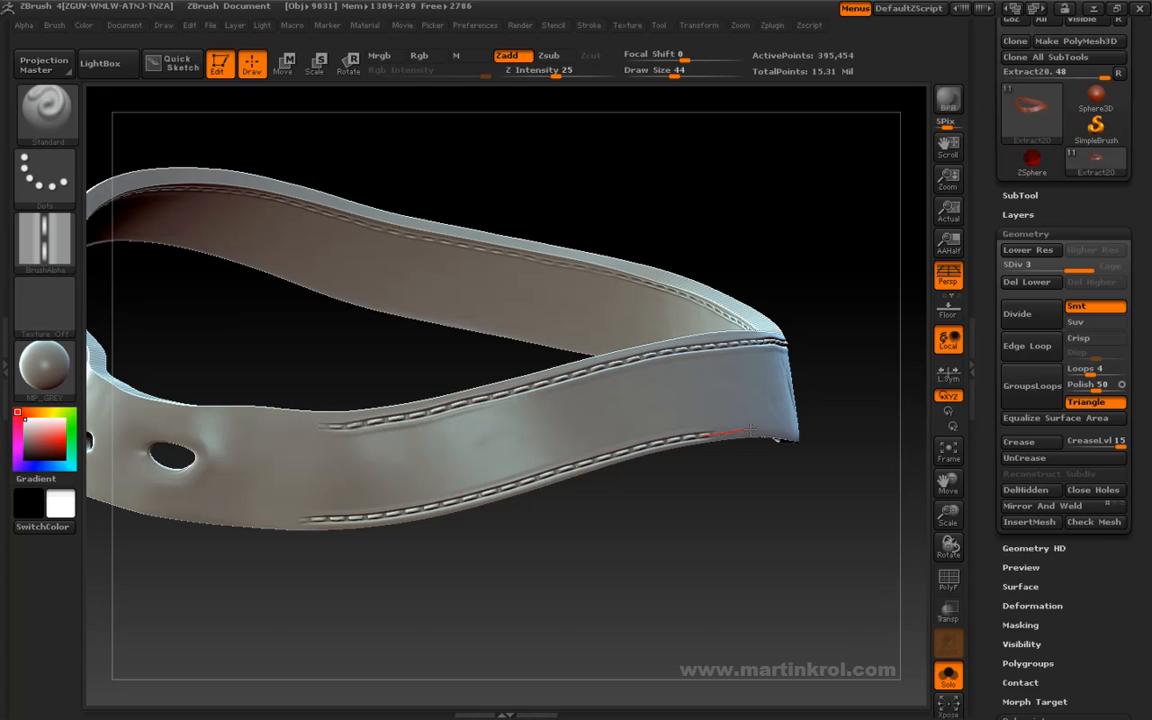
left_click_drag(770, 430, 794, 427)
Step: Carry the lower-edge stitching across the back of the belt and around the bend, closing the gap at the side
mouse_move(794, 496)
left_mouse_down("alt")
mouse_move(508, 588)
mouse_move(447, 576)
left_mouse_up("alt")
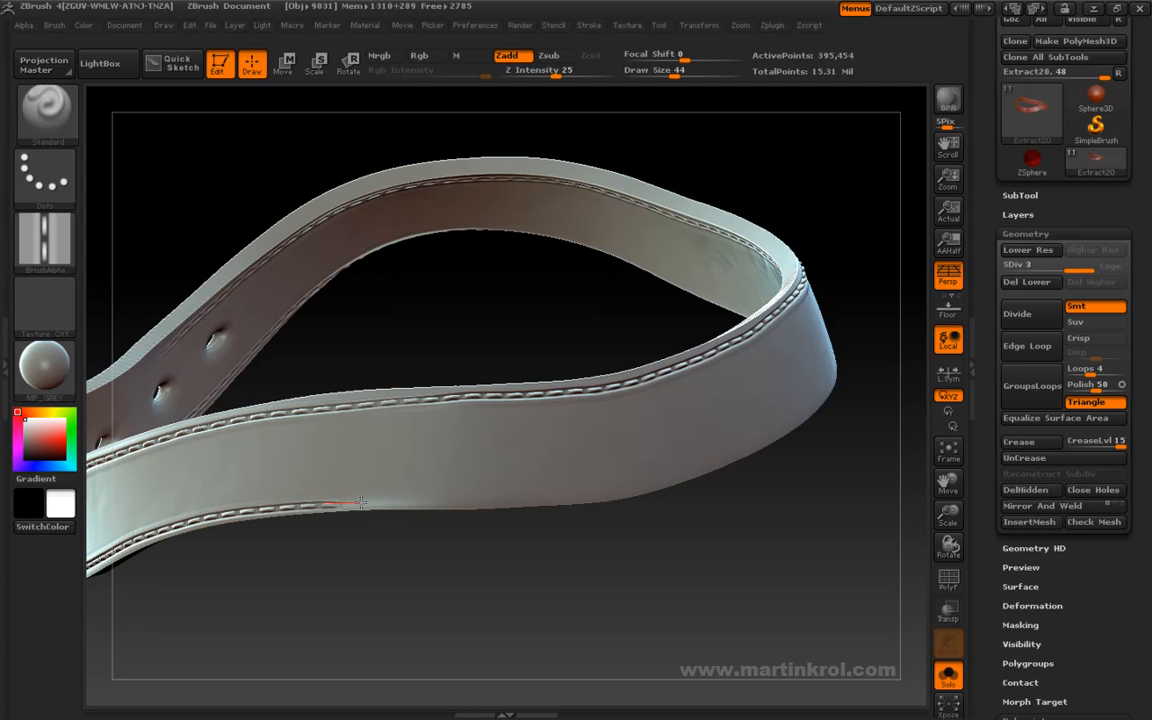
mouse_move(379, 501)
left_mouse_down()
mouse_move(411, 495)
mouse_move(384, 500)
left_mouse_up()
mouse_move(348, 536)
left_mouse_down()
mouse_move(338, 580)
mouse_move(334, 514)
mouse_move(478, 496)
left_mouse_up()
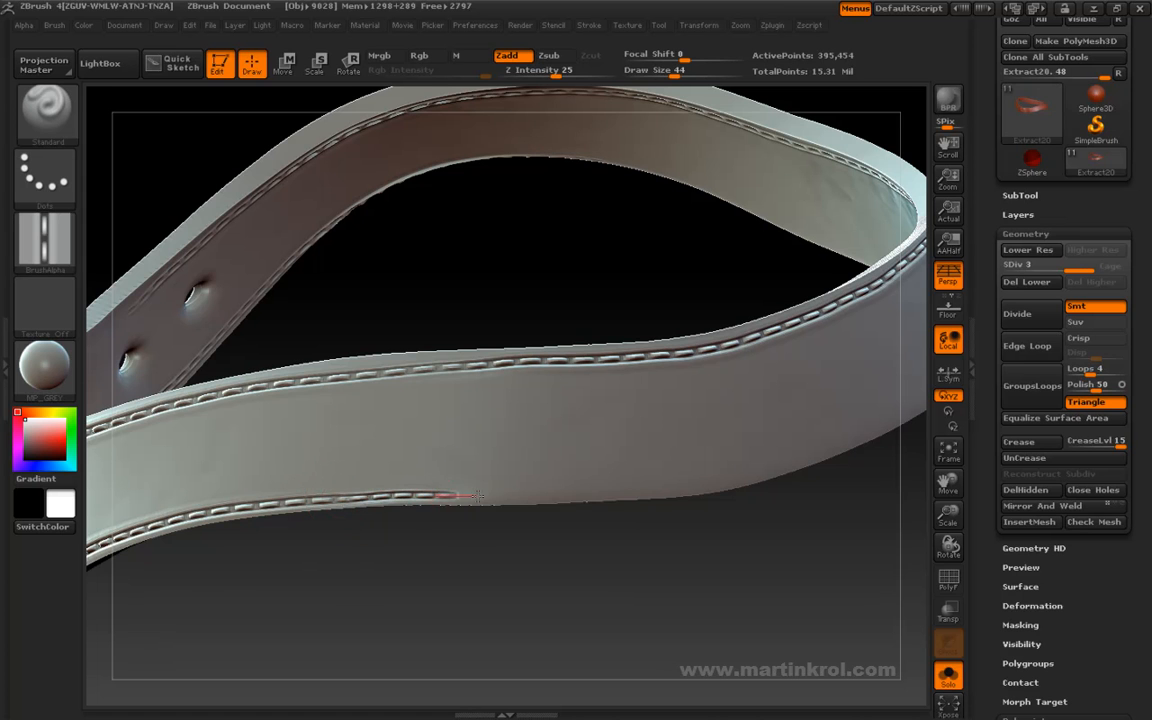
left_click_drag(450, 585, 404, 527)
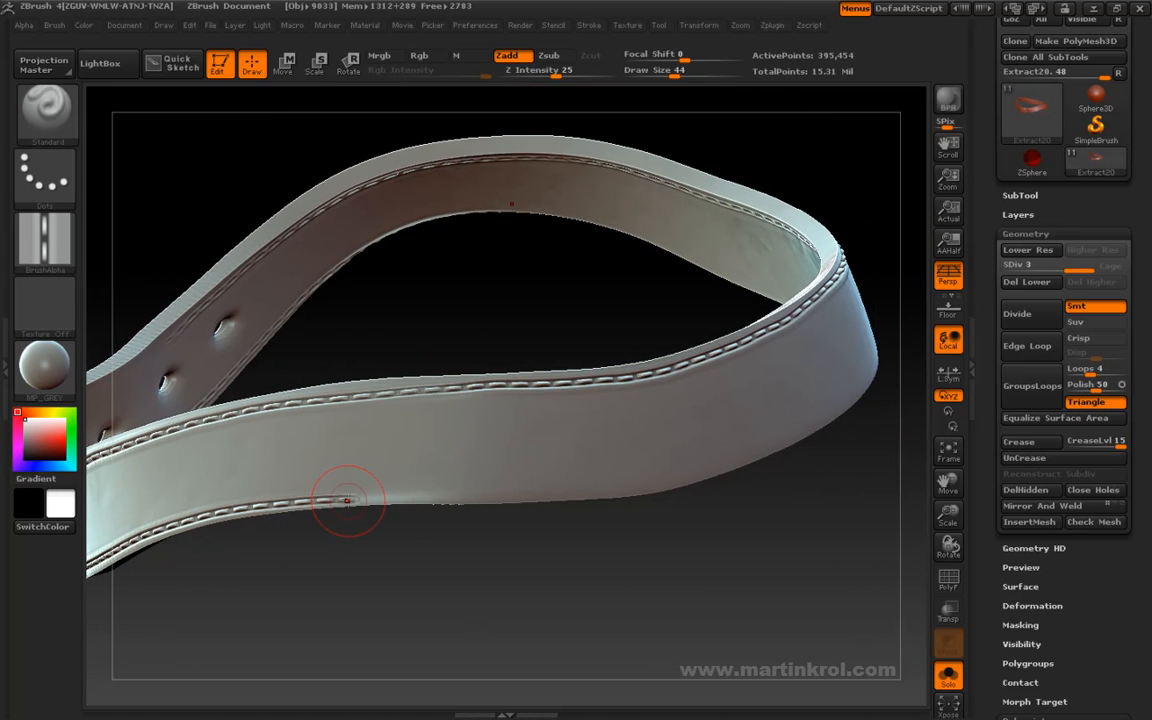
left_click_drag(396, 497, 474, 496)
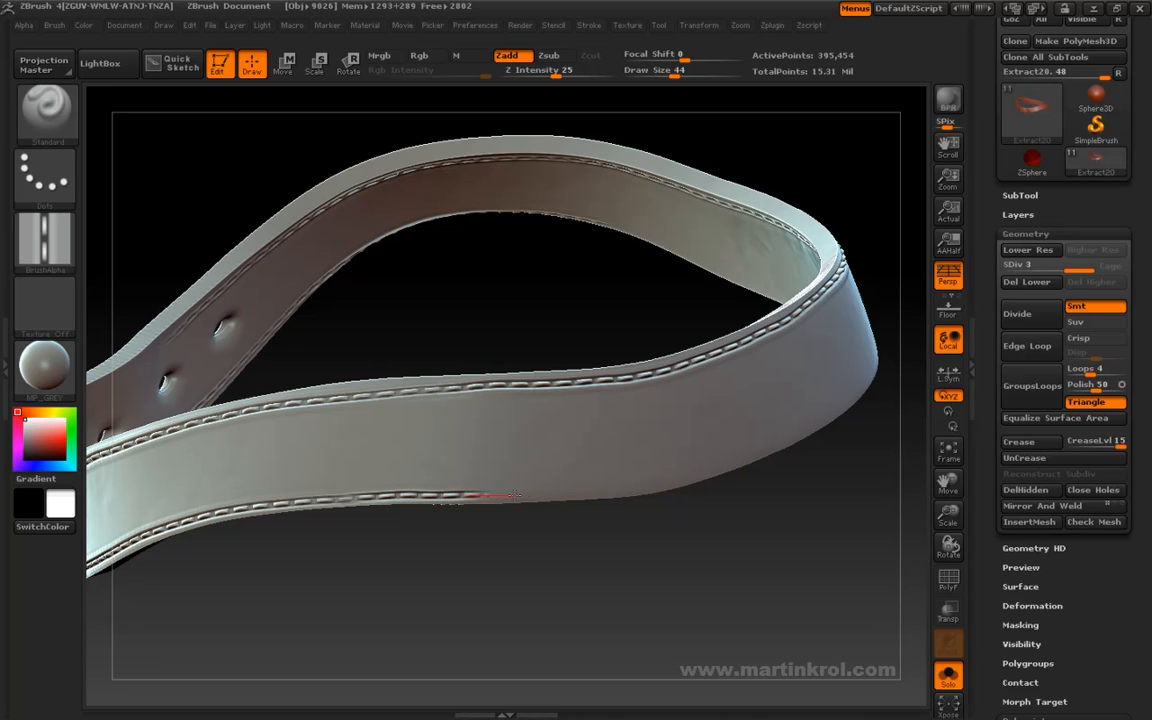
left_click_drag(576, 491, 598, 489)
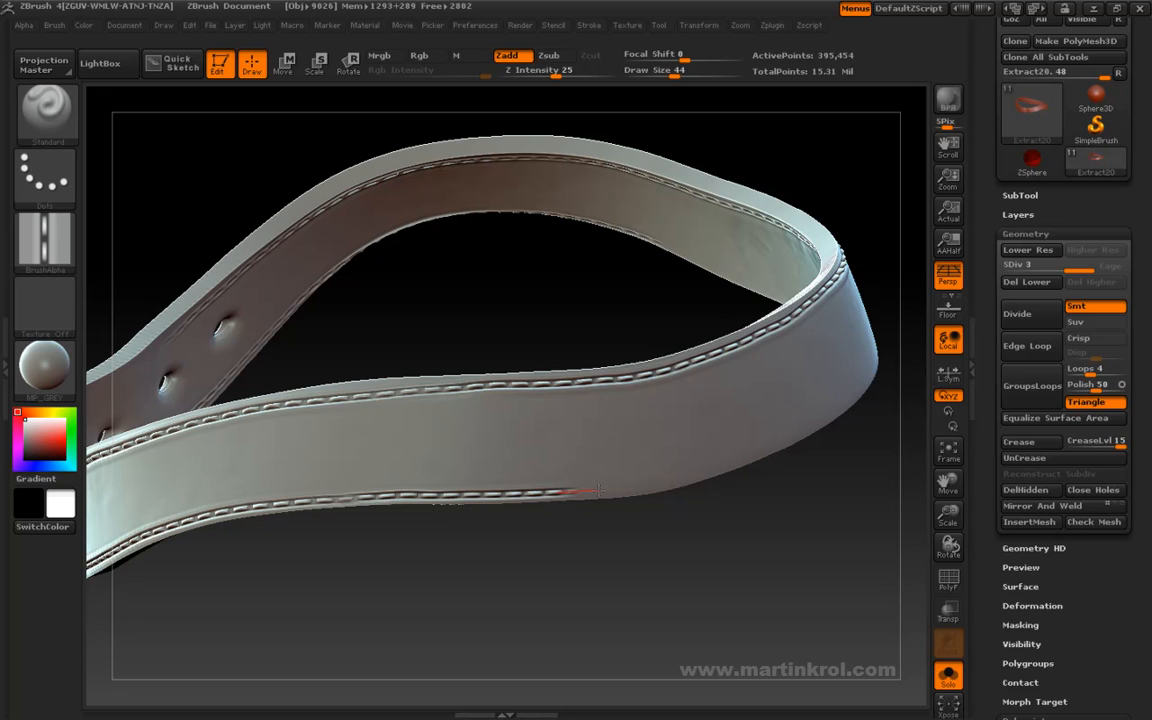
left_click_drag(677, 482, 748, 456)
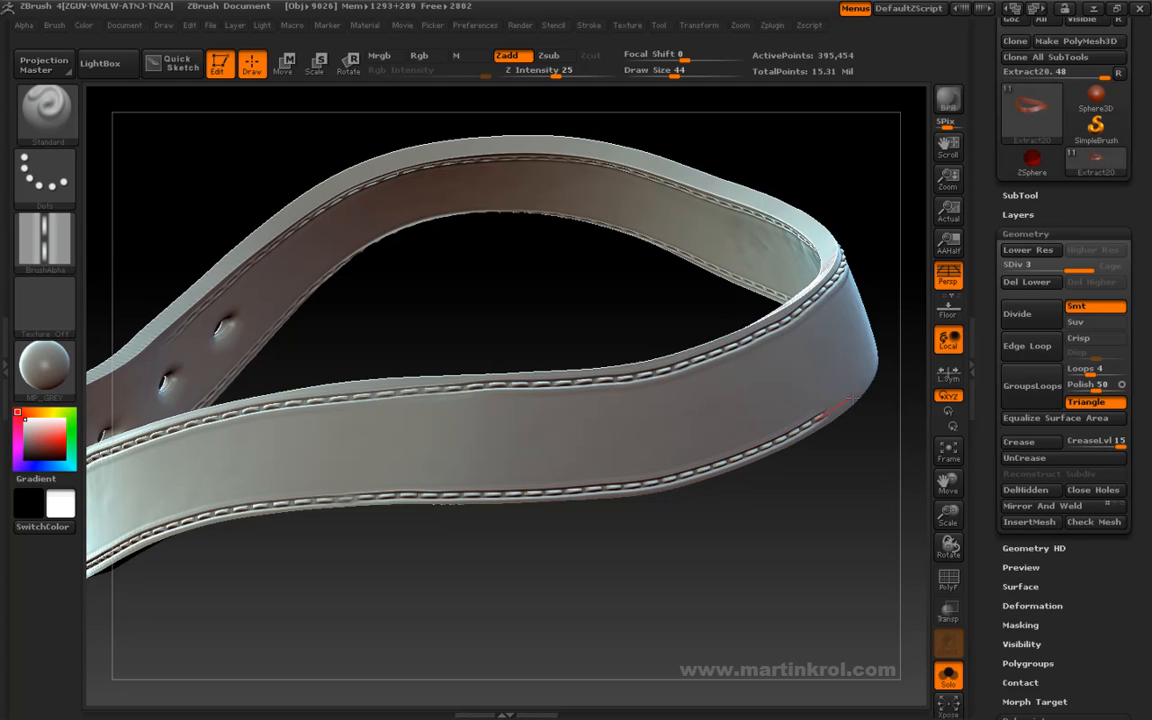
left_click_drag(866, 383, 497, 516)
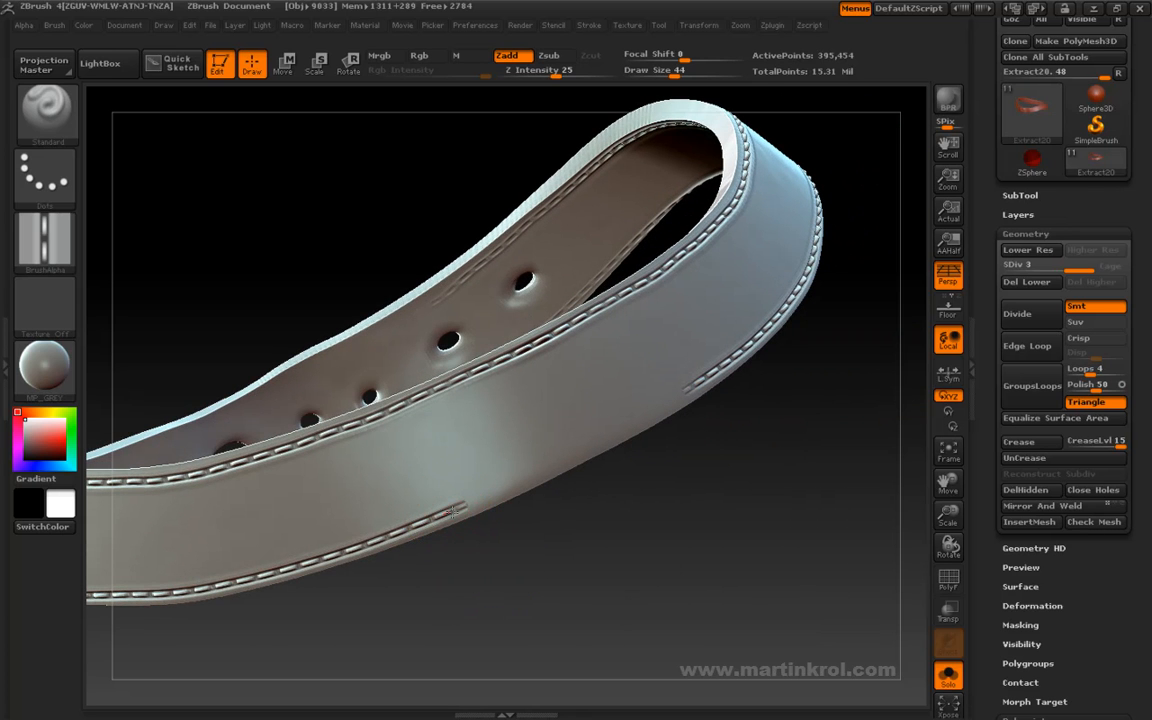
left_click_drag(485, 498, 615, 433)
Step: Bridge the remaining gap in the upper-edge stitching above the holes at the front of the belt
left_click_drag(656, 527, 645, 463, "alt")
mouse_move(586, 514)
left_mouse_down("alt")
mouse_move(755, 431)
mouse_move(548, 558)
mouse_move(578, 545)
mouse_move(534, 343)
mouse_move(535, 378)
left_mouse_up("alt")
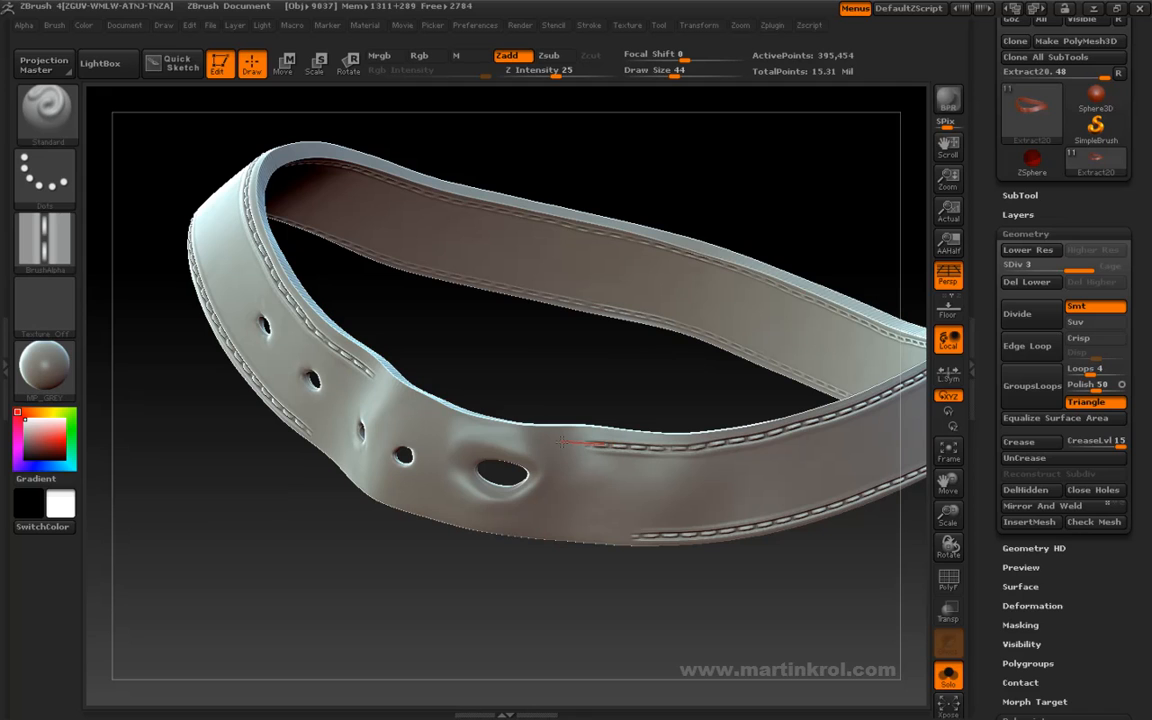
left_click_drag(523, 439, 500, 437)
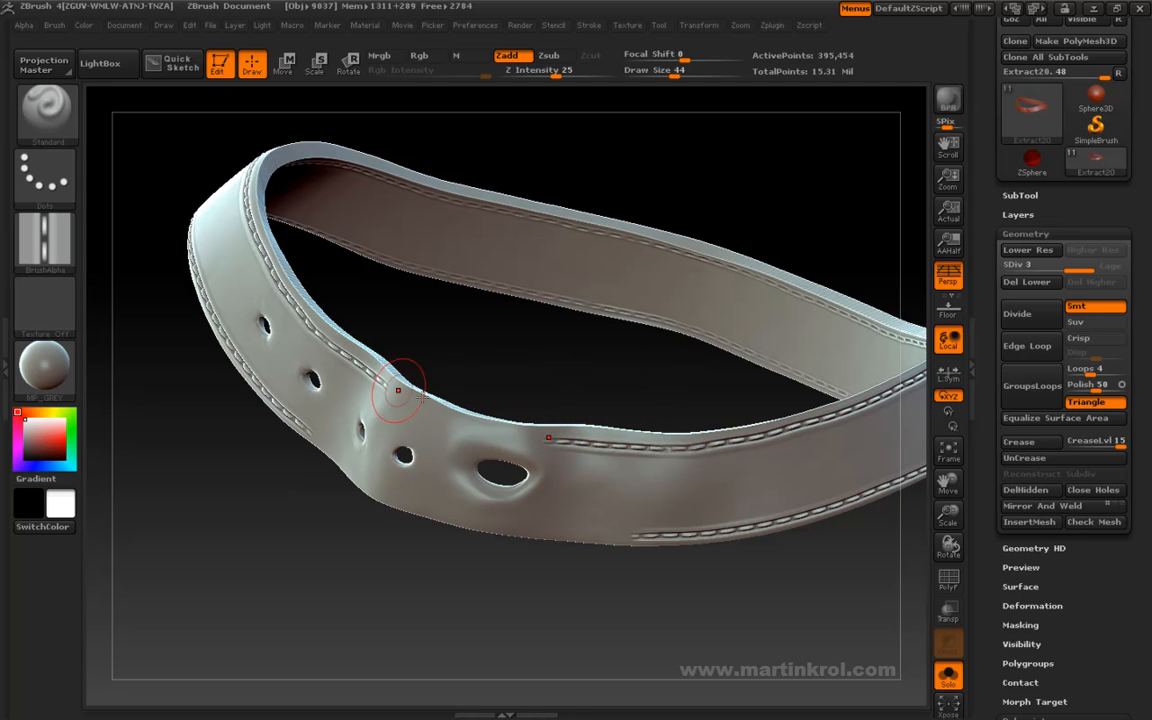
mouse_move(532, 356)
left_mouse_down("alt")
mouse_move(604, 406)
mouse_move(596, 421)
mouse_move(548, 424)
mouse_move(573, 424)
left_mouse_up("alt")
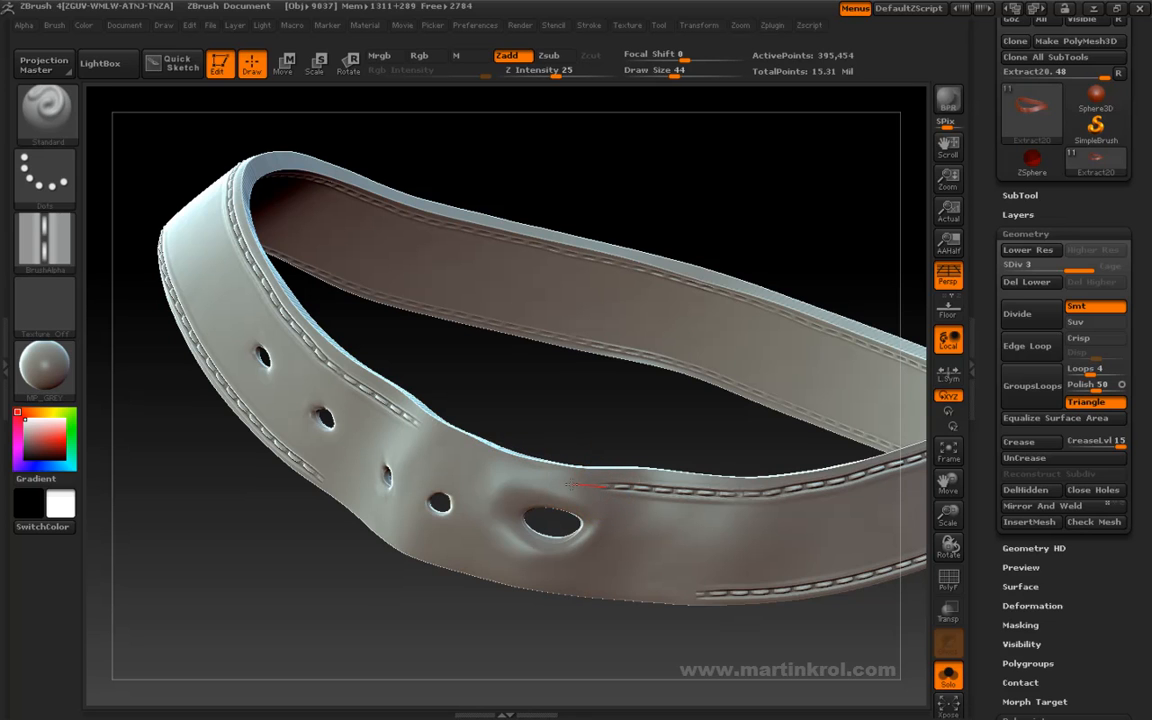
mouse_move(553, 482)
left_mouse_down()
mouse_move(449, 447)
mouse_move(395, 411)
left_mouse_up()
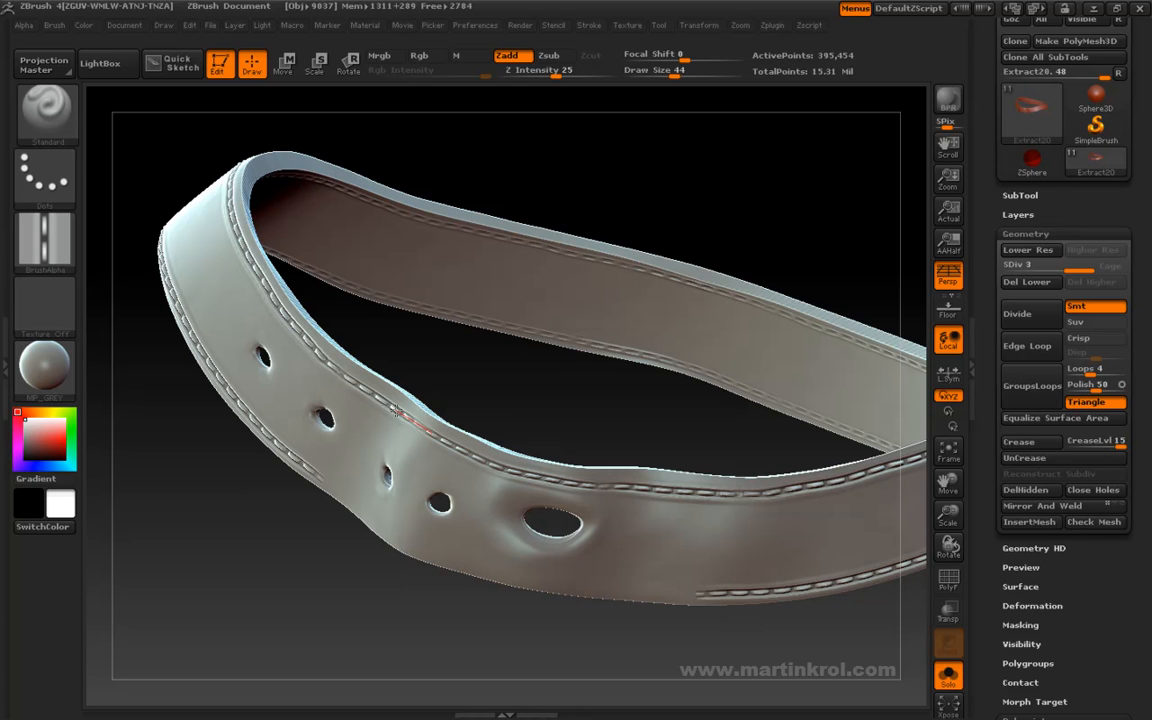
Step: Bridge the remaining gap in the lower-edge stitching below the holes at the front of the belt
left_click_drag(546, 413, 517, 445, "alt")
mouse_move(490, 591)
left_mouse_down("alt")
mouse_move(433, 524)
mouse_move(437, 558)
mouse_move(545, 510)
left_mouse_up("alt")
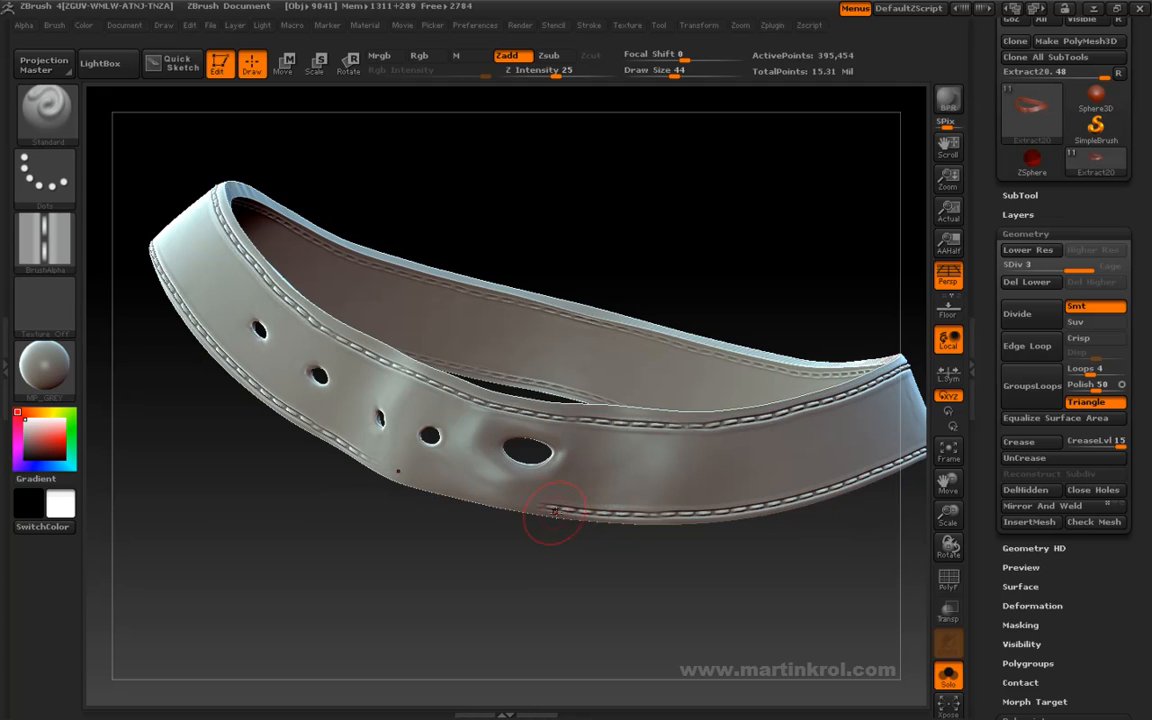
left_click_drag(386, 495, 388, 550)
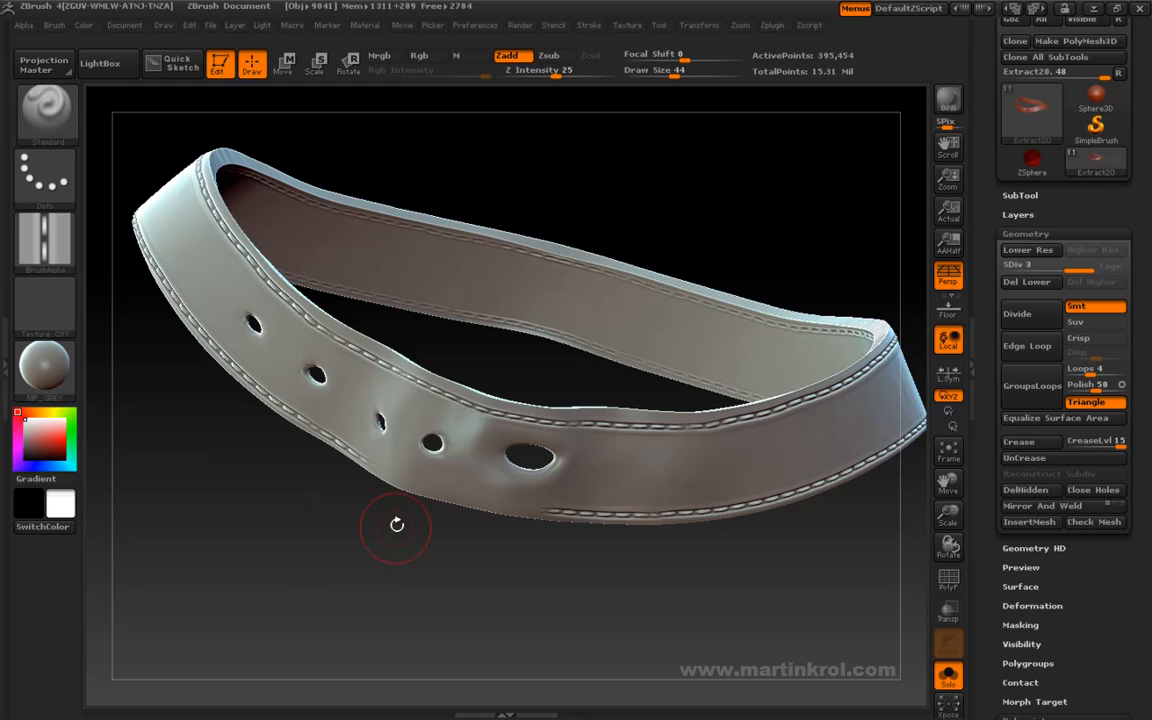
left_click_drag(329, 527, 369, 596)
left_click_drag(538, 544, 375, 500)
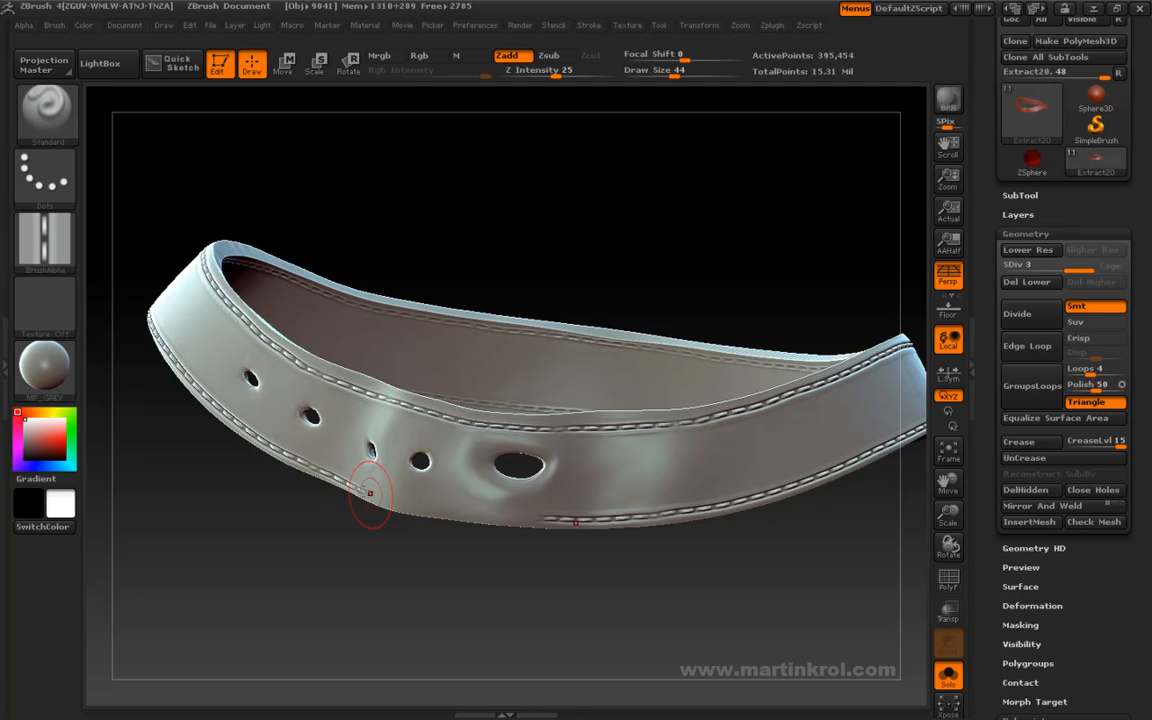
left_click_drag(404, 548, 608, 510, "alt")
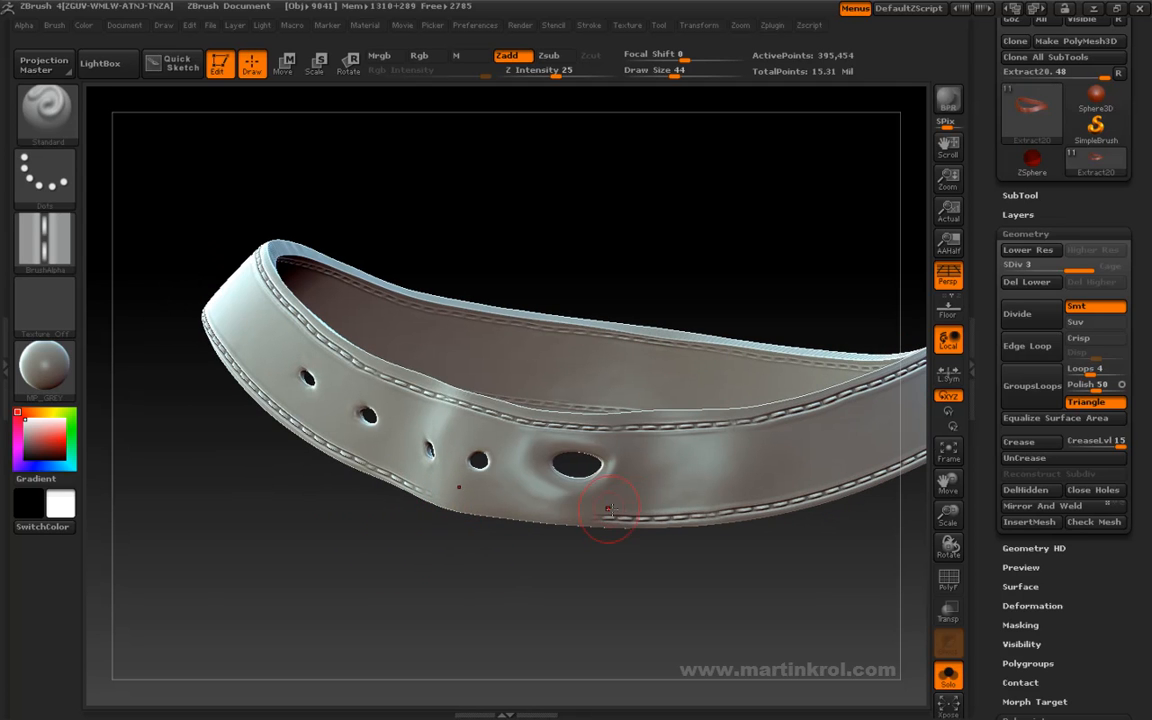
left_click_drag(540, 576, 548, 574)
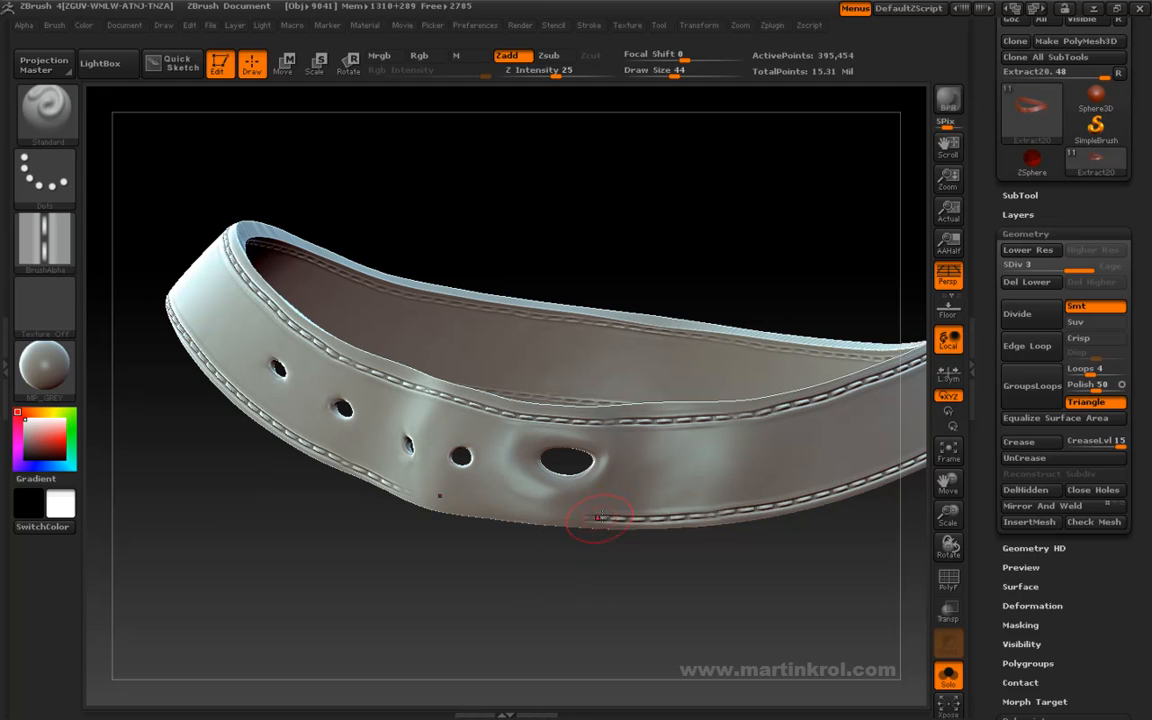
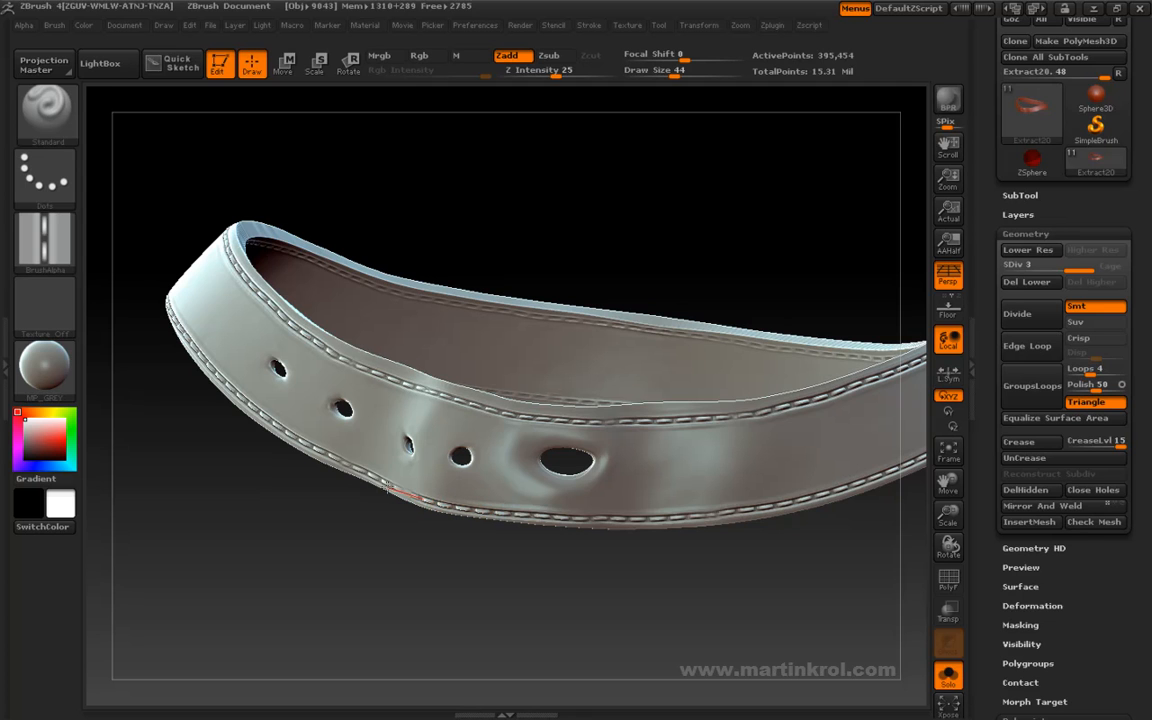
Step: Turn off Solo to show the whole character, select the belt's loose end beside the buckle and isolate it
left_click_drag(363, 537, 636, 534)
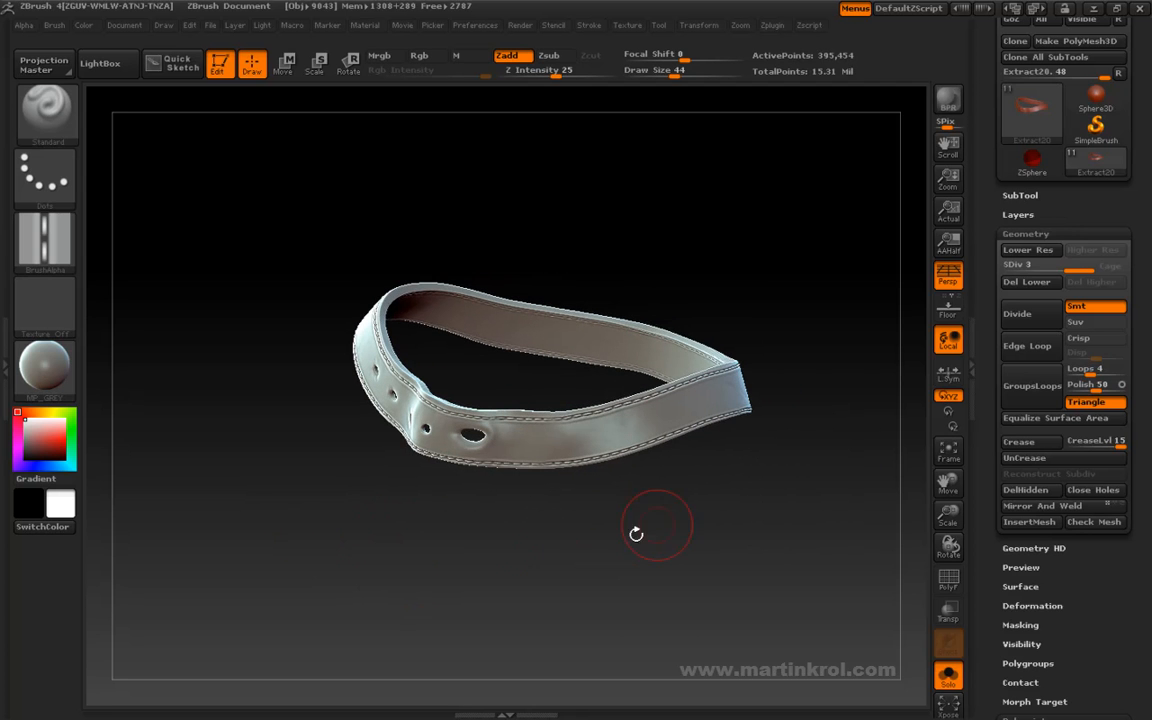
left_click(948, 675)
mouse_move(784, 558)
left_mouse_down("alt")
mouse_move(766, 514)
mouse_move(748, 533)
mouse_move(758, 567)
mouse_move(784, 540)
mouse_move(800, 562)
left_mouse_up("alt")
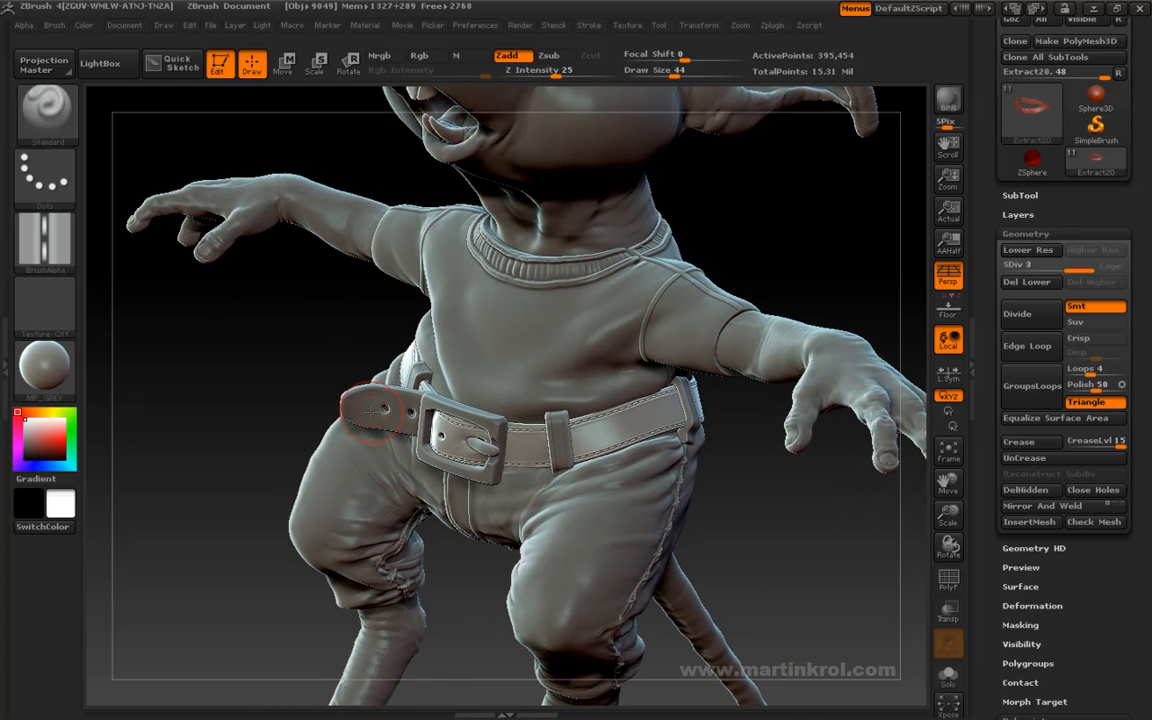
left_click_drag(309, 378, 419, 404)
left_click(419, 404, "alt")
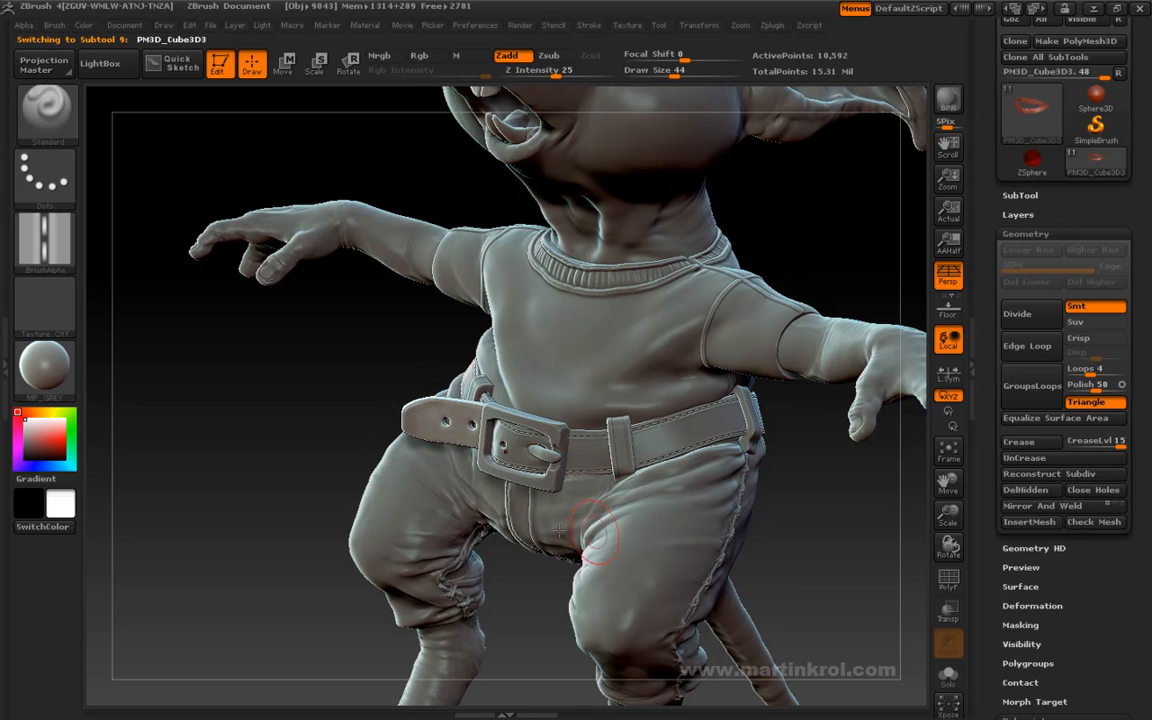
left_click(948, 675)
mouse_move(602, 488)
left_mouse_down()
mouse_move(707, 586)
mouse_move(740, 427)
mouse_move(765, 592)
left_mouse_up()
mouse_move(784, 504)
left_mouse_down("alt")
mouse_move(742, 562)
mouse_move(793, 459)
left_mouse_up("alt")
Step: Subdivide the isolated belt end to SDiv 3, undoing the test stitch strokes along its upper edge
left_click_drag(684, 414, 570, 402)
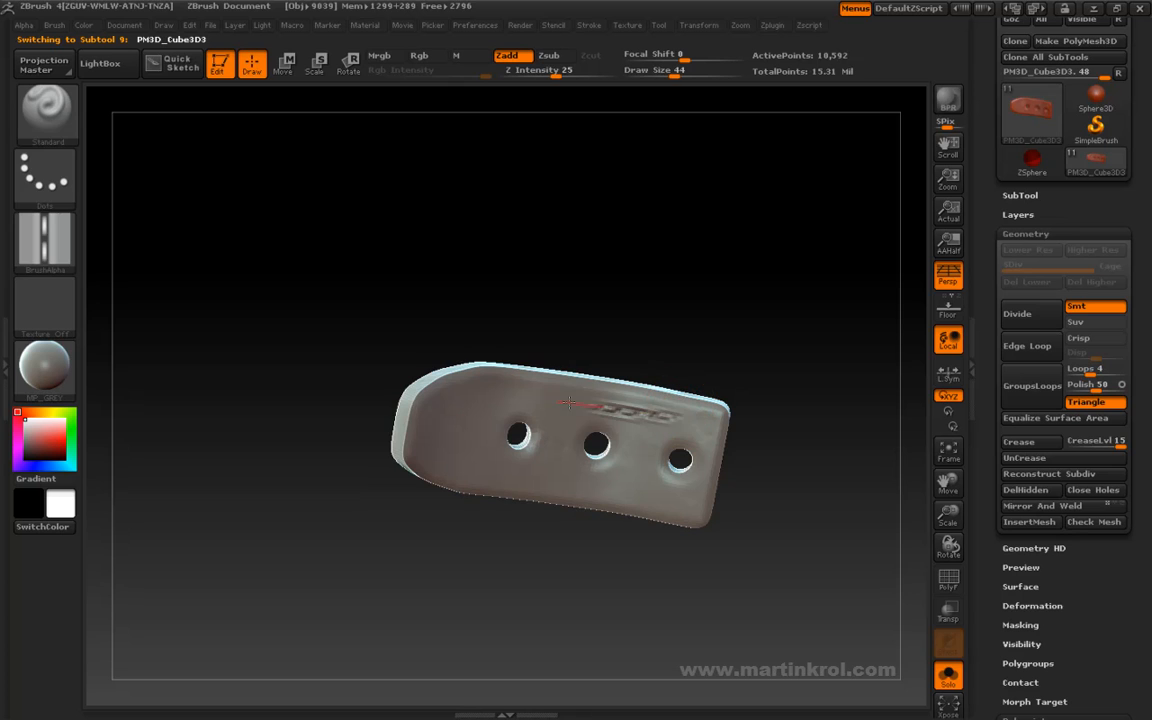
key("ctrl+z")
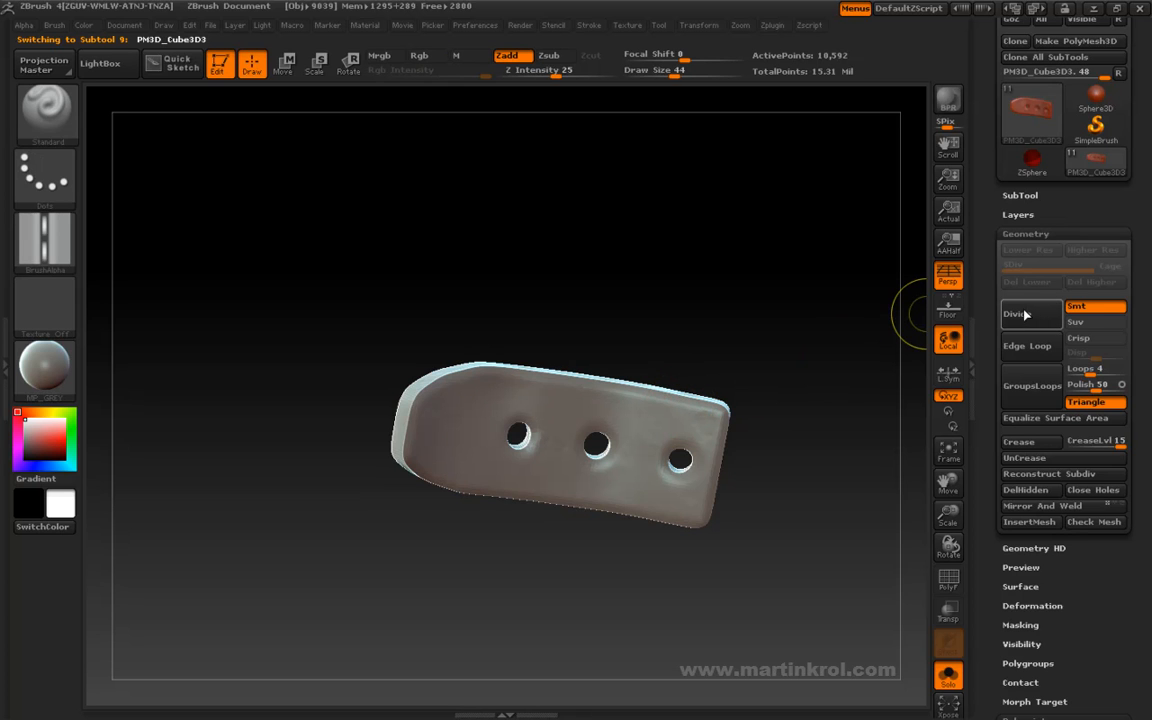
left_click(1020, 314)
left_click_drag(700, 416, 593, 415)
key("ctrl+z")
left_click(1011, 312)
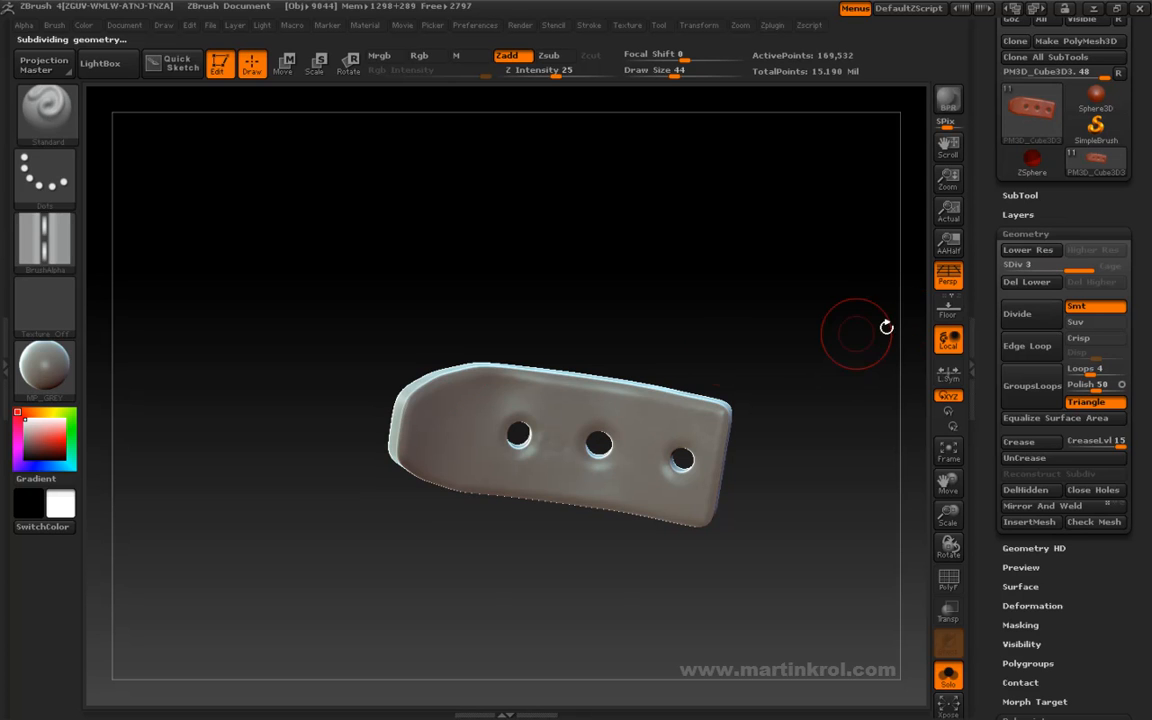
Step: Stitch a seam along the upper edge, lower edge and rounded tip of the belt end's front face, redoing unsatisfactory strokes
left_click_drag(682, 417, 538, 413)
key("ctrl+z")
mouse_move(756, 339)
left_mouse_down()
mouse_move(756, 291)
mouse_move(759, 339)
mouse_move(772, 337)
left_mouse_up()
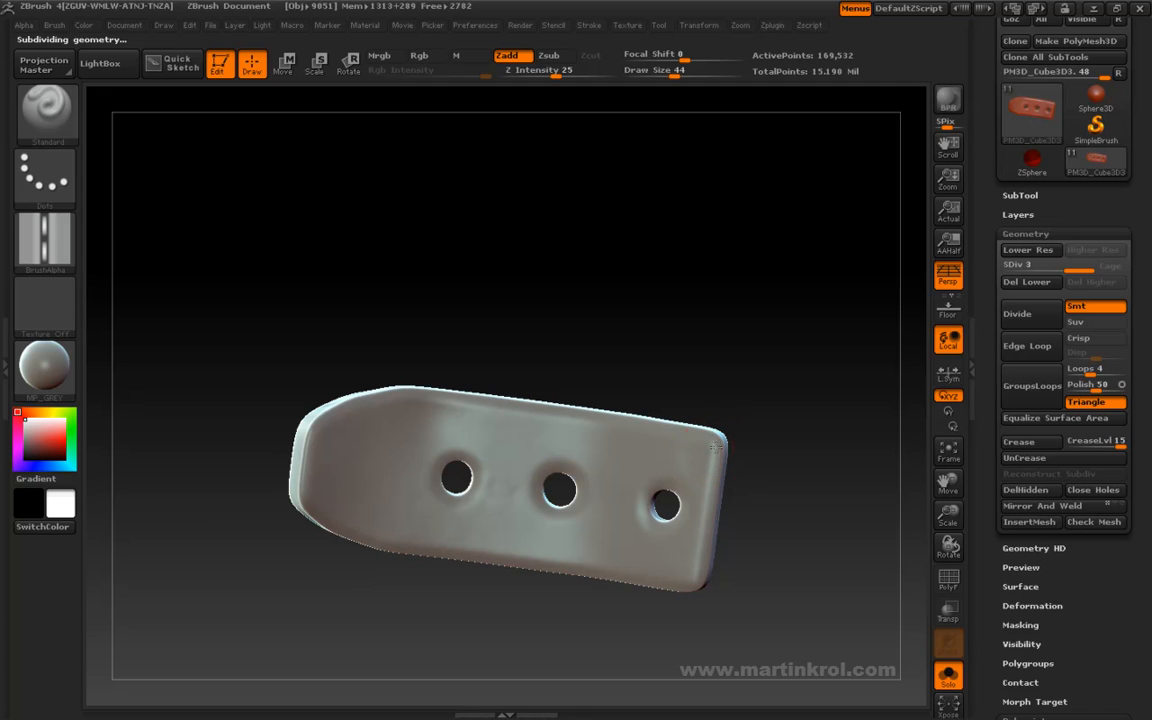
left_click_drag(635, 433, 397, 404)
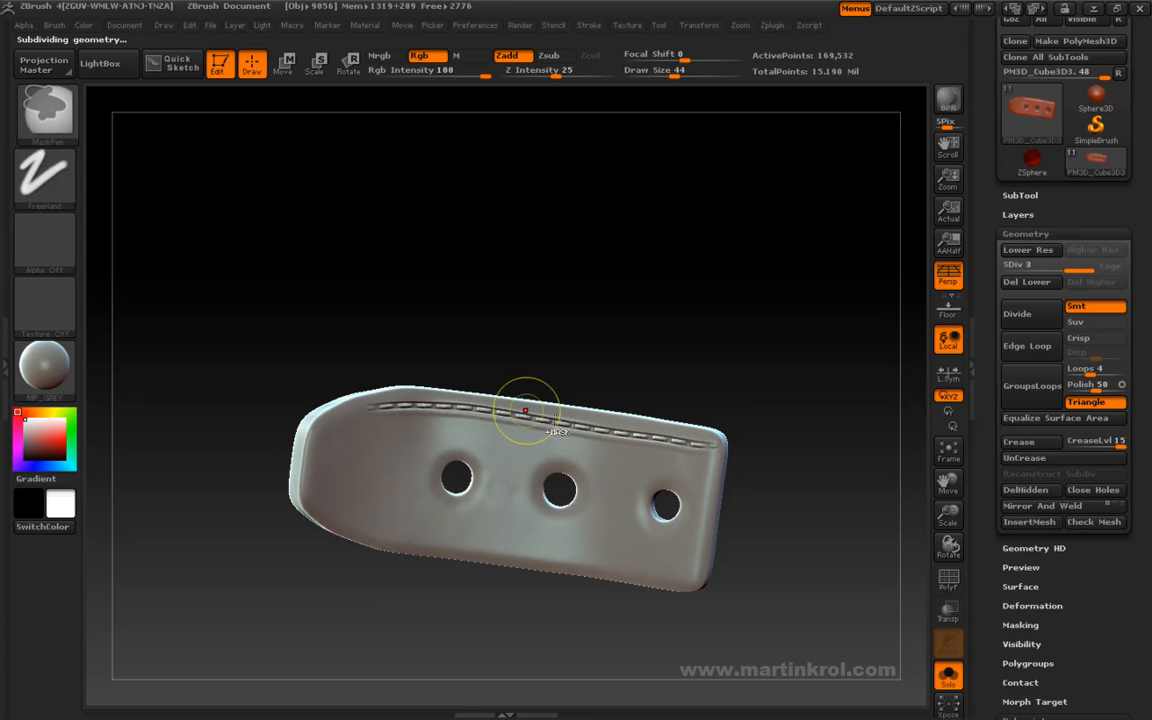
key("ctrl+z")
left_click_drag(676, 440, 428, 403)
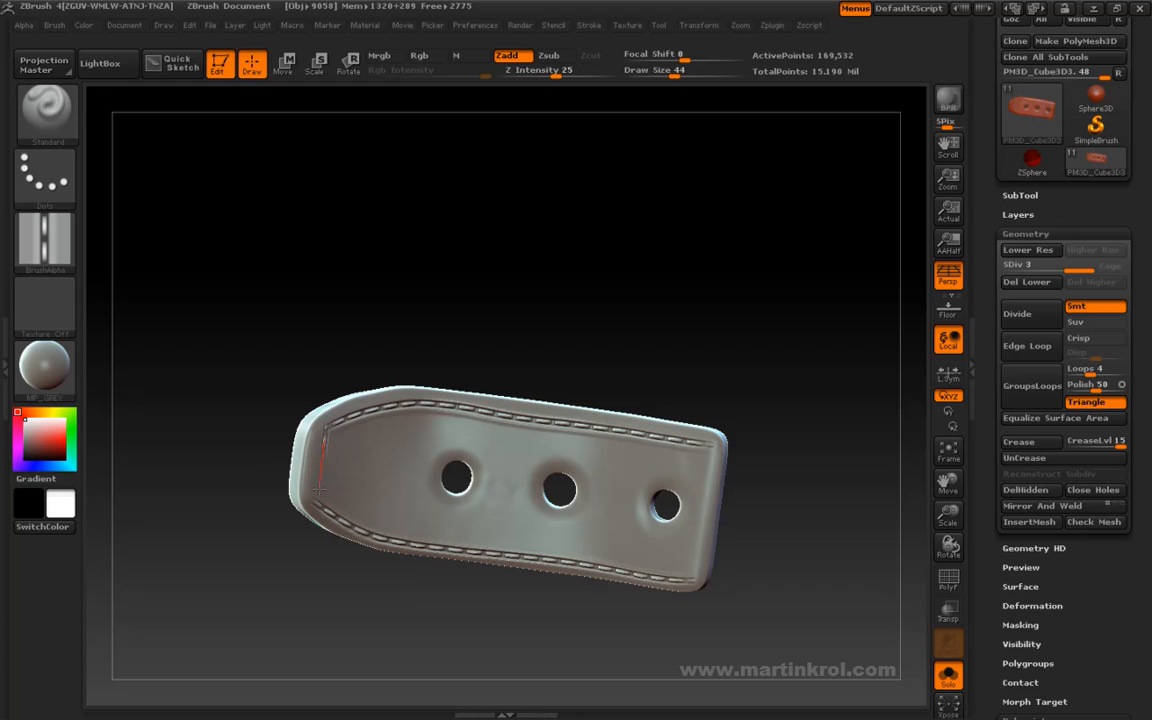
Step: Stitch the straight part of the upper edge and the full lower edge on the belt end's back face
left_click_drag(341, 641, 298, 600, "alt")
left_click_drag(314, 535, 313, 610, "alt")
left_click_drag(271, 665, 288, 301, "alt")
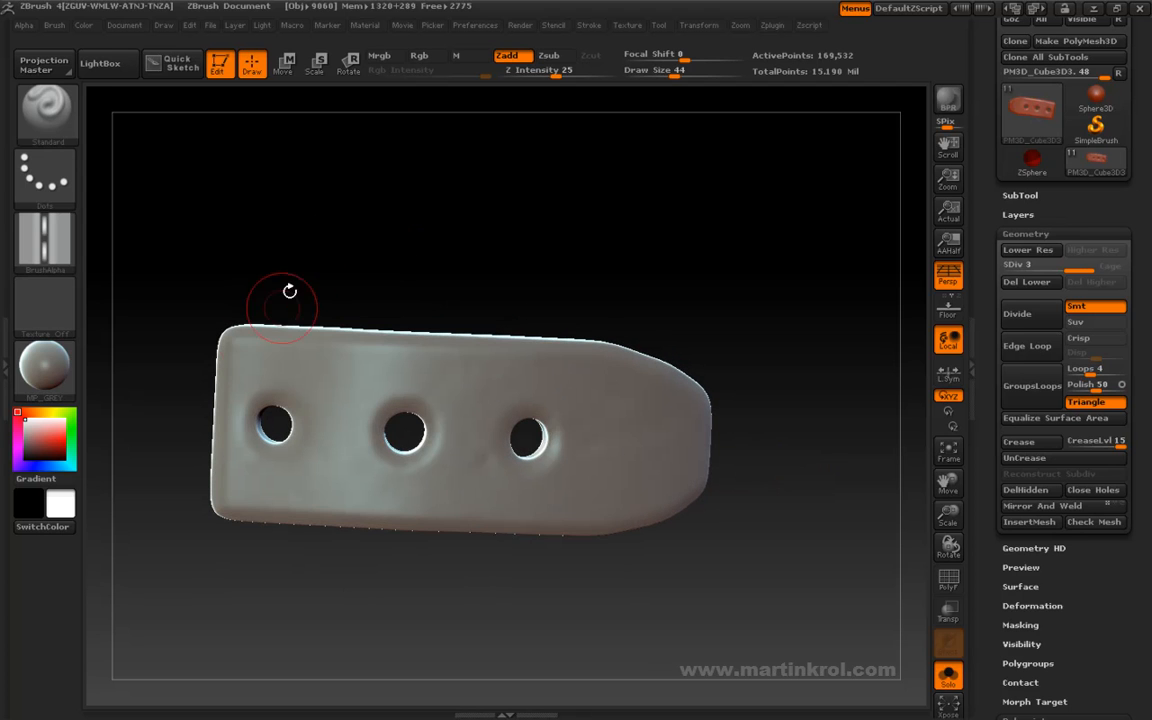
left_click_drag(234, 341, 578, 351)
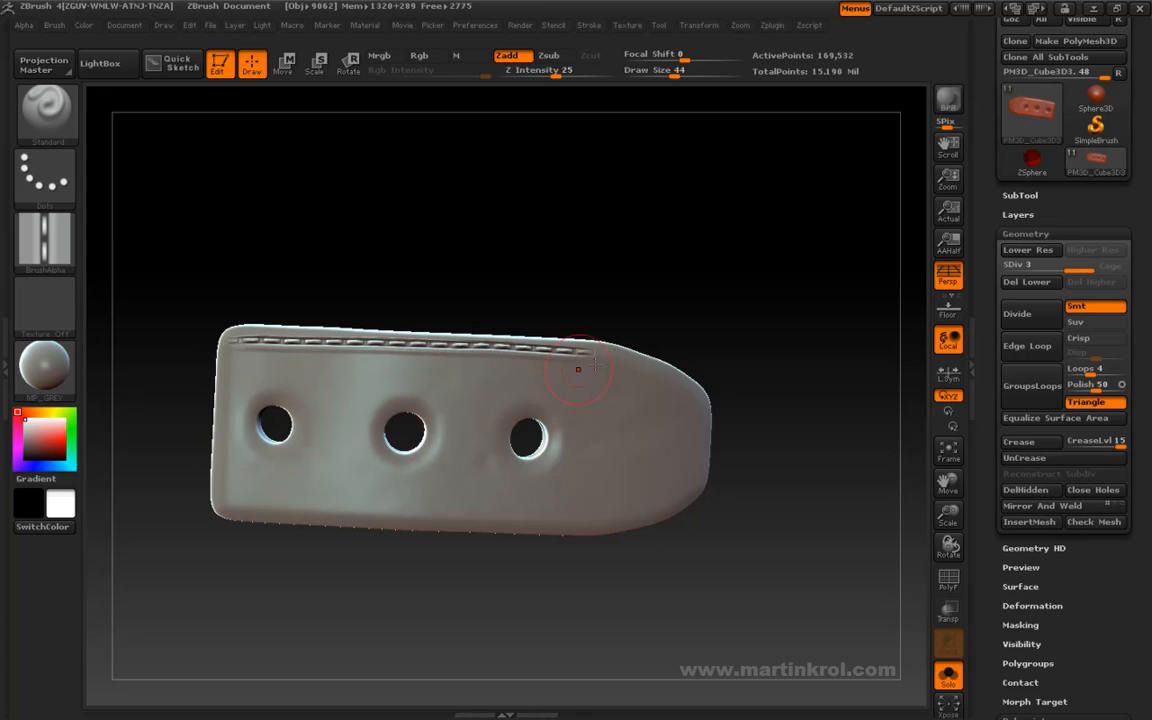
mouse_move(285, 509)
left_mouse_down()
mouse_move(515, 514)
mouse_move(682, 500)
left_mouse_up()
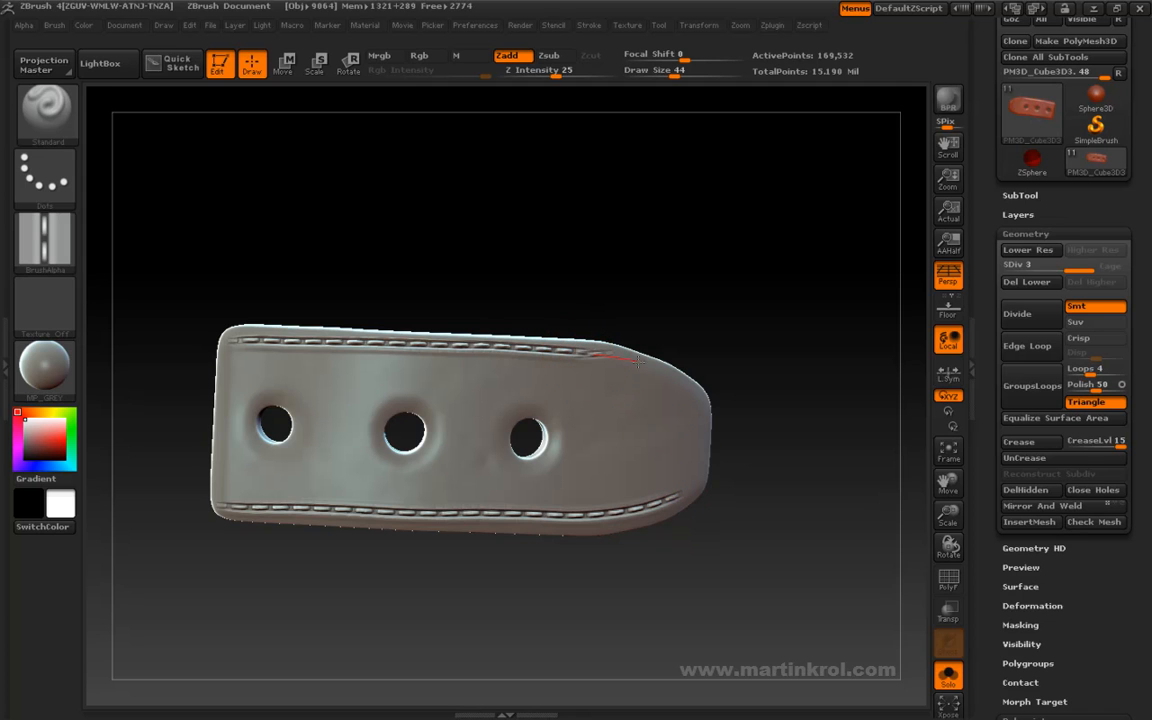
Step: Continue the back-face stitching around the curved upper corner and rounded tip of the belt end, undoing misplaced strokes
left_click_drag(665, 377, 668, 379)
key("ctrl+z")
left_click_drag(536, 351, 541, 352)
left_click_drag(668, 375, 668, 376)
key("ctrl+z")
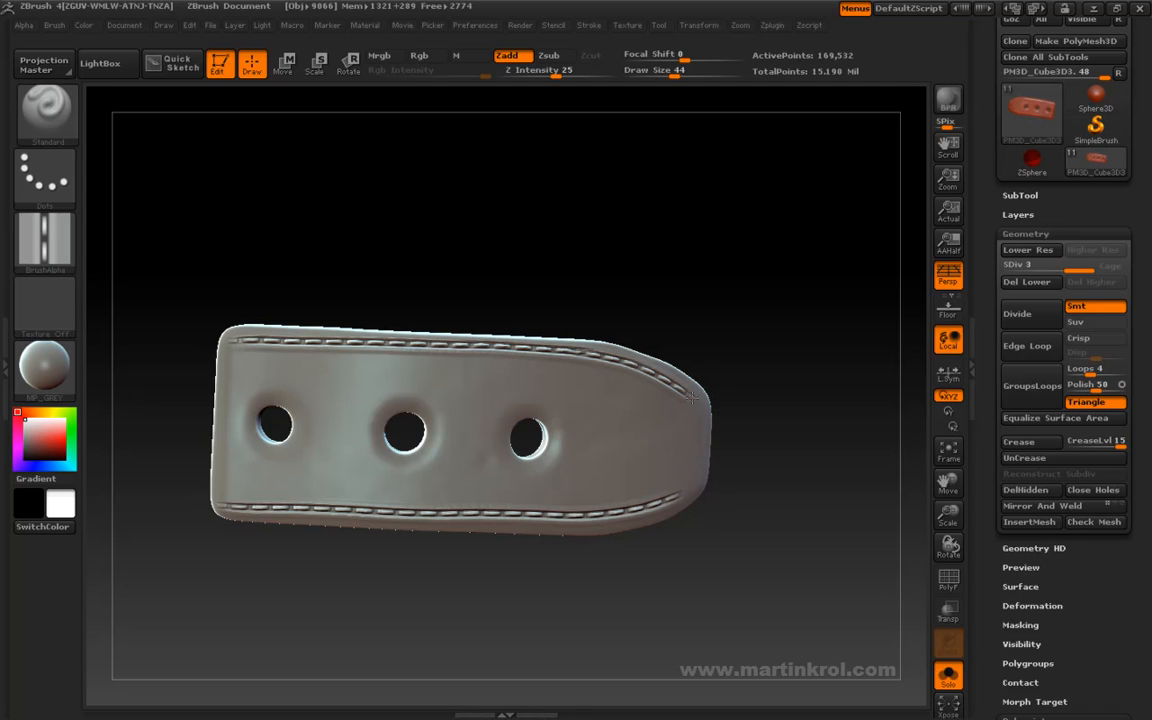
key("ctrl+z")
left_click_drag(688, 445, 697, 456)
key("ctrl+z")
left_click_drag(777, 491, 687, 357, "alt")
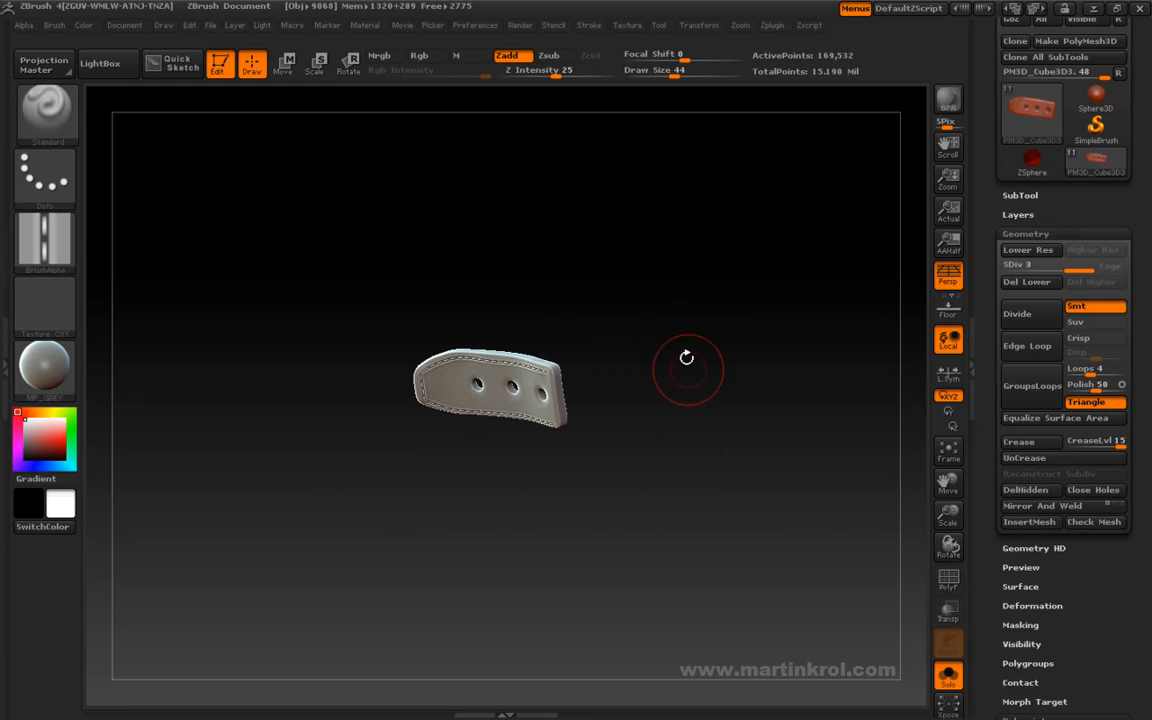
Step: Turn off Solo to show the whole character and save the tool
left_click(948, 676)
mouse_move(247, 458)
left_mouse_down("alt")
mouse_move(273, 352)
mouse_move(262, 518)
left_mouse_up("alt")
key("space")
mouse_move(753, 297)
left_mouse_down()
mouse_move(762, 282)
mouse_move(722, 291)
mouse_move(789, 257)
mouse_move(792, 338)
left_mouse_up()
left_click_drag(846, 222, 738, 147)
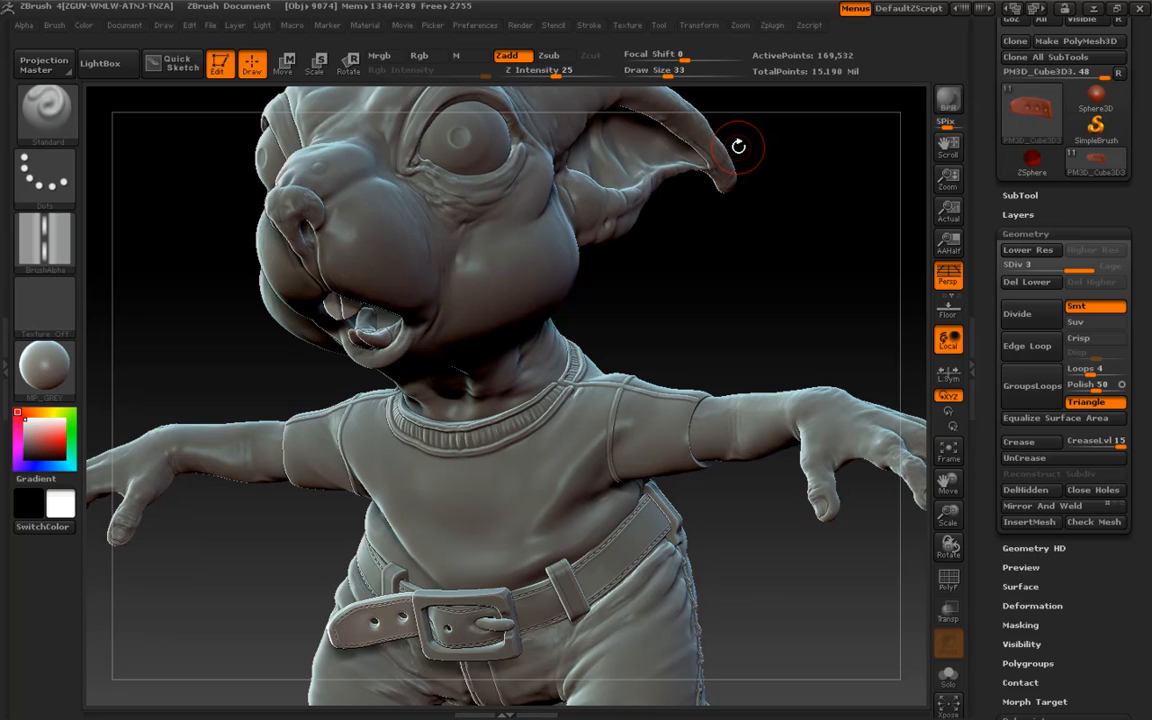
key("ctrl+shift+t")
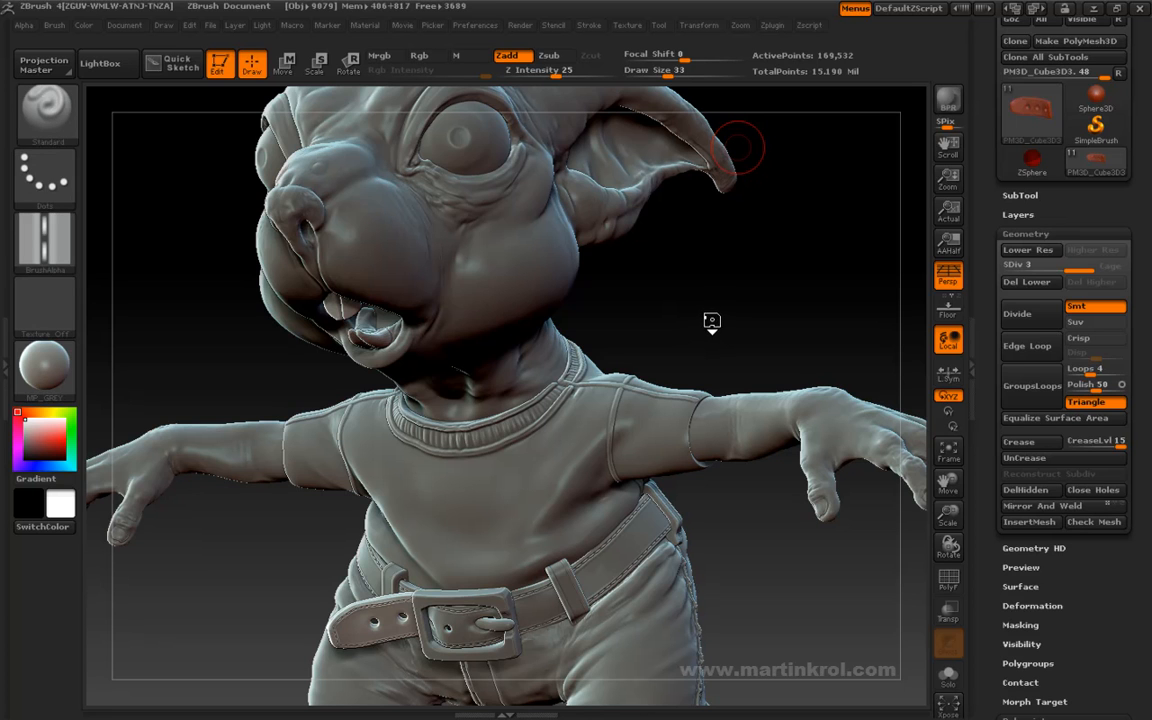
Step: Set the Draw Size to 30 and inspect the shirt collar and belt
mouse_move(704, 313)
left_mouse_down()
mouse_move(699, 275)
mouse_move(735, 360)
mouse_move(779, 386)
mouse_move(856, 294)
mouse_move(797, 445)
mouse_move(741, 424)
mouse_move(738, 411)
mouse_move(781, 449)
mouse_move(696, 451)
mouse_move(802, 455)
mouse_move(728, 465)
mouse_move(706, 170)
mouse_move(672, 307)
mouse_move(690, 284)
mouse_move(579, 337)
left_mouse_up()
key("space")
key("space")
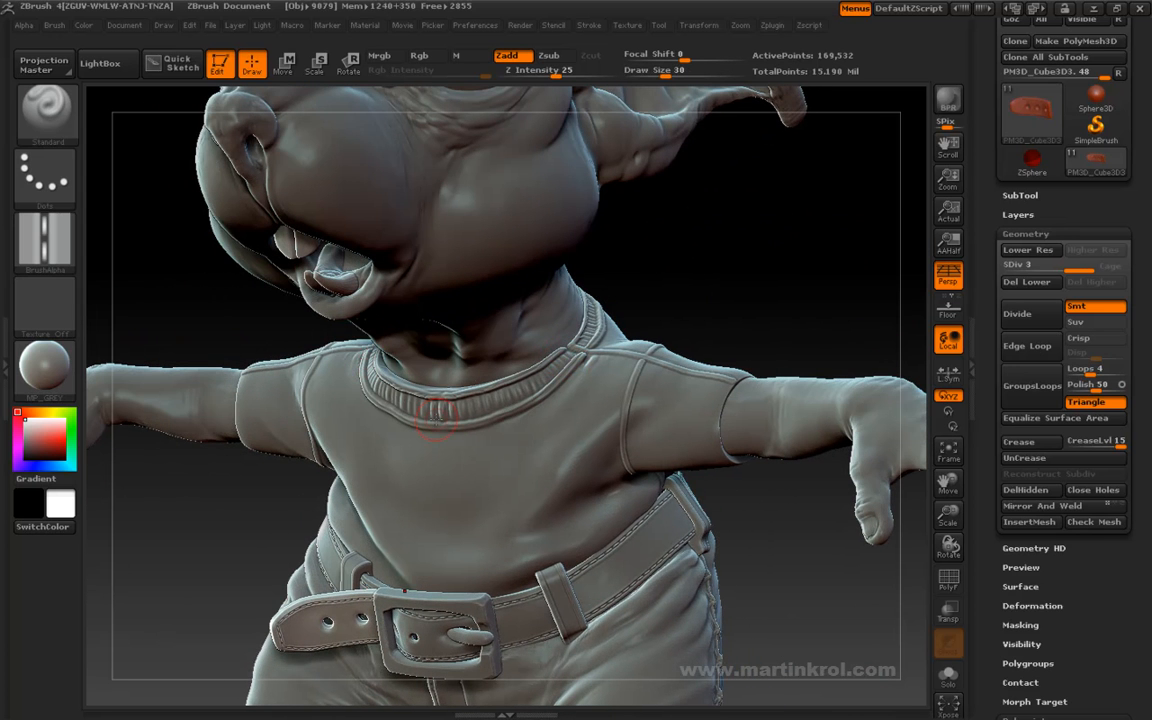
left_click_drag(668, 290, 588, 314)
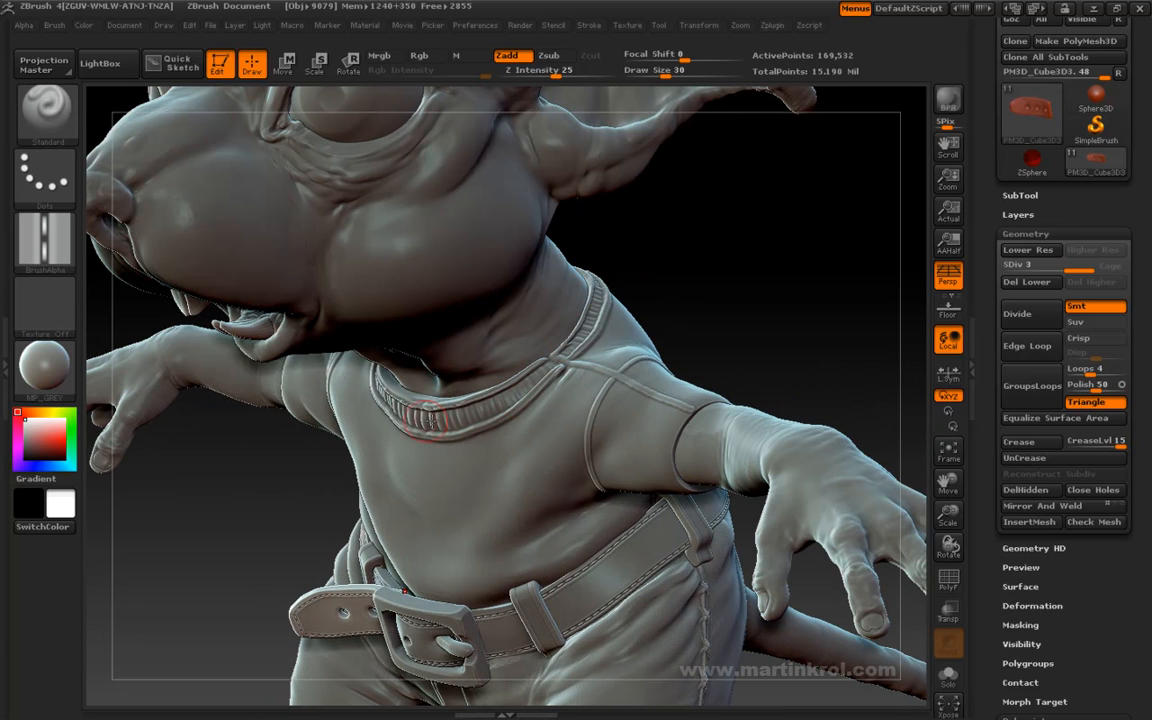
mouse_move(720, 303)
left_mouse_down()
mouse_move(687, 316)
mouse_move(779, 288)
mouse_move(670, 288)
mouse_move(685, 286)
left_mouse_up()
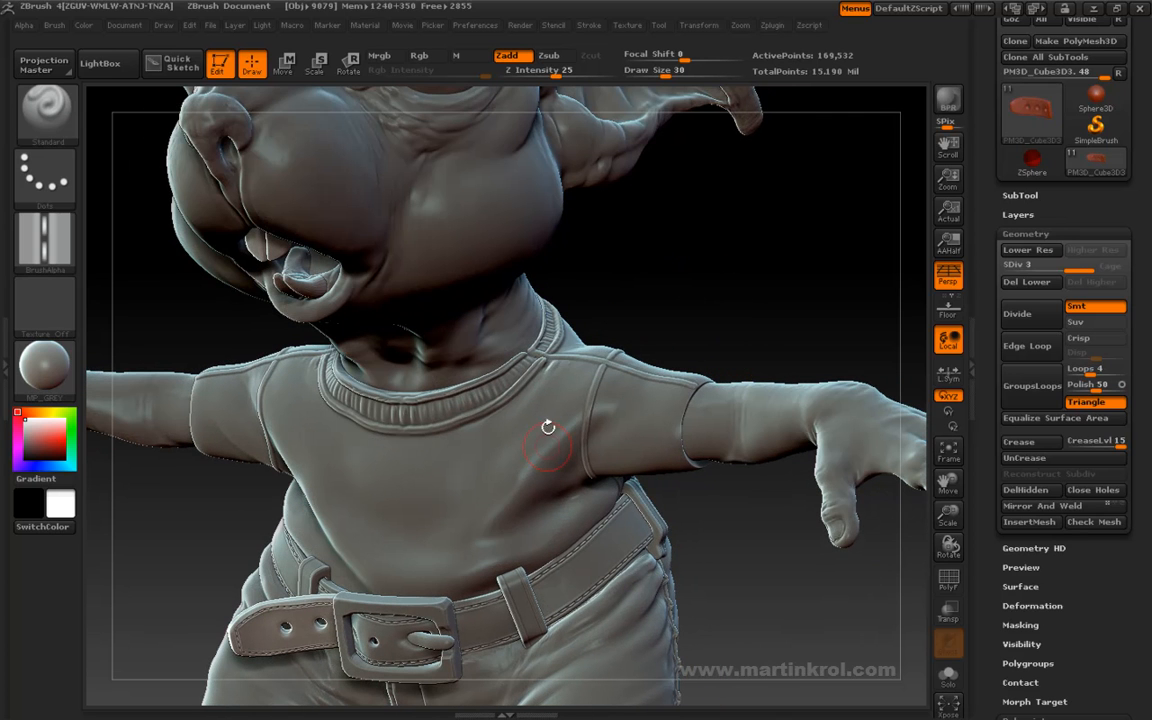
Step: Look through the layers and the subtool list for the character's clothing and belt parts
left_click(1015, 230)
left_click(1017, 214)
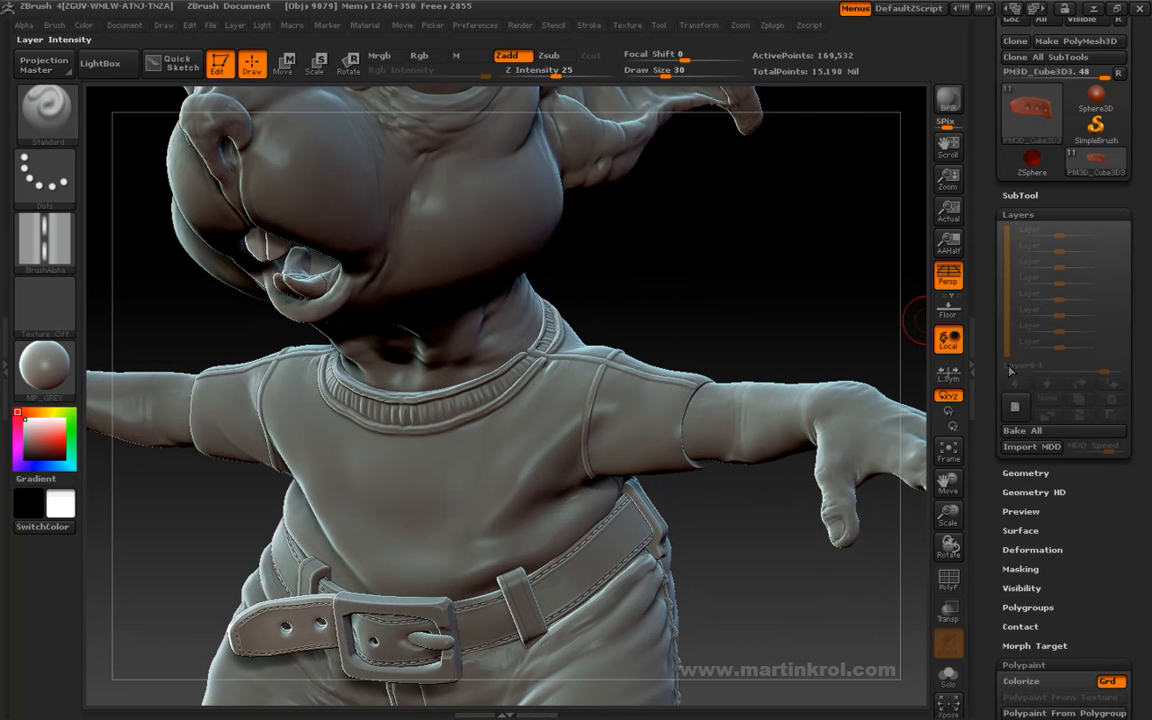
left_click_drag(652, 290, 600, 320)
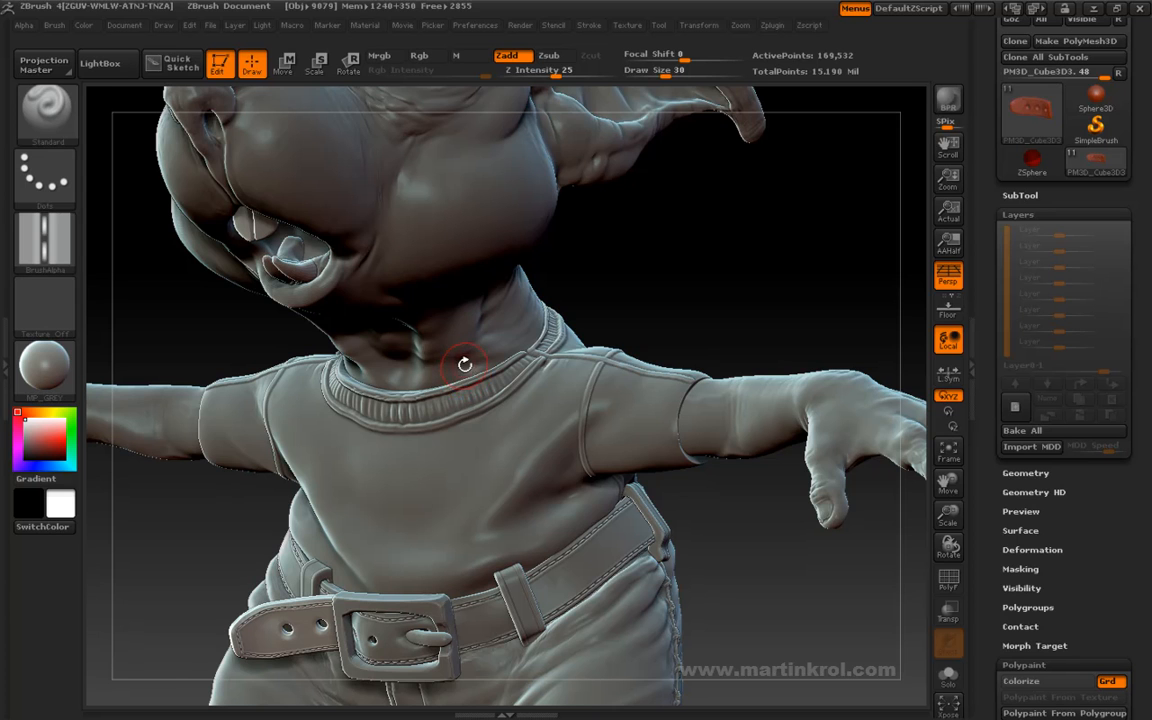
key("n")
key("n")
left_click(311, 447)
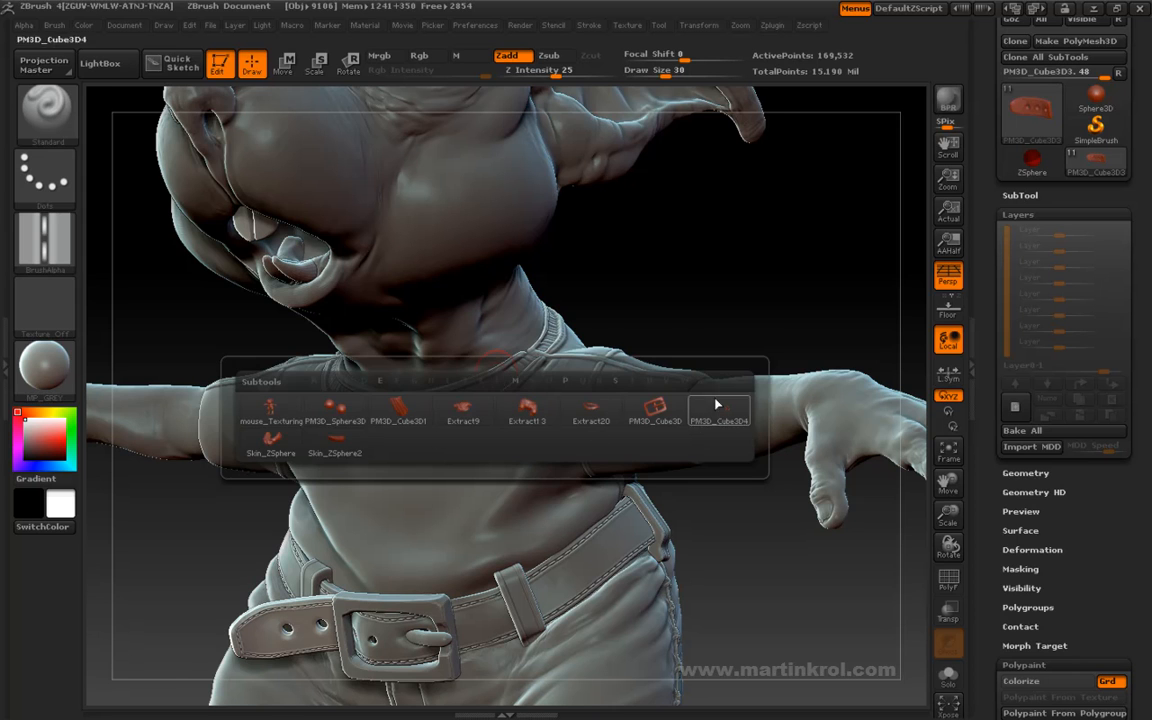
key("n")
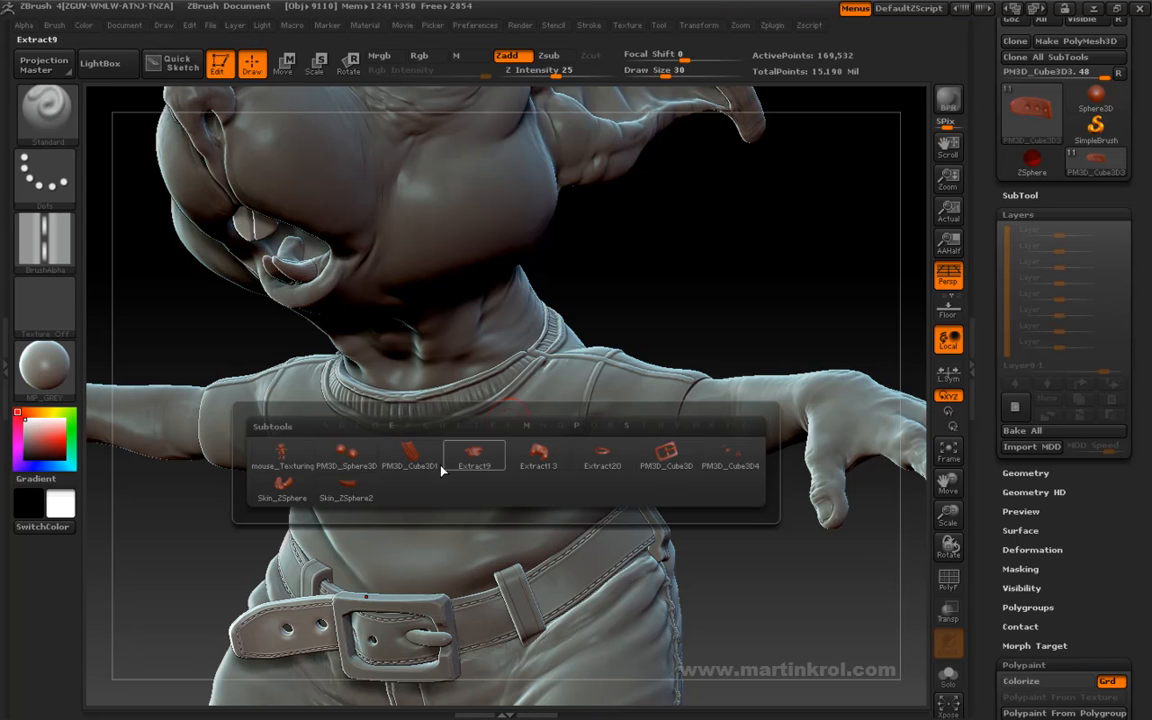
left_click(1019, 195)
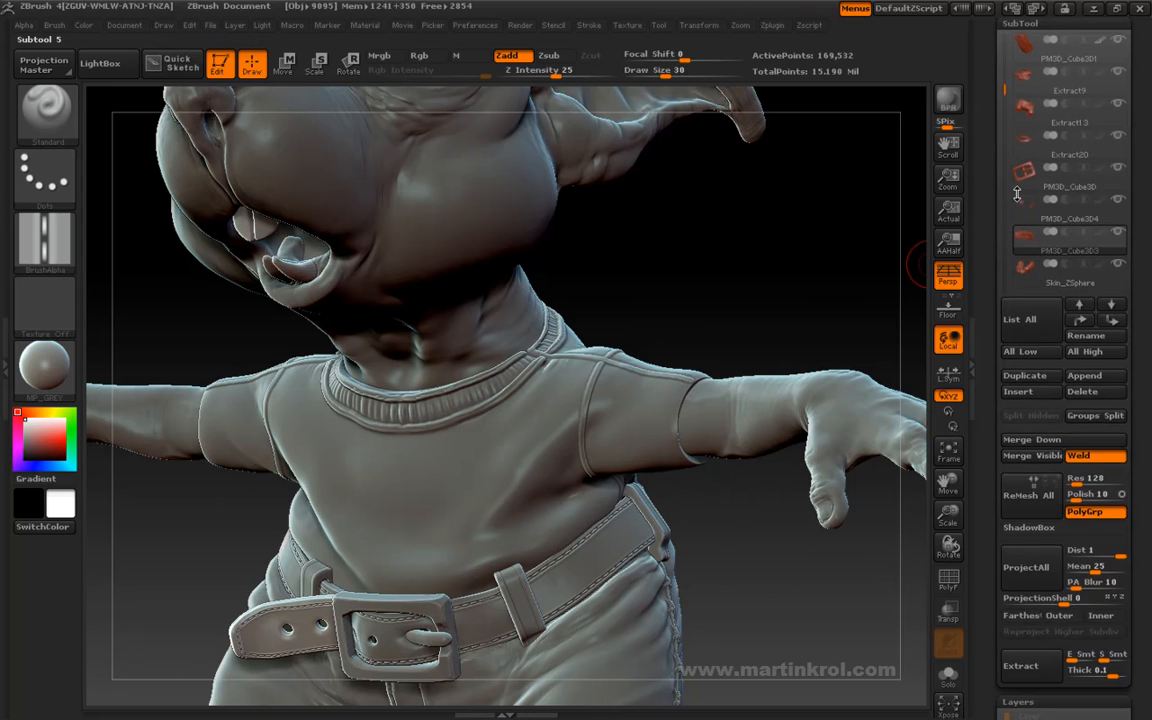
left_click_drag(1005, 197, 1005, 222)
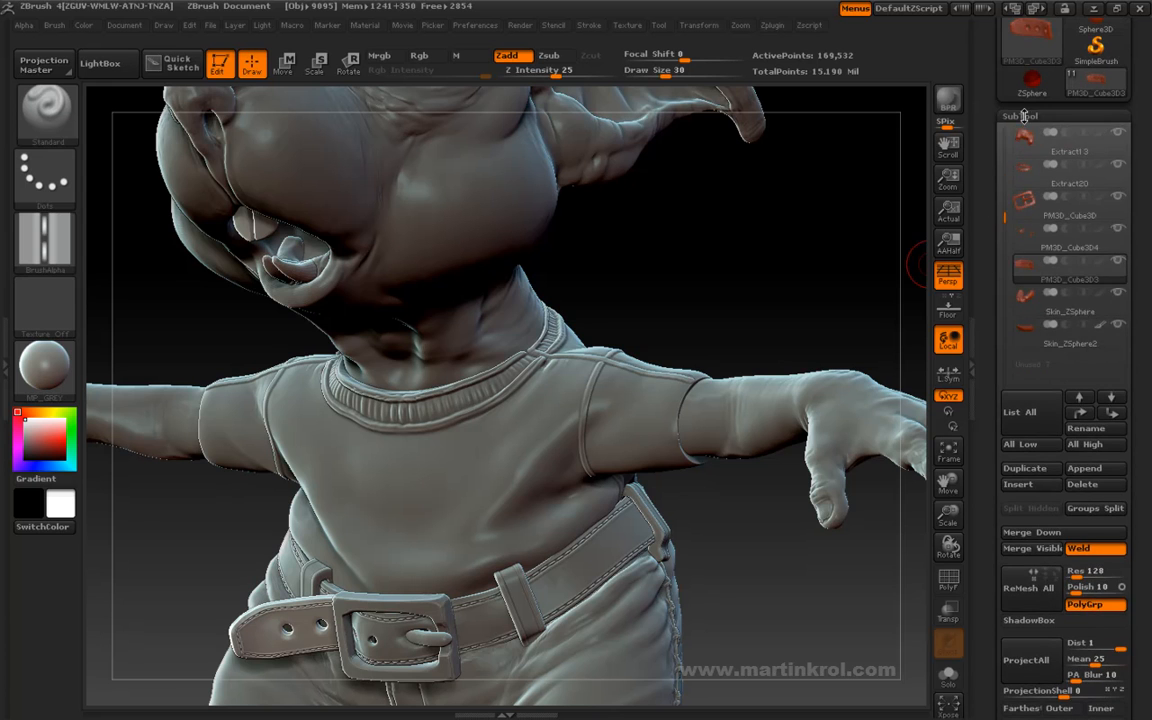
left_click(1023, 116)
key("n")
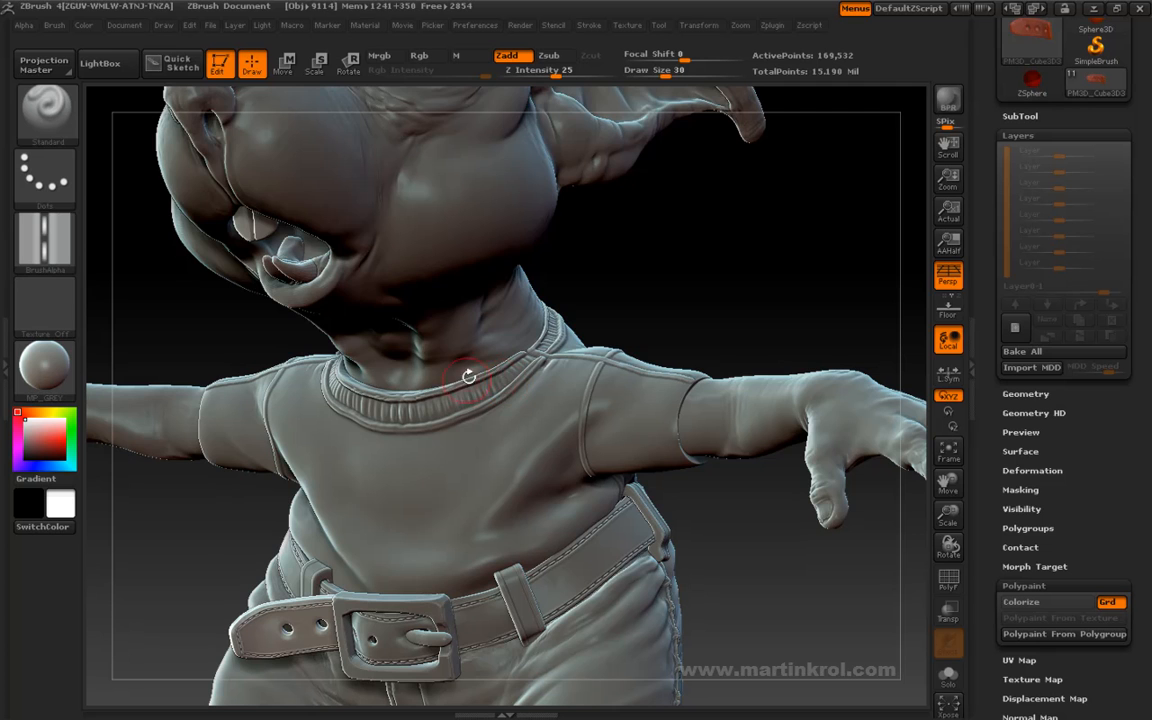
mouse_move(576, 303)
left_mouse_down()
mouse_move(620, 288)
mouse_move(590, 303)
left_mouse_up()
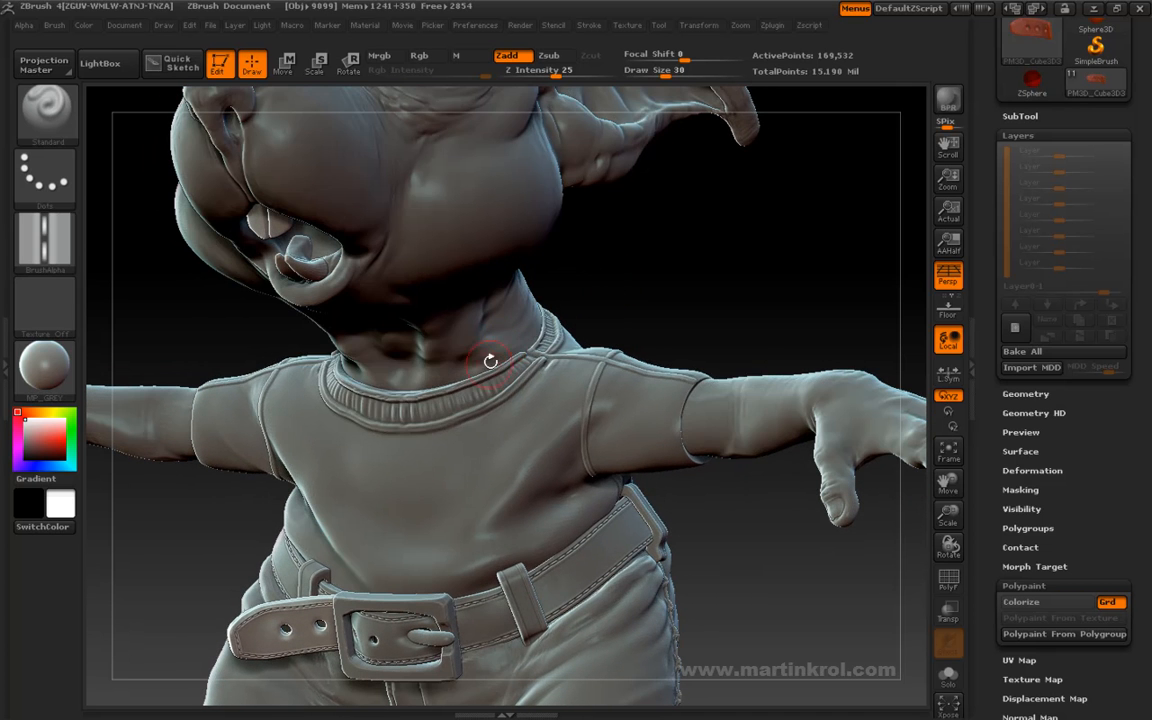
Step: Select the Extract9 subtool that forms the character's shirt and rename it Shirt
key("n")
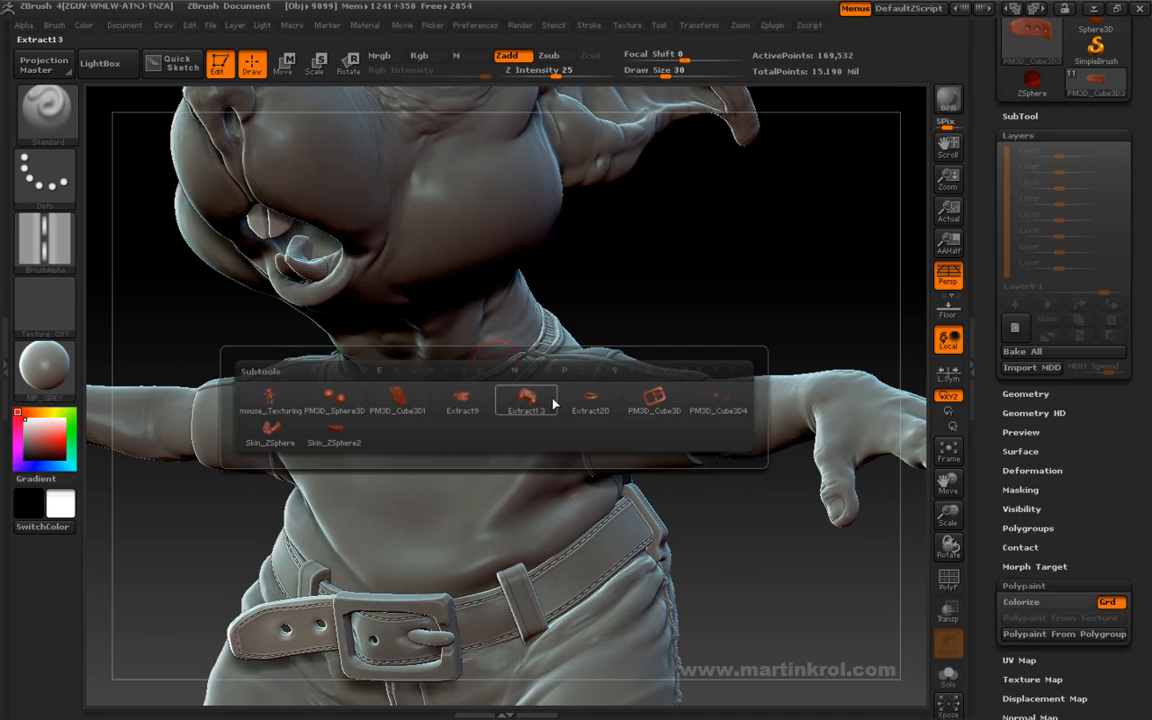
left_click(463, 402)
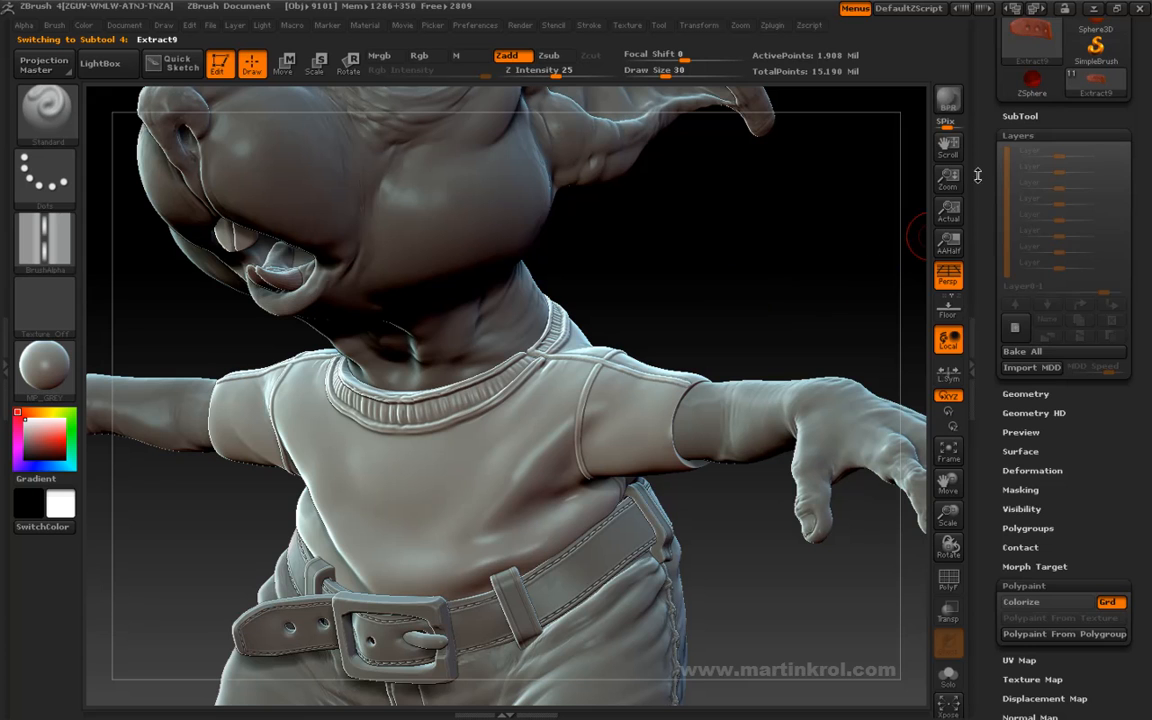
left_click(1008, 117)
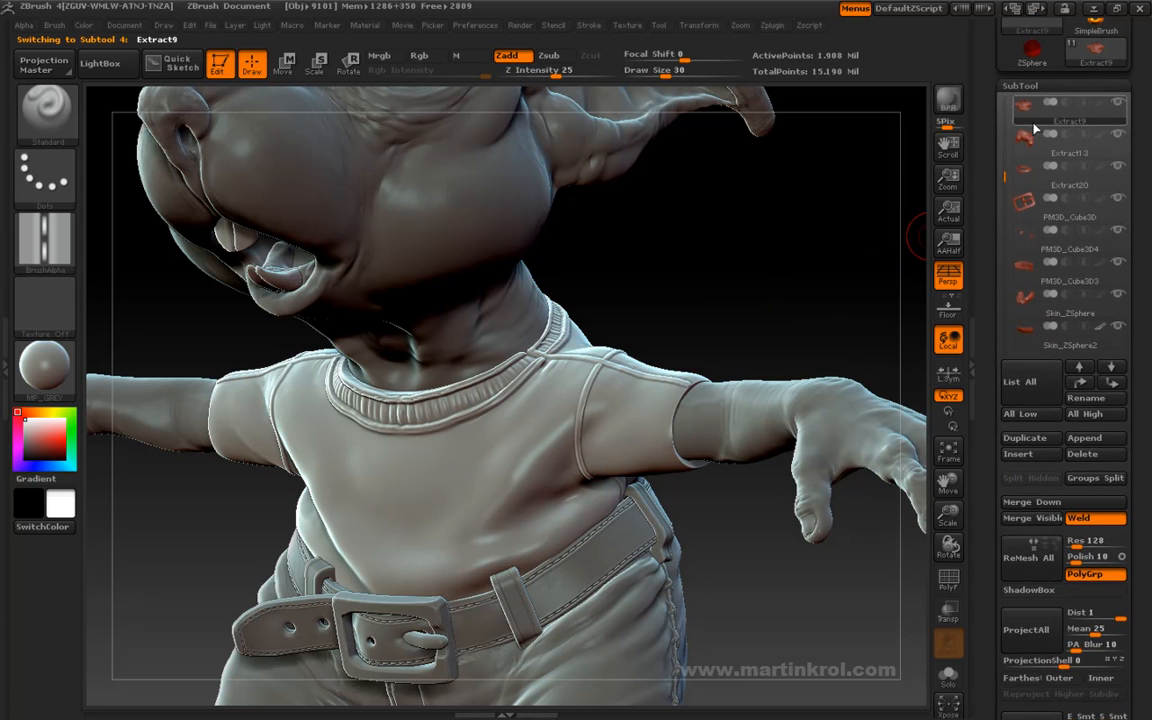
left_click(1085, 399)
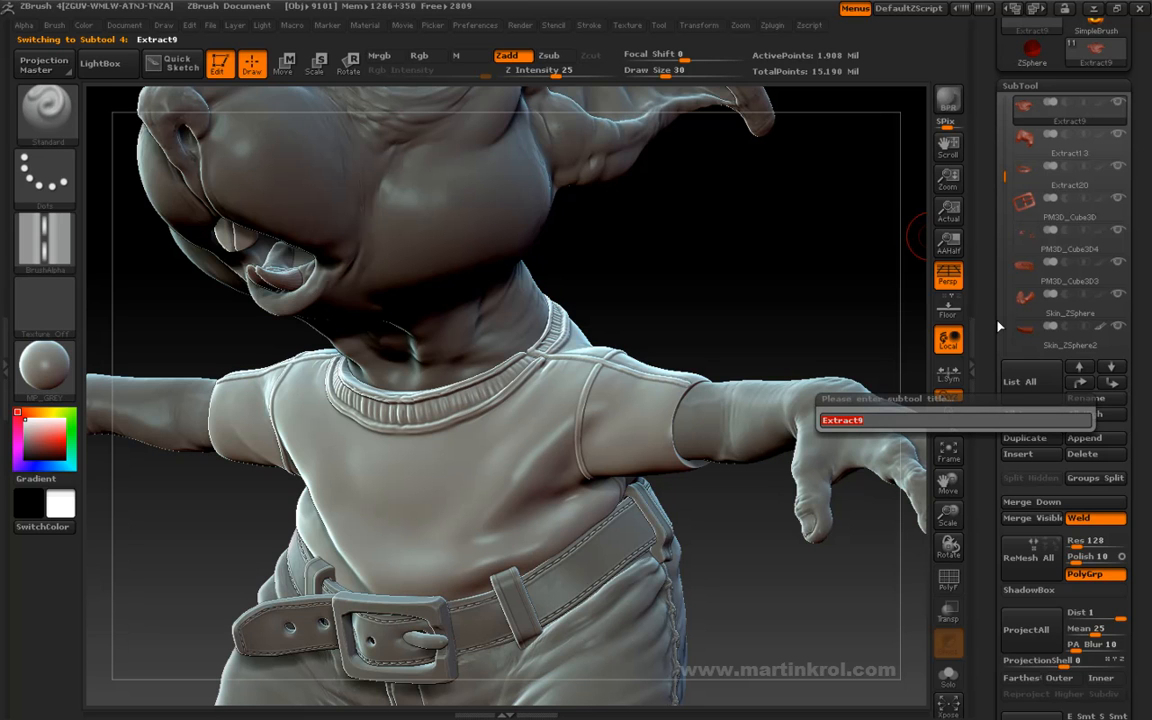
type("shirt")
key("Return")
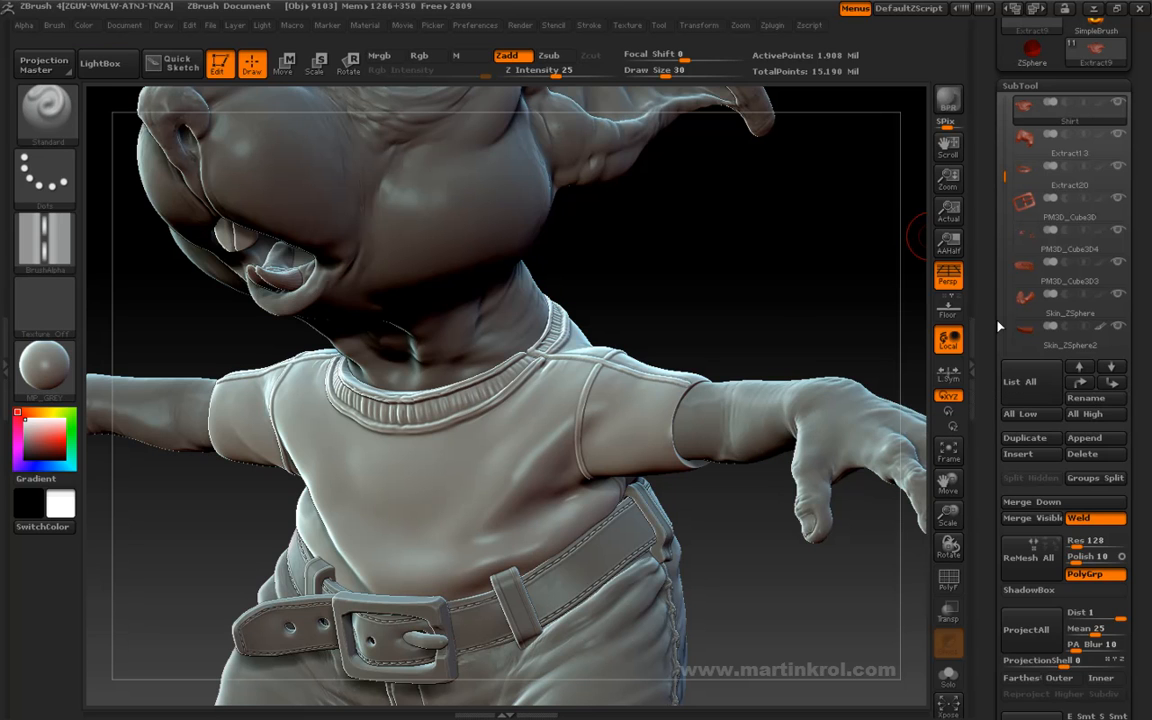
Step: Select the Extract13 subtool that forms the trousers and rename it Pants
left_click(1024, 145)
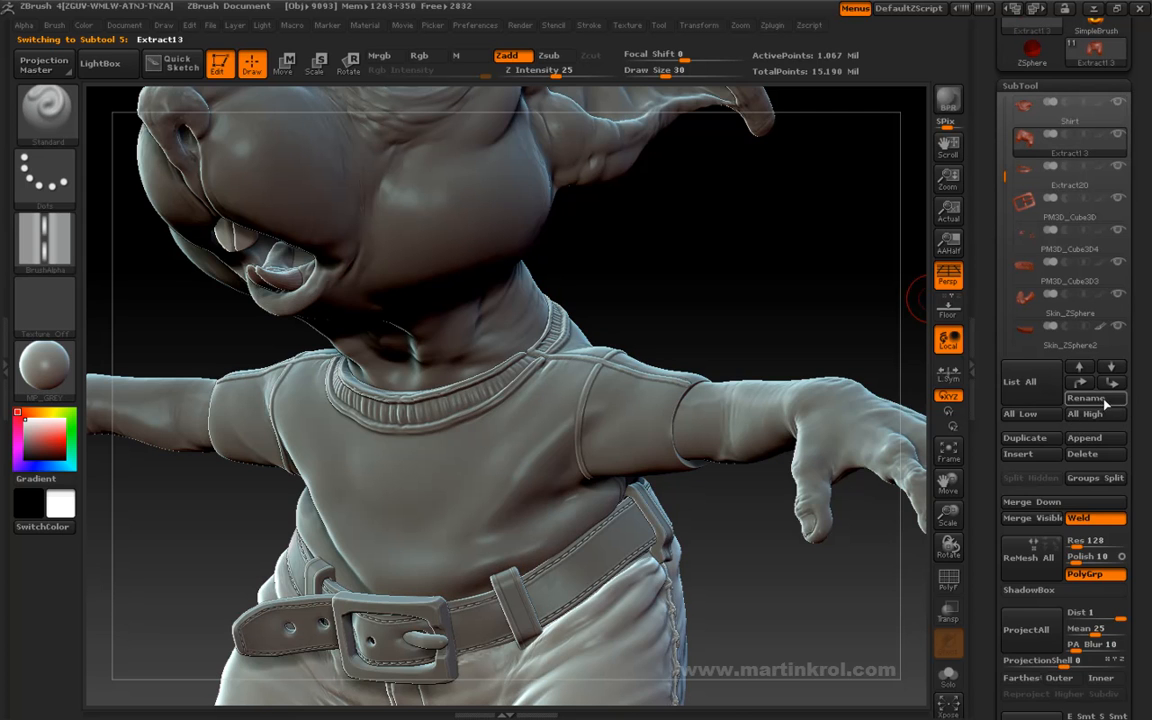
left_click(1070, 397)
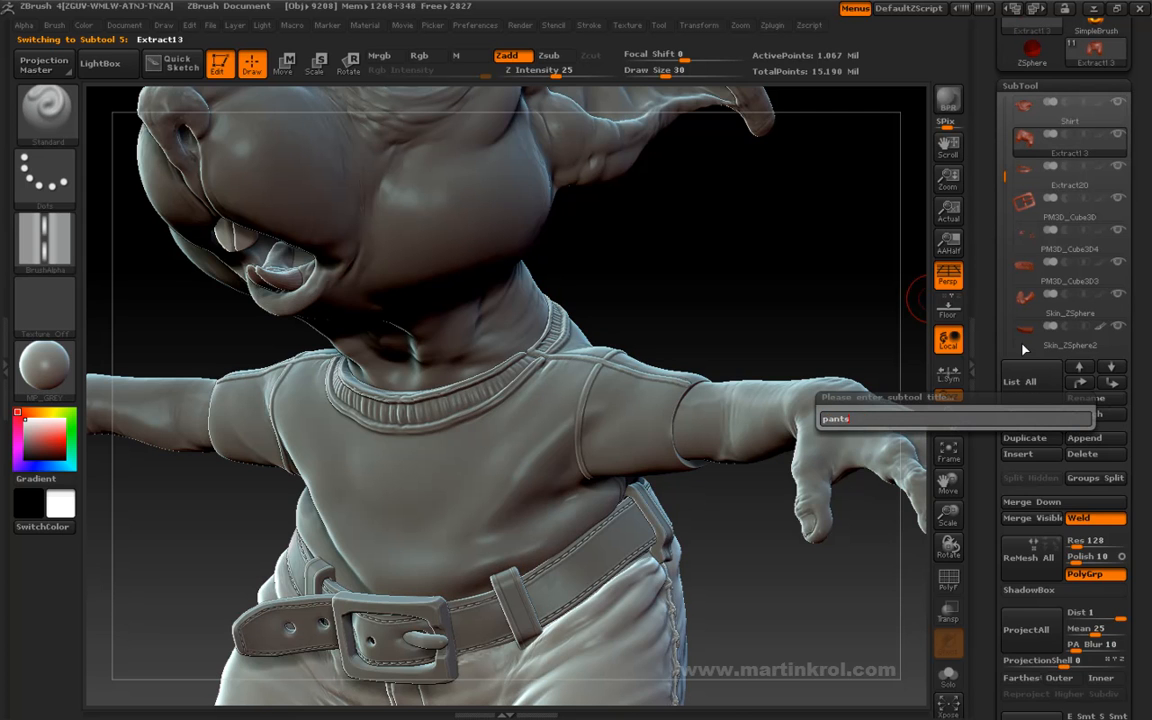
key("Return")
Step: Select the Extract20 subtool around the waist and rename it Belt
left_click(1026, 185)
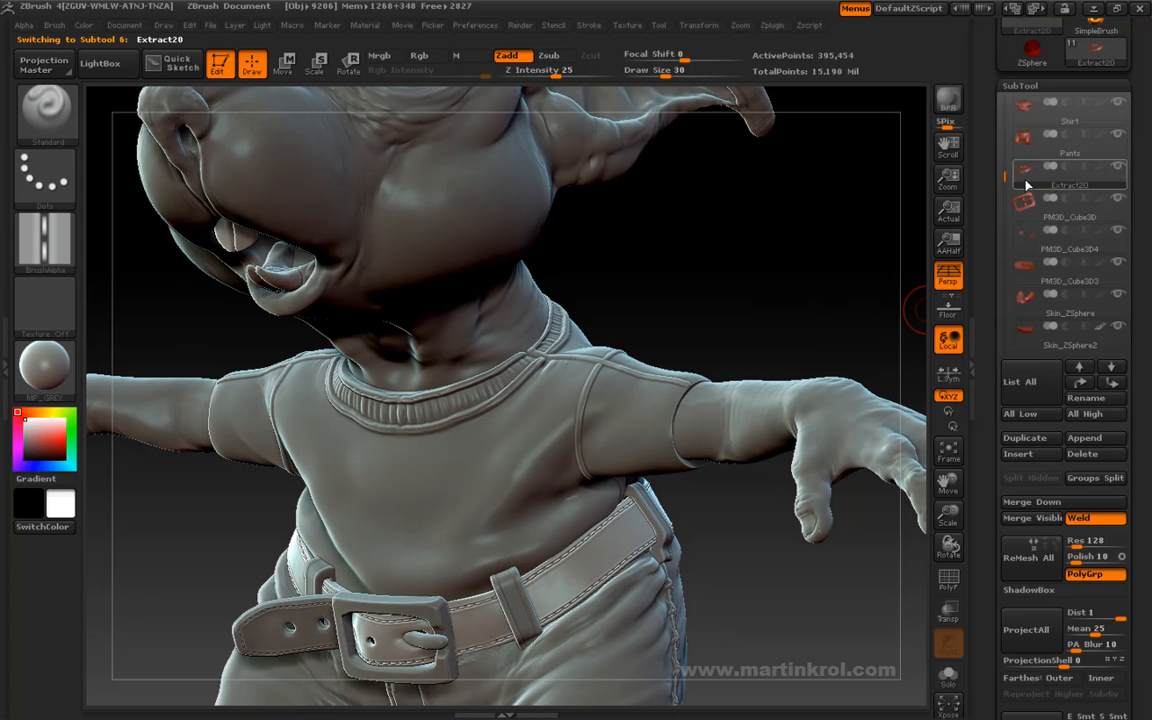
left_click(1087, 399)
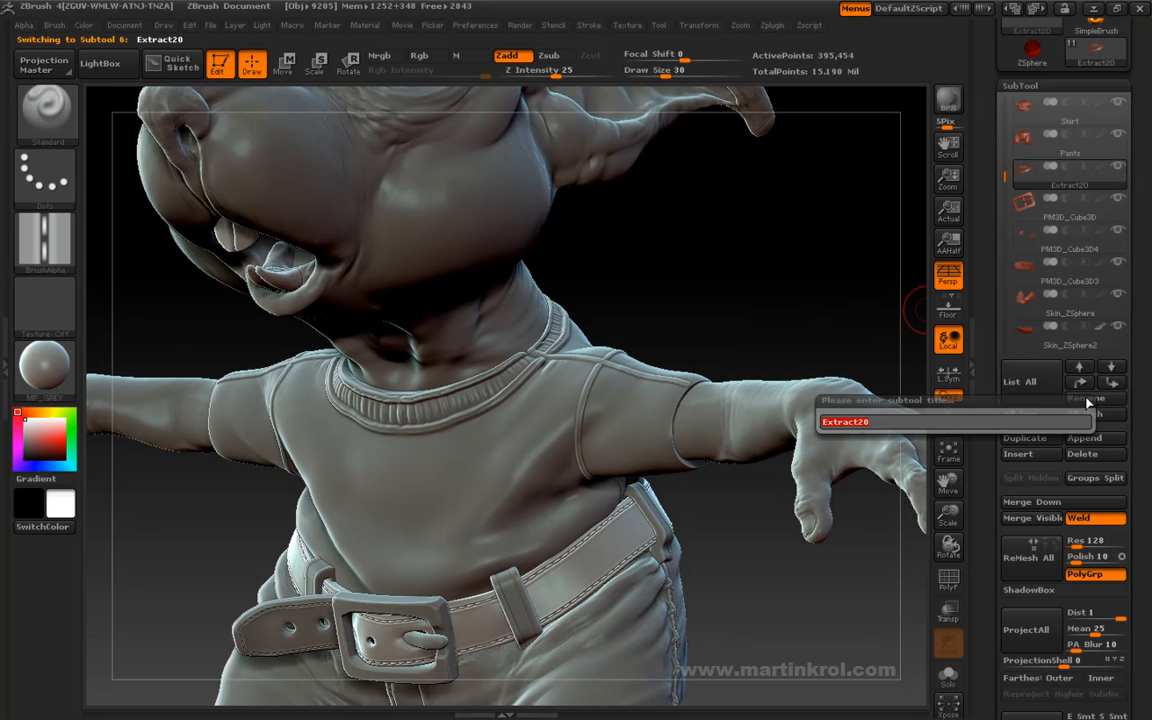
key("Return")
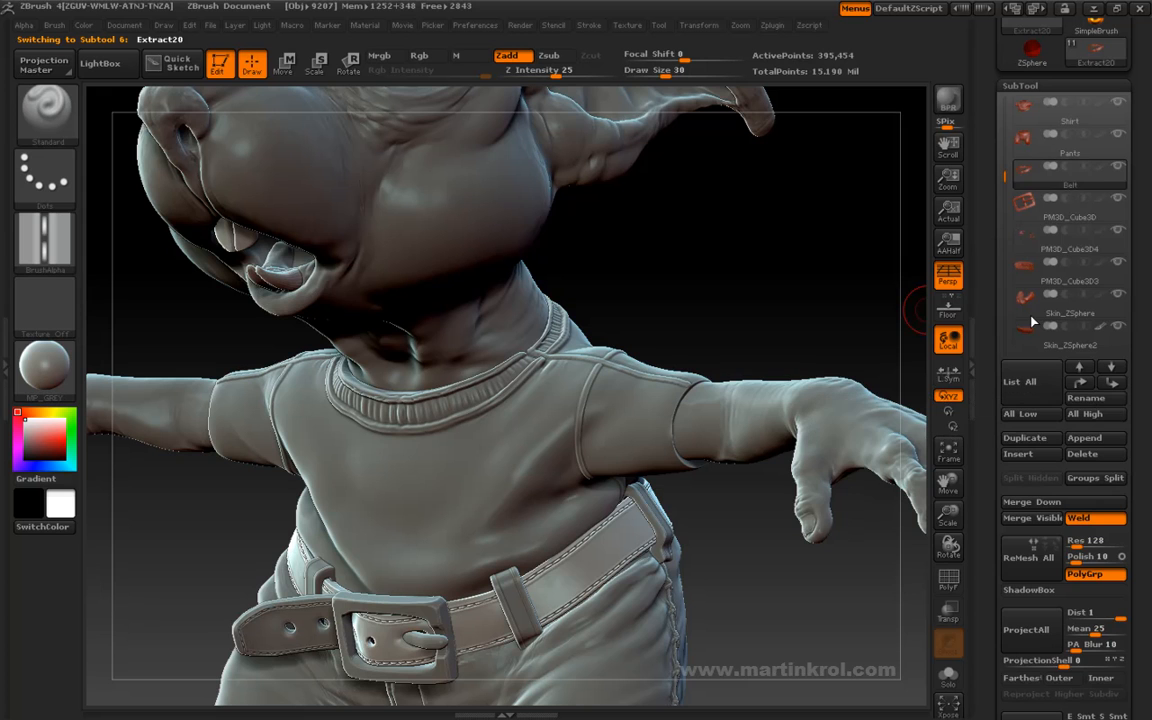
Step: Select the PM3D_Cube3D subtool at the front of the belt and rename it Buckle
left_click(1023, 205)
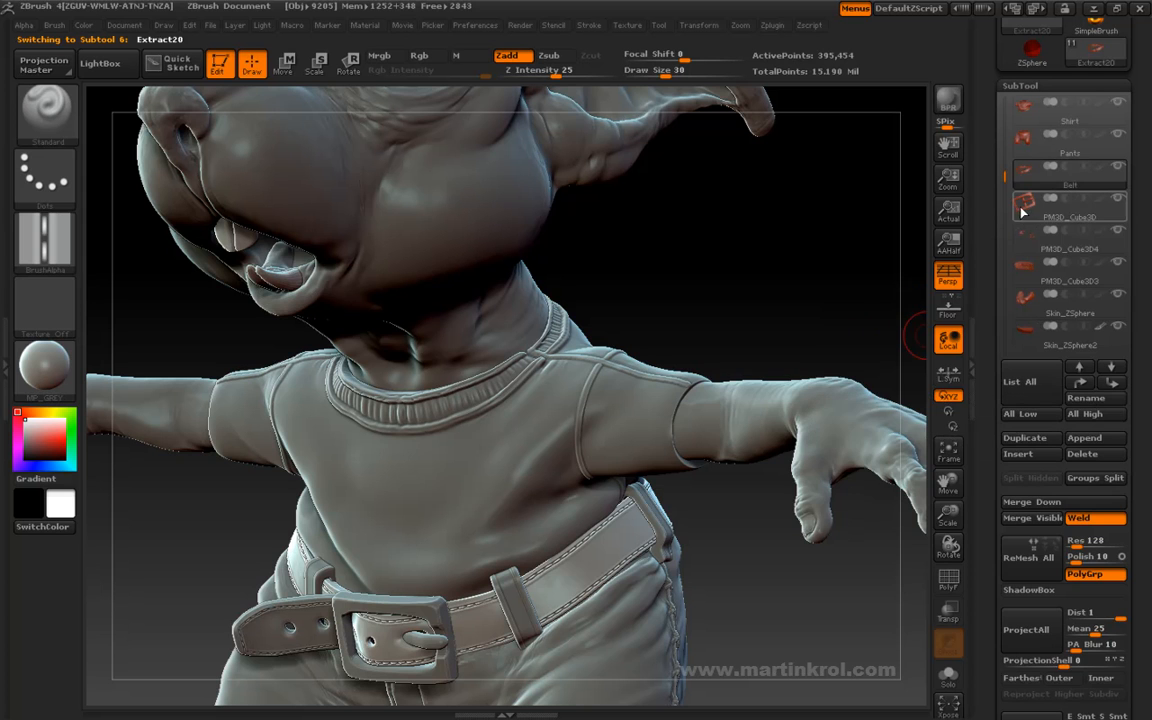
left_click(1087, 399)
type("bu")
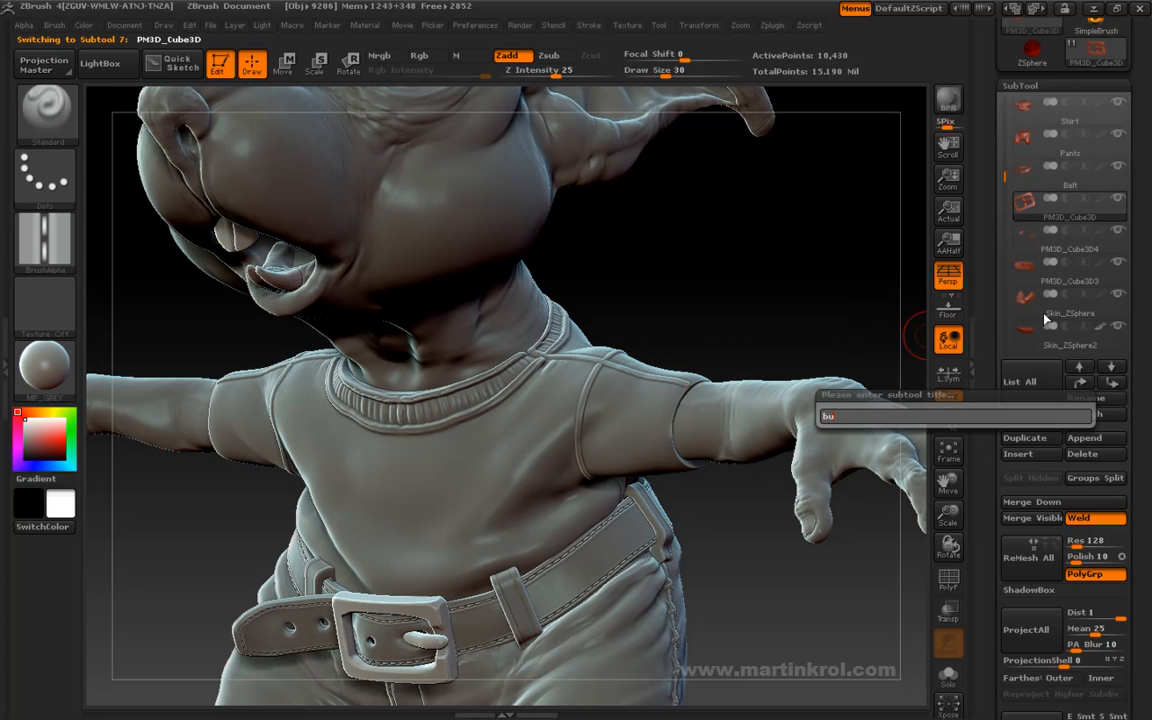
type("ckle")
key("Return")
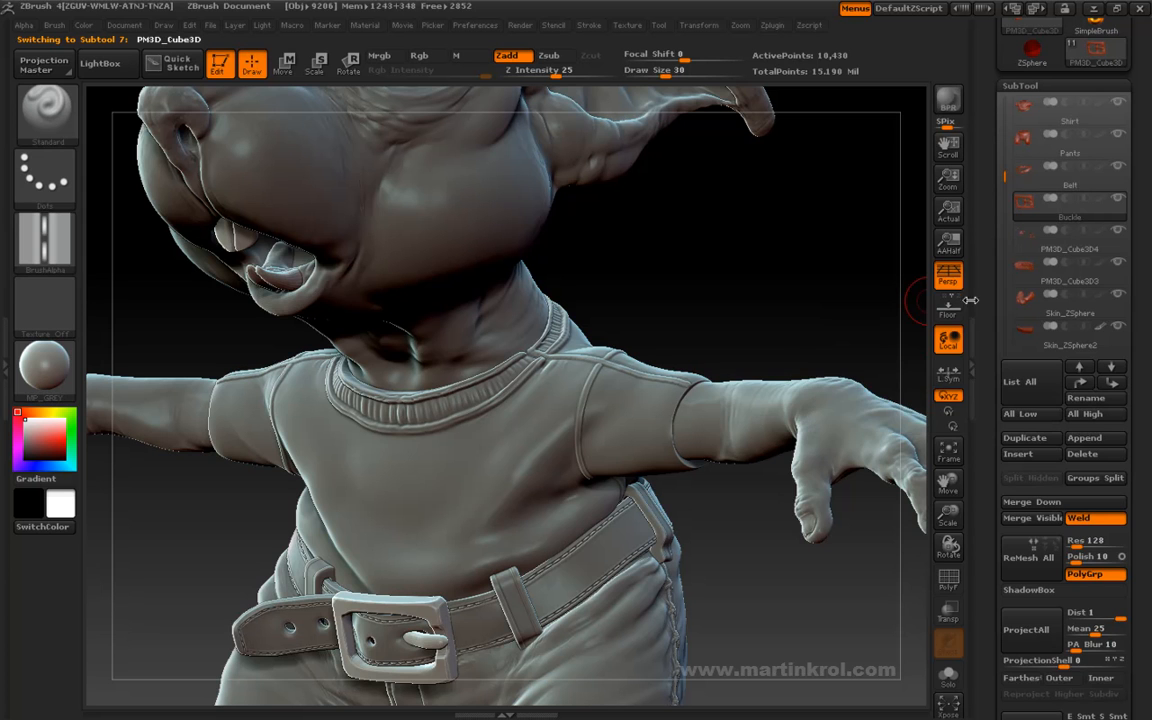
mouse_move(1025, 240)
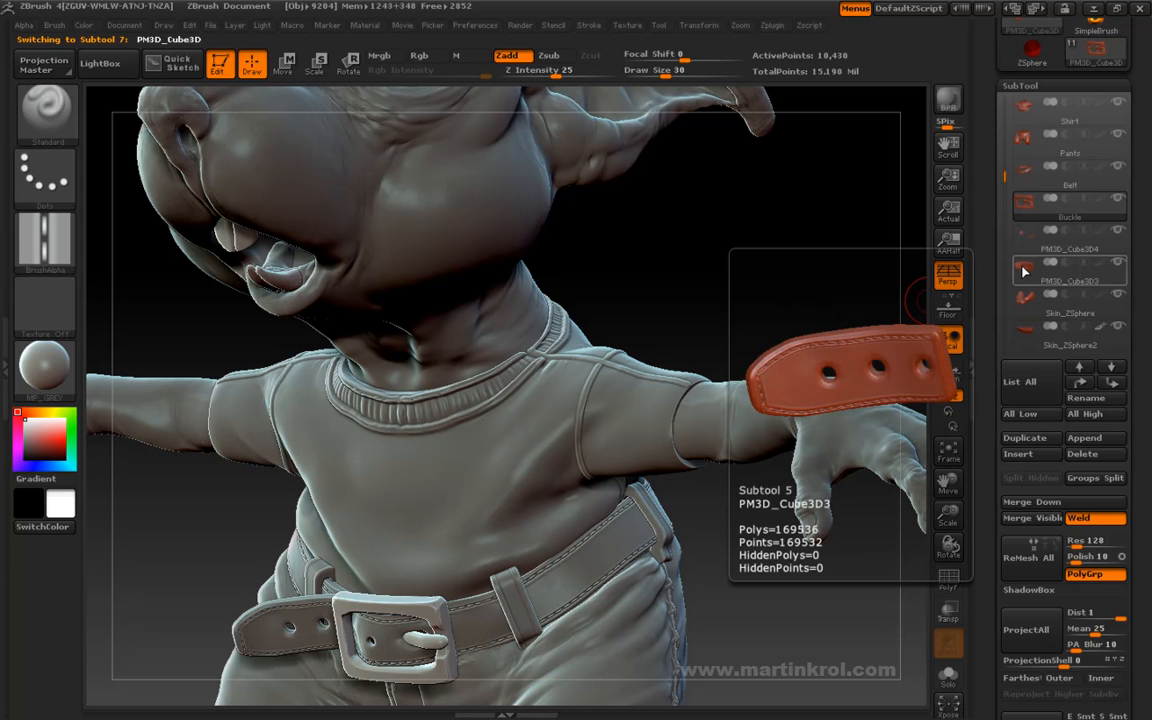
Step: Select the PM3D_Cube3D3 subtool that forms the belt's loose end and rename it Belt
left_click(1024, 271)
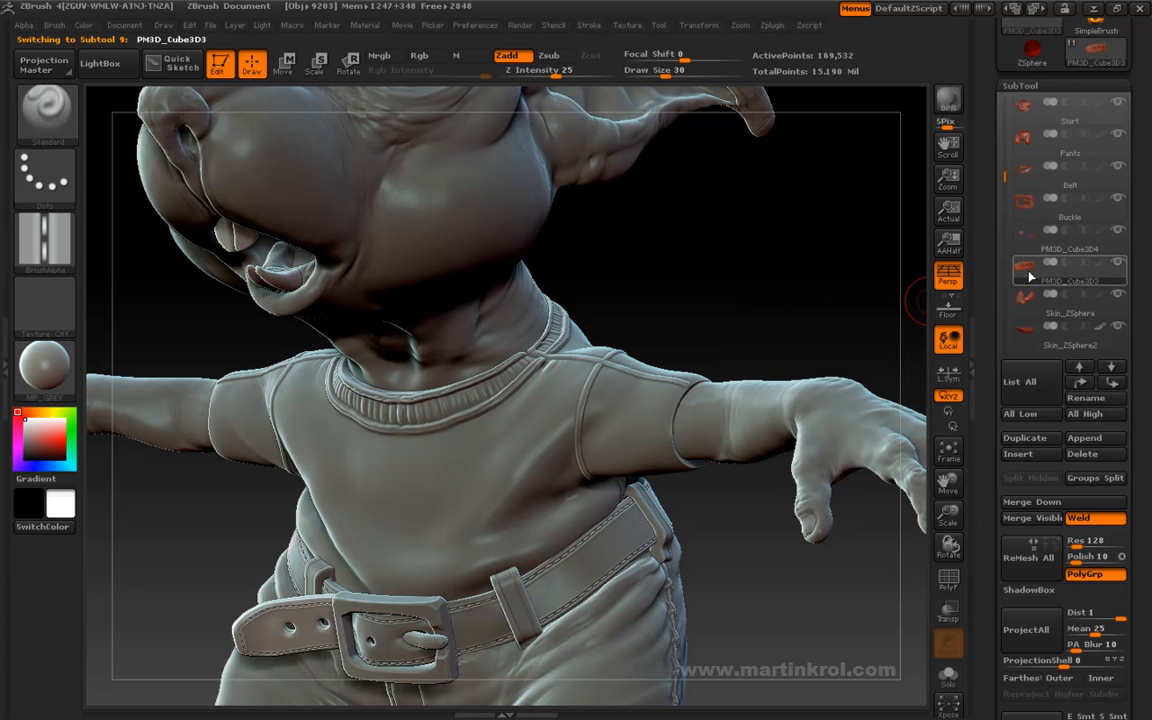
left_click(1103, 399)
type("belt")
key("Return")
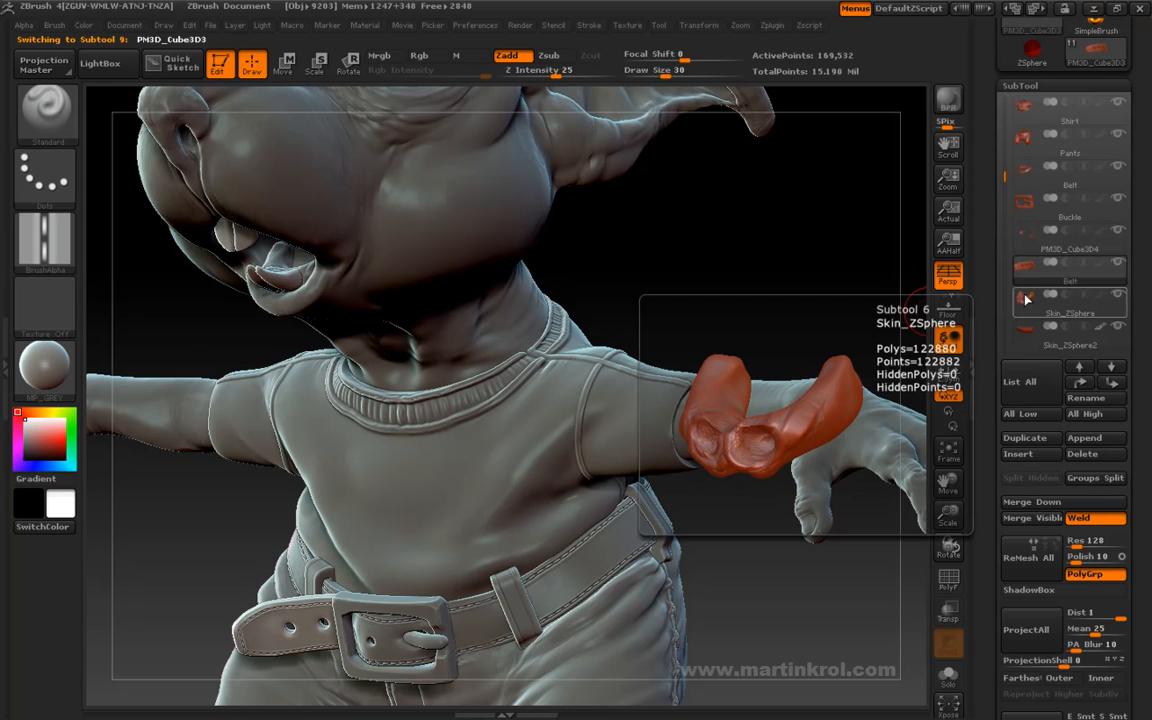
Step: Select the Skin_ZSphere subtool that forms the gums and rename it Gums
left_click(1025, 300)
left_click(1092, 399)
type("Gums")
key("Return")
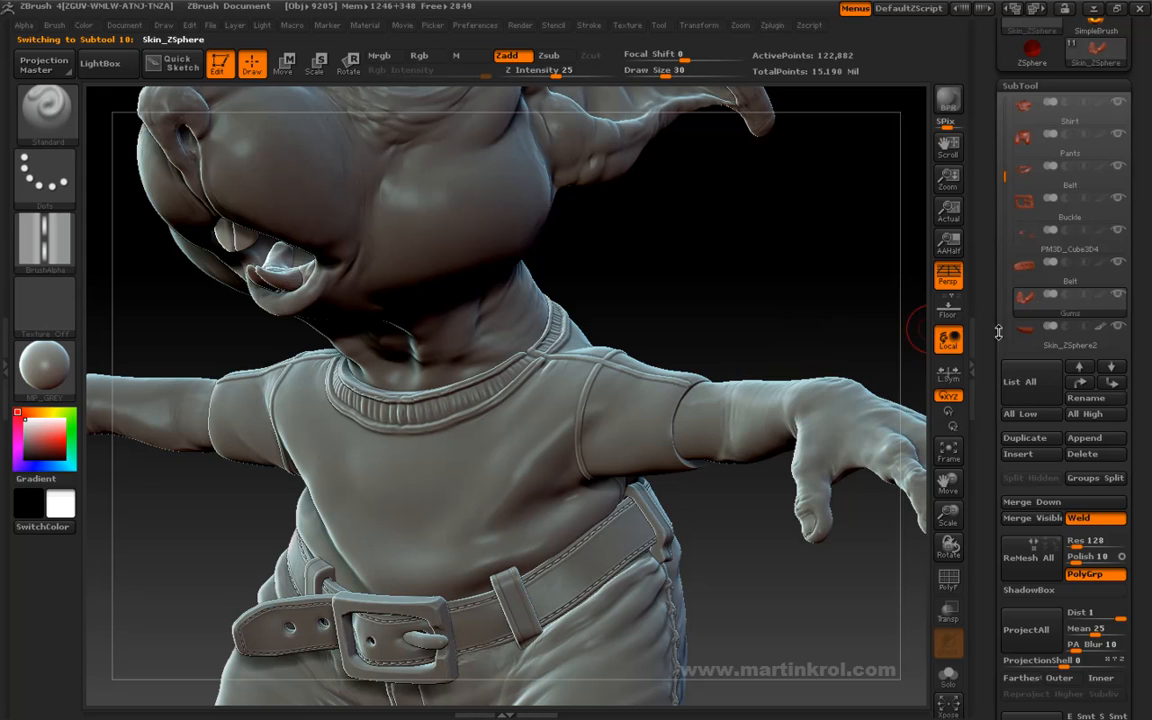
Step: Select the Skin_ZSphere2 subtool and rename it Lower-teeth
left_click(1025, 330)
left_click(1087, 399)
type("teeth")
key("Home")
type("Lower_")
key("Return")
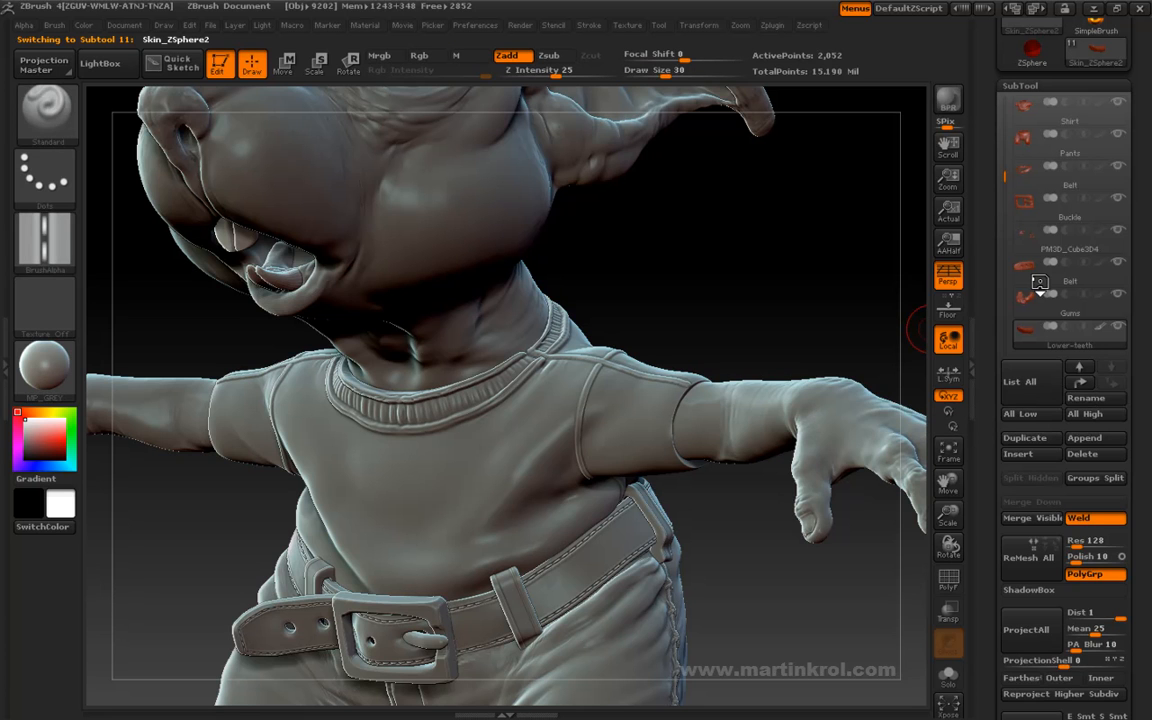
Step: Select the PM3D_Cube3D1 subtool near the start of the subtool list and rename it UpperTeeth
left_click_drag(1000, 179, 1000, 152)
left_click_drag(999, 130, 1001, 98)
left_click(1023, 173)
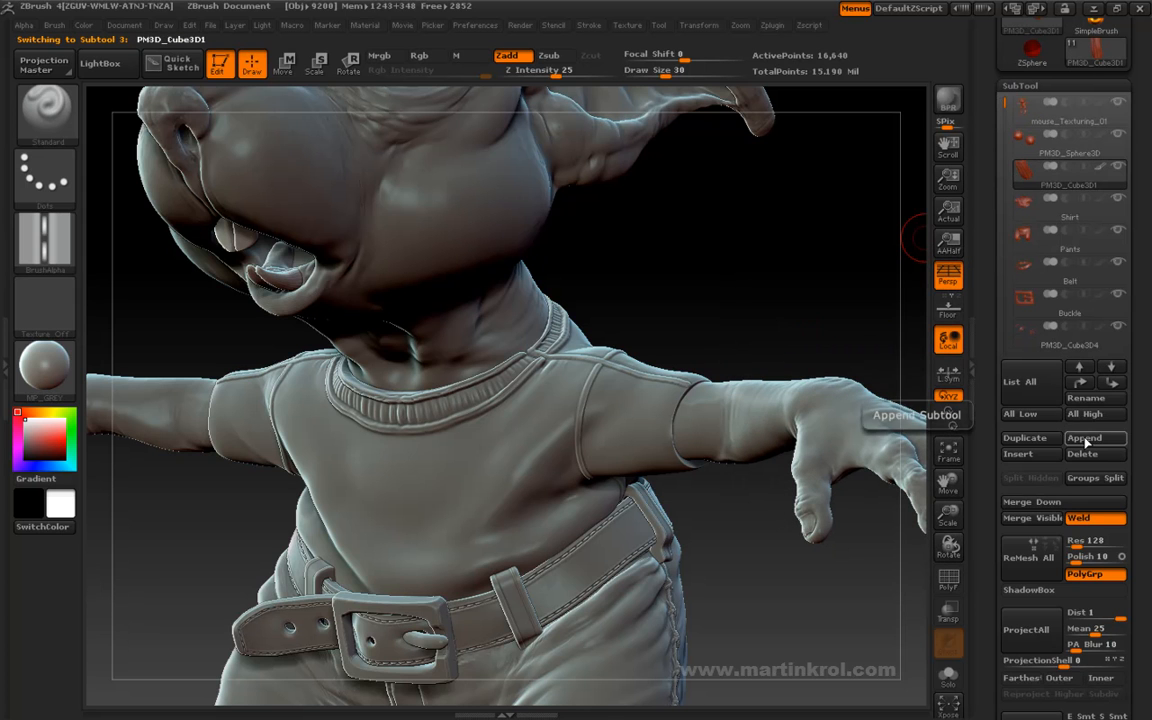
left_click(1086, 397)
type("UpperTeeth")
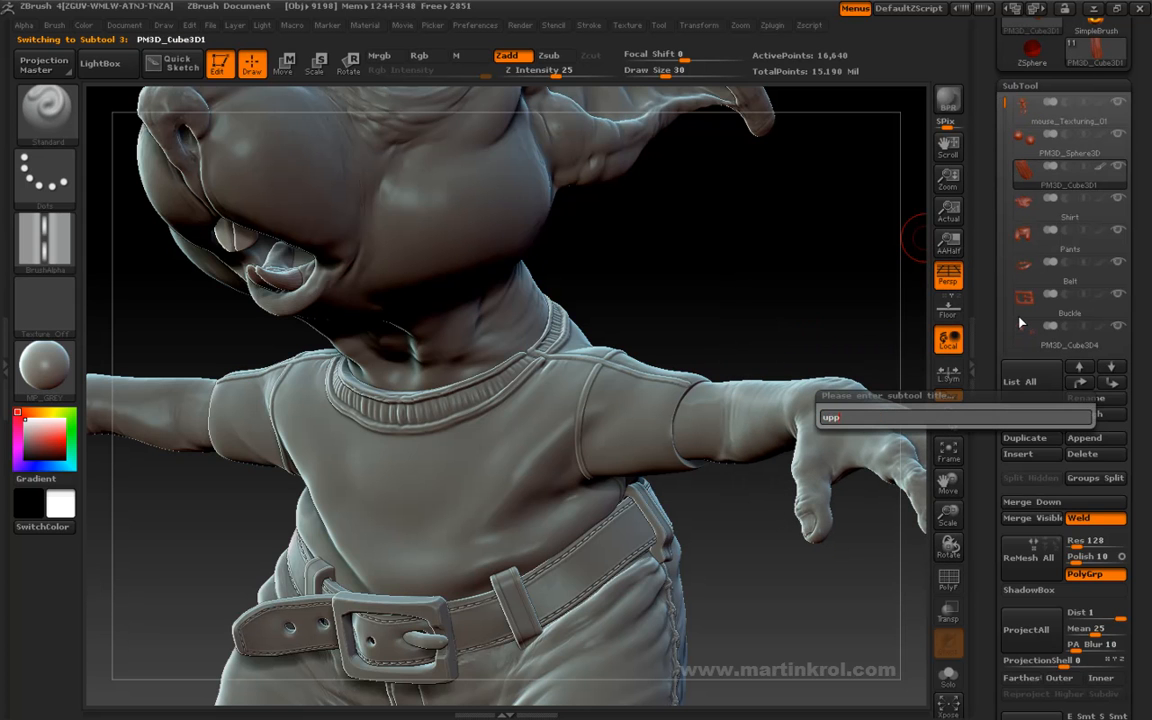
key("Return")
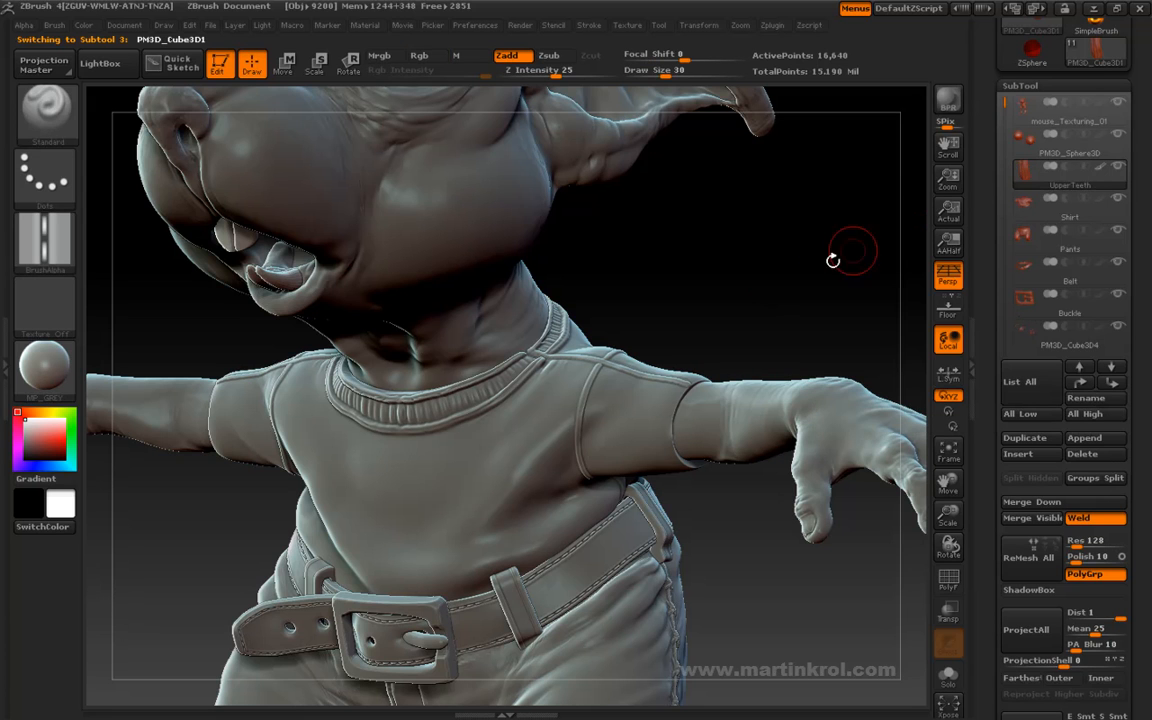
Step: Select the PM3D_Sphere3D subtool and rename it Eyes
left_click(1086, 397)
type("Eyes")
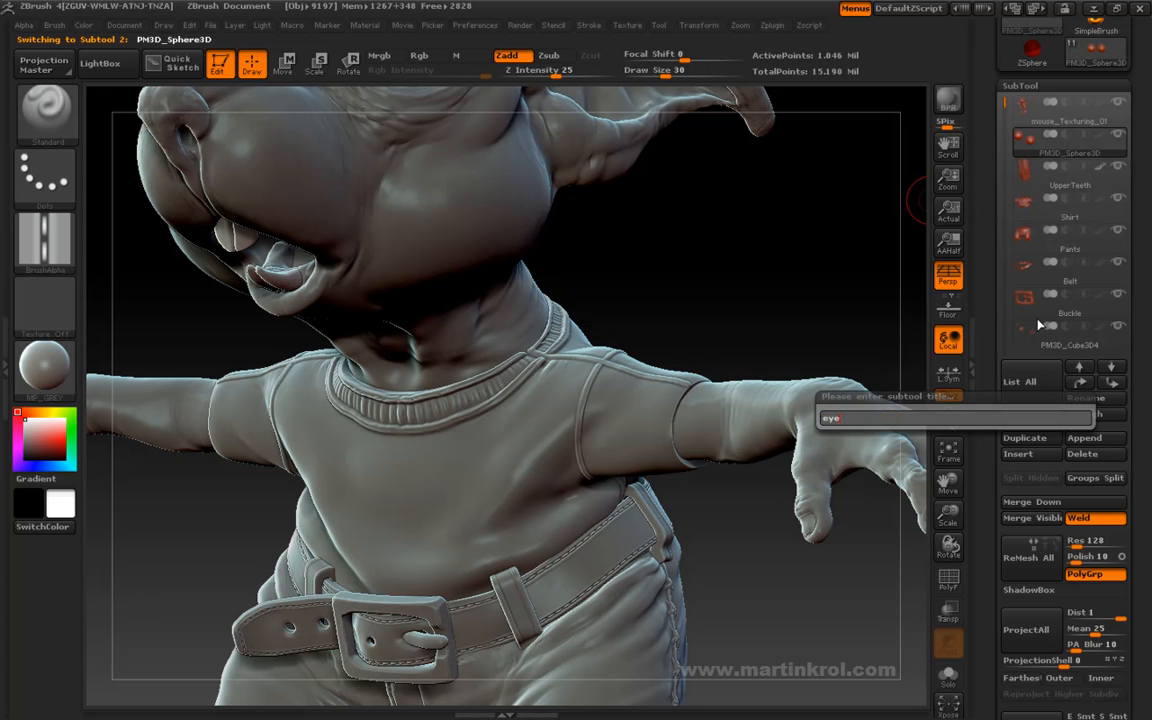
key("Return")
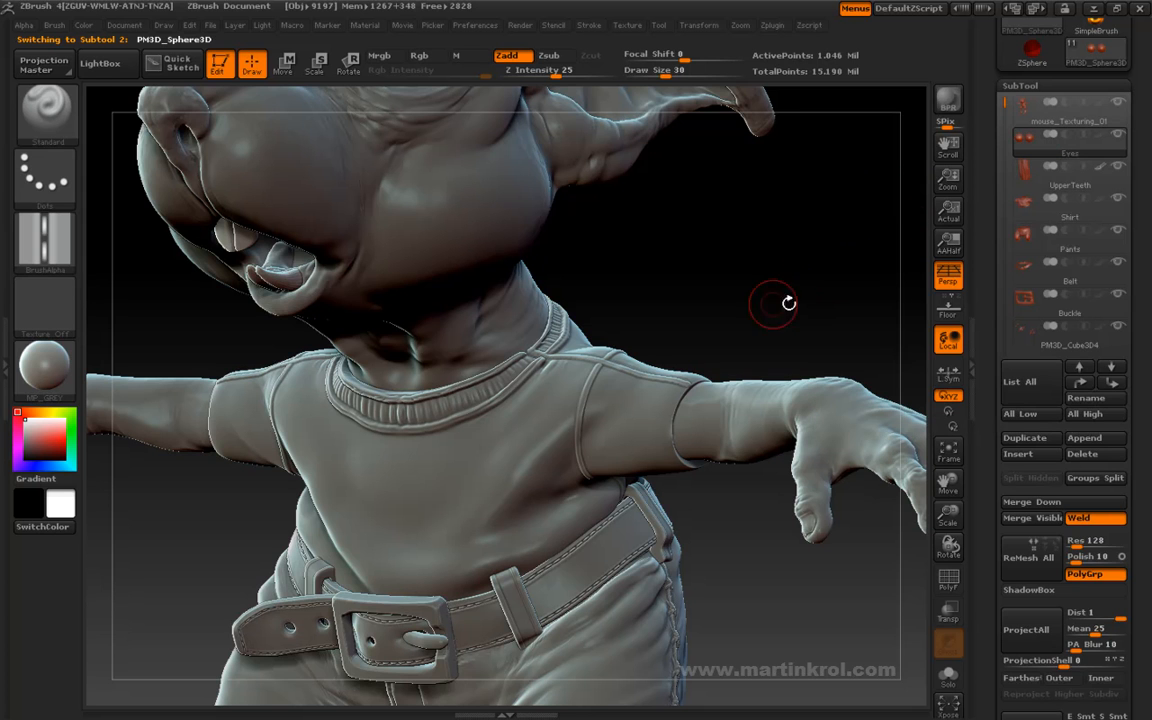
Step: Make the Shirt subtool active and lower its geometry to subdivision level 3
left_click_drag(665, 278, 770, 300)
left_click(1020, 206)
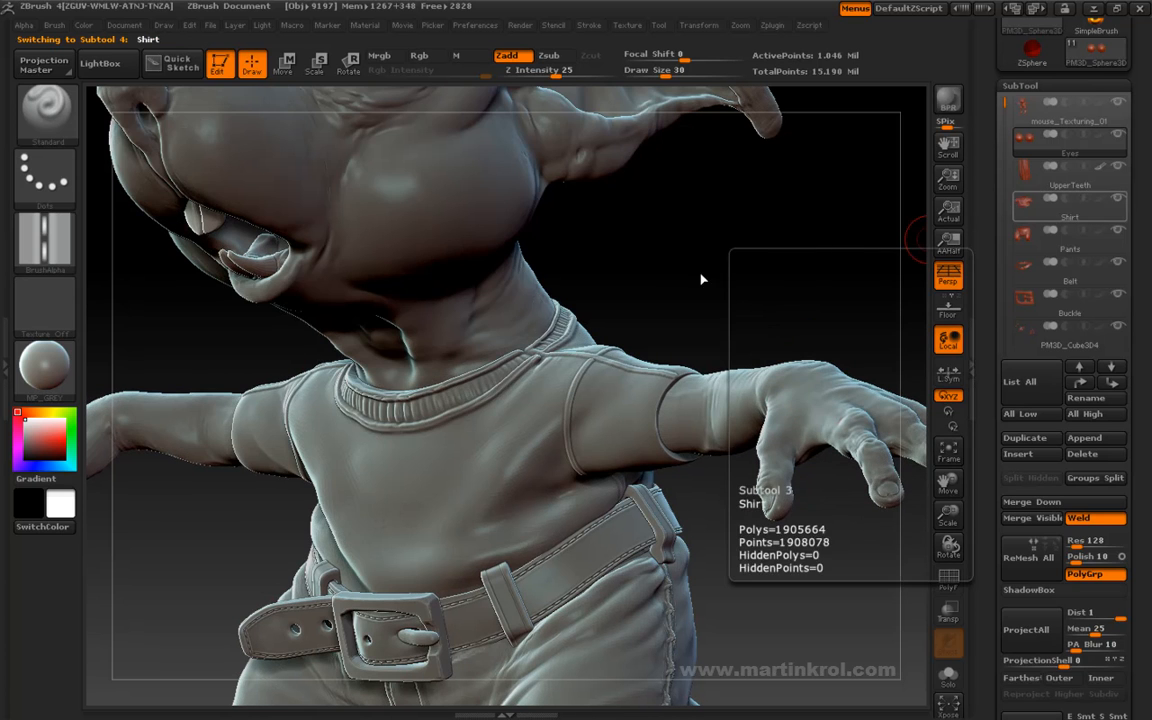
key("n")
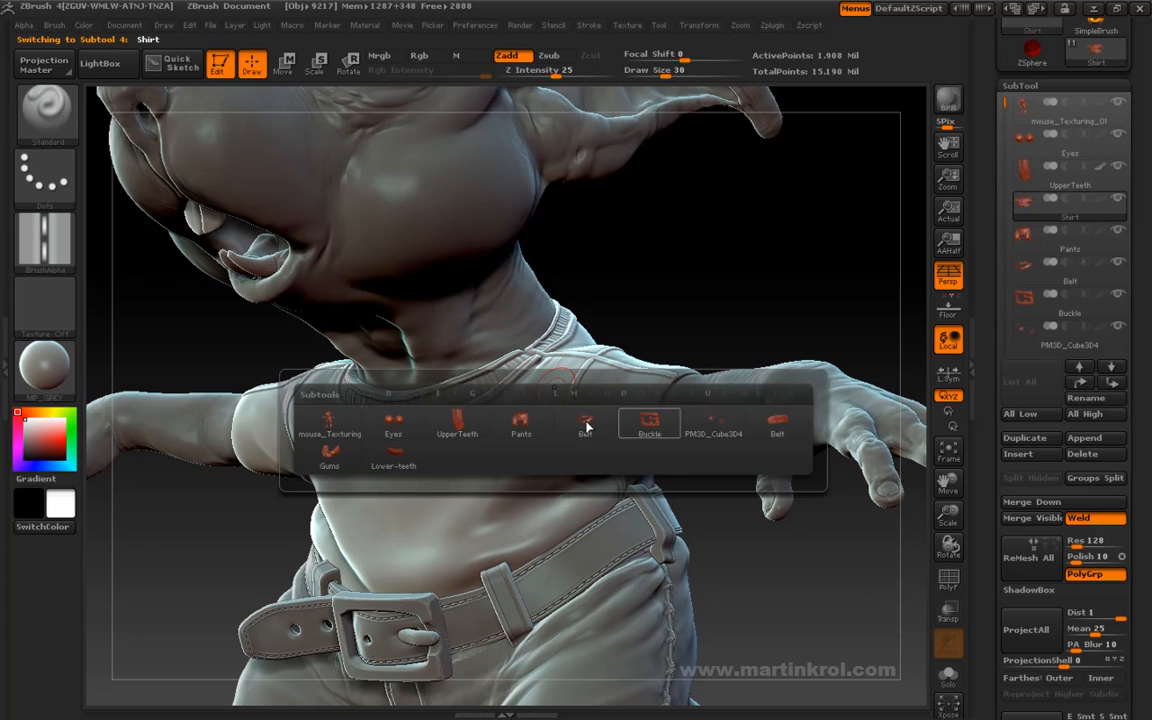
left_click_drag(685, 296, 700, 240, "alt")
left_click(1014, 85)
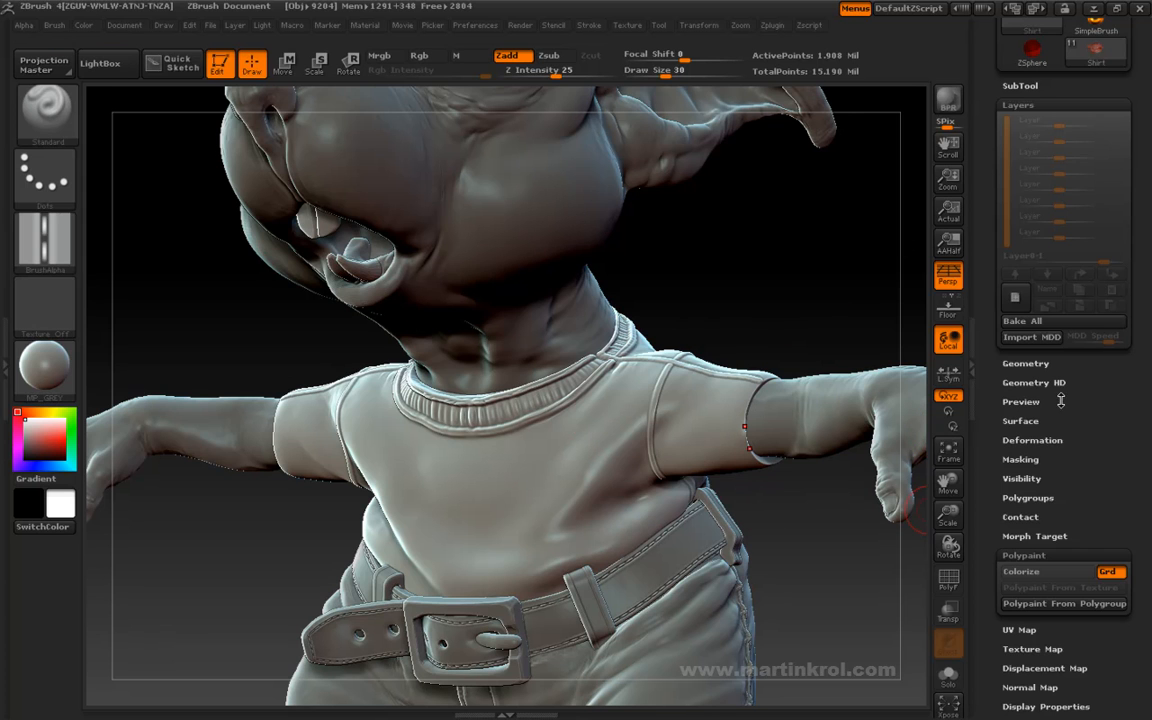
left_click(1025, 363)
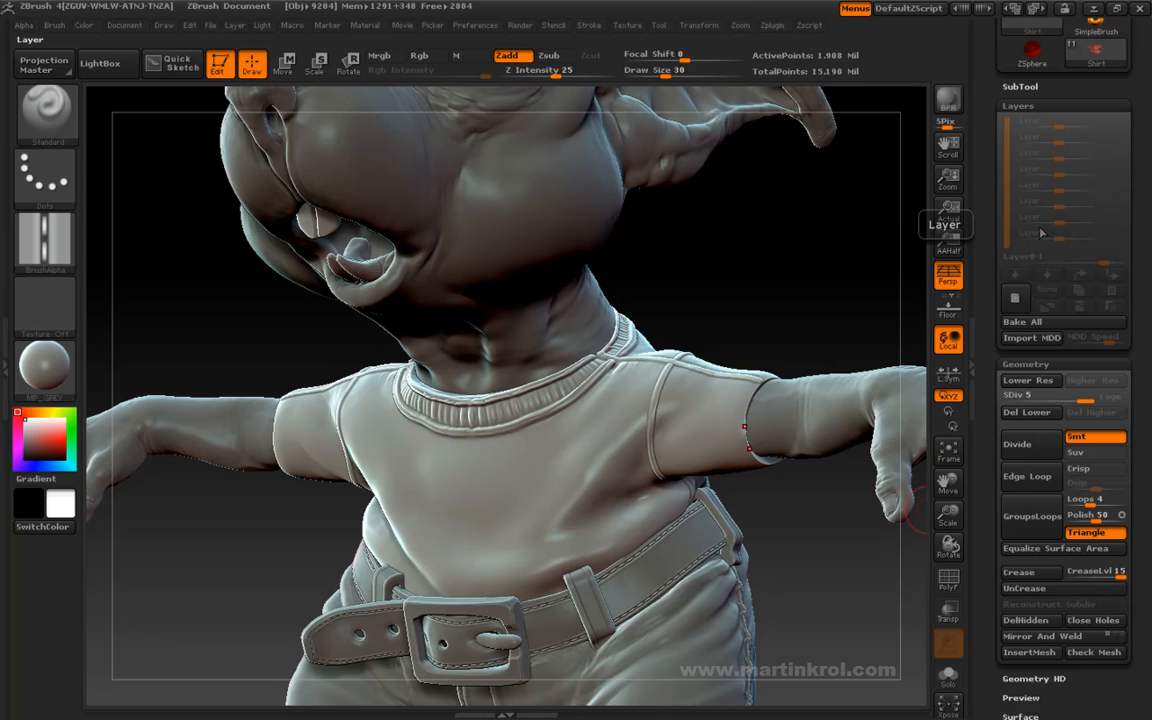
left_click_drag(730, 301, 922, 352)
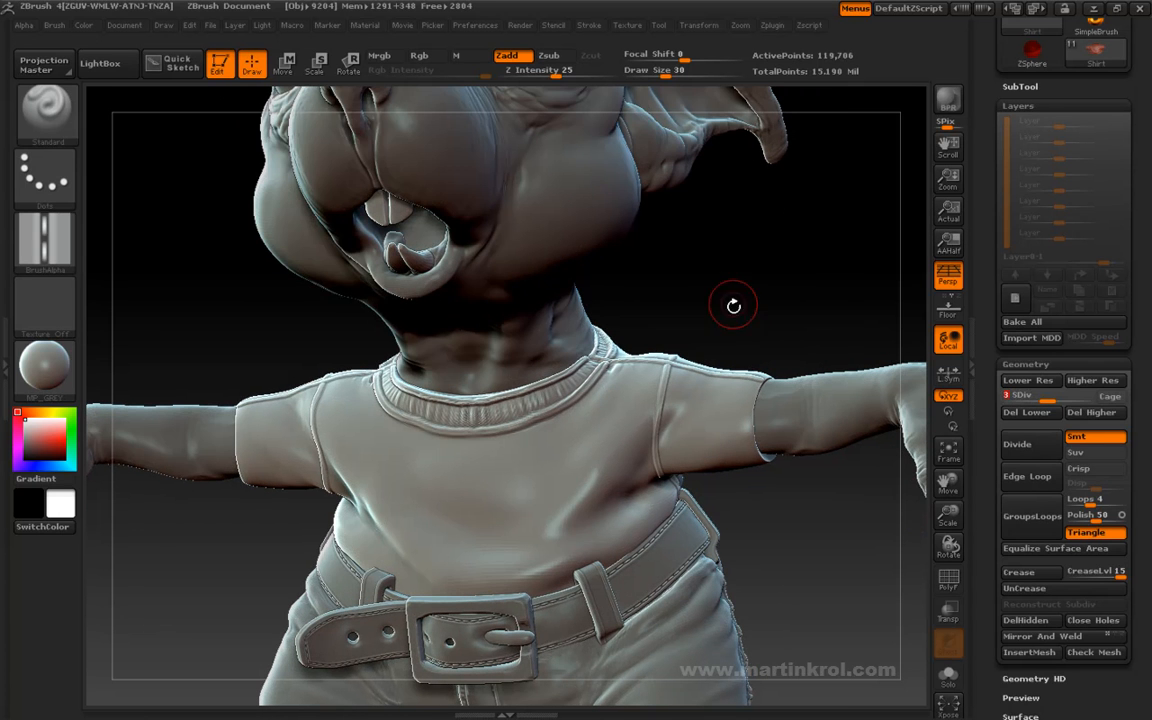
key("shift+d")
Step: Smooth the armhole seam on the front of the shirt's sleeve, setting the Smooth brush's draw size to 23
left_click_drag(778, 319, 738, 318, "alt")
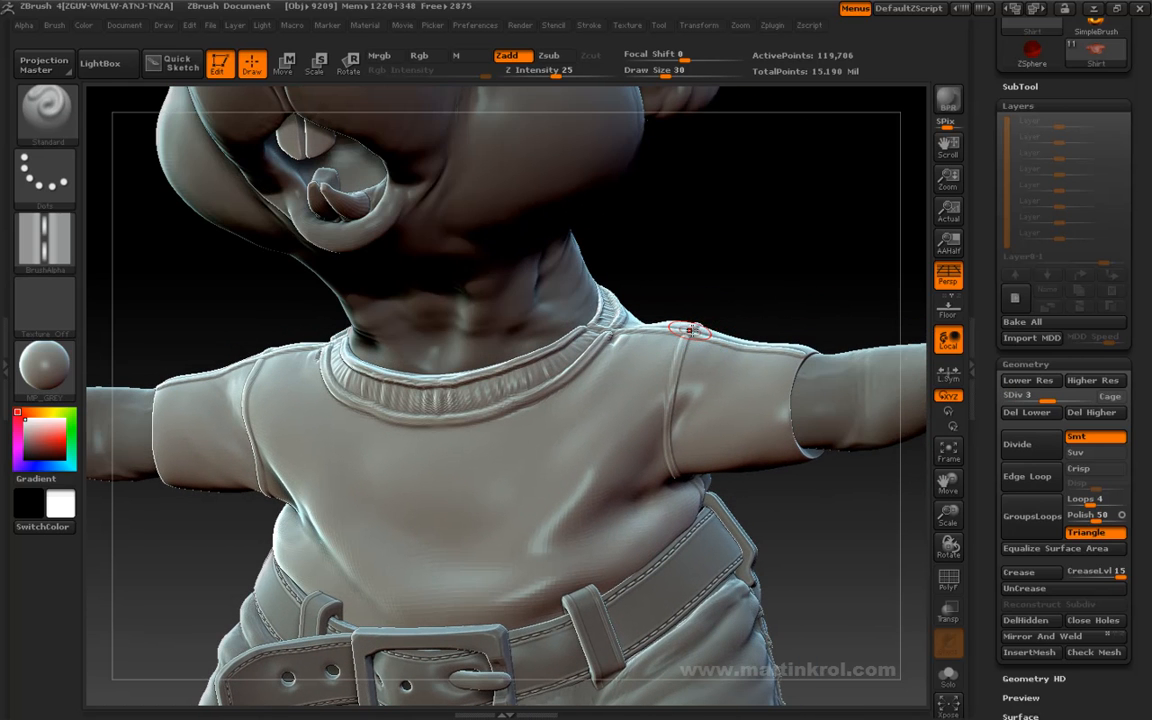
left_click_drag(778, 272, 749, 270)
mouse_move(688, 340)
left_mouse_down("shift")
mouse_move(673, 398)
mouse_move(676, 384)
left_mouse_up("shift")
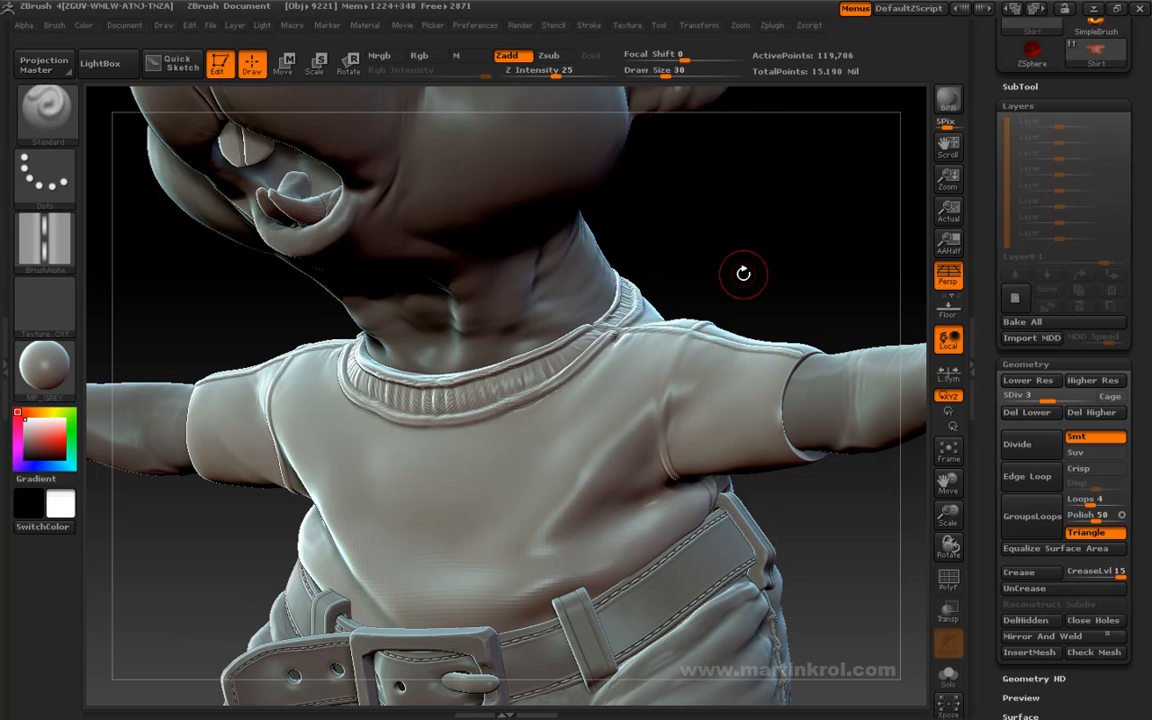
left_click_drag(743, 273, 752, 262)
key("space")
left_click_drag(689, 364, 683, 364)
mouse_move(702, 290)
left_mouse_down()
mouse_move(716, 278)
mouse_move(676, 370)
left_mouse_up()
key("shift")
mouse_move(666, 272)
left_mouse_down()
mouse_move(657, 305)
mouse_move(681, 258)
left_mouse_up()
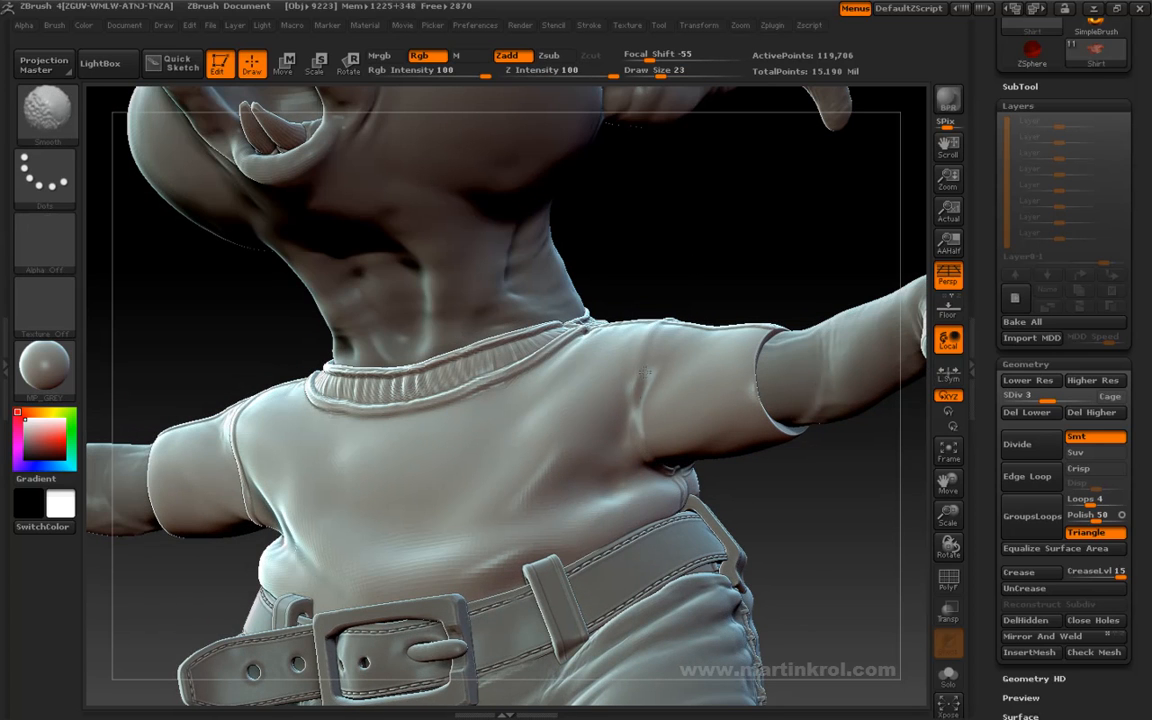
Step: Smooth the sleeve's armhole seam across the back of the shoulder and around the underarm
left_click_drag(643, 296, 584, 298)
left_click_drag(735, 270, 504, 375)
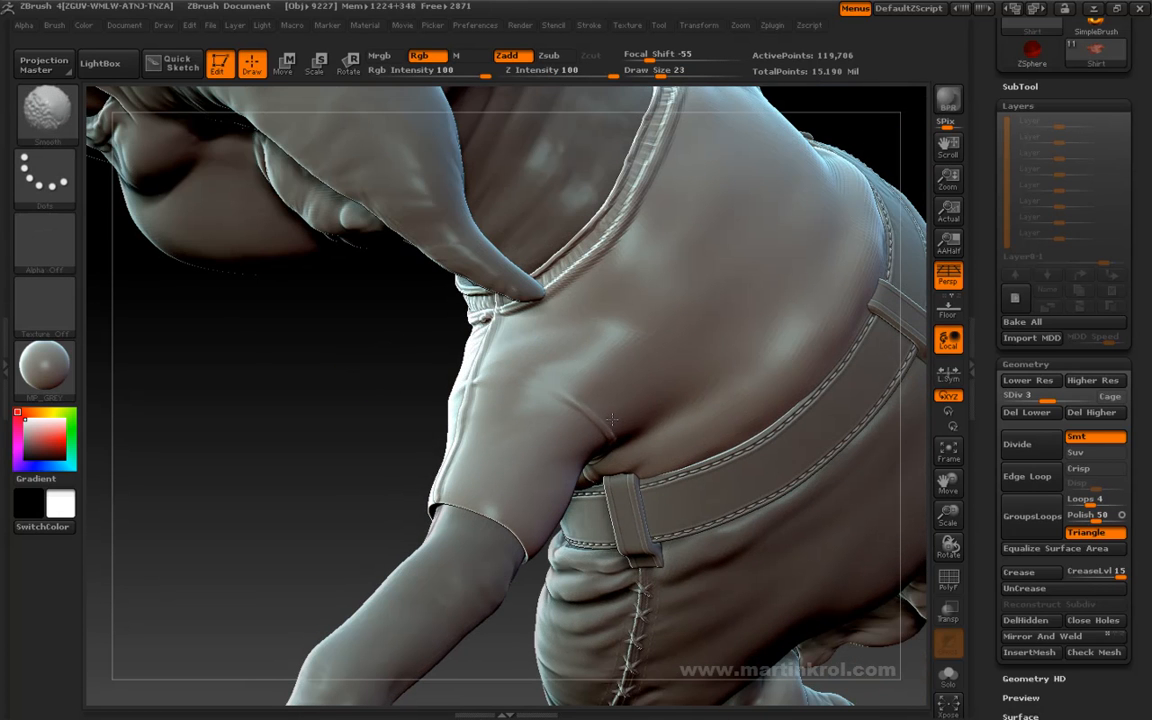
left_click_drag(378, 411, 600, 407)
left_click_drag(402, 432, 365, 401)
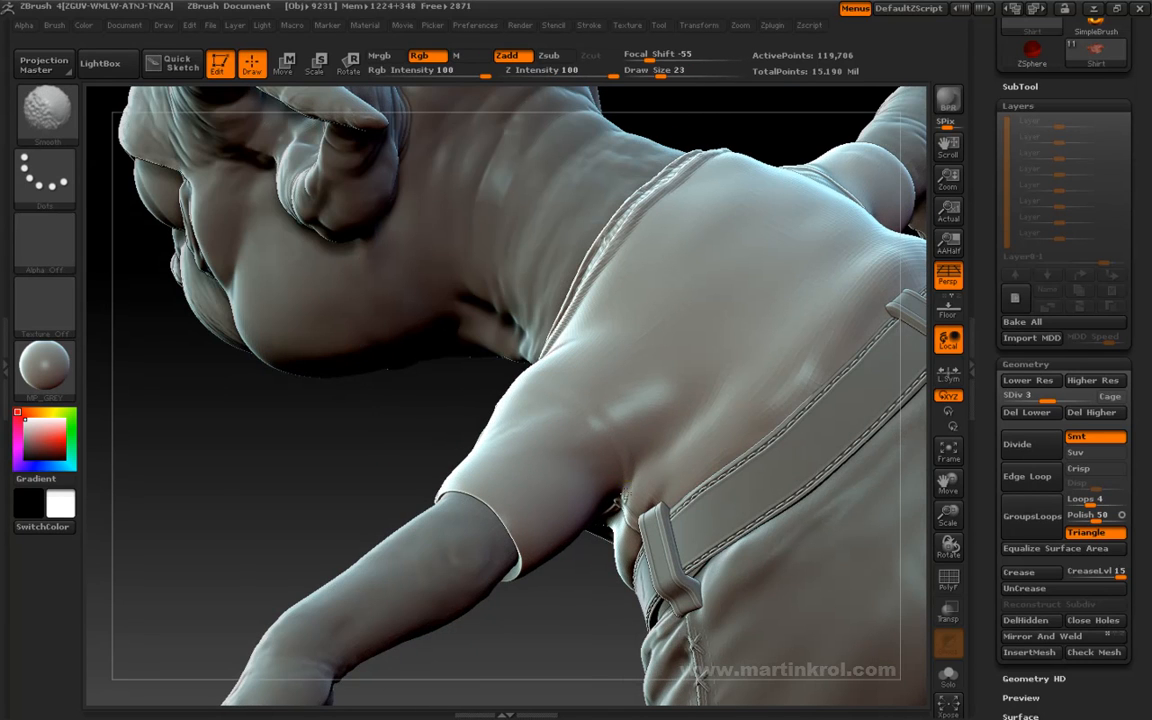
left_click_drag(410, 430, 585, 415)
mouse_move(618, 528)
left_mouse_down("shift")
mouse_move(606, 550)
mouse_move(600, 534)
left_mouse_up("shift")
mouse_move(644, 404)
left_mouse_down()
mouse_move(689, 288)
mouse_move(728, 249)
mouse_move(704, 283)
mouse_move(650, 465)
left_mouse_up()
mouse_move(755, 345)
left_mouse_down()
mouse_move(705, 355)
mouse_move(645, 296)
left_mouse_up()
mouse_move(492, 320)
left_mouse_down()
mouse_move(419, 378)
mouse_move(712, 380)
mouse_move(691, 384)
mouse_move(733, 252)
mouse_move(735, 273)
mouse_move(828, 257)
mouse_move(805, 262)
mouse_move(751, 237)
mouse_move(839, 290)
left_mouse_up()
mouse_move(399, 377)
left_mouse_down("shift")
mouse_move(440, 373)
mouse_move(515, 417)
left_mouse_up("shift")
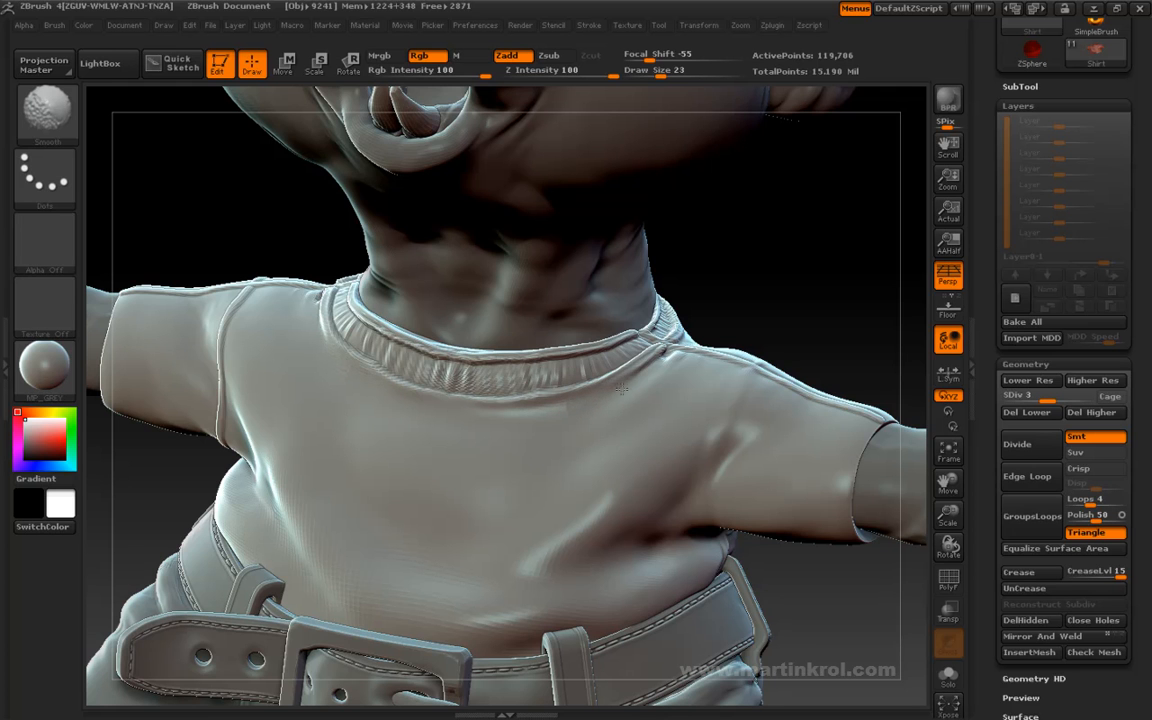
Step: Set the Smooth brush's draw size to 17 and smooth the shirt collar's ribbing along the side and back of the neck
left_click_drag(661, 358, 658, 364, "shift")
mouse_move(822, 254)
left_mouse_down()
mouse_move(771, 298)
mouse_move(695, 250)
left_mouse_up()
left_click_drag(856, 195, 668, 320)
key("space")
left_click_drag(494, 488, 465, 502)
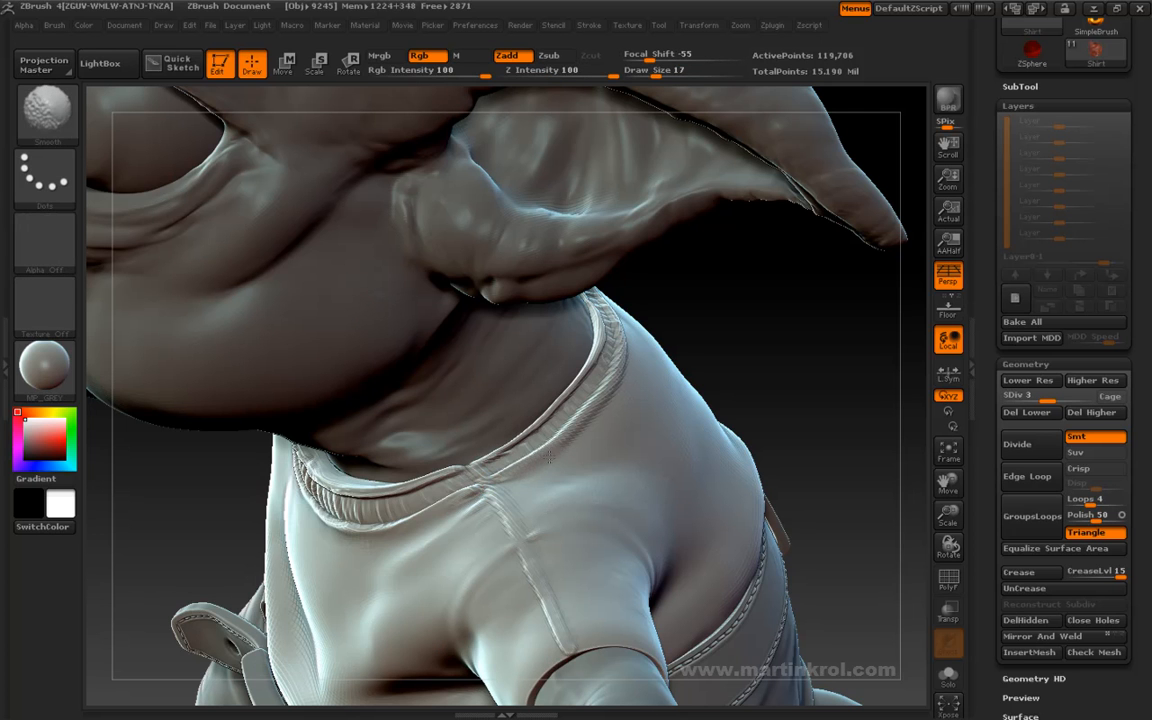
left_click_drag(788, 222, 668, 282)
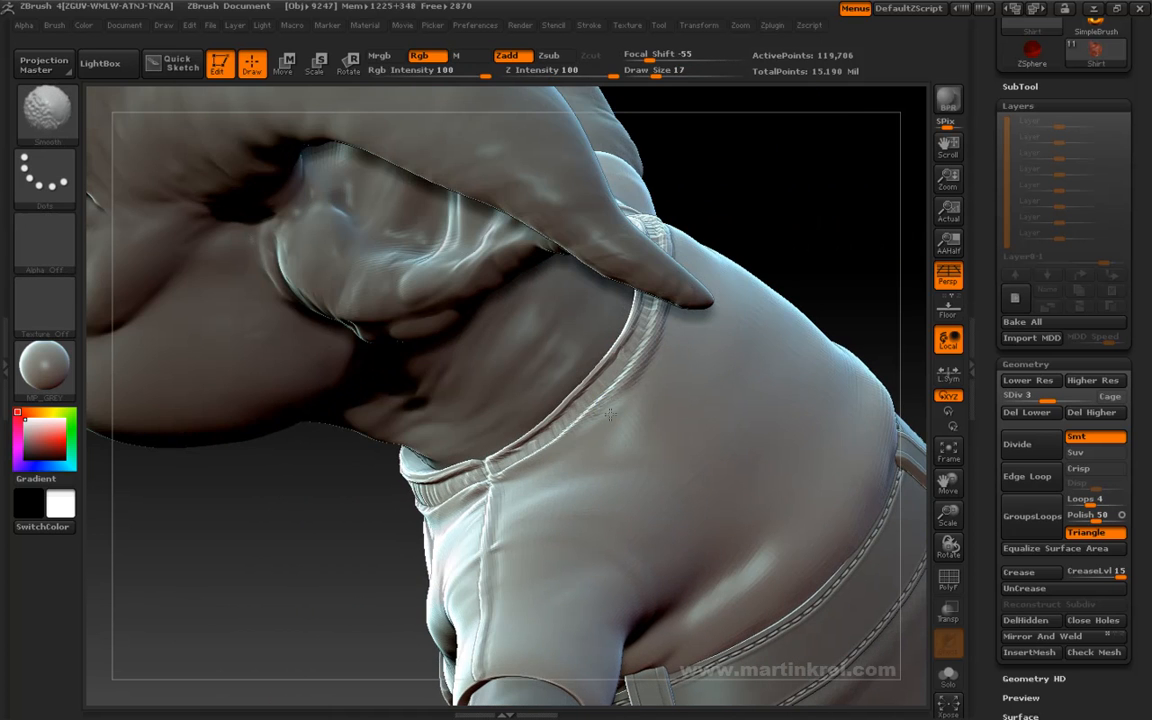
mouse_move(805, 226)
left_mouse_down()
mouse_move(478, 453)
mouse_move(537, 437)
mouse_move(530, 445)
left_mouse_up()
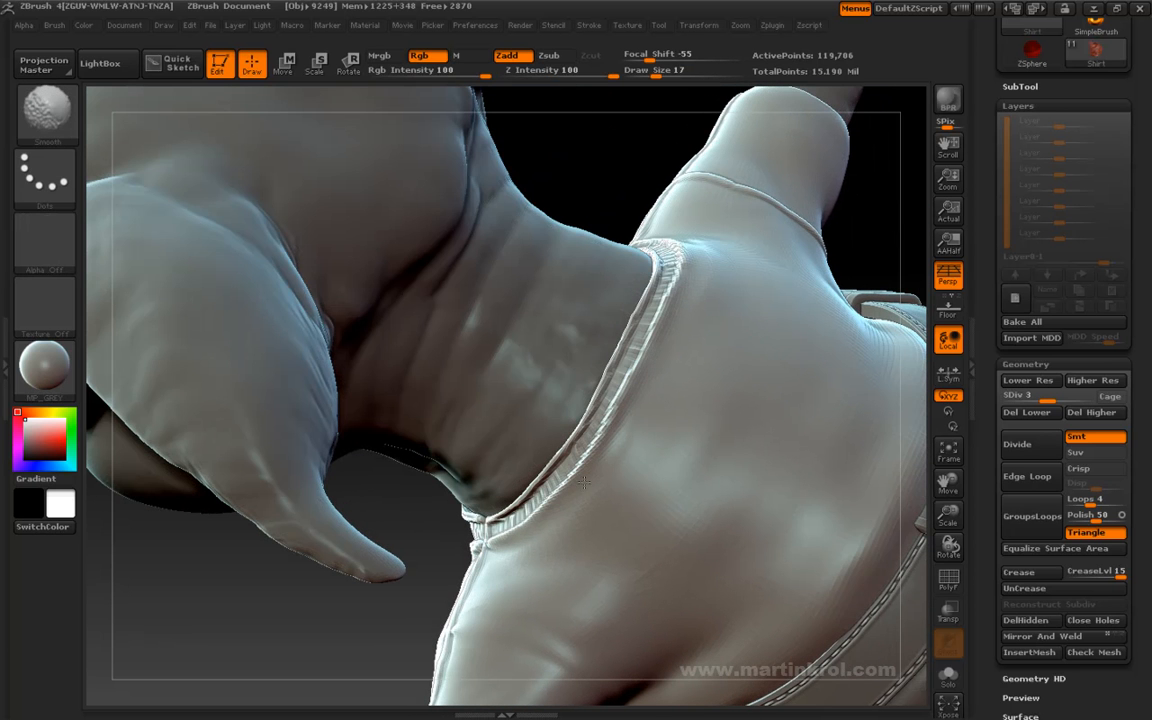
mouse_move(429, 548)
left_mouse_down()
mouse_move(538, 353)
mouse_move(843, 188)
mouse_move(861, 154)
mouse_move(658, 327)
mouse_move(591, 411)
mouse_move(565, 476)
mouse_move(510, 530)
left_mouse_up()
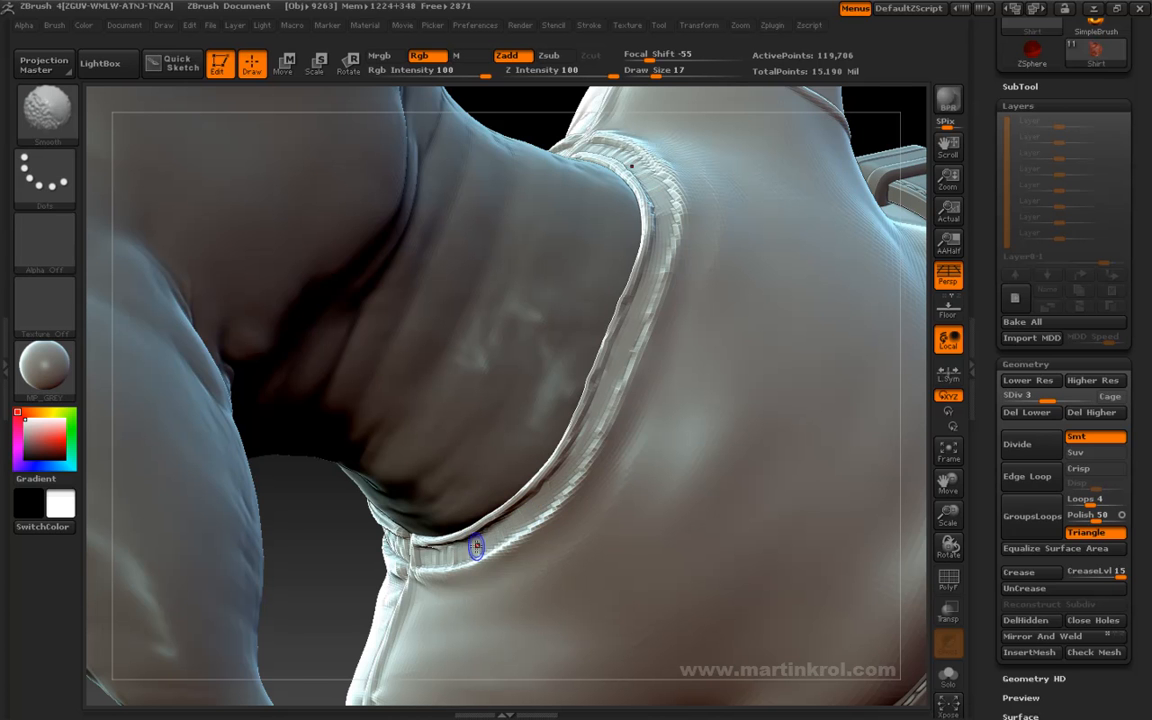
Step: Smooth the low-resolution ribbing across the front of the shirt's collar
mouse_move(330, 548)
left_mouse_down()
mouse_move(835, 396)
mouse_move(495, 462)
left_mouse_up()
left_click_drag(207, 423, 405, 455)
mouse_move(473, 496)
left_mouse_down("shift")
mouse_move(434, 436)
mouse_move(448, 470)
mouse_move(505, 519)
left_mouse_up("shift")
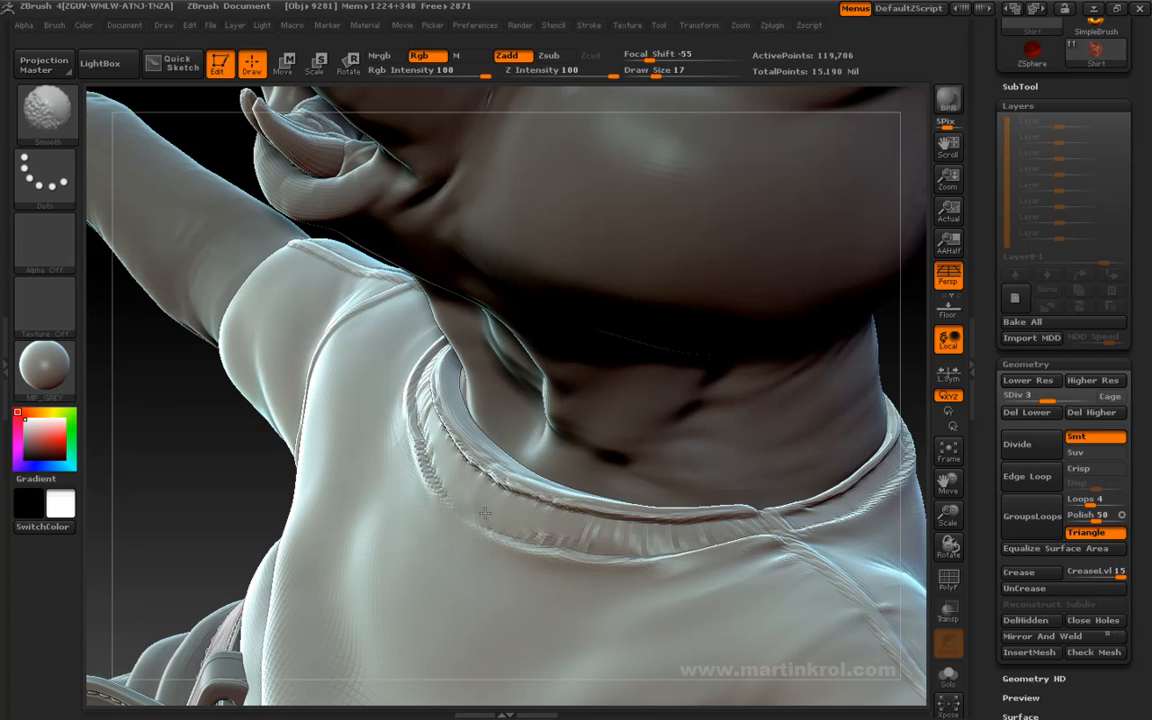
left_click_drag(521, 531, 598, 541, "shift")
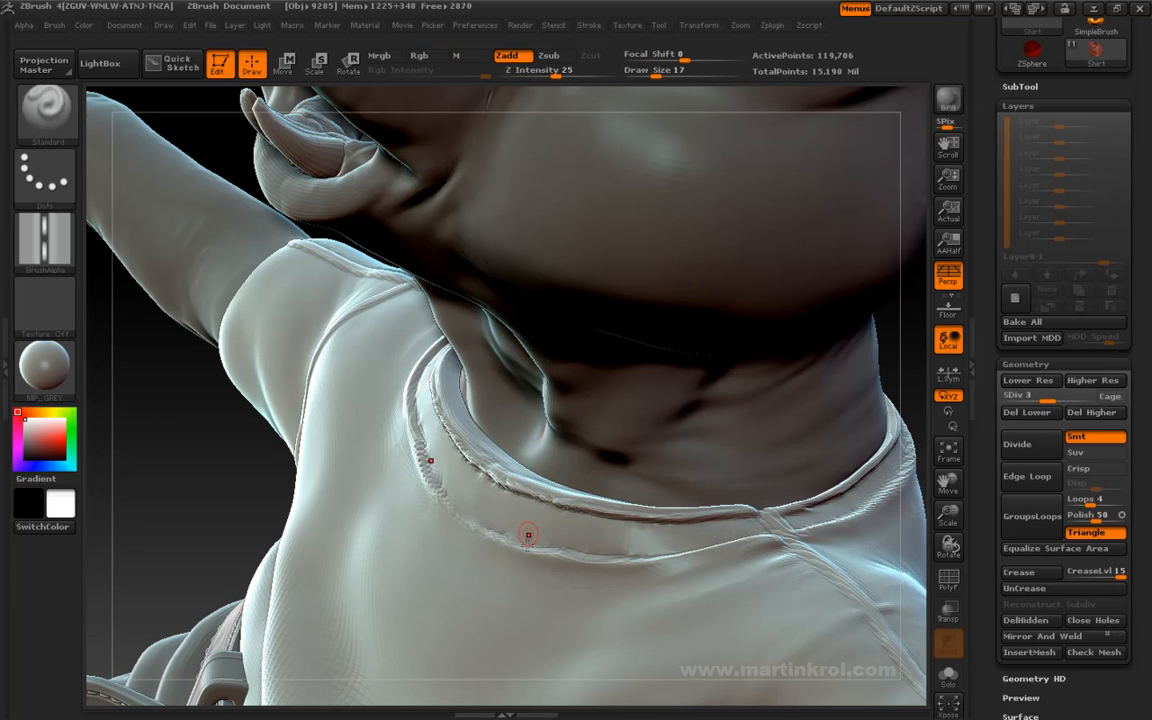
Step: Raise the shirt's geometry to subdivision level 5
key("shift")
left_click_drag(212, 512, 277, 437, "alt")
left_click_drag(791, 437, 802, 426)
left_click_drag(1059, 397, 1090, 398)
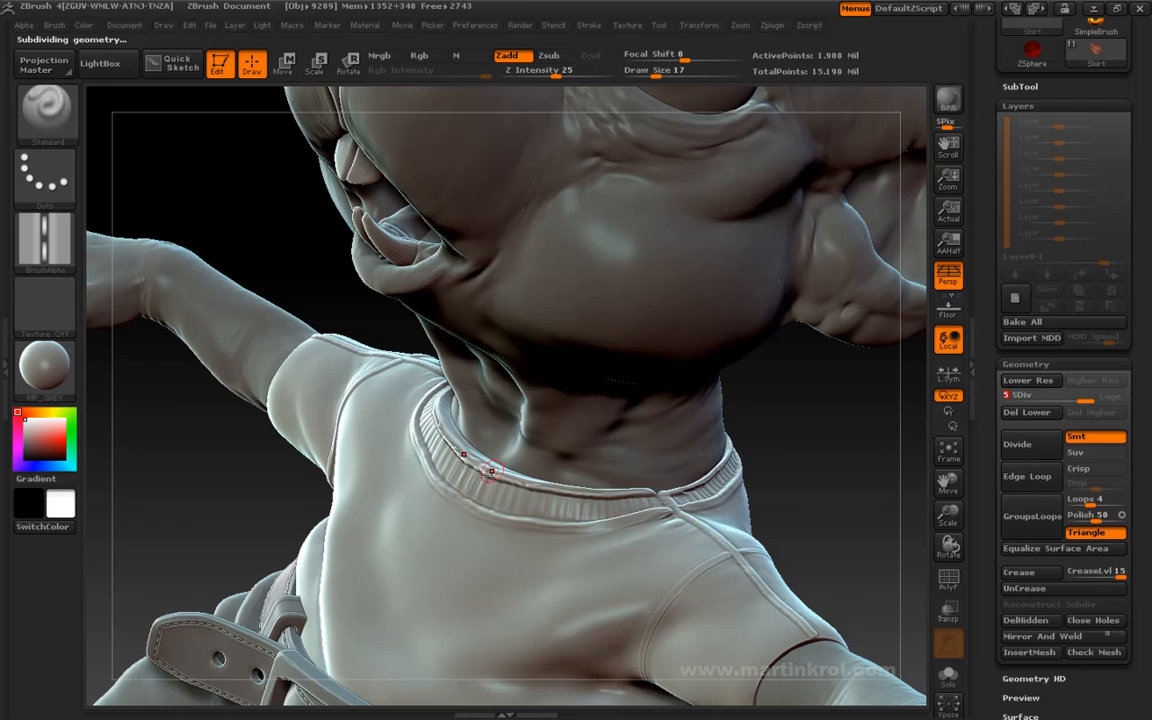
left_click_drag(824, 443, 856, 422)
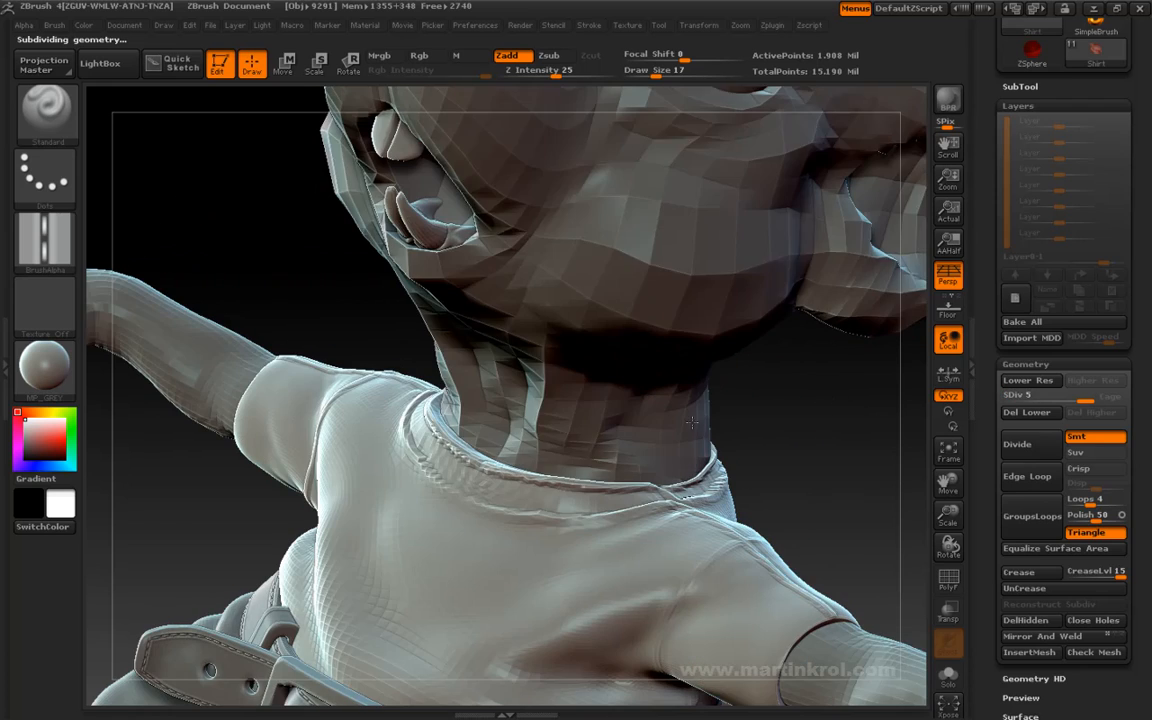
Step: Soften the ribbing along the front of the collar with the Smooth brush at subdivision level 5
left_click_drag(780, 438, 377, 517)
left_click_drag(280, 502, 311, 574, "alt")
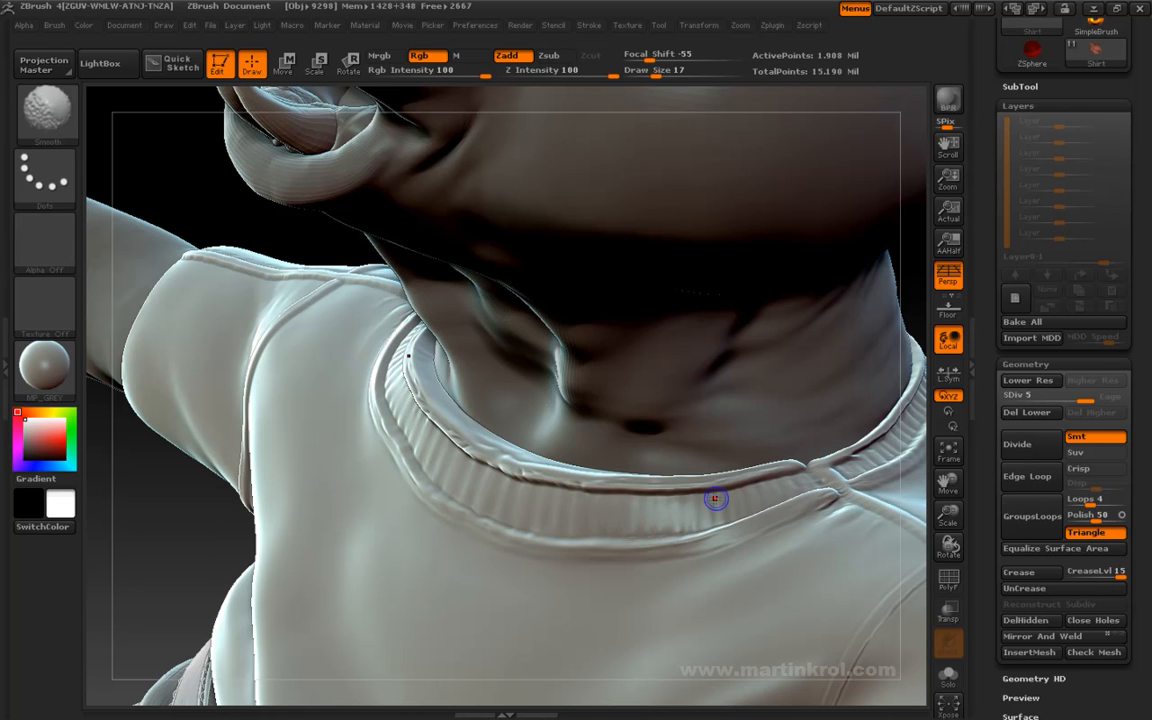
left_click_drag(787, 480, 798, 476, "shift")
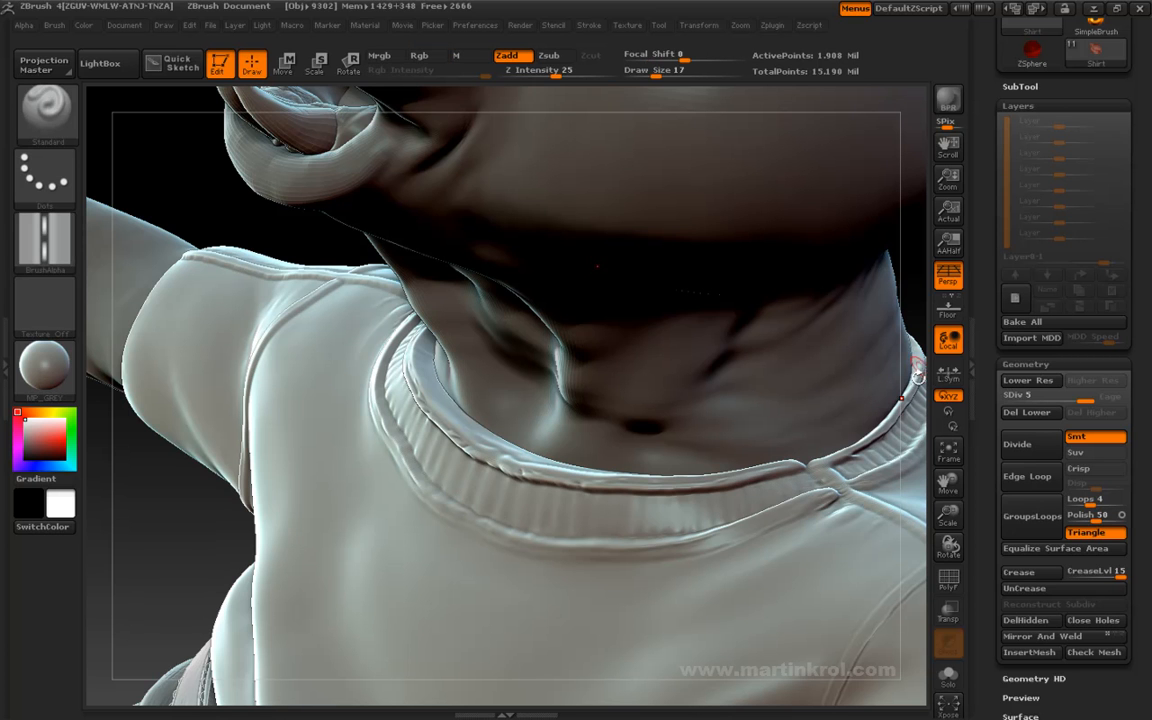
Step: Smooth the collar's ribbing and seam edges along the side and back of the neck
mouse_move(914, 307)
left_mouse_down()
mouse_move(676, 329)
mouse_move(735, 319)
mouse_move(630, 478)
left_mouse_up()
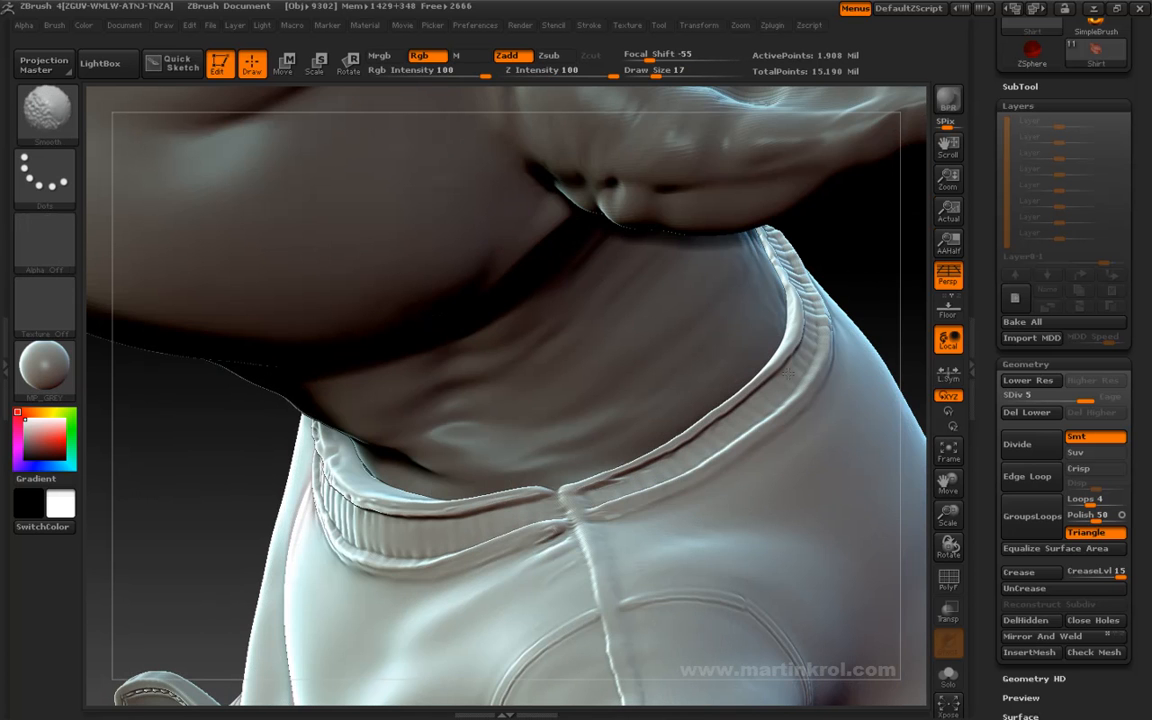
mouse_move(789, 233)
left_mouse_down()
mouse_move(776, 231)
mouse_move(805, 172)
mouse_move(802, 317)
mouse_move(773, 330)
left_mouse_up()
key("shift")
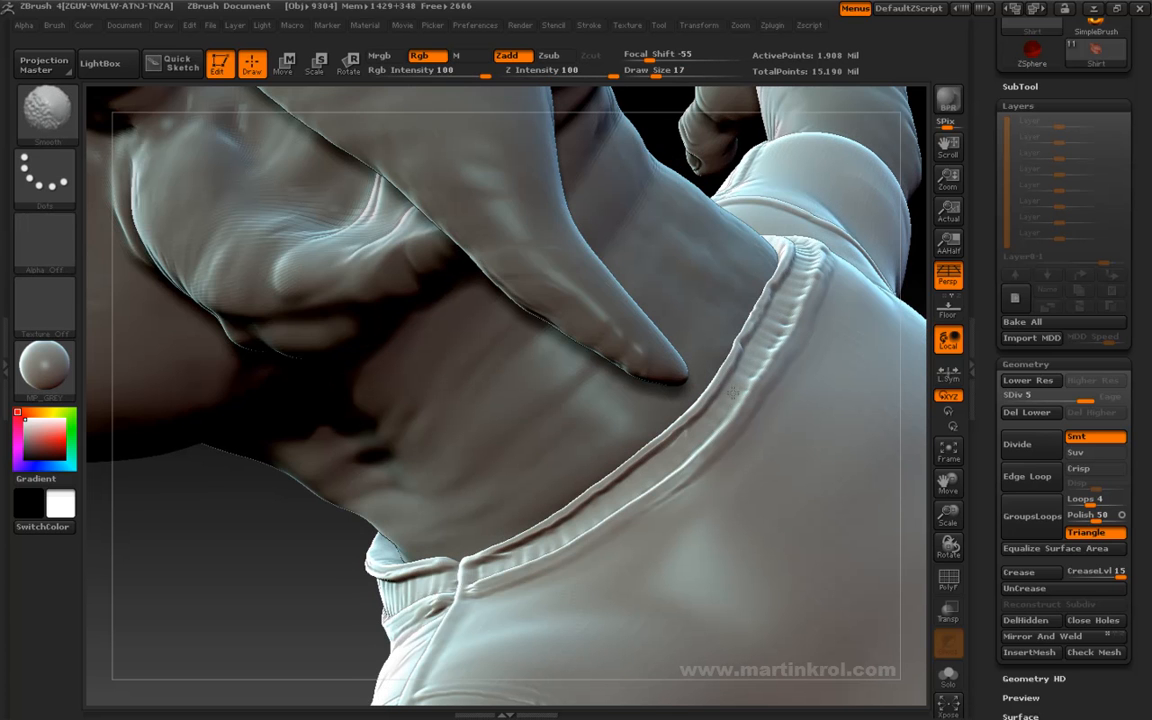
left_click_drag(677, 449, 578, 536, "shift")
mouse_move(291, 581)
left_mouse_down()
mouse_move(500, 545)
mouse_move(560, 590)
left_mouse_up()
mouse_move(880, 304)
left_mouse_down()
mouse_move(871, 276)
mouse_move(864, 331)
mouse_move(877, 296)
mouse_move(793, 337)
mouse_move(817, 392)
left_mouse_up()
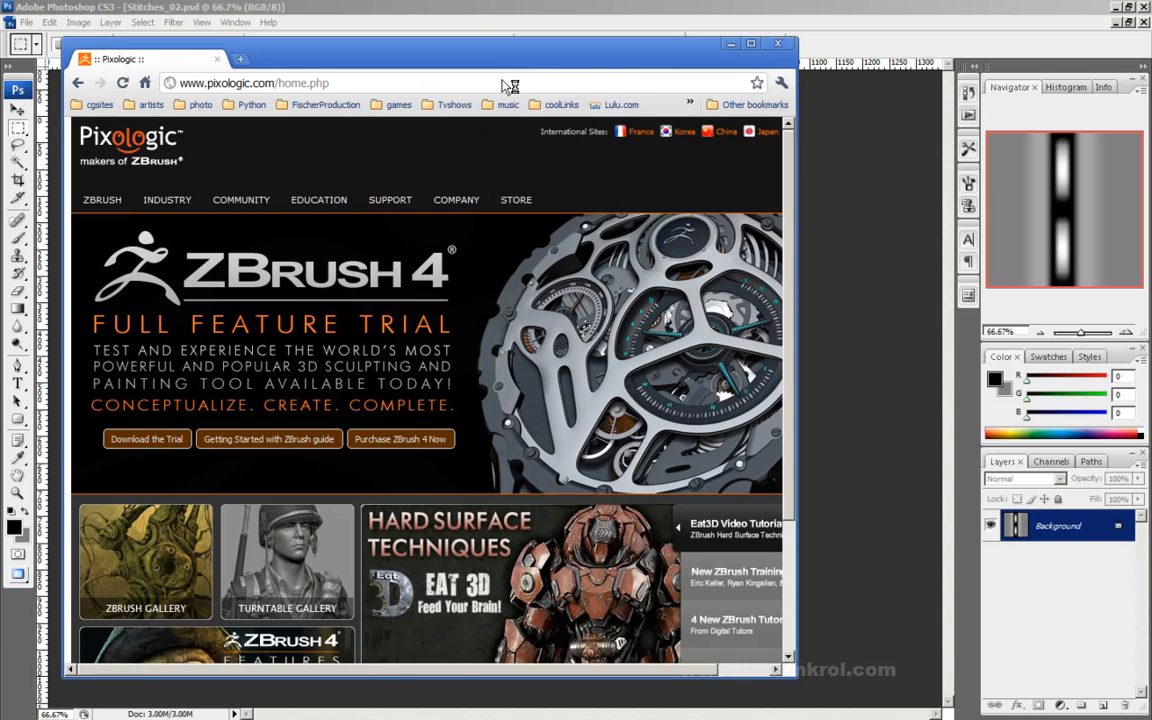
Step: Maximize the web browser window and open the Download Center on the Pixologic website
left_click_drag(477, 49, 548, 2)
mouse_move(433, 158)
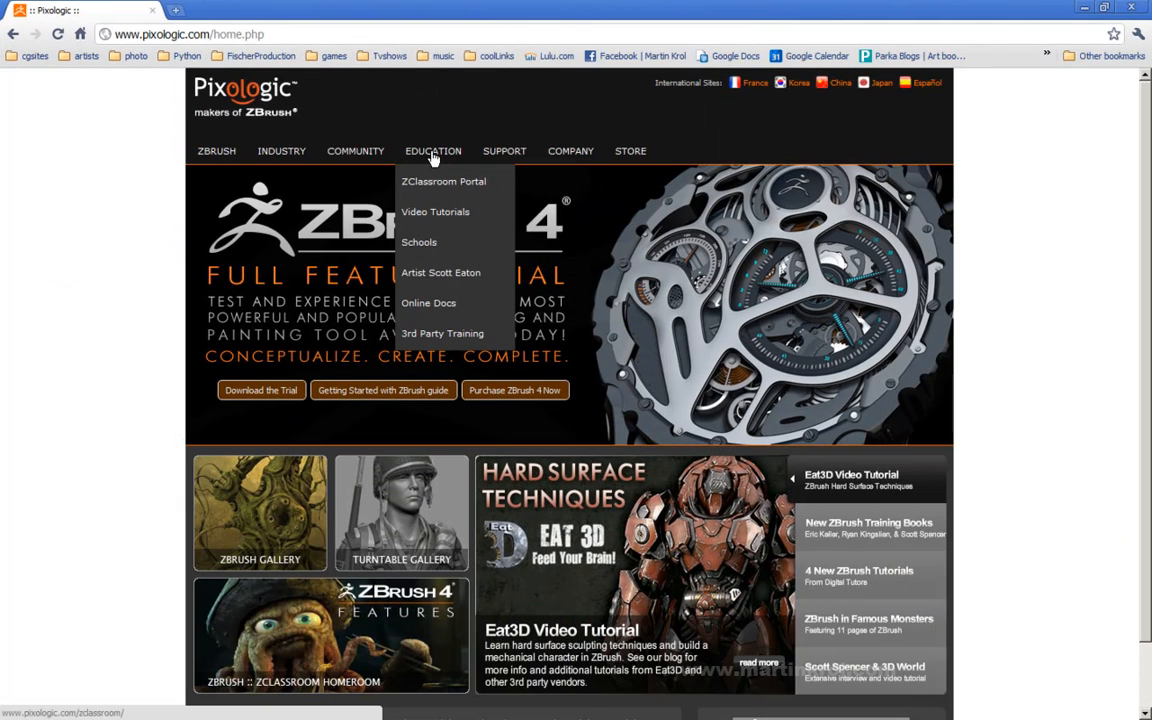
mouse_move(504, 151)
left_click(510, 183)
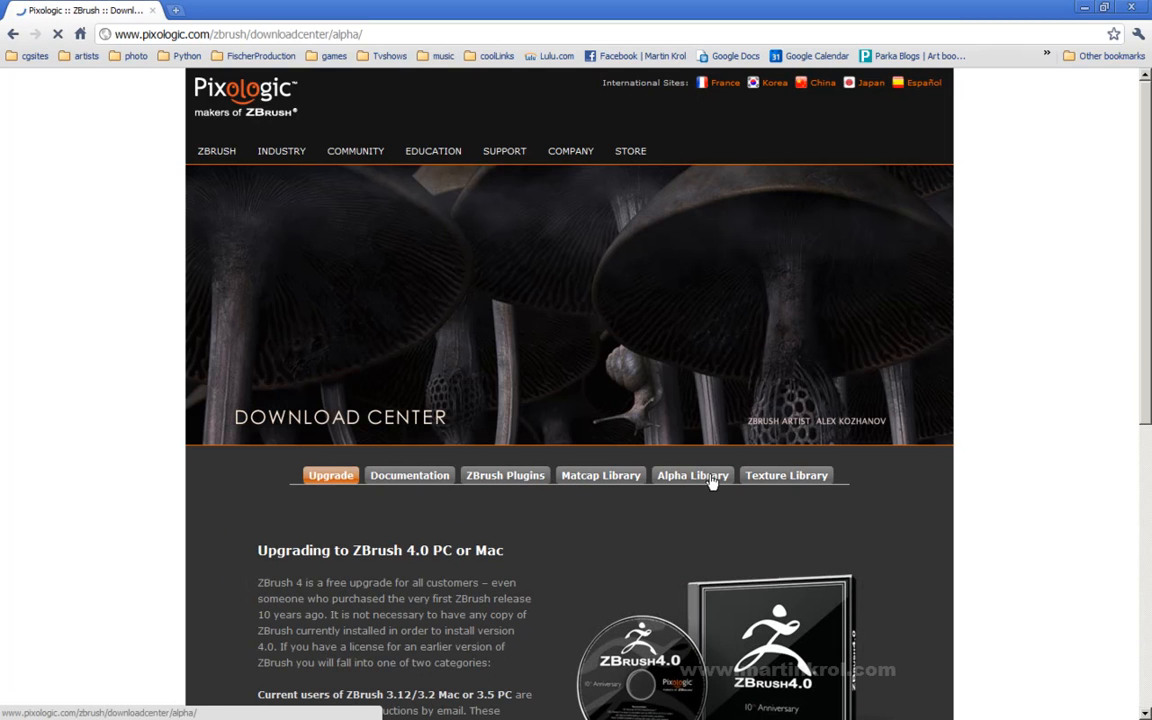
Step: Browse the Alpha Library's Textile category and preview the herringbone weave alpha
scroll(500, 422, "down", 3)
scroll(282, 415, "down", 1)
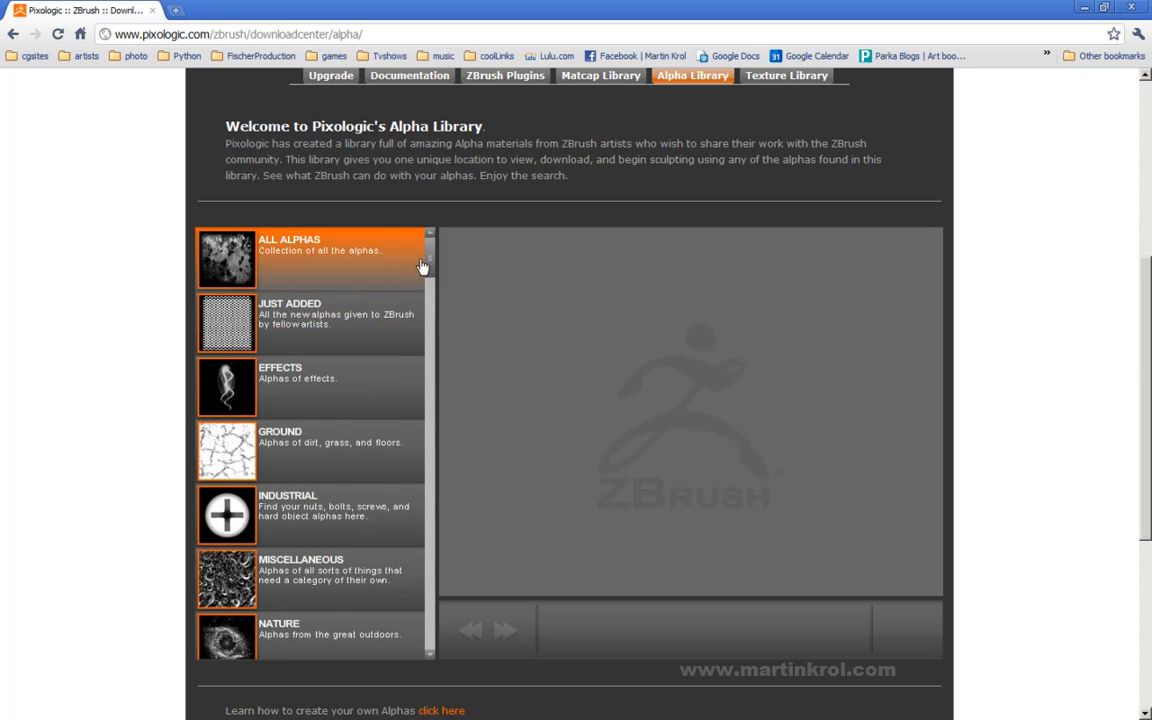
left_click_drag(429, 255, 432, 617)
left_click_drag(434, 605, 426, 660)
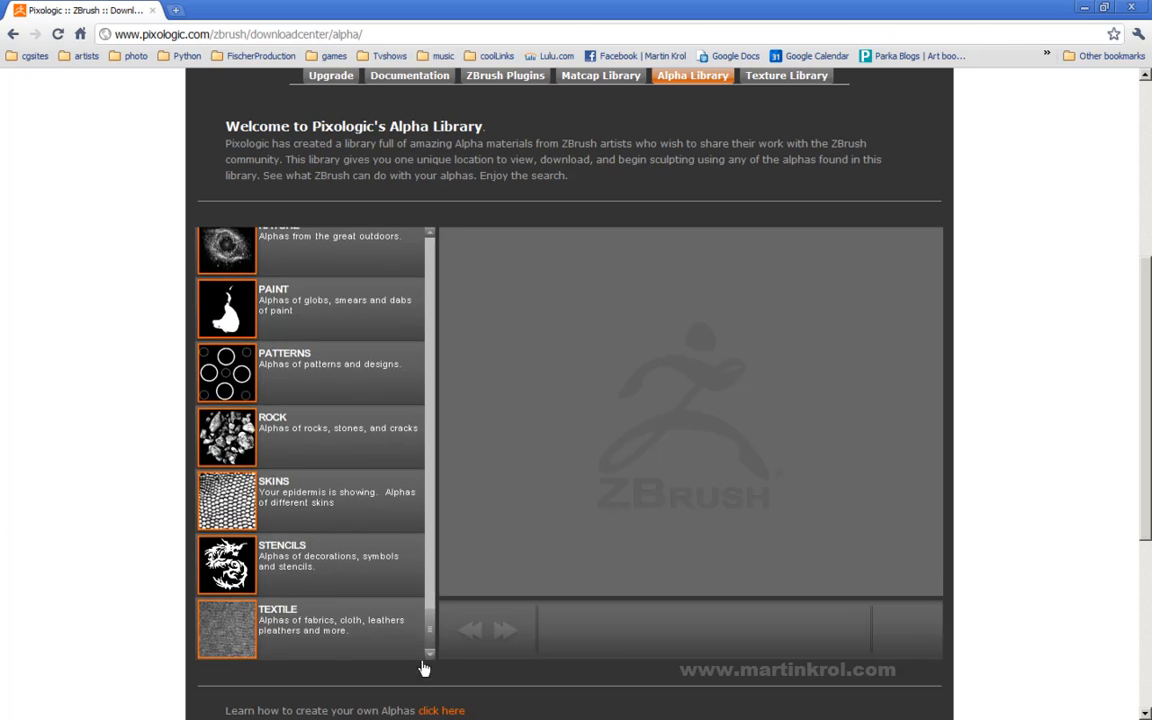
left_click(320, 628)
left_click_drag(432, 278, 398, 588)
left_click(315, 560)
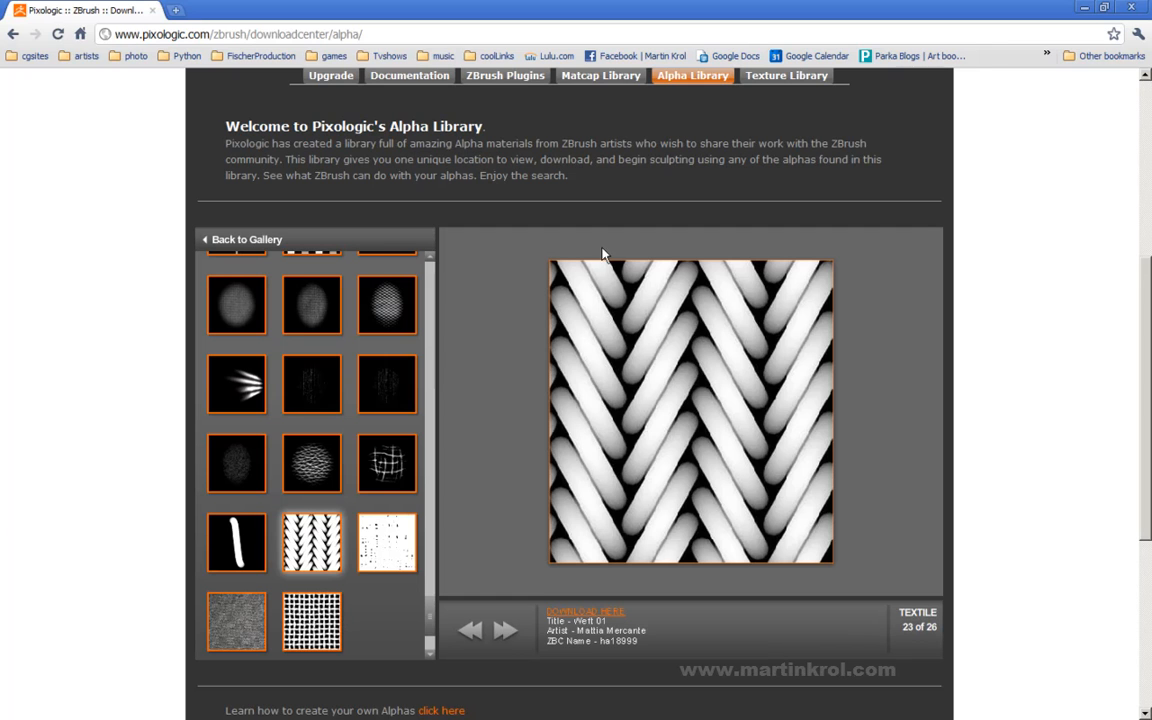
Step: Switch to Photoshop and open the mm_weft01 alpha image from the fabric folder
left_click(1085, 10)
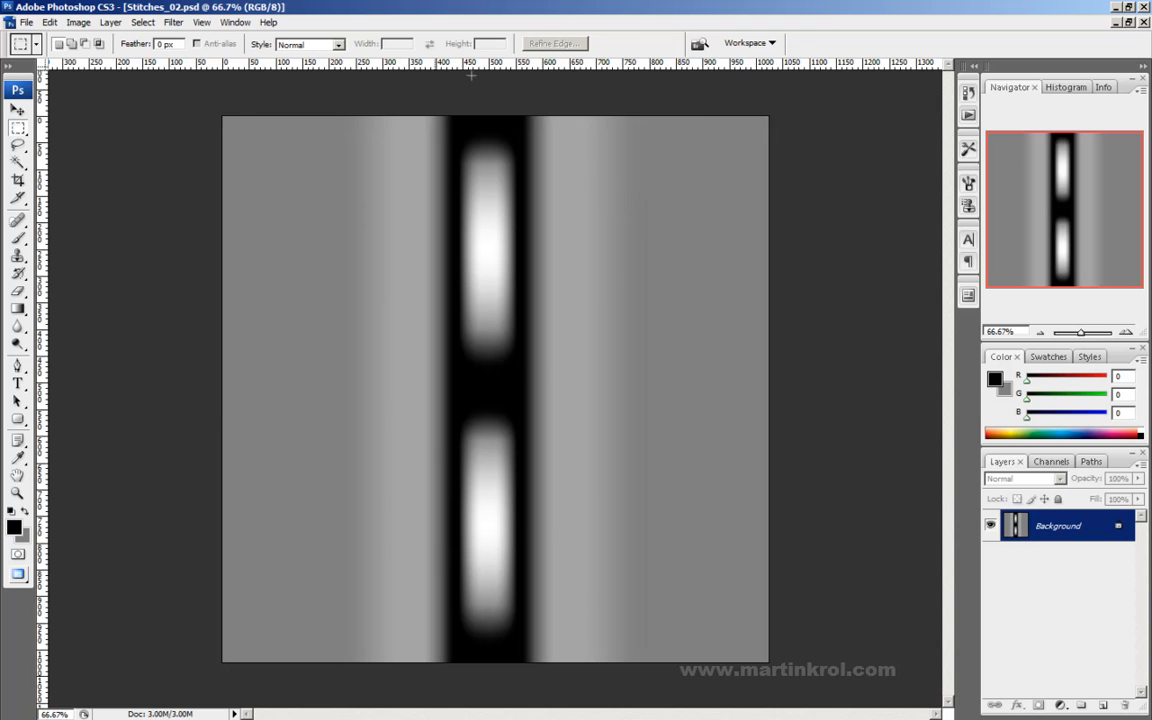
left_click(26, 22)
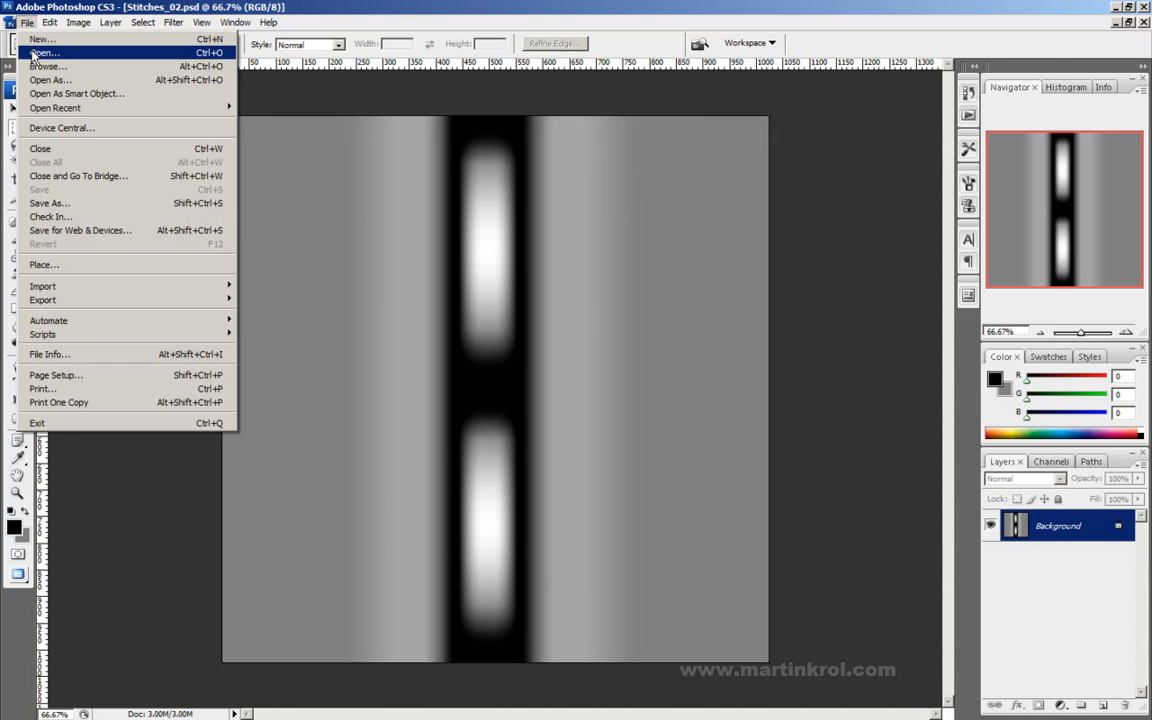
left_click(36, 53)
left_click(303, 148)
left_click(268, 152)
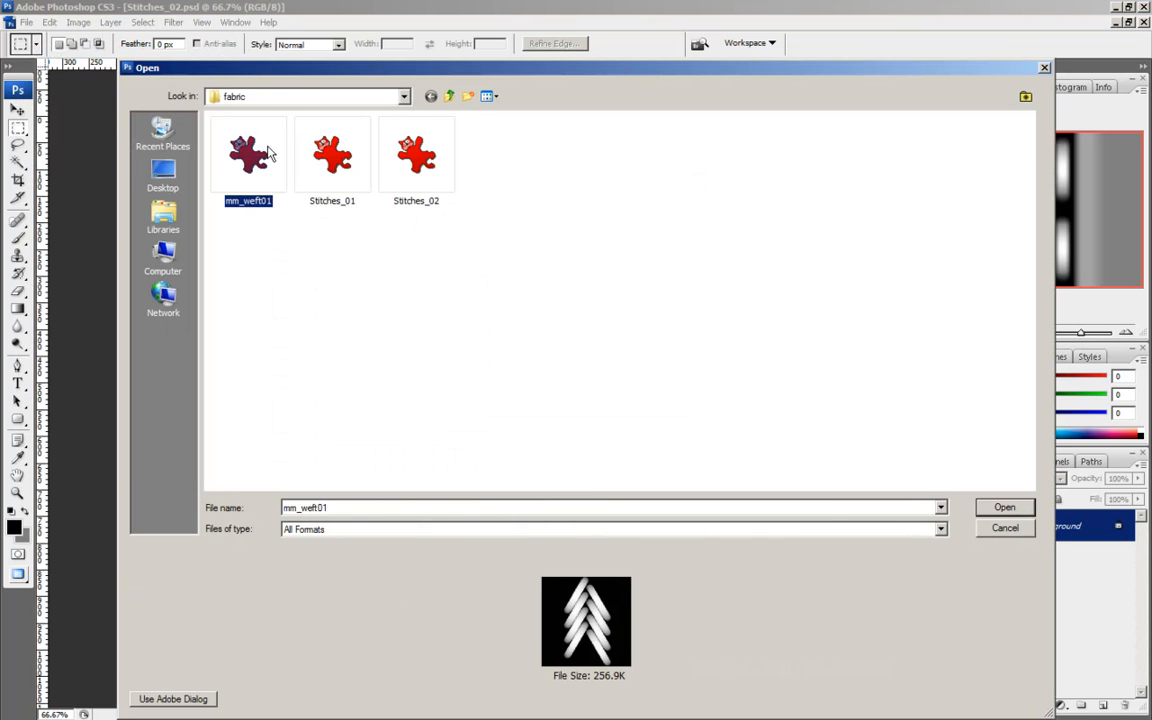
left_click(1003, 509)
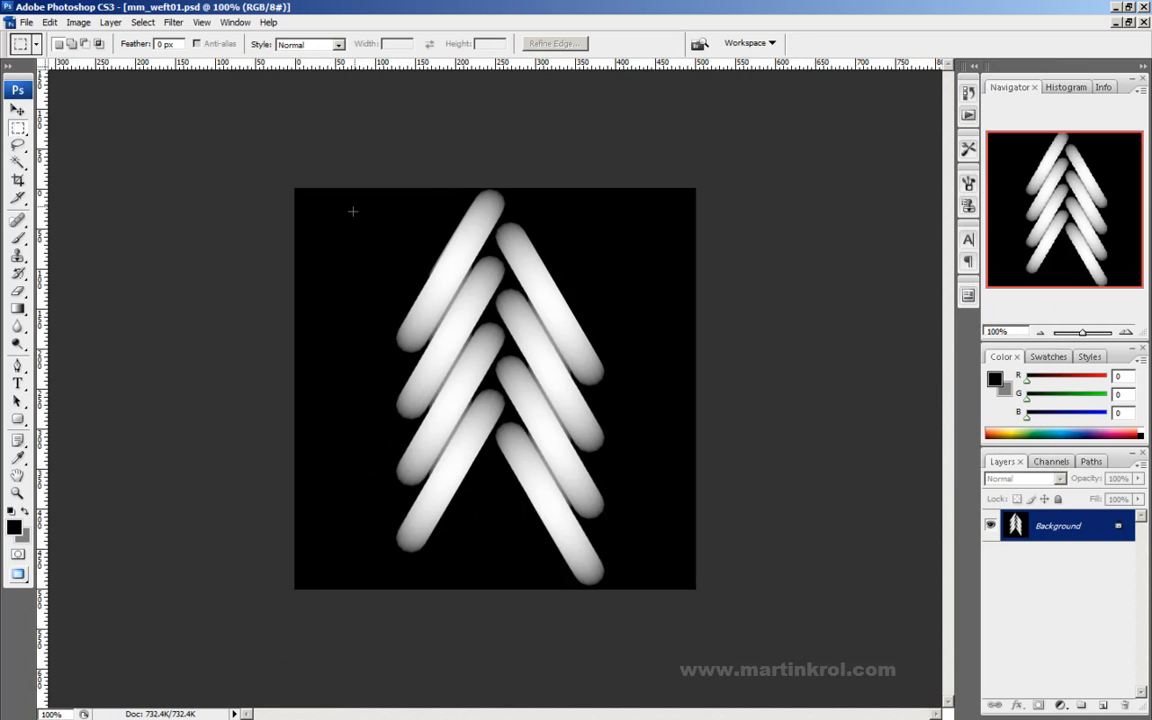
Step: Outline the black background along the weave's left edge with the Polygonal Lasso Tool and clear the selection
left_click(19, 147)
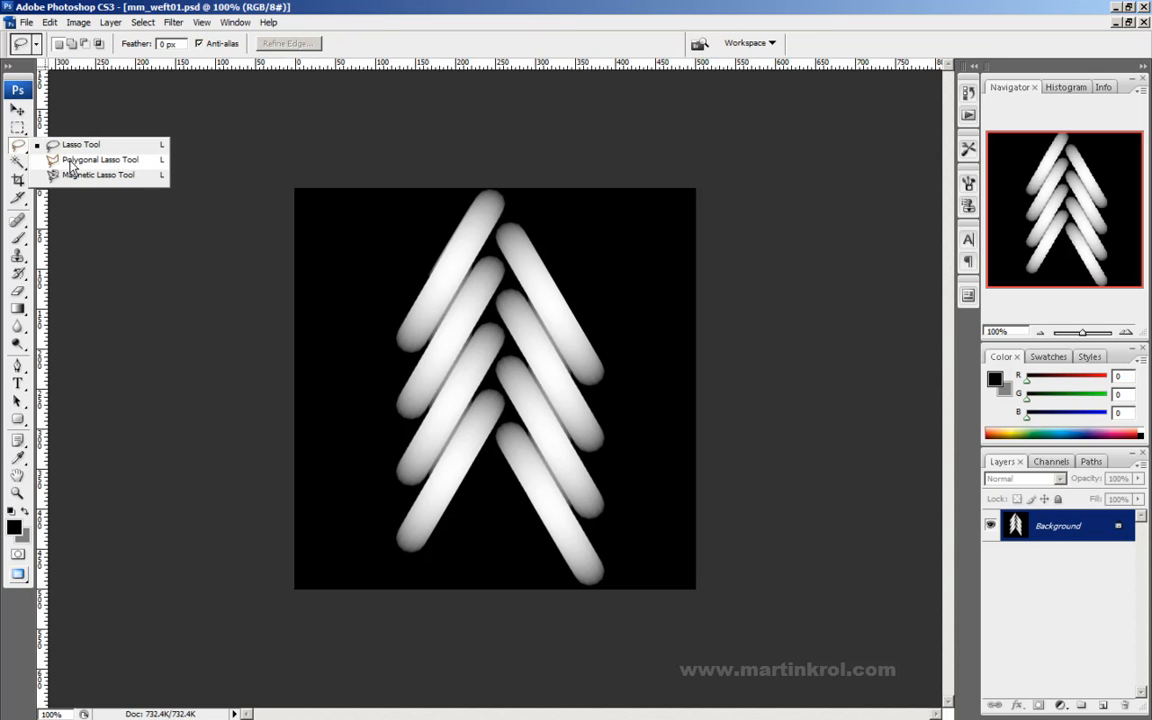
left_click(98, 160)
left_click(270, 158)
left_click(496, 160)
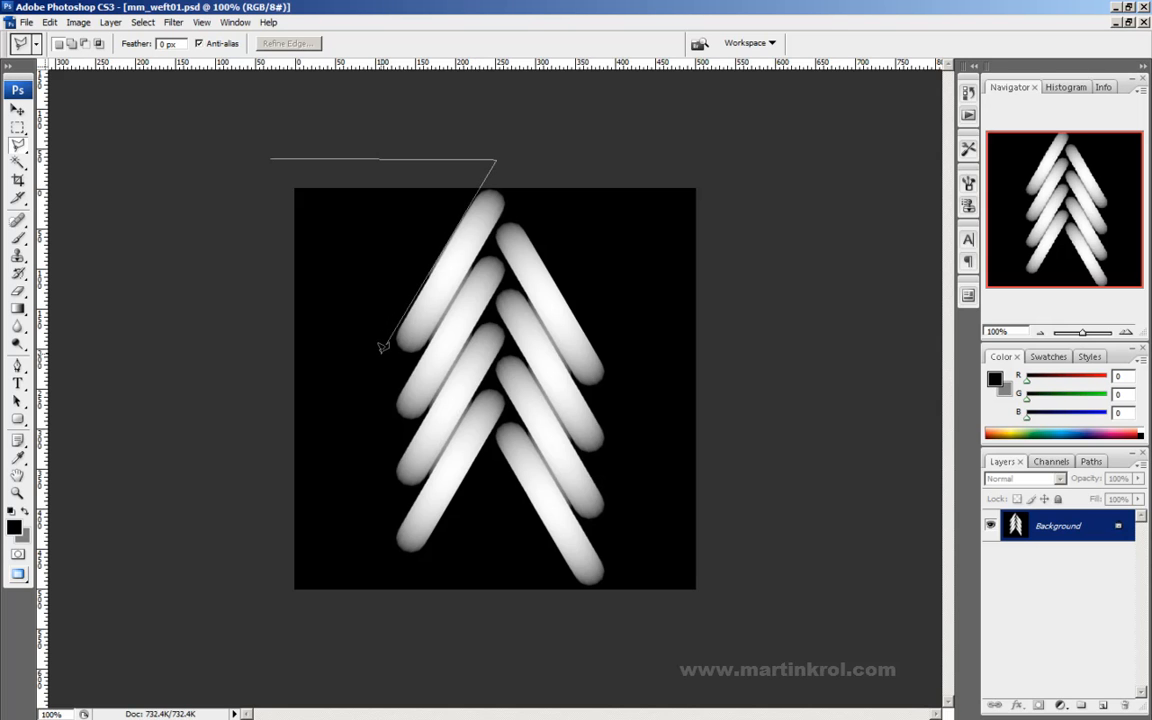
left_click(409, 367)
left_click(390, 408)
left_click(414, 430)
left_click(392, 475)
left_click(411, 490)
left_click(387, 546)
left_click(437, 575)
left_click(414, 627)
left_click(223, 598)
left_click(270, 158)
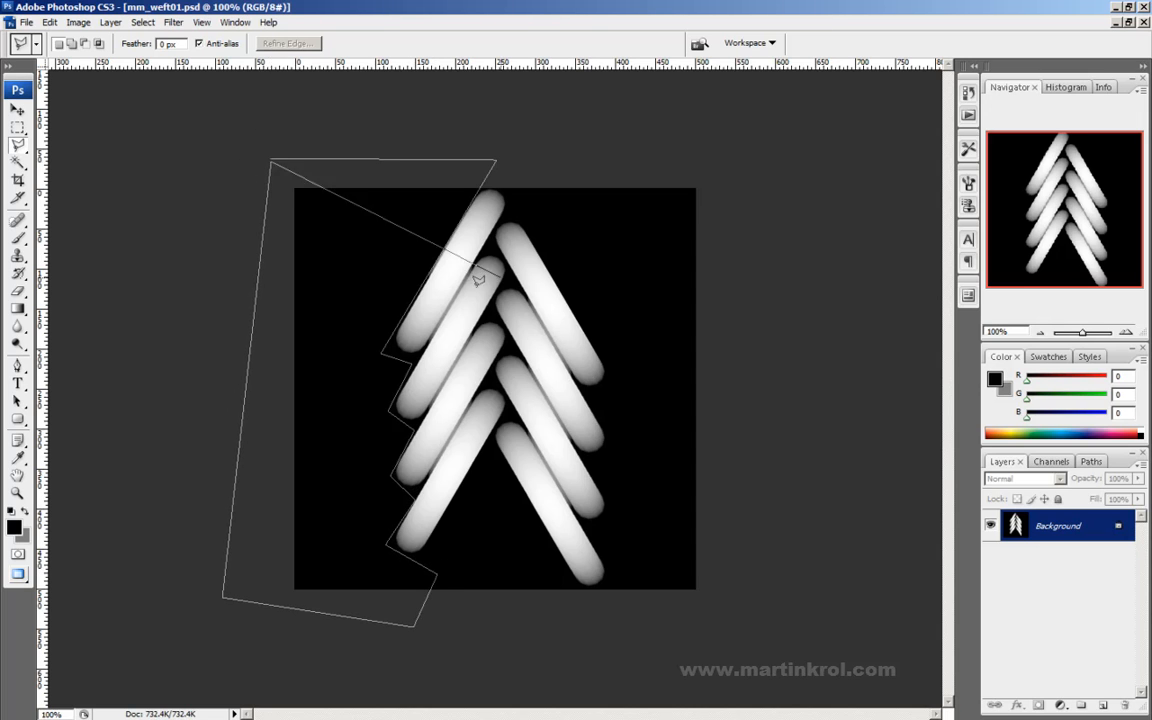
left_click(271, 154)
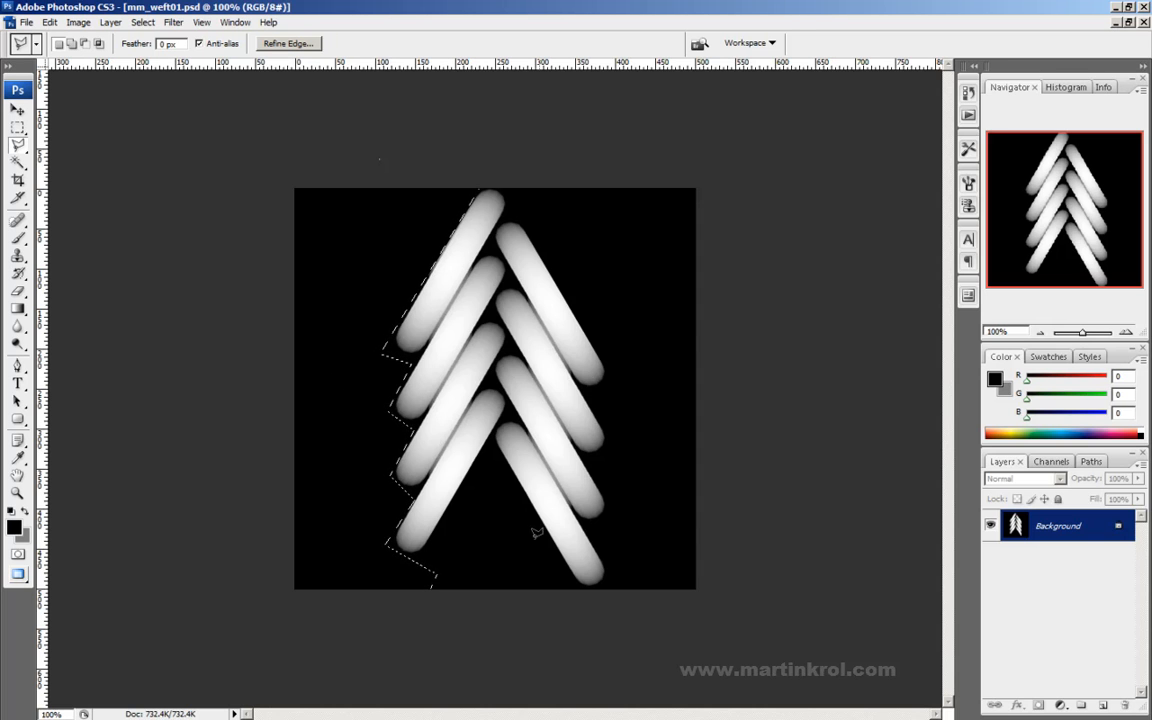
key("m")
key("ctrl+d")
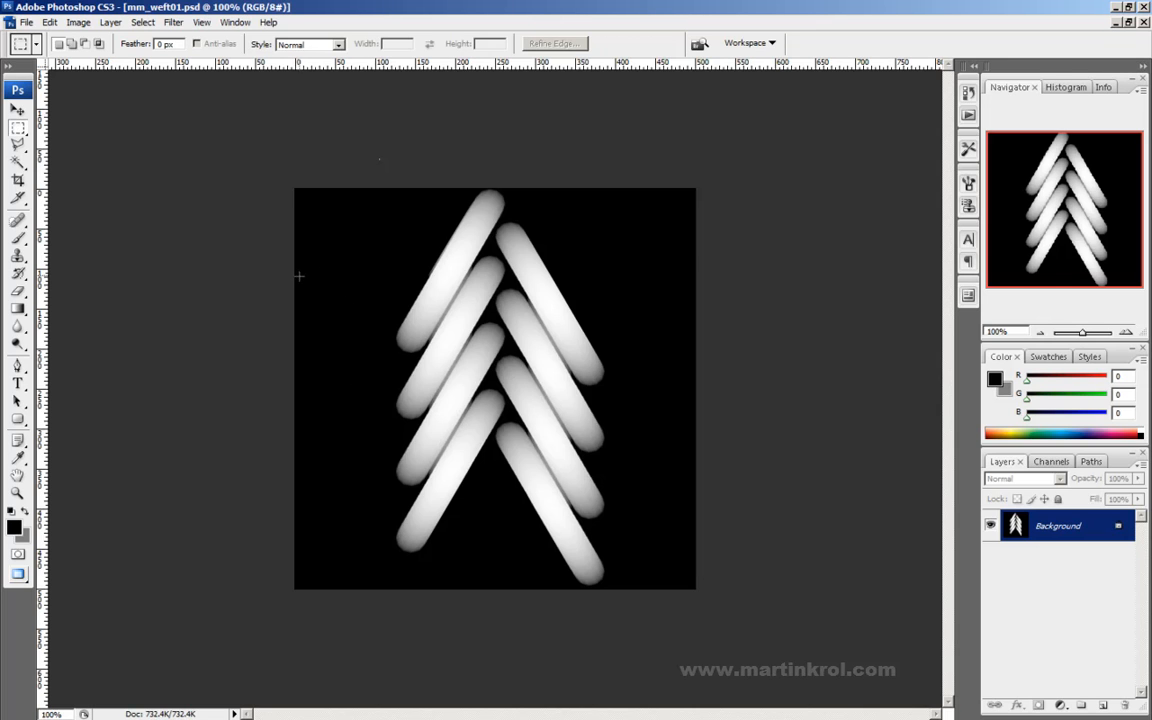
Step: Switch back to ZBrush and import mm_weft01 from the fabric folder as the Standard brush's alpha
left_click(1117, 8)
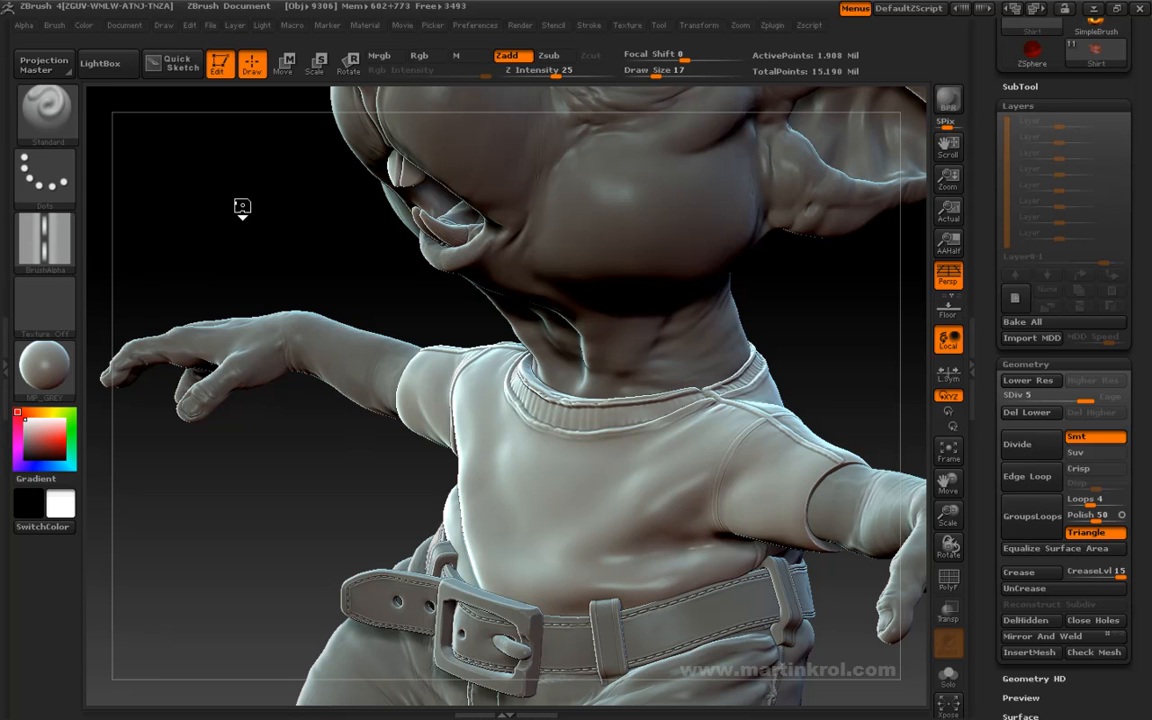
left_click_drag(242, 207, 167, 211)
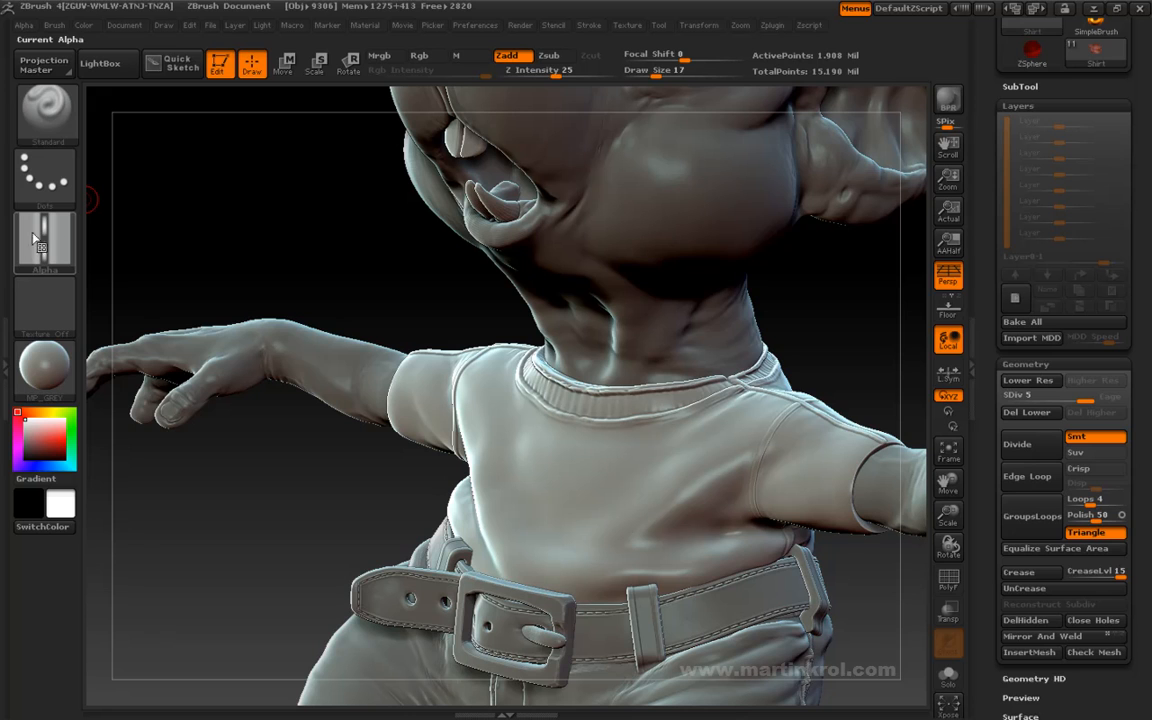
mouse_move(43, 248)
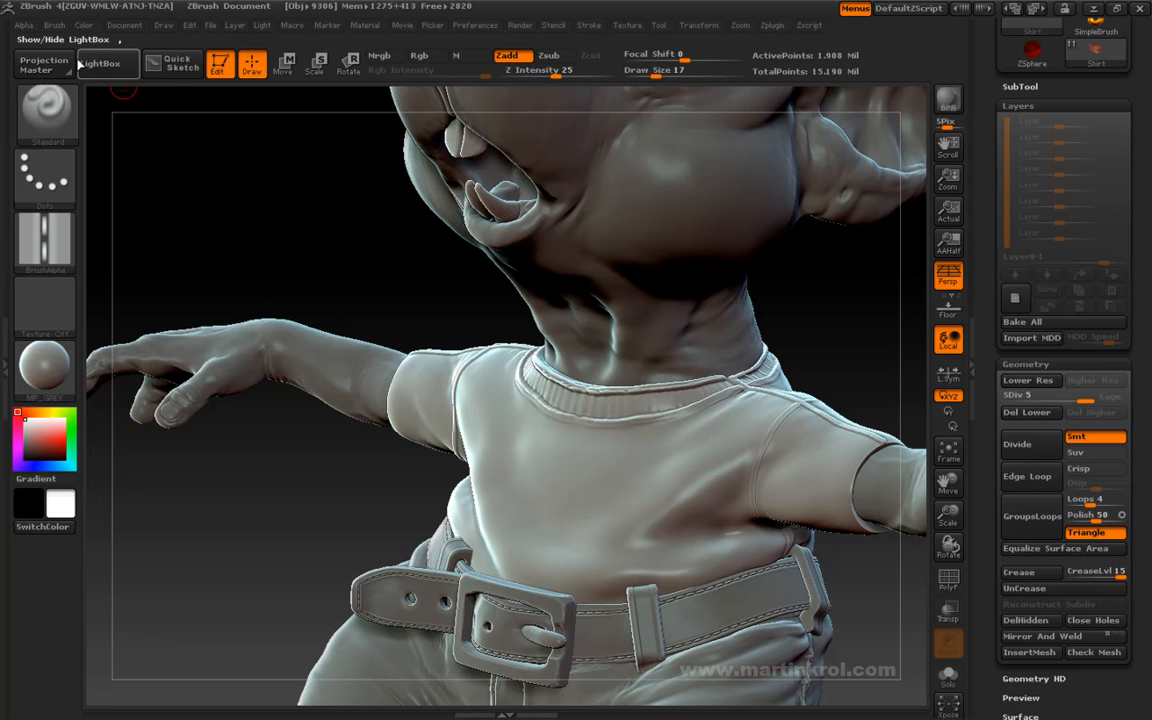
left_click(24, 27)
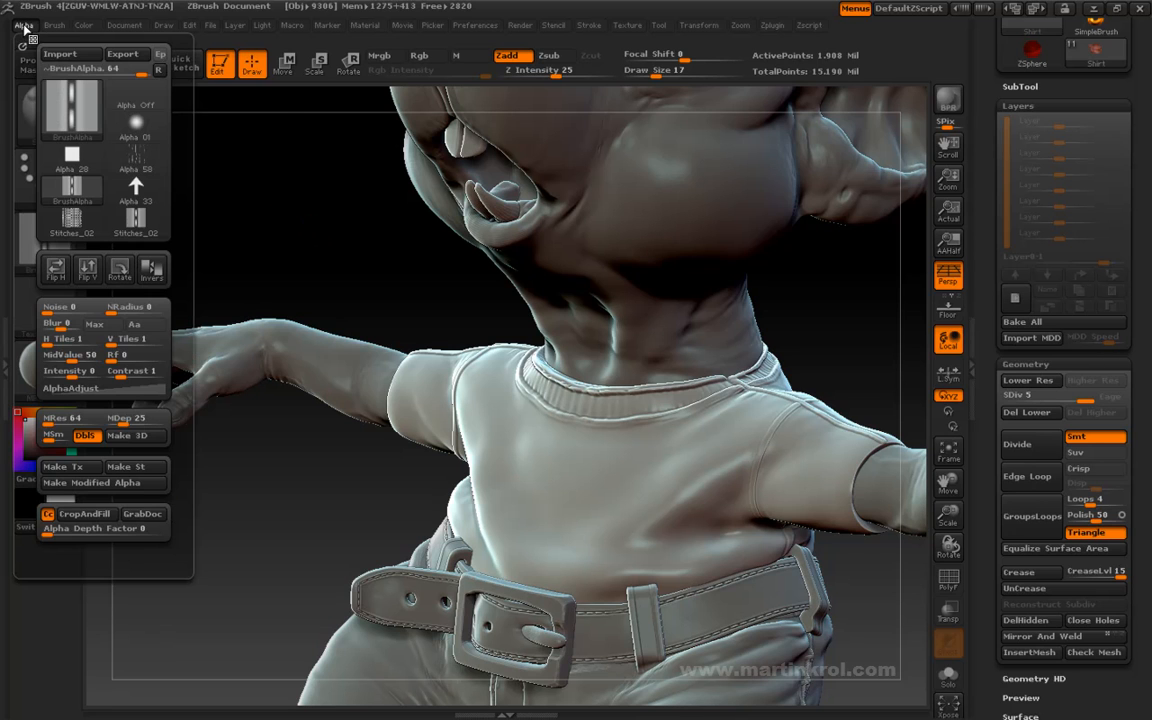
left_click(60, 54)
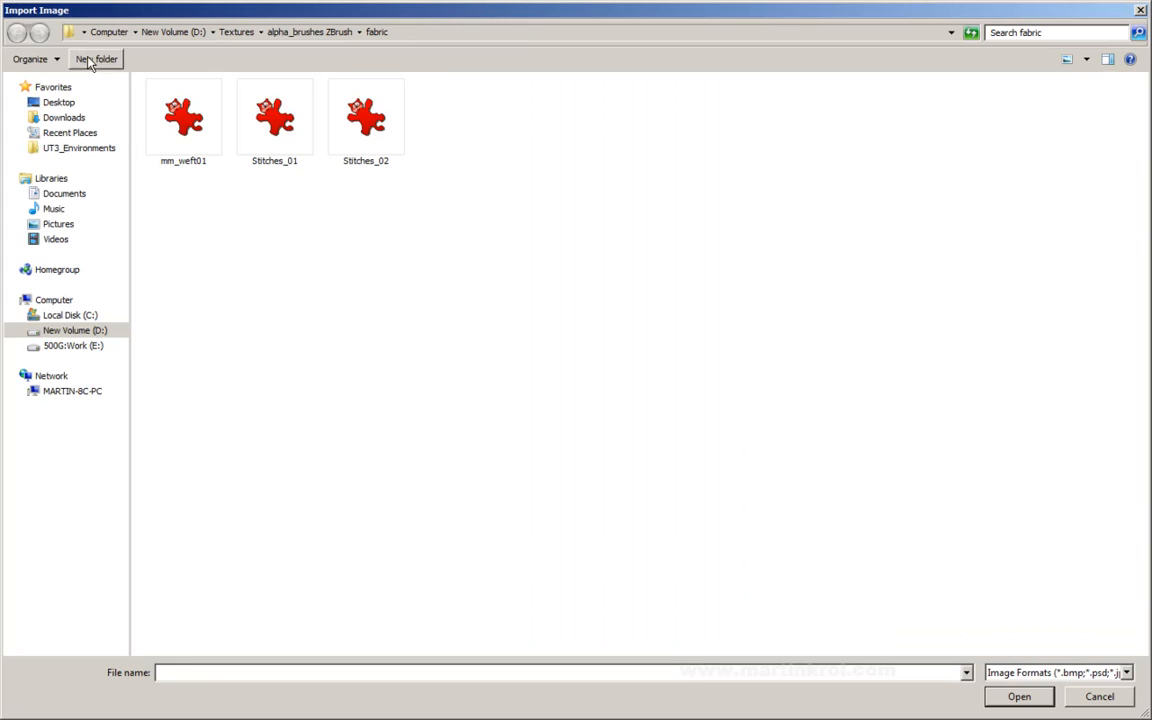
left_click(188, 121)
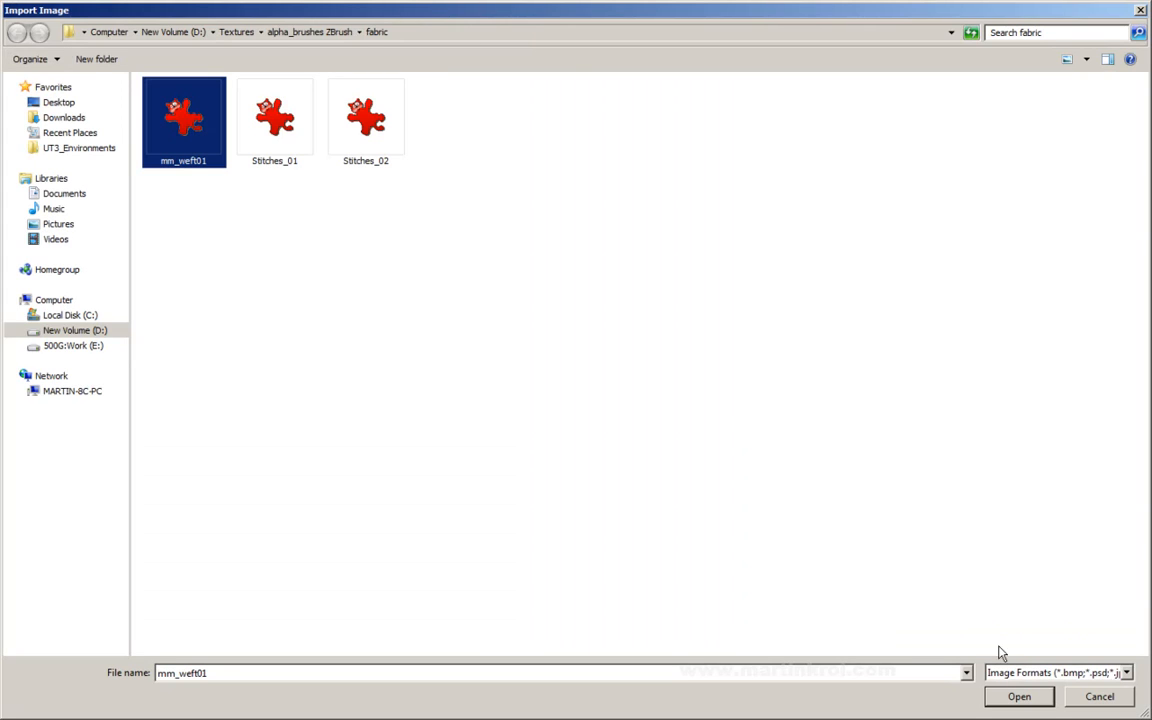
key("Return")
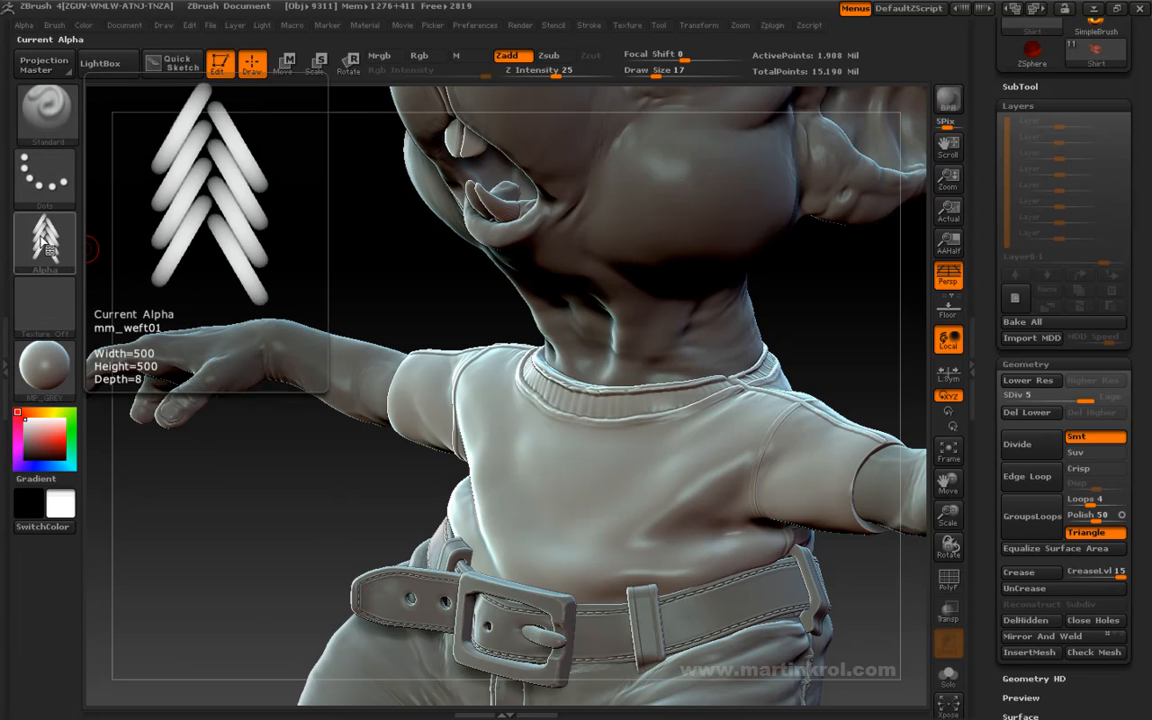
Step: Try the weave alpha with a curved Dots stroke across the shirt's chest and undo it
mouse_move(724, 438)
left_mouse_down()
mouse_move(658, 497)
mouse_move(592, 524)
mouse_move(534, 512)
mouse_move(491, 431)
left_mouse_up()
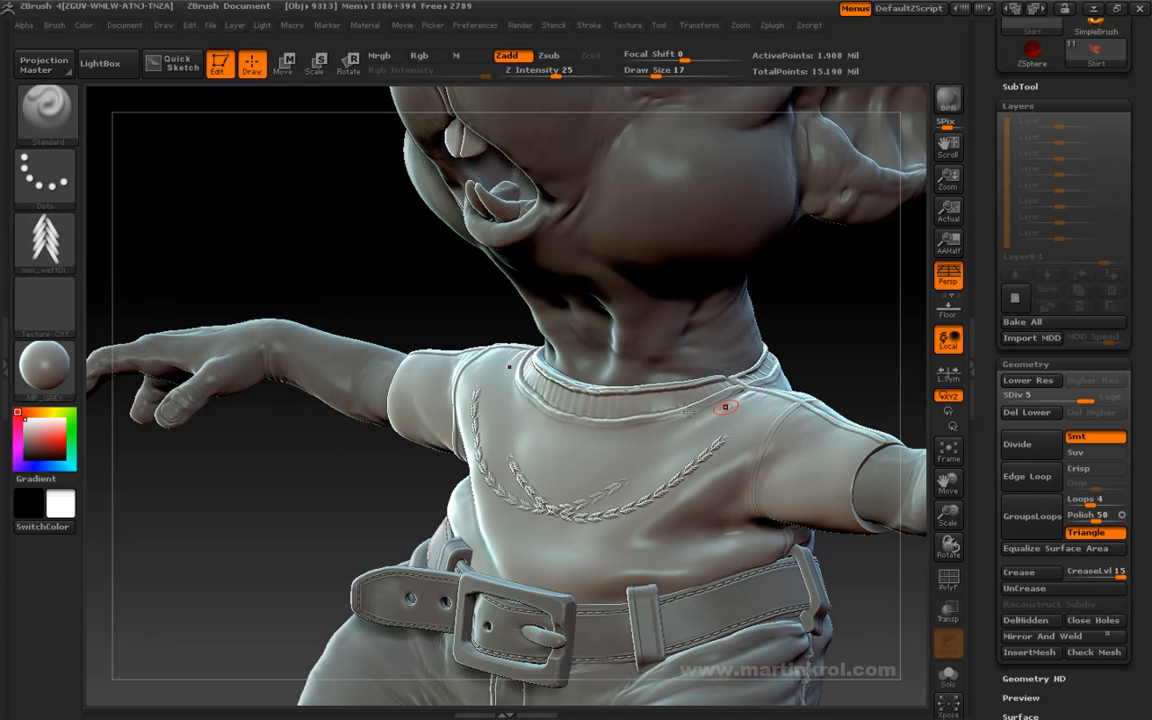
mouse_move(838, 340)
left_mouse_down()
mouse_move(729, 343)
mouse_move(753, 368)
mouse_move(775, 364)
mouse_move(782, 321)
left_mouse_up()
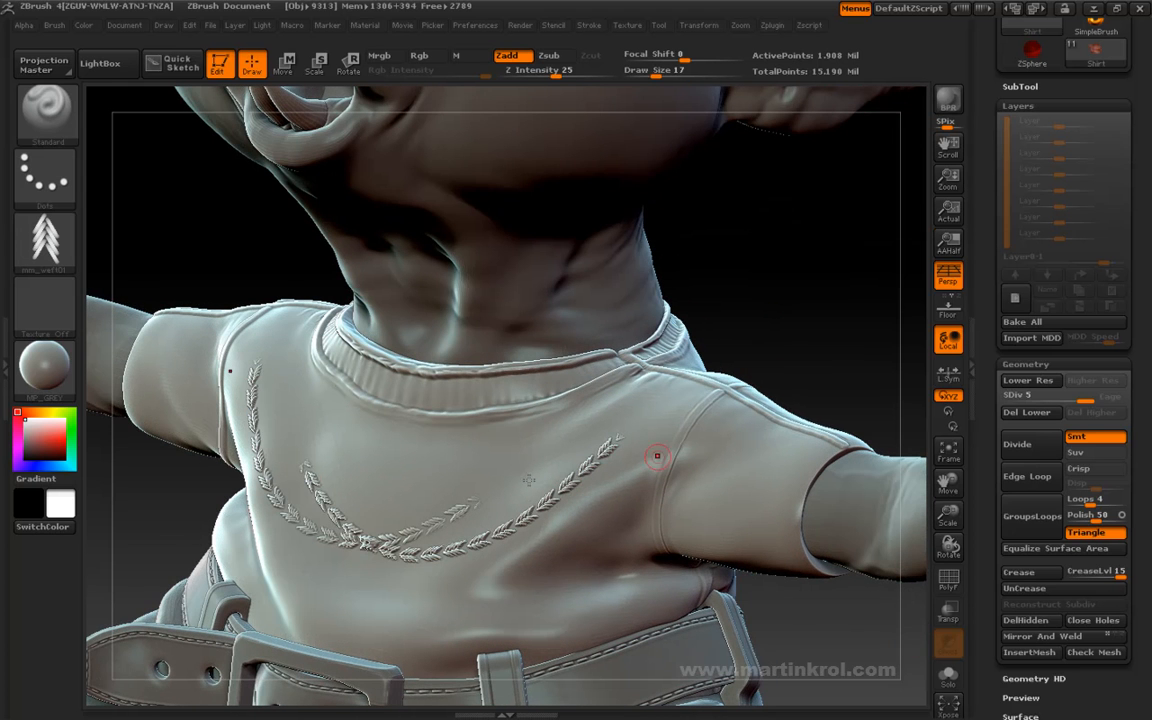
key("ctrl+z")
Step: Try short vertical strokes of the weave alpha on the front of the collar and undo them
left_click_drag(777, 301, 769, 278)
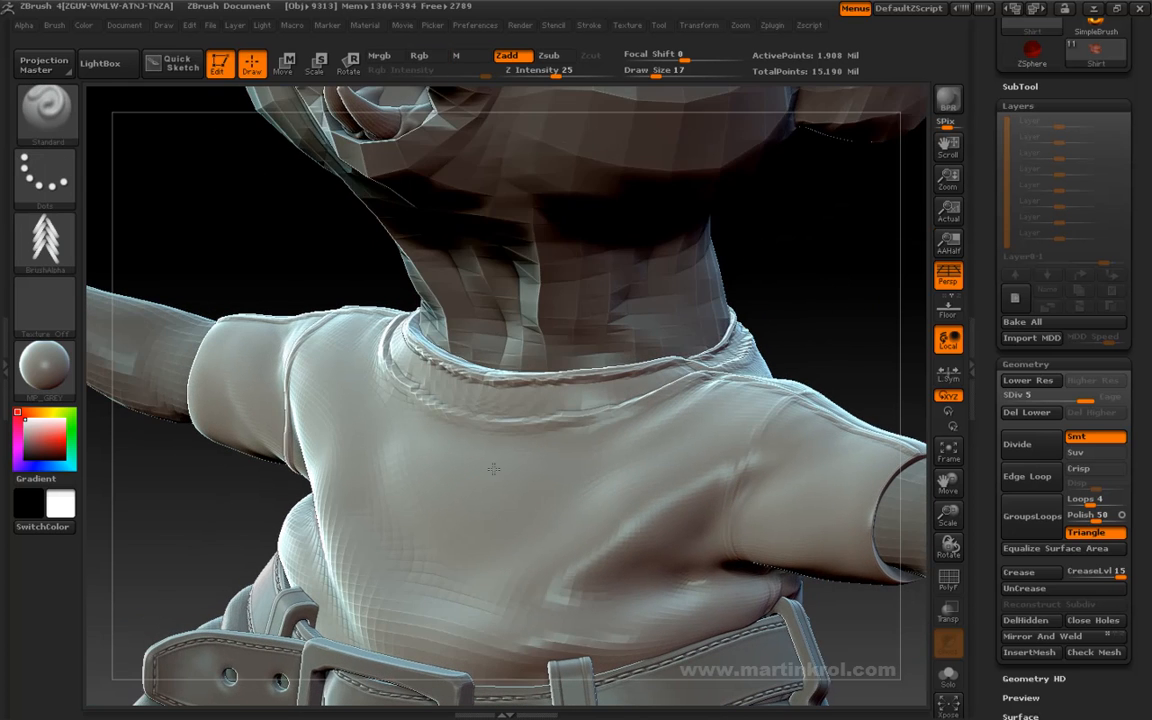
left_click_drag(452, 372, 516, 383)
left_click_drag(516, 450, 517, 467)
left_click_drag(530, 416, 531, 468)
key("ctrl+z")
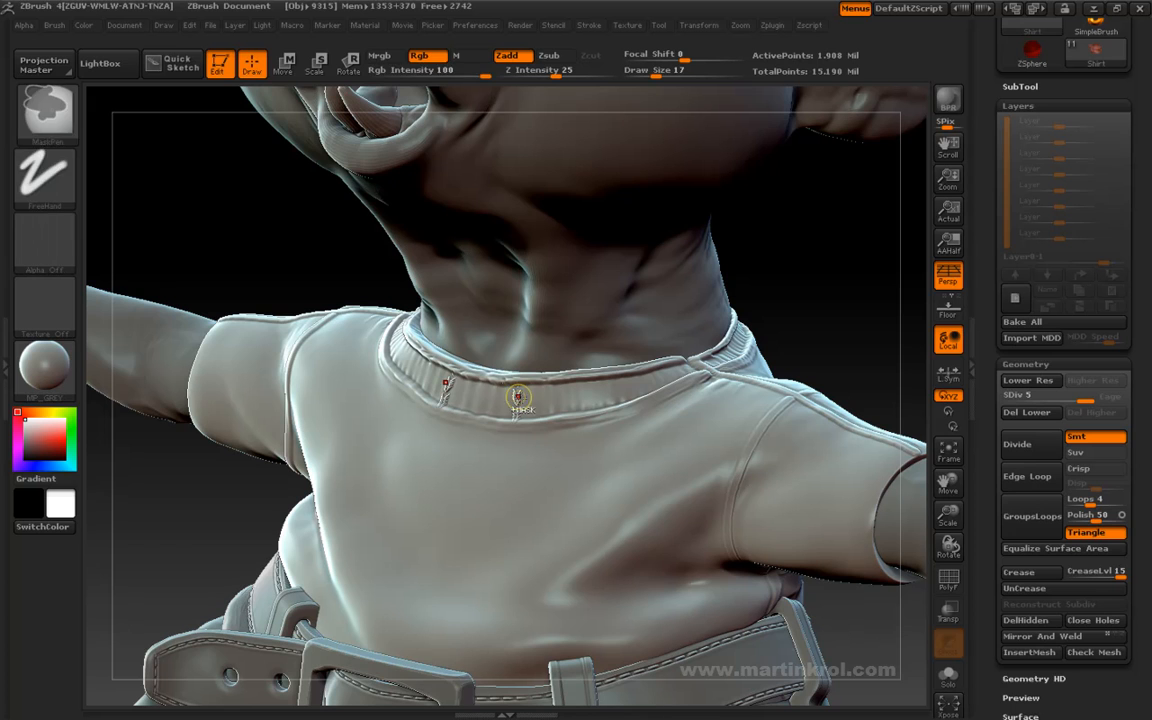
Step: Set the Standard brush's stroke to DragRect and turn off LazyMouse, testing the weave alpha on the shirt and undoing each trial
left_click(38, 178)
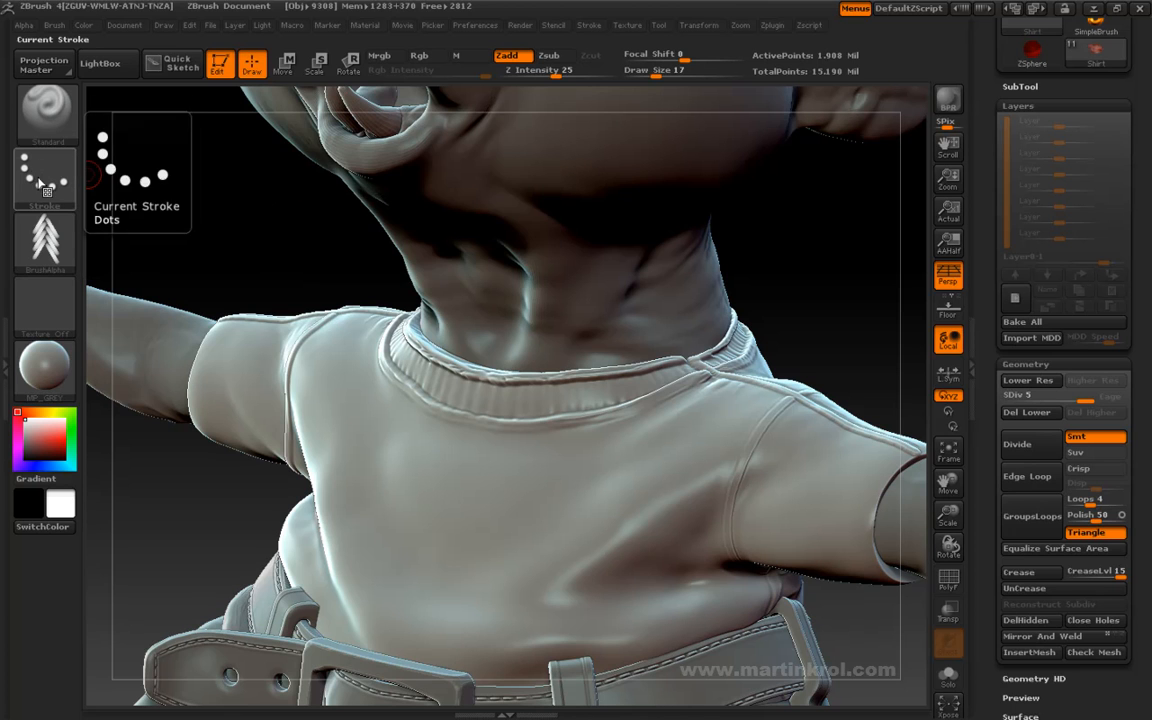
left_click(62, 178)
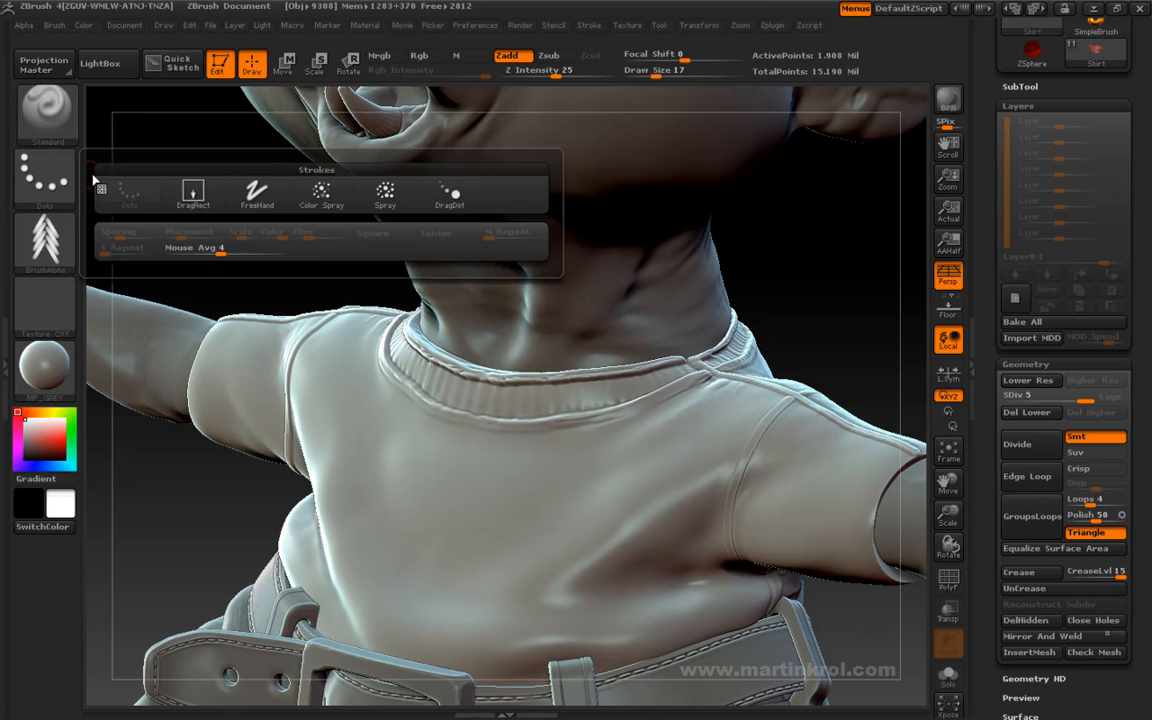
left_click(193, 191)
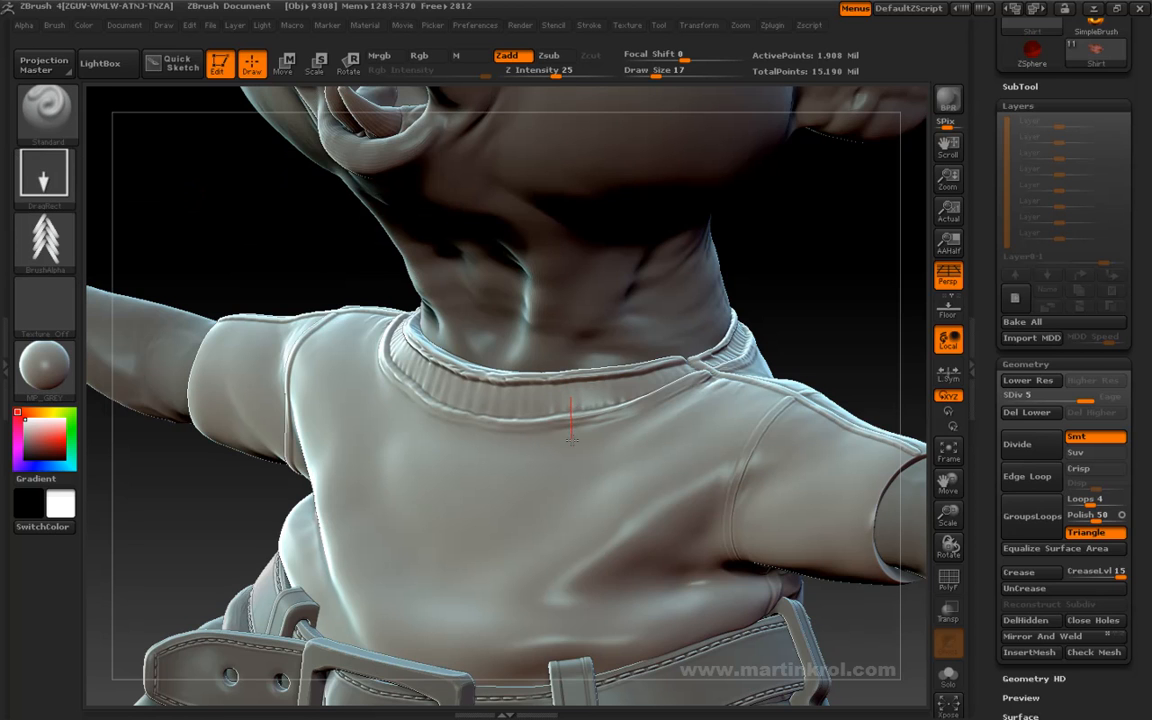
left_click_drag(573, 458, 578, 470)
key("ctrl+z")
left_click(590, 26)
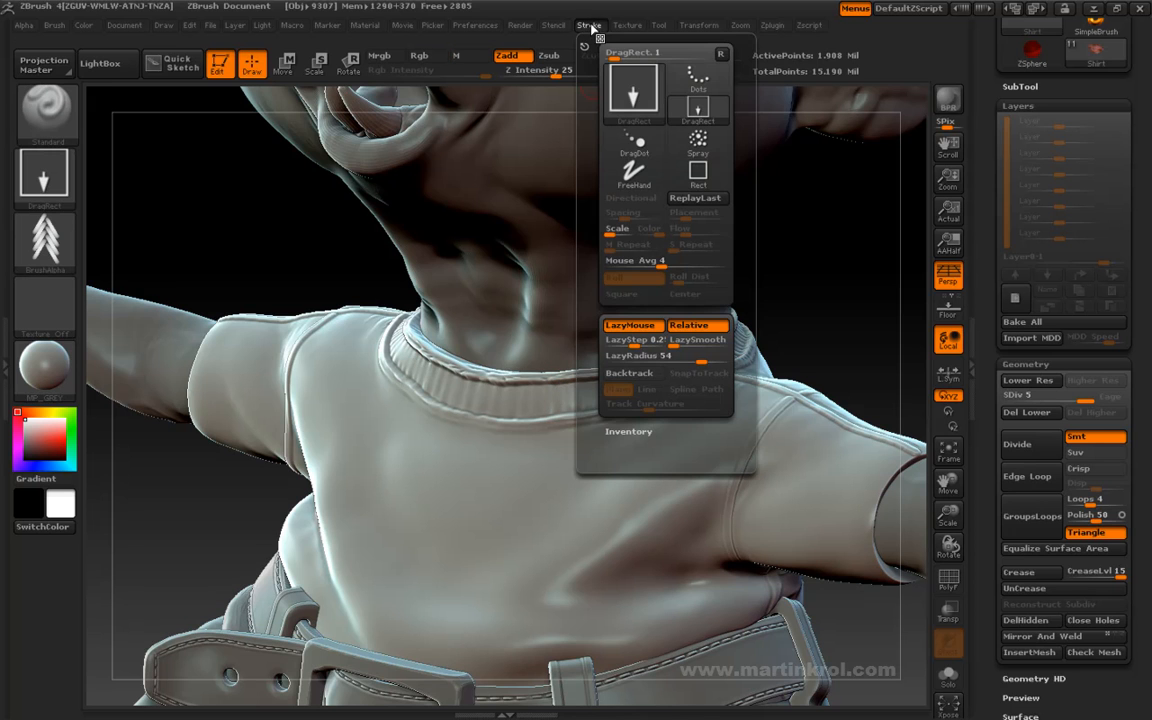
left_click(625, 326)
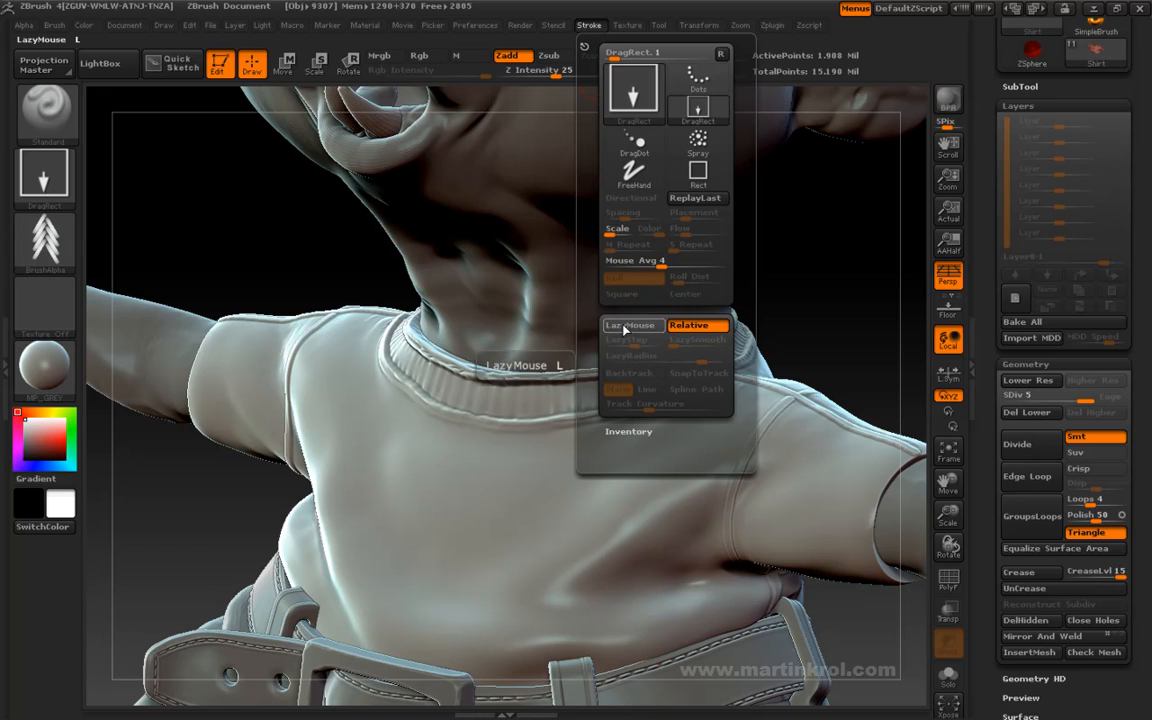
left_click_drag(548, 390, 548, 421)
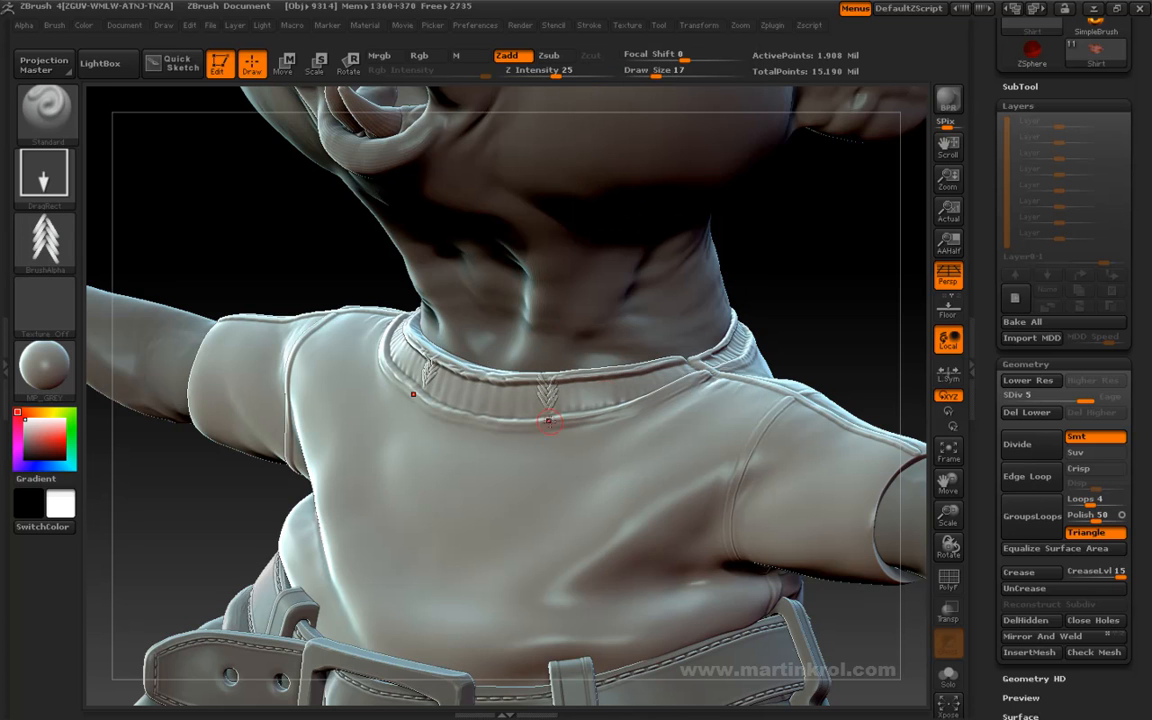
key("ctrl+z")
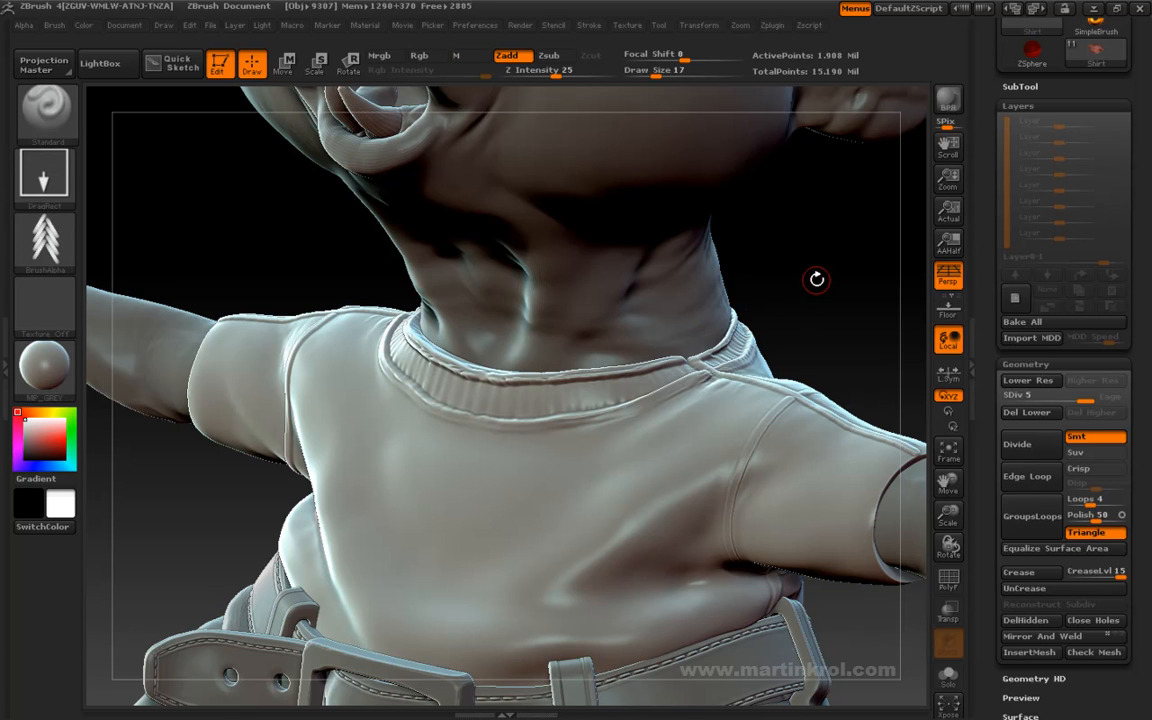
Step: Stamp the weave alpha in vertical rows side by side across the front of the collar ribbing, undoing a misplaced stamp
mouse_move(777, 314)
left_mouse_down()
mouse_move(802, 291)
mouse_move(805, 319)
mouse_move(810, 287)
mouse_move(825, 306)
left_mouse_up()
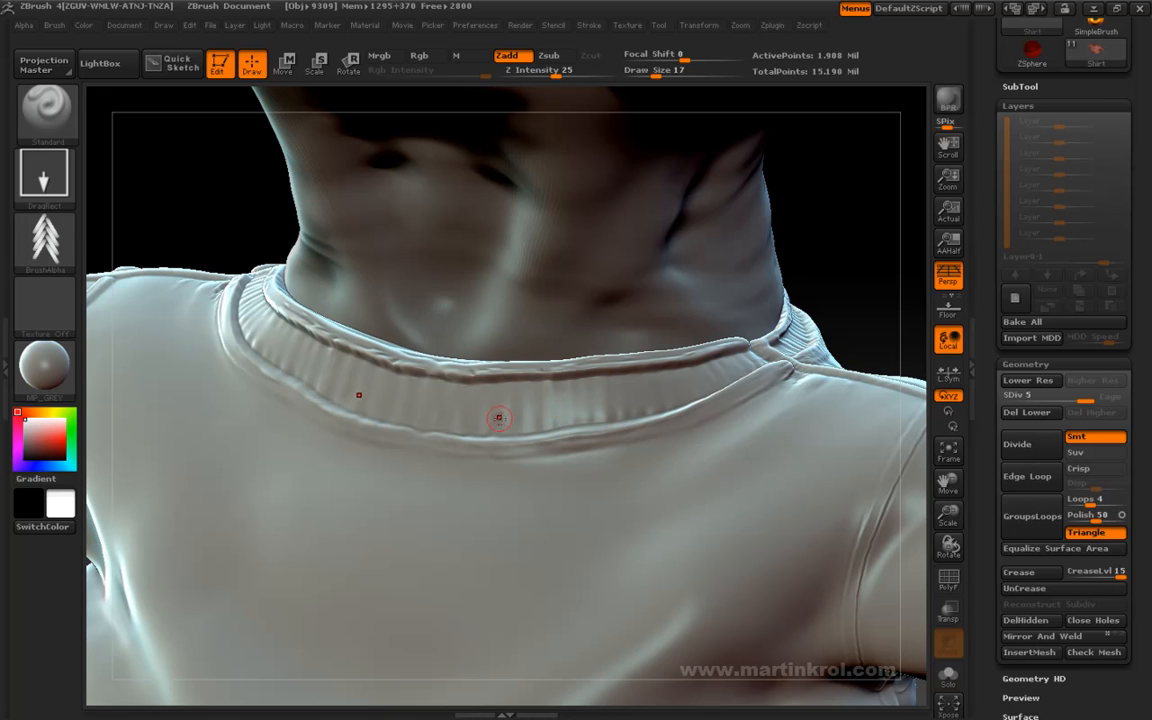
mouse_move(505, 418)
left_mouse_down()
mouse_move(504, 447)
mouse_move(505, 391)
left_mouse_up()
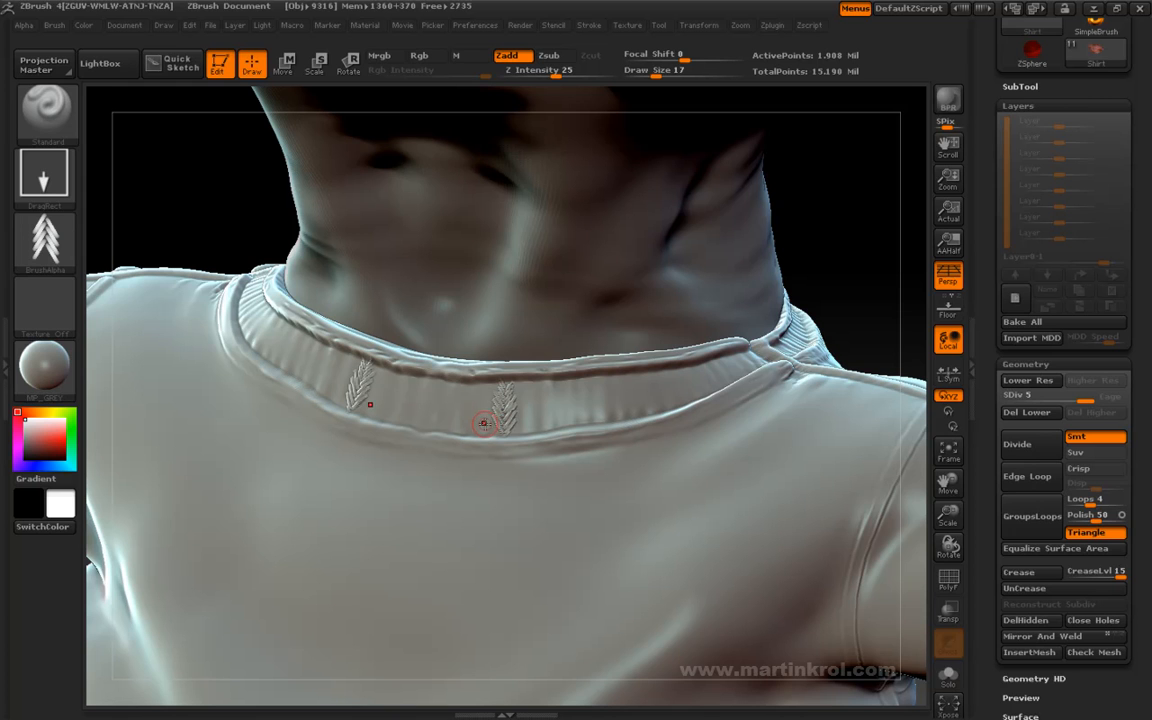
left_click_drag(476, 412, 449, 447)
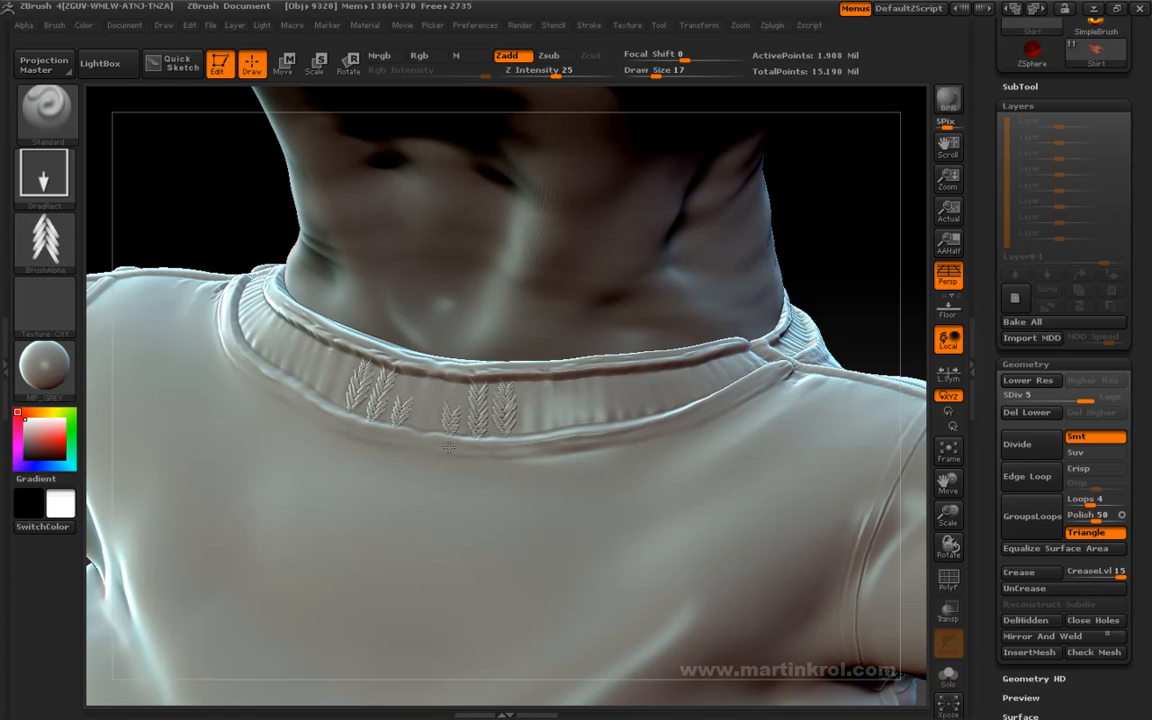
left_click_drag(453, 393, 454, 373)
left_click_drag(424, 432, 424, 445)
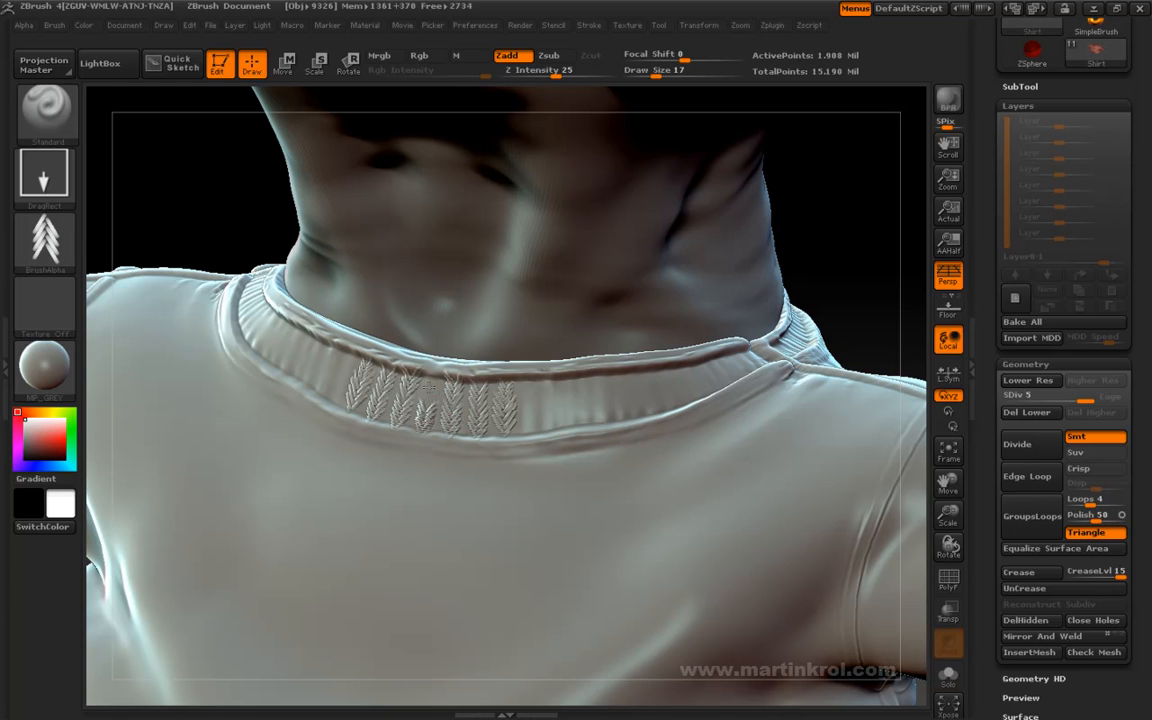
left_click_drag(797, 243, 527, 452)
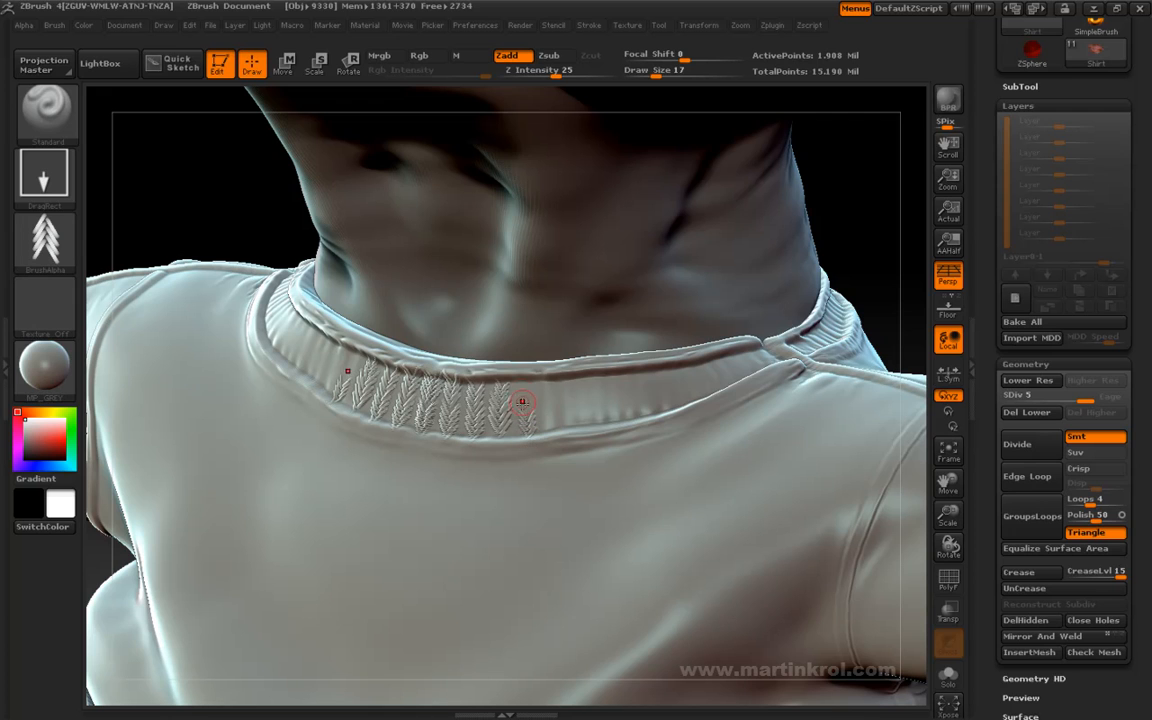
left_click_drag(525, 420, 599, 427)
key("ctrl+z")
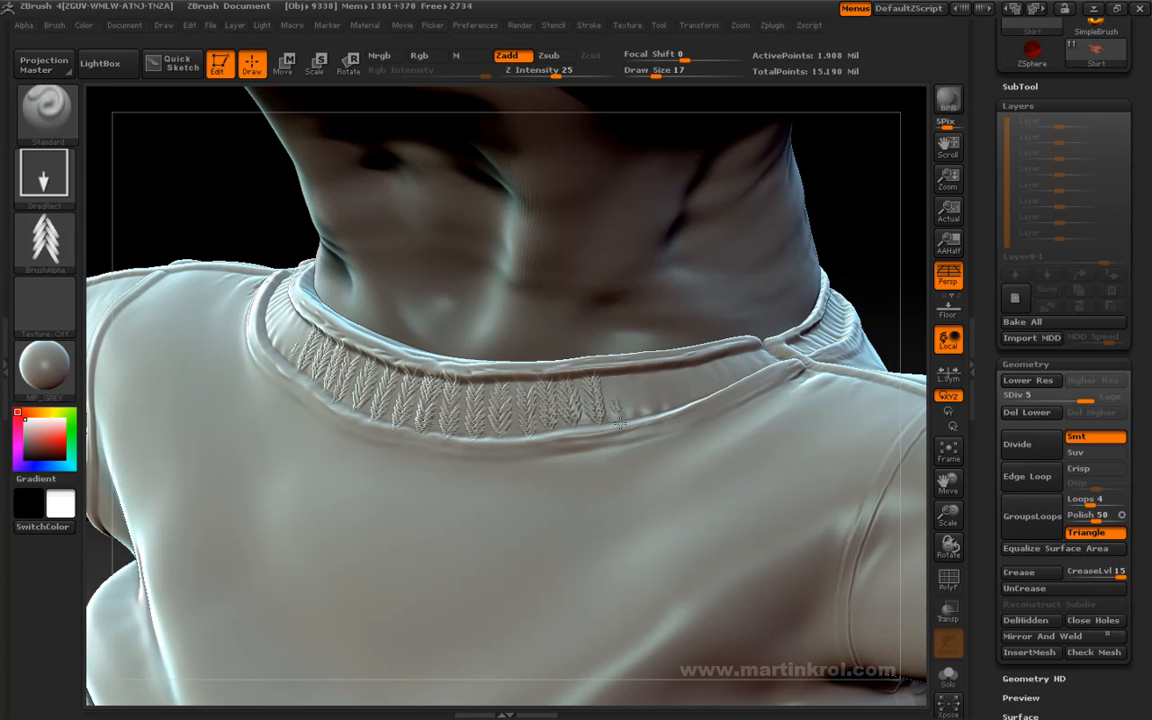
Step: Continue the weave stamps along the side of the collar ribbing up to the shoulder seam
left_click_drag(842, 230, 730, 236, "alt")
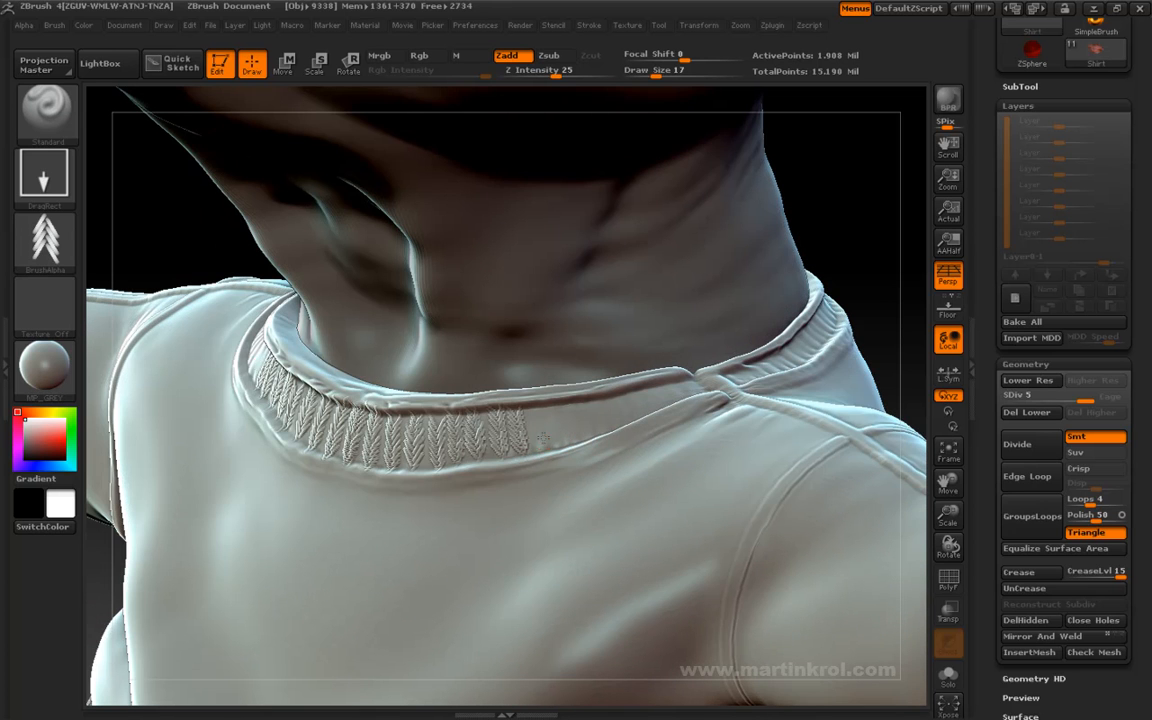
left_click_drag(541, 433, 560, 412)
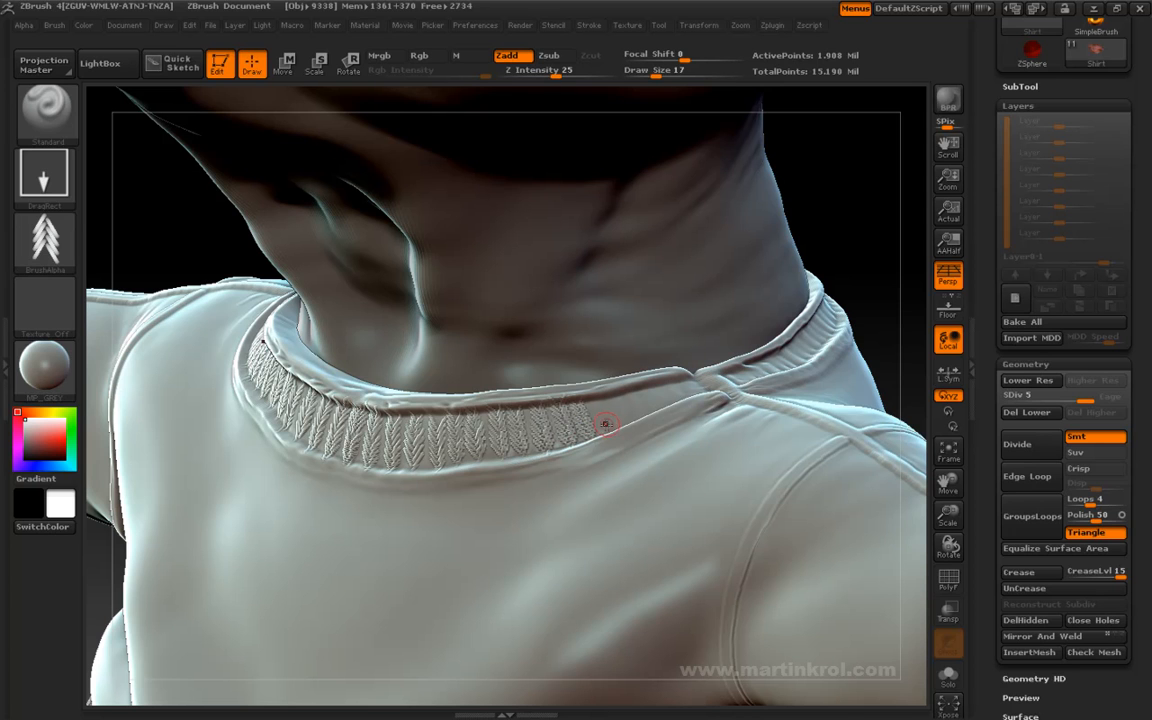
left_click_drag(611, 436, 606, 414)
left_click_drag(831, 226, 783, 234)
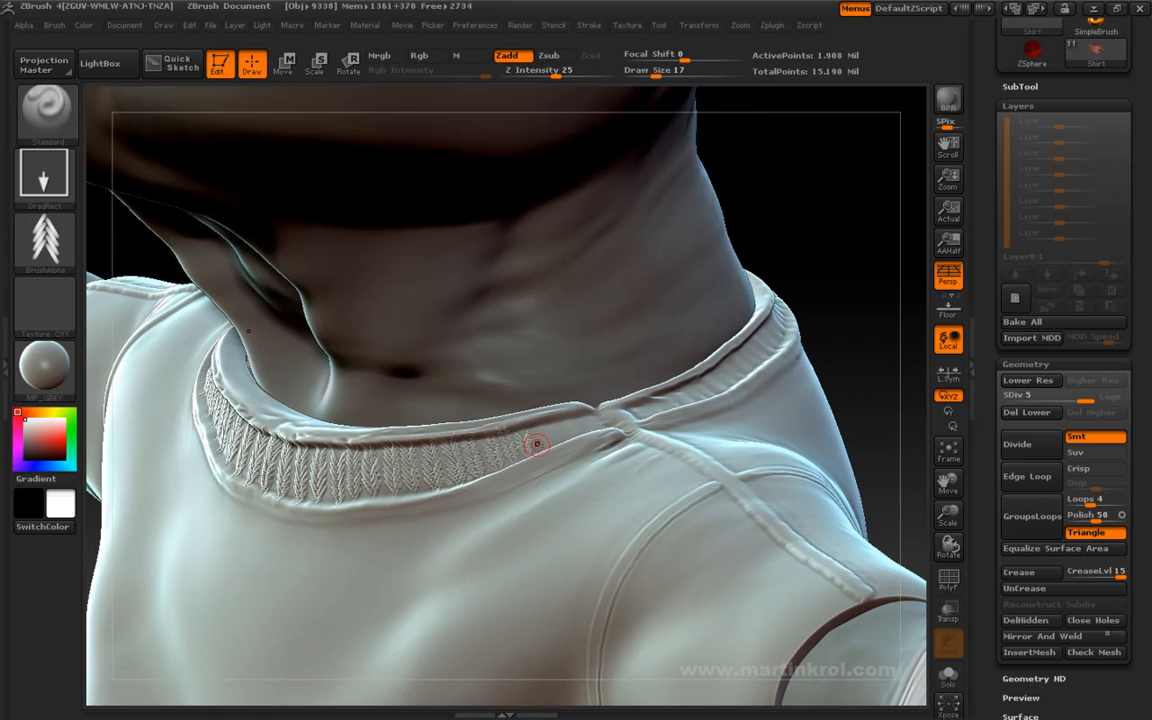
left_click_drag(563, 438, 584, 439)
Step: Stamp the weave alpha along the collar ribbing behind the shoulder seam, undoing a misplaced stamp
left_click_drag(836, 264, 722, 290)
mouse_move(778, 264)
left_mouse_down()
mouse_move(307, 479)
mouse_move(465, 493)
mouse_move(487, 481)
mouse_move(494, 497)
mouse_move(501, 471)
mouse_move(513, 482)
left_mouse_up()
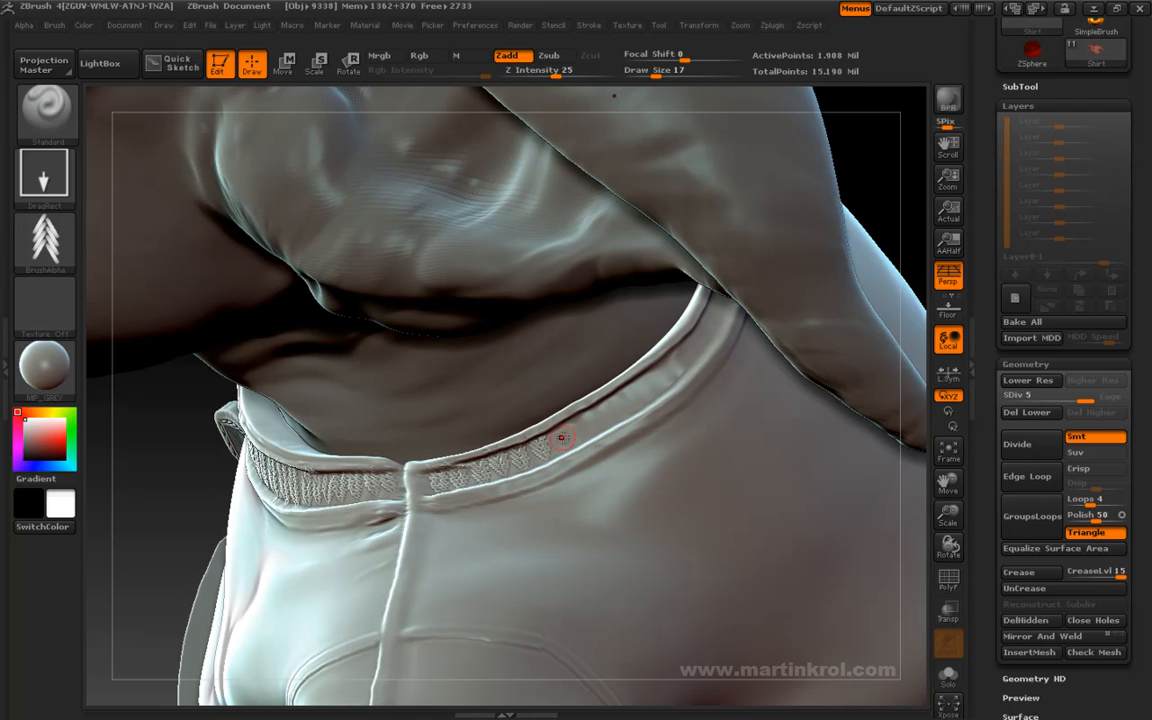
left_click_drag(568, 450, 571, 447)
key("ctrl+z")
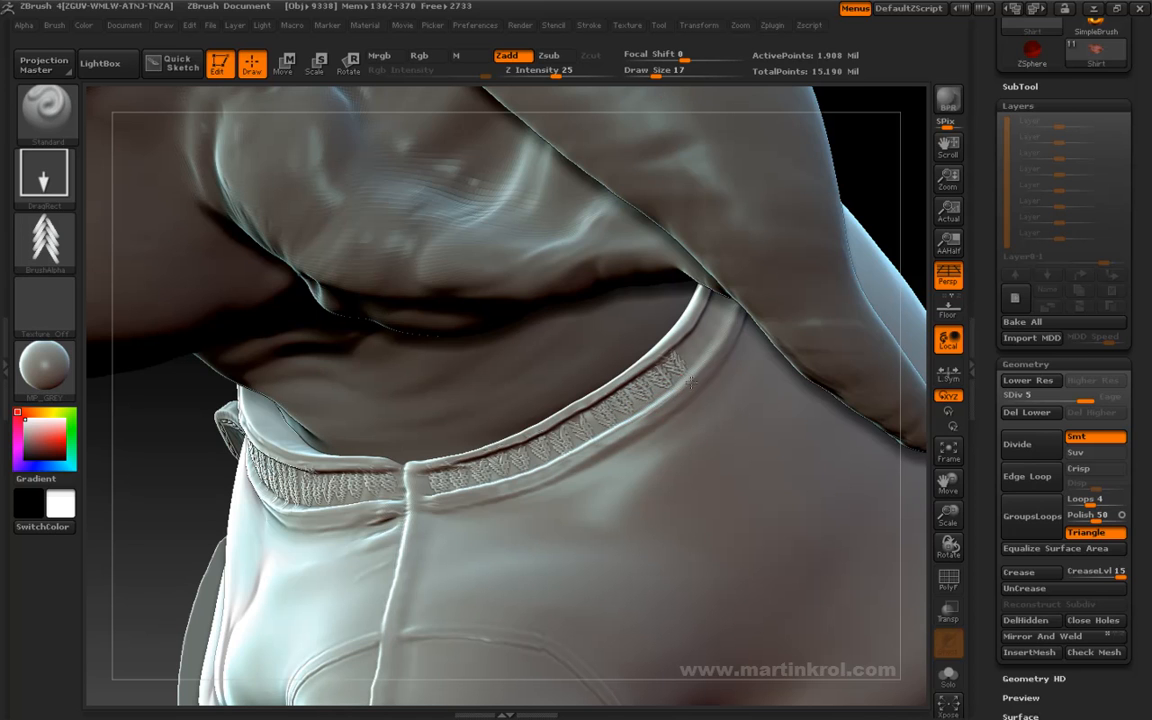
Step: Fill the remaining plain ribbing at the back of the collar with weave stamps, correcting misplaced ones
left_click_drag(210, 493, 168, 452)
left_click_drag(797, 239, 728, 226, "alt")
left_click_drag(733, 158, 708, 262)
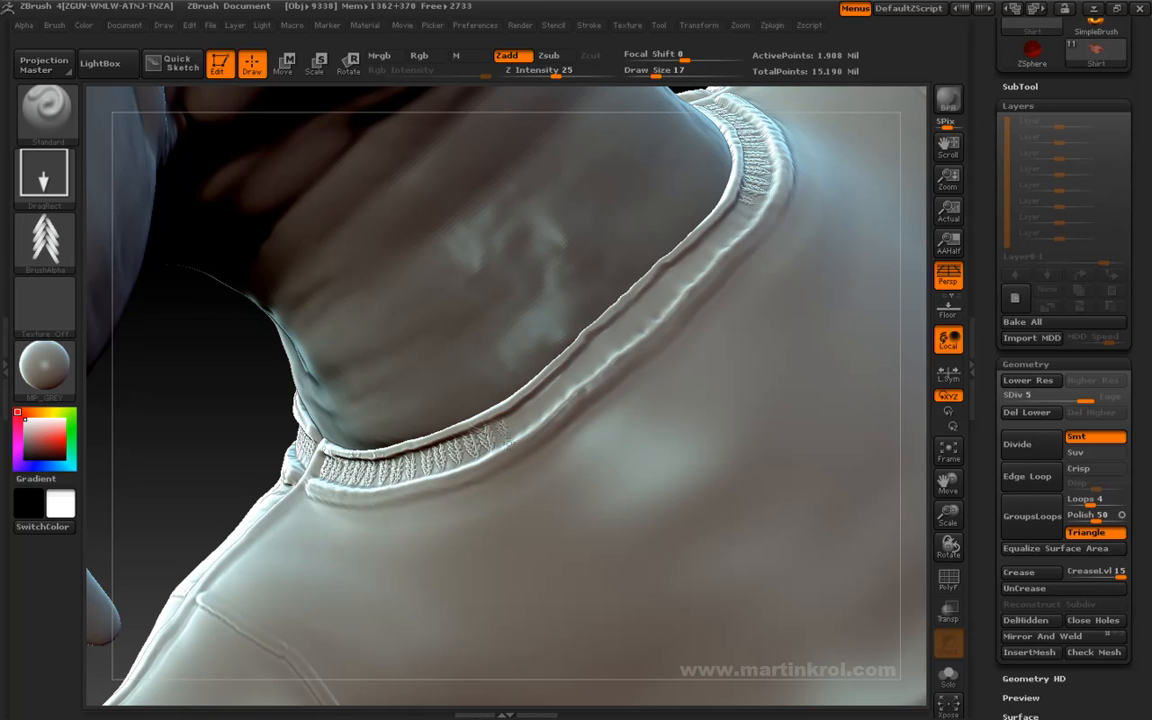
left_click_drag(517, 431, 518, 422)
left_click_drag(563, 387, 627, 353)
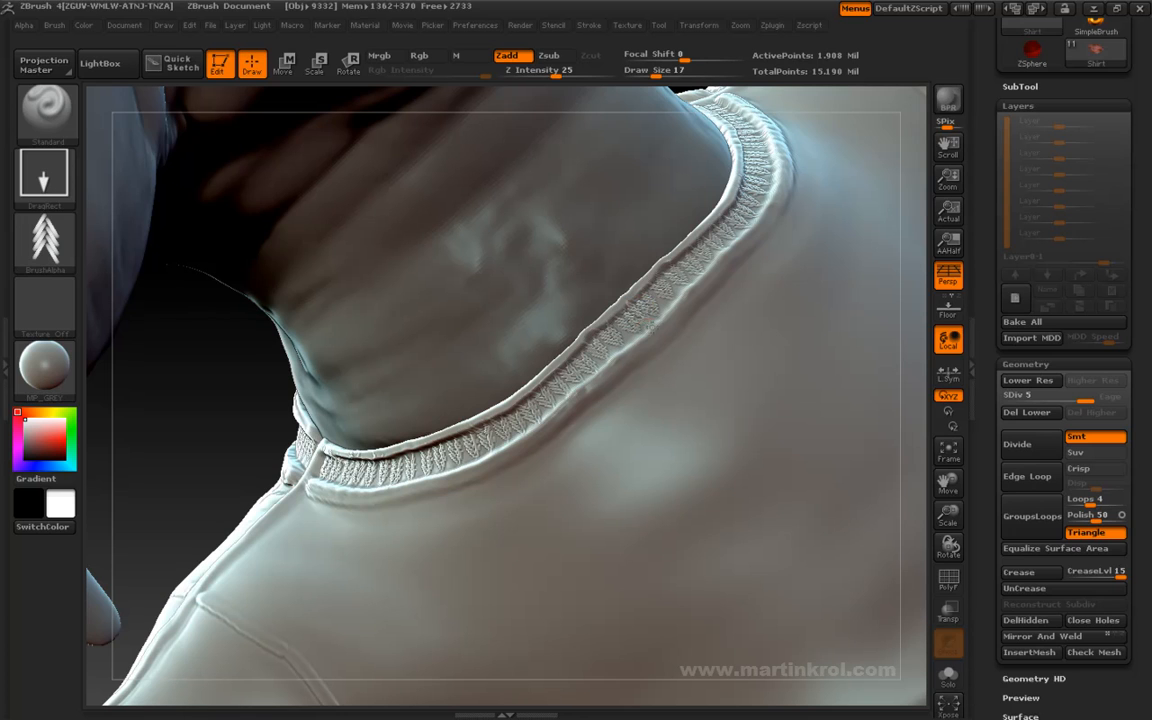
key("ctrl")
key("ctrl")
key("ctrl+z")
left_click_drag(640, 314, 656, 331)
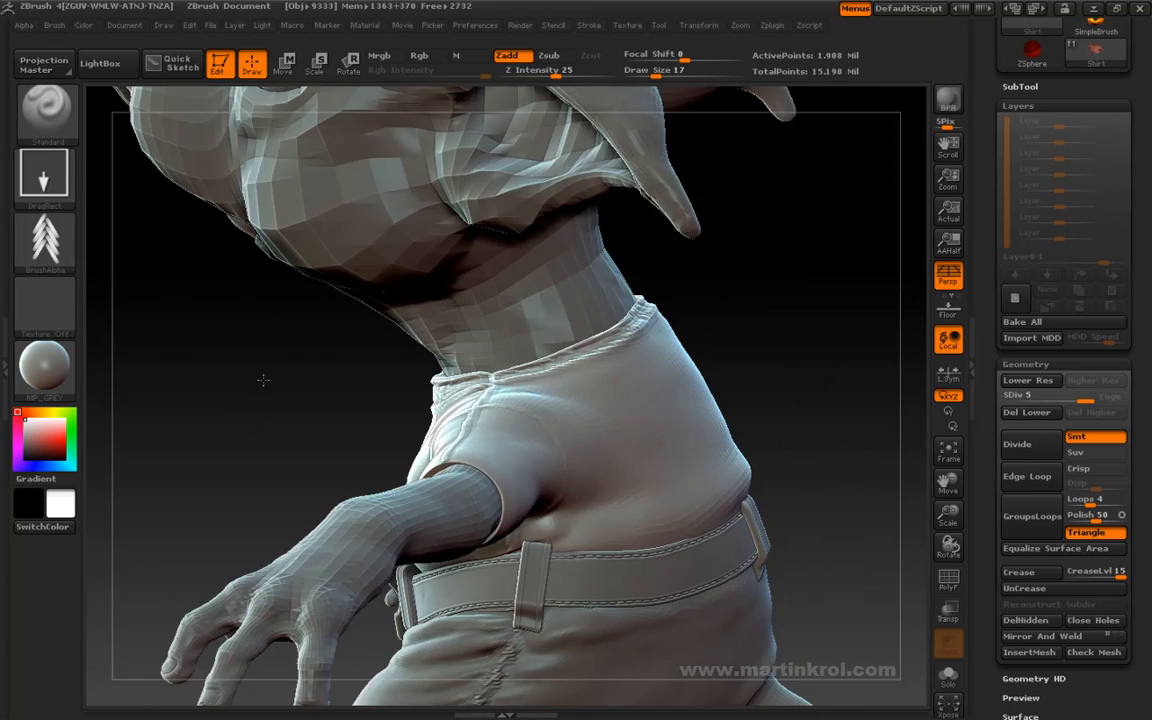
Step: Set the Standard brush to the single-row Stitches_02 alpha with the Dots stroke and turn LazyMouse back on
left_click_drag(263, 380, 275, 362)
left_click_drag(741, 339, 790, 322)
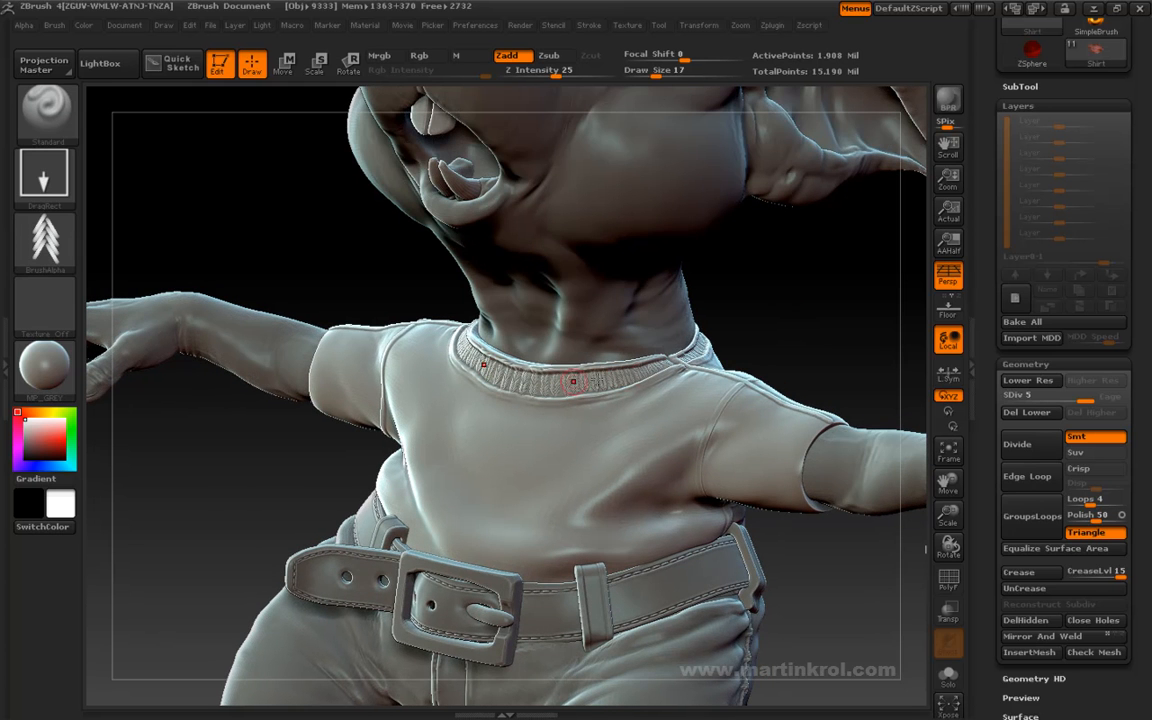
left_click_drag(792, 309, 756, 301)
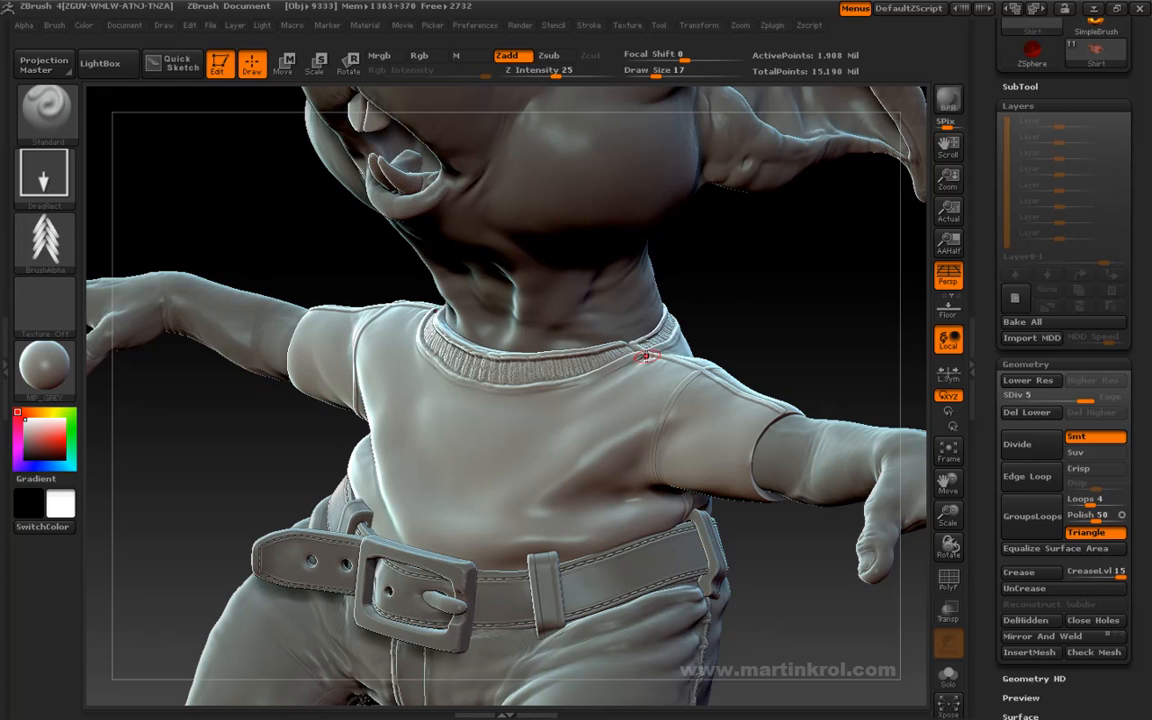
left_click_drag(759, 317, 614, 437)
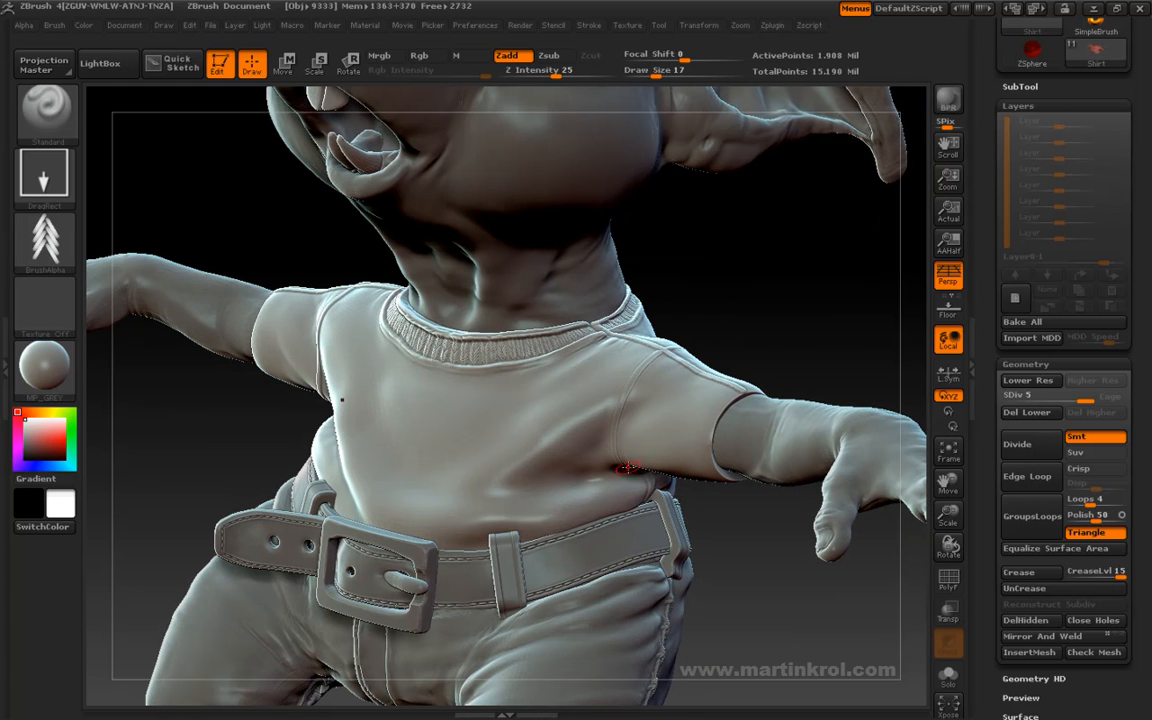
left_click_drag(695, 318, 98, 262)
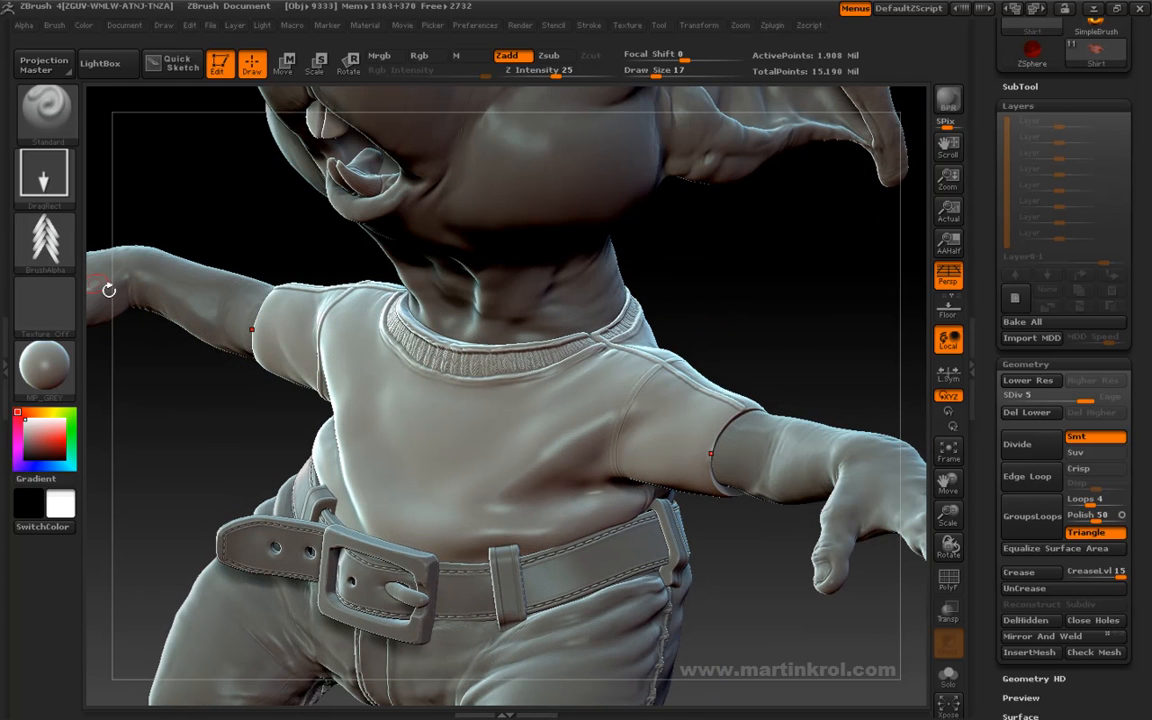
left_click(44, 237)
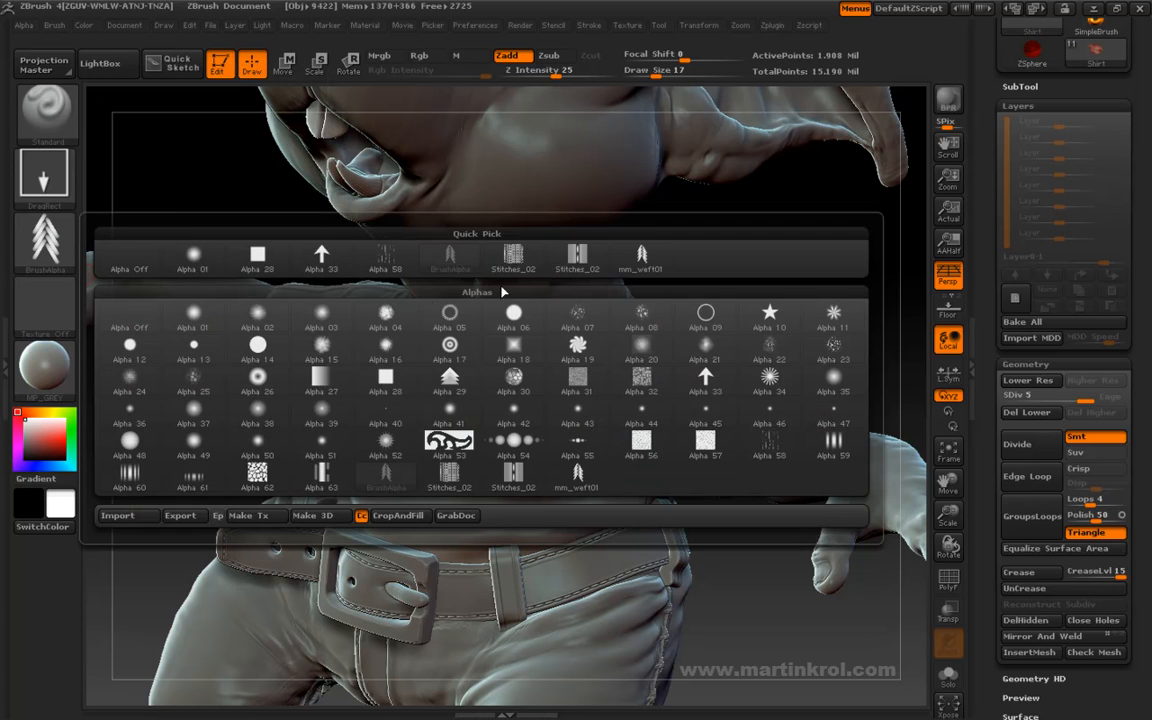
left_click(573, 262)
left_click(44, 172)
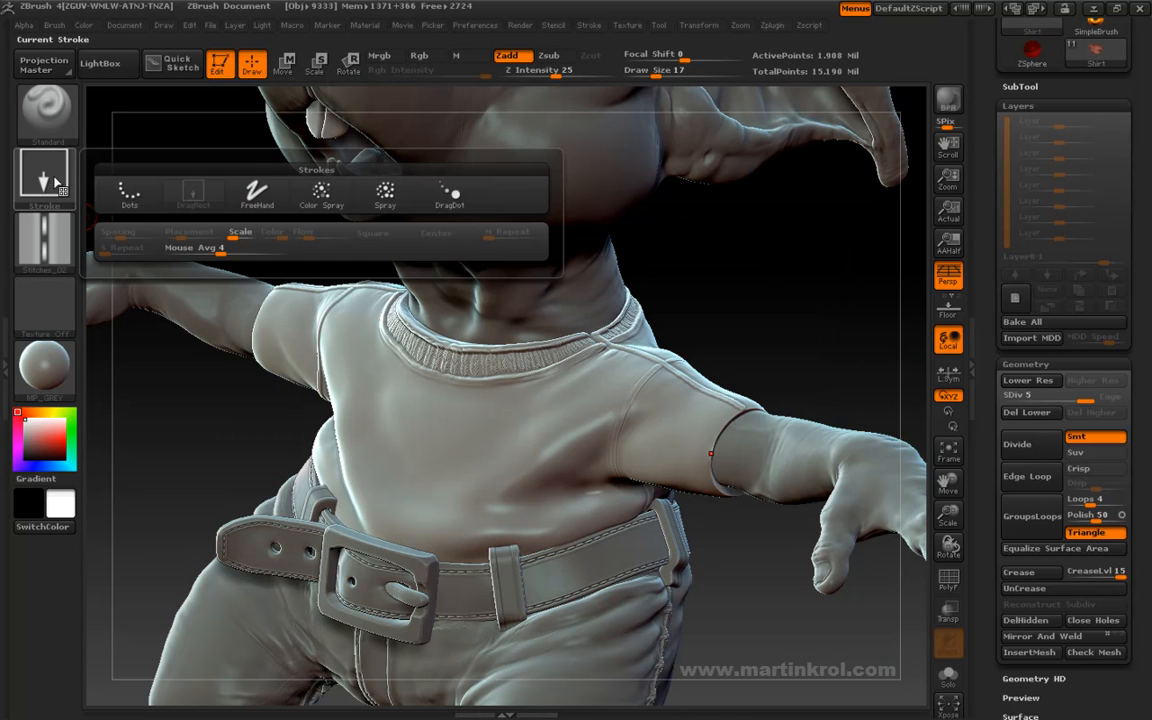
left_click(122, 190)
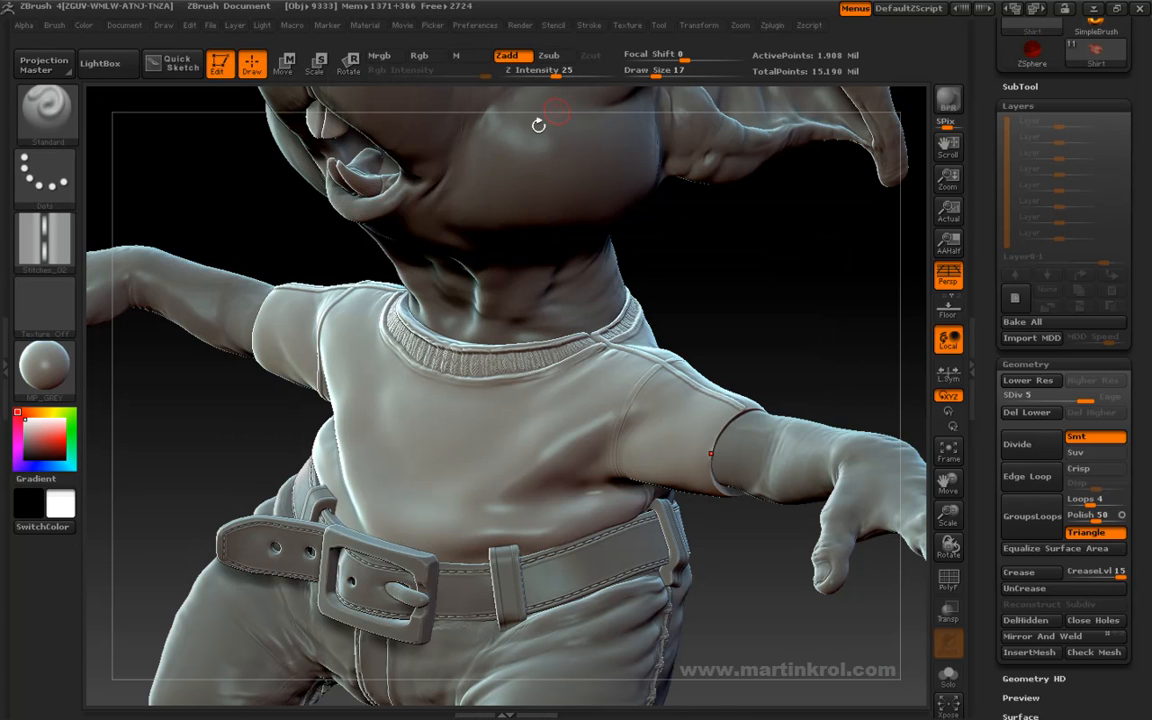
left_click(590, 27)
left_click(630, 325)
Step: Try running the stitch alpha along the collar's lower seam and undo the strokes
key("ctrl")
mouse_move(722, 288)
left_mouse_down()
mouse_move(724, 314)
mouse_move(753, 257)
mouse_move(797, 262)
mouse_move(778, 284)
left_mouse_up()
key("space")
key("space")
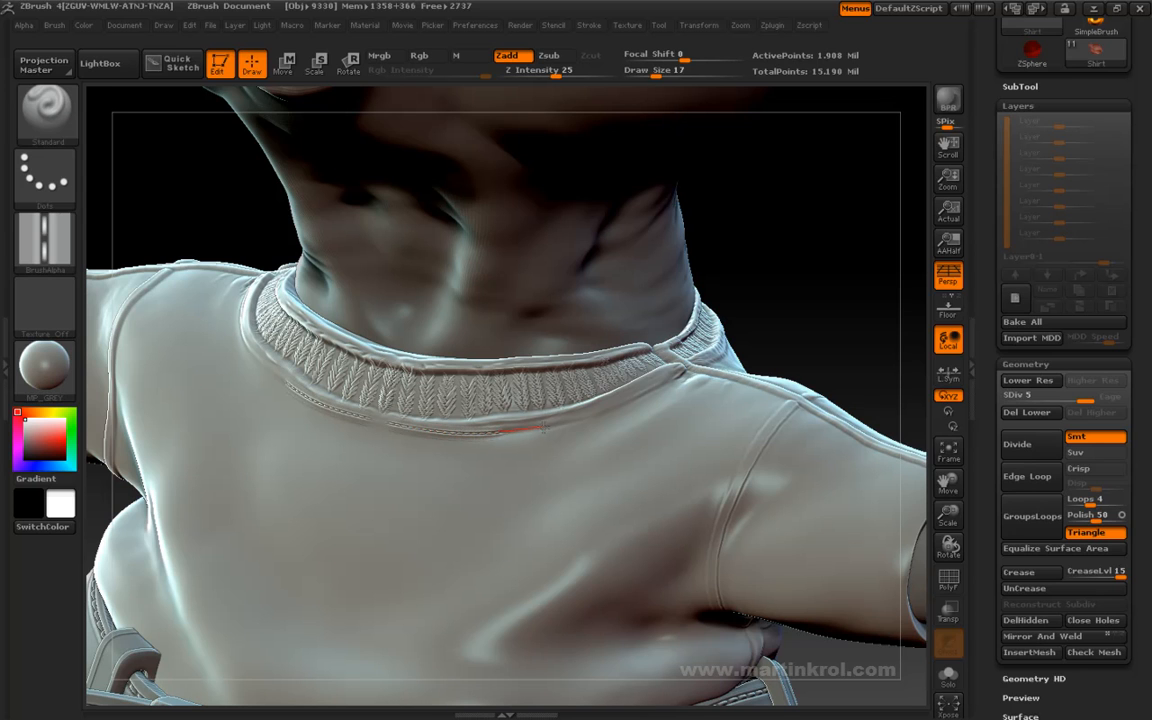
left_click_drag(565, 421, 595, 411)
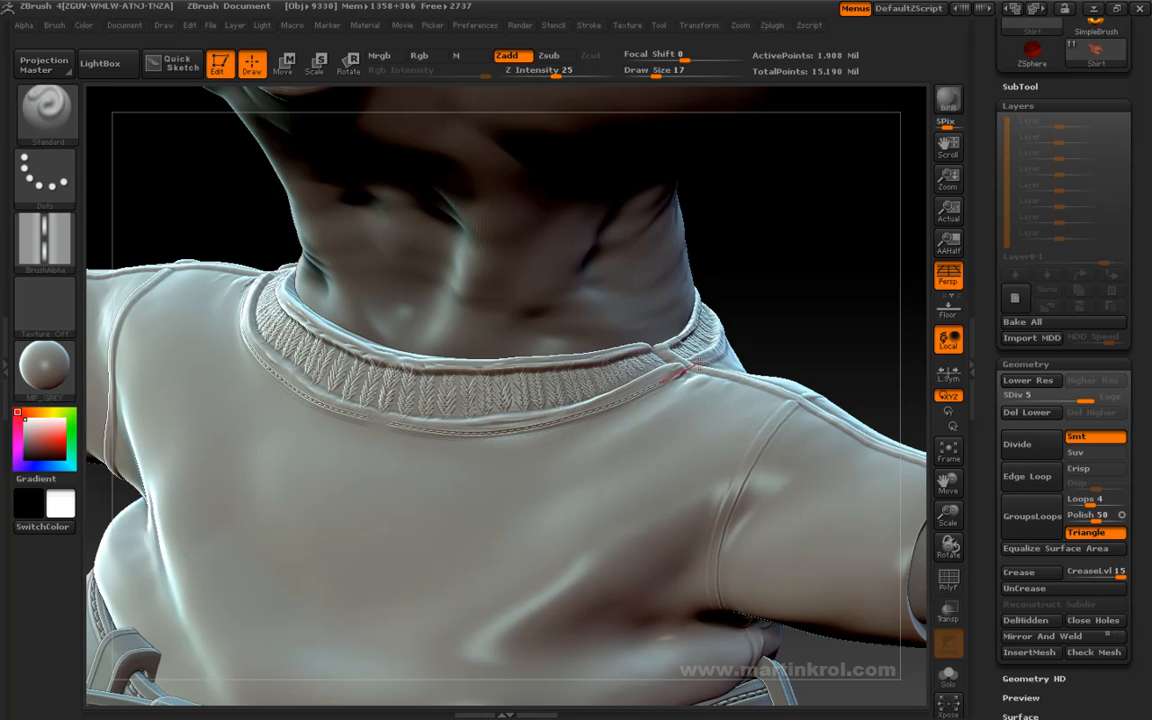
left_click_drag(698, 366, 703, 354)
key("ctrl+z")
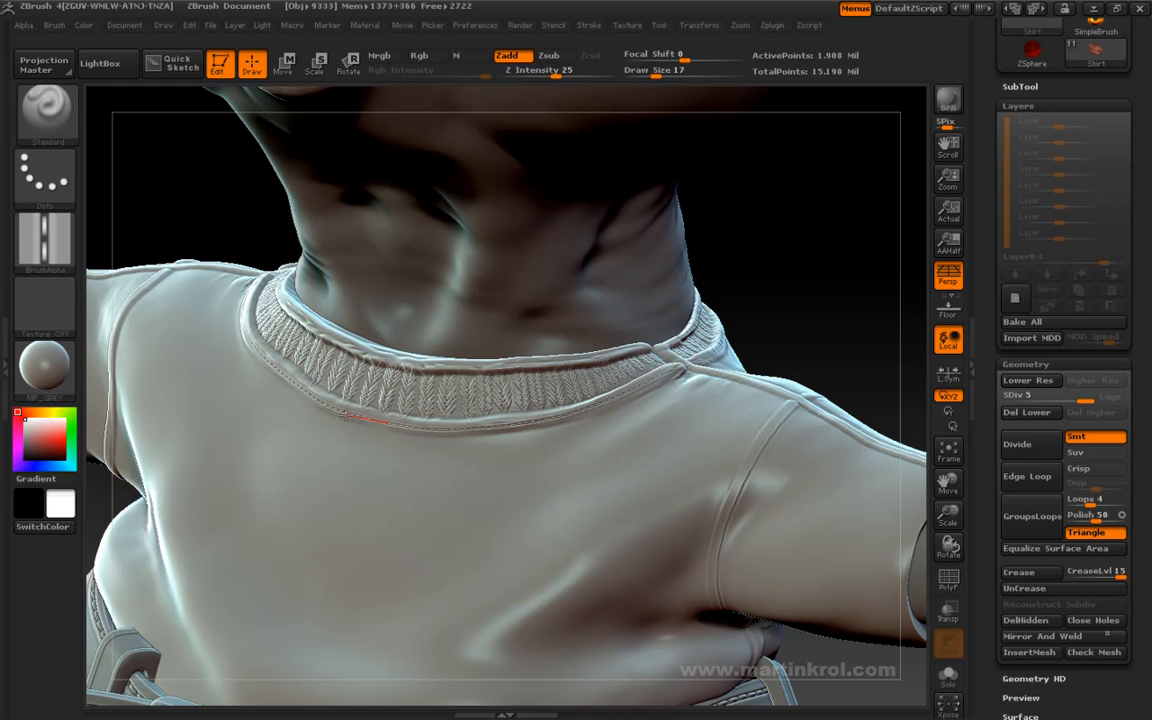
left_click_drag(836, 237, 807, 277)
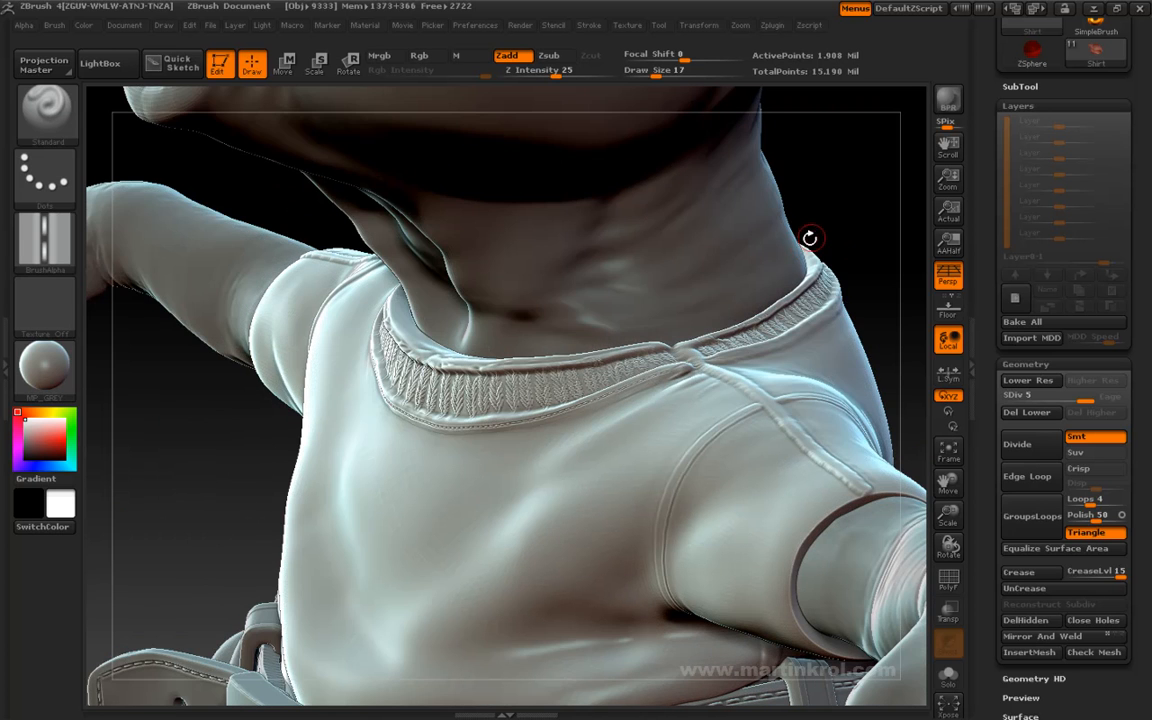
left_click_drag(819, 205, 729, 222, "alt")
key("ctrl")
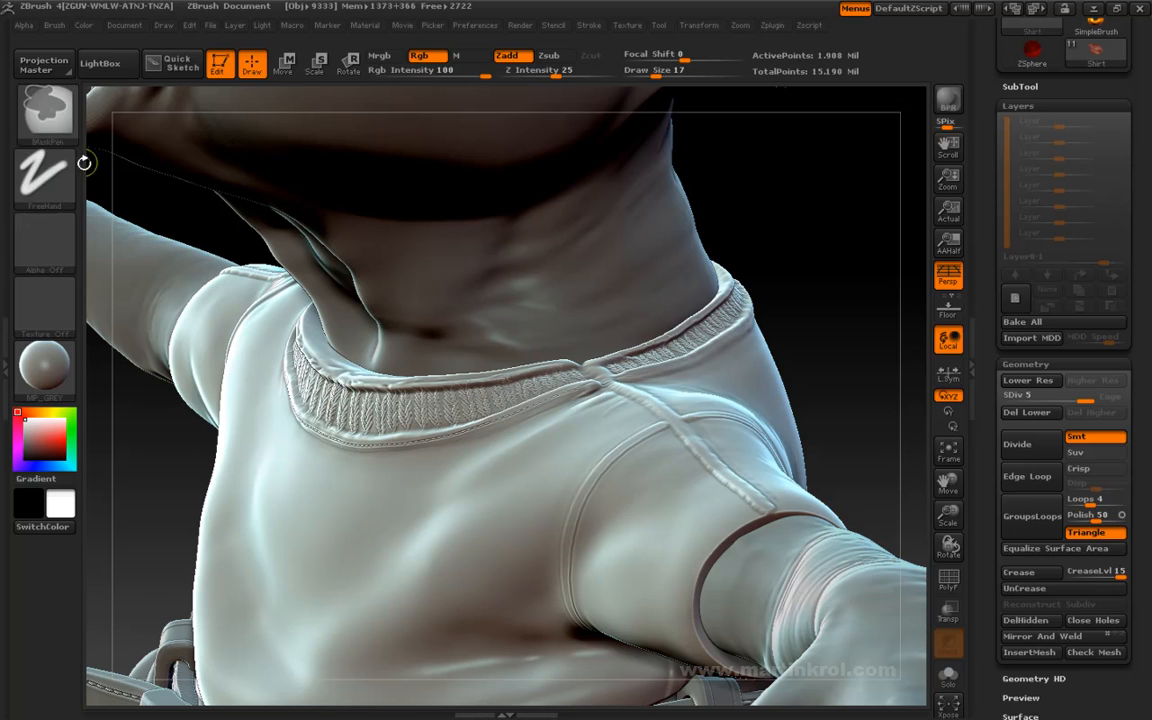
Step: Set the stitch alpha's MidValue to 50 and rework the stitching along the front of the collar's lower seam
left_click(24, 26)
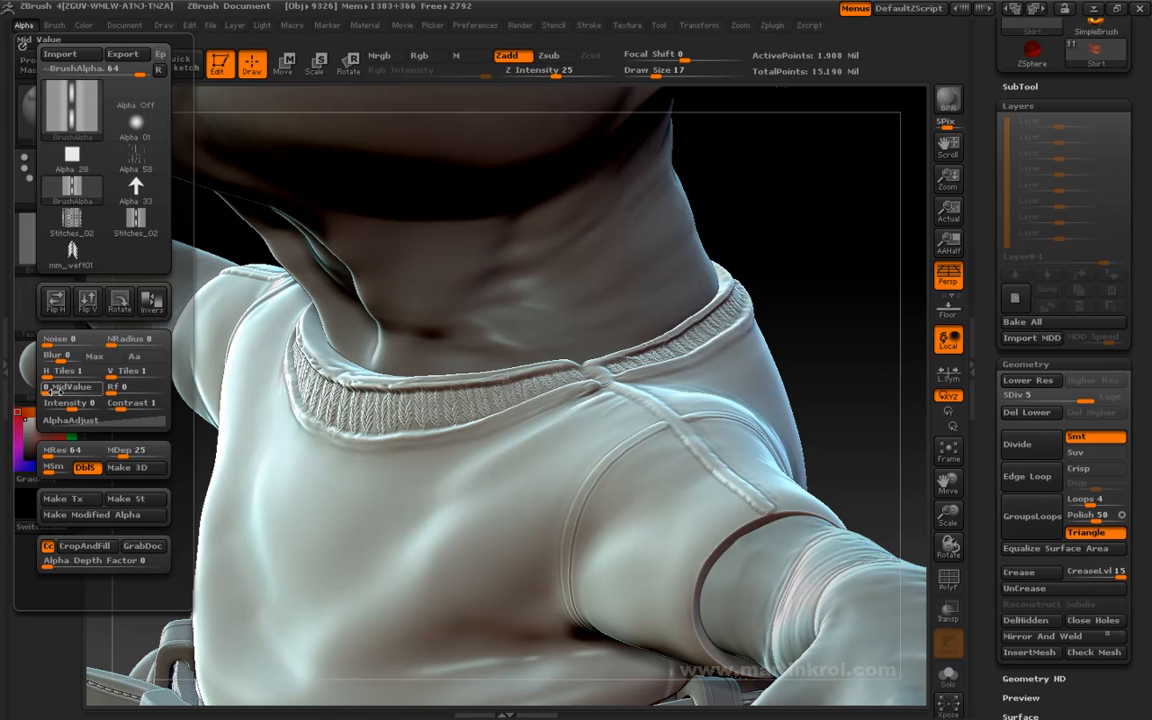
left_click_drag(47, 386, 66, 389)
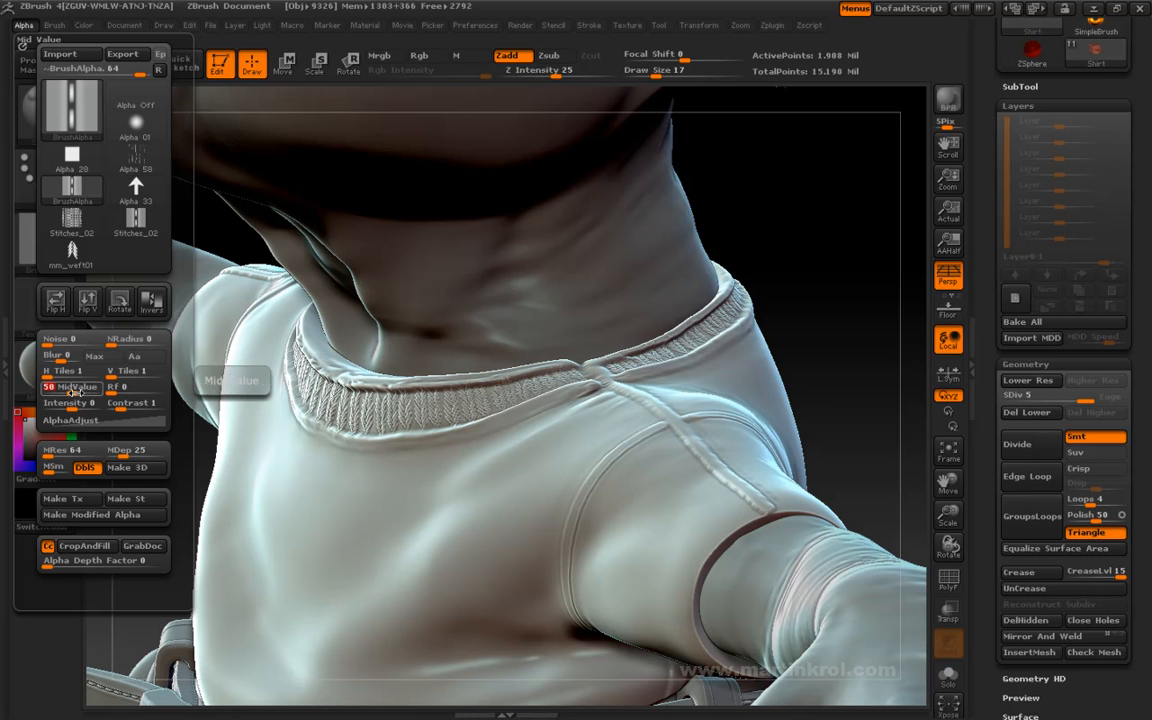
left_click_drag(732, 221, 751, 215)
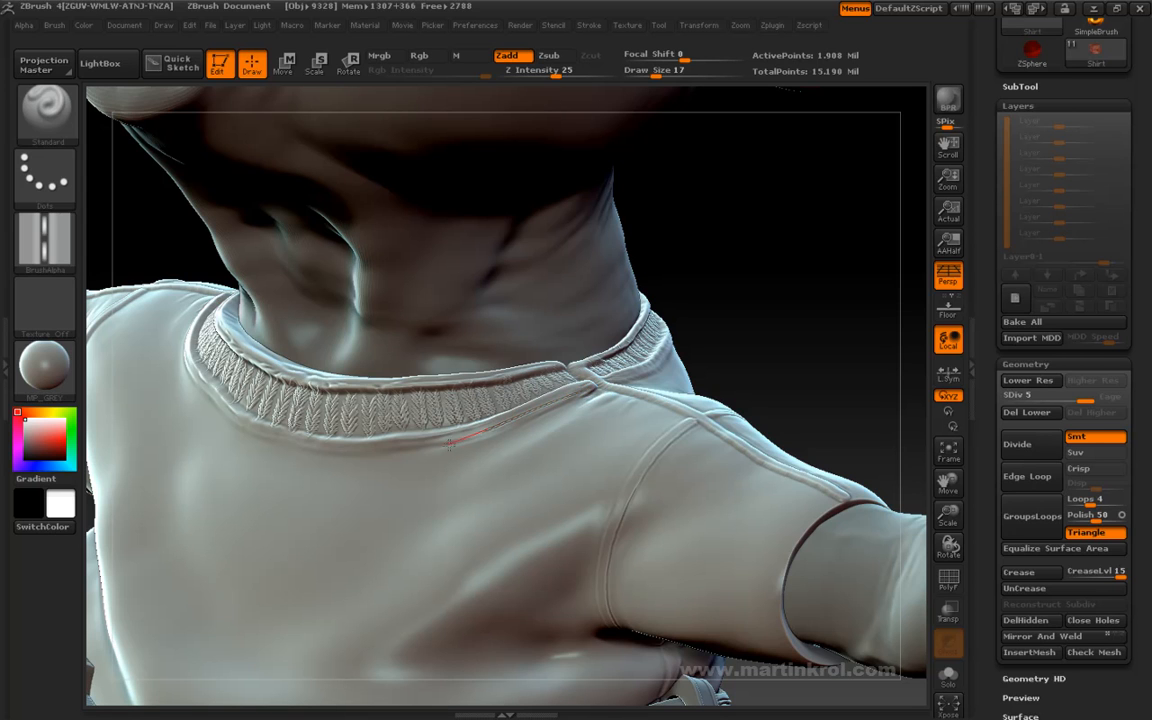
mouse_move(324, 454)
left_mouse_down()
mouse_move(274, 448)
mouse_move(254, 432)
left_mouse_up()
key("ctrl+z")
Step: Run the stitch line along the collar's lower seam around to the back of the shirt
left_click_drag(733, 296, 777, 281)
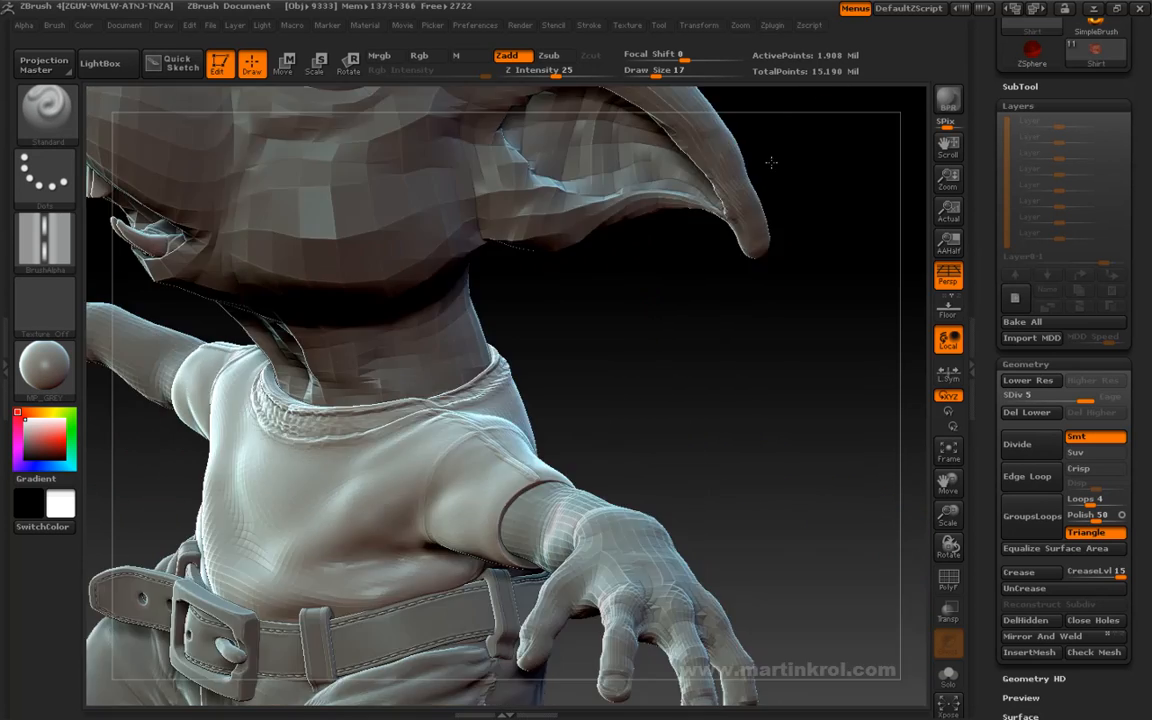
left_click_drag(658, 265, 523, 370)
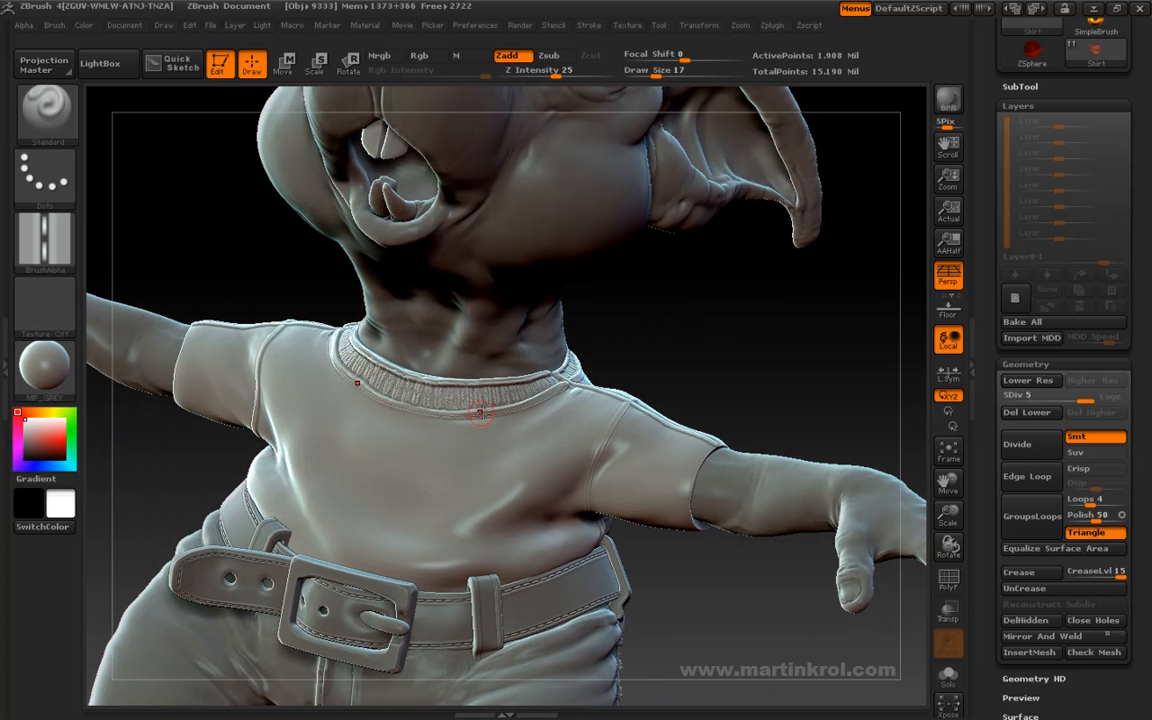
mouse_move(502, 390)
left_mouse_down()
mouse_move(663, 314)
mouse_move(710, 314)
mouse_move(694, 355)
mouse_move(777, 318)
mouse_move(551, 350)
mouse_move(571, 373)
mouse_move(620, 329)
mouse_move(498, 410)
left_mouse_up()
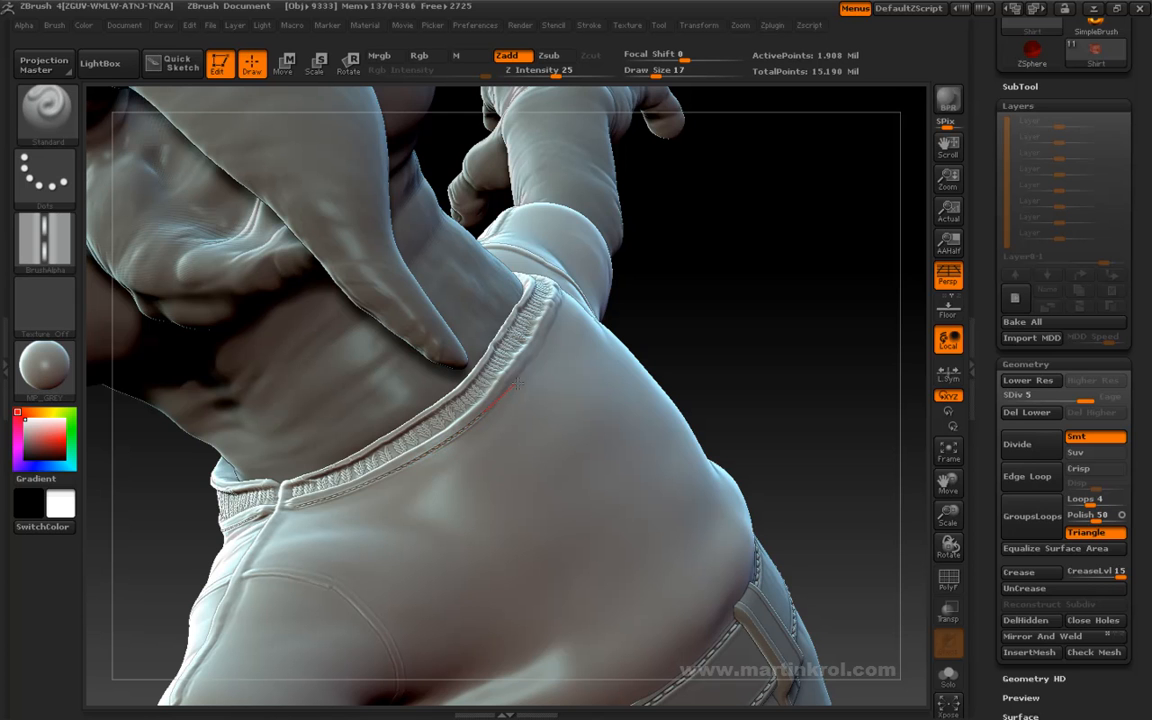
Step: Set the draw size to 30 and stitch along the shoulder seam from the collar to the sleeve opening
mouse_move(715, 315)
left_mouse_down()
mouse_move(830, 221)
mouse_move(843, 195)
mouse_move(707, 312)
mouse_move(746, 257)
mouse_move(730, 285)
mouse_move(742, 285)
left_mouse_up()
key("space")
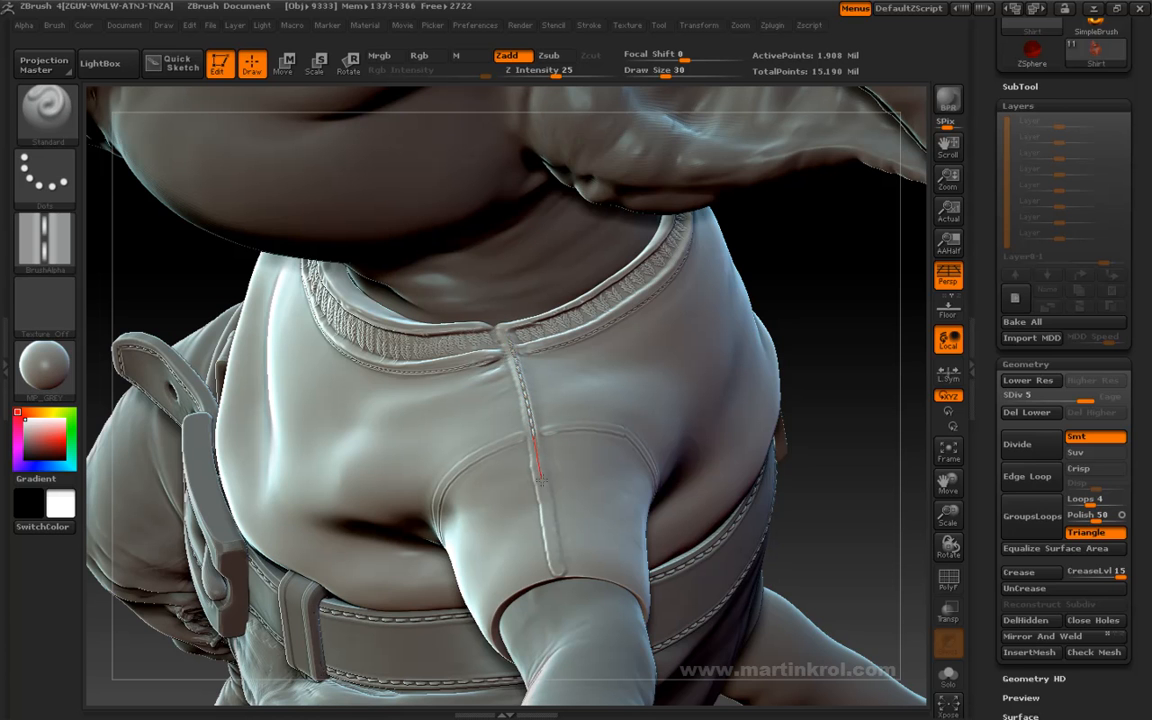
left_click_drag(547, 527, 569, 615)
Step: Turn off the Standard brush's alpha
mouse_move(815, 408)
left_mouse_down()
mouse_move(830, 419)
mouse_move(830, 239)
mouse_move(806, 255)
mouse_move(789, 296)
mouse_move(805, 244)
mouse_move(782, 309)
mouse_move(805, 310)
mouse_move(777, 226)
mouse_move(795, 306)
mouse_move(705, 247)
mouse_move(670, 178)
mouse_move(699, 134)
mouse_move(733, 213)
left_mouse_up()
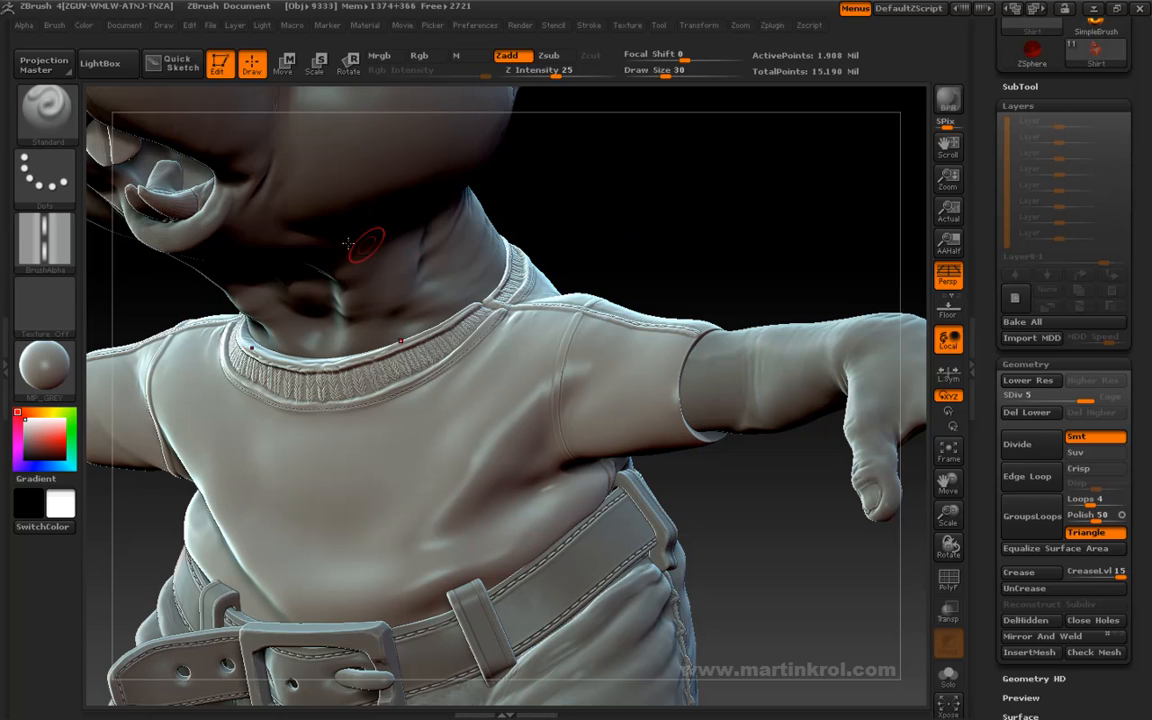
left_click(40, 215)
left_click(128, 256)
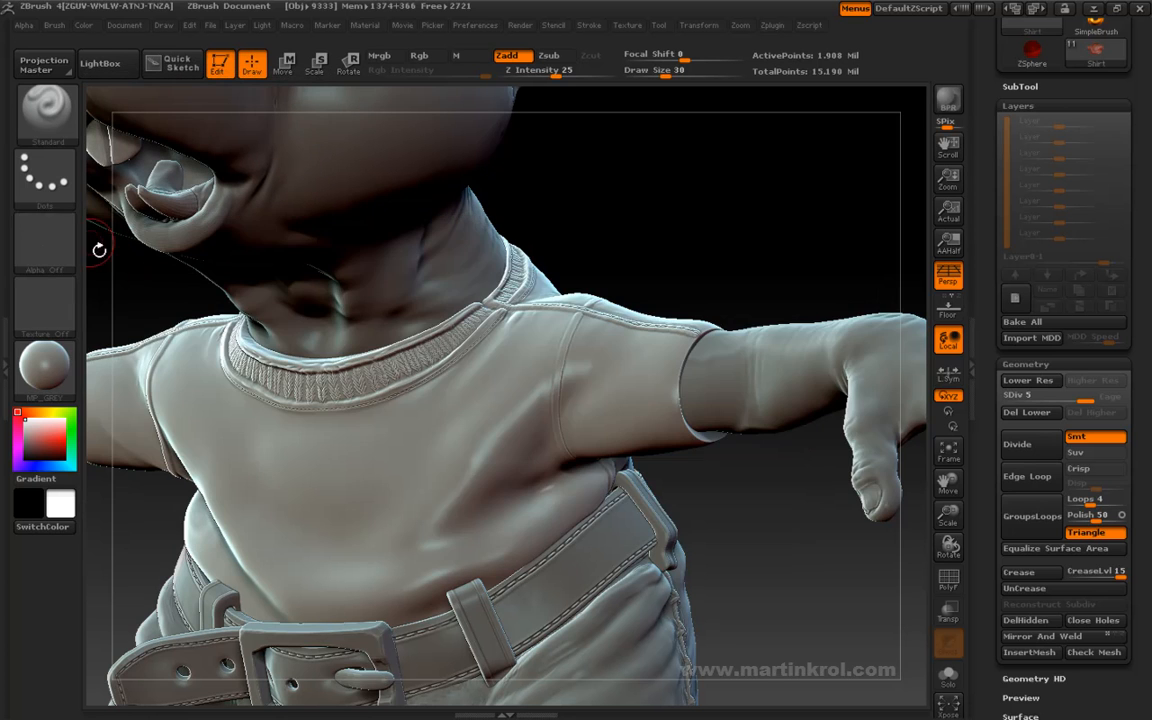
Step: Smooth away the existing armhole seam around the sleeve, from the chest under the arm to the back, at draw size 28
left_click(44, 175)
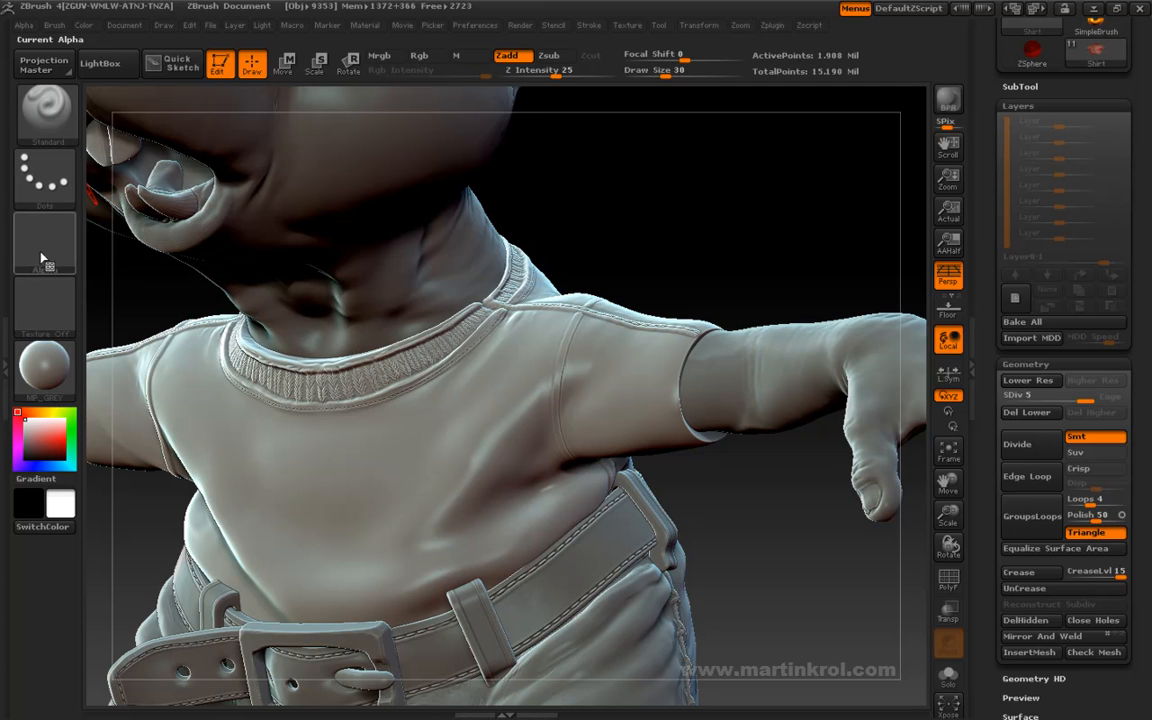
left_click(590, 28)
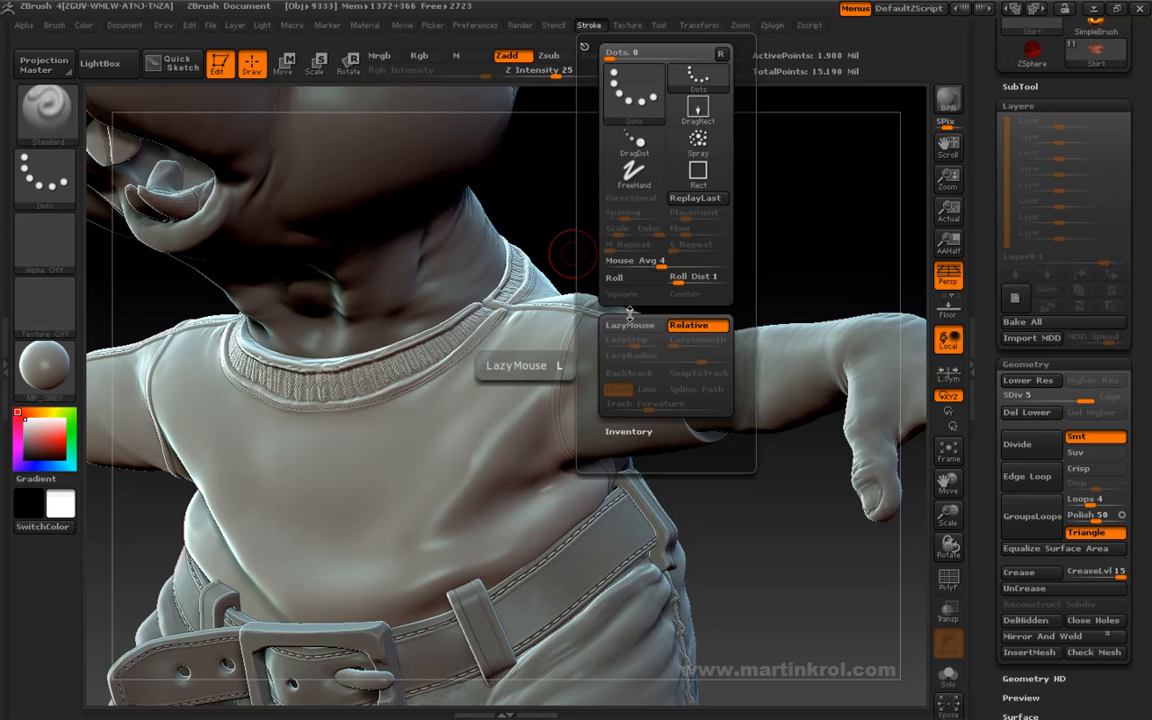
key("f")
left_click_drag(661, 249, 682, 465, "alt")
left_click_drag(635, 177, 593, 366, "alt")
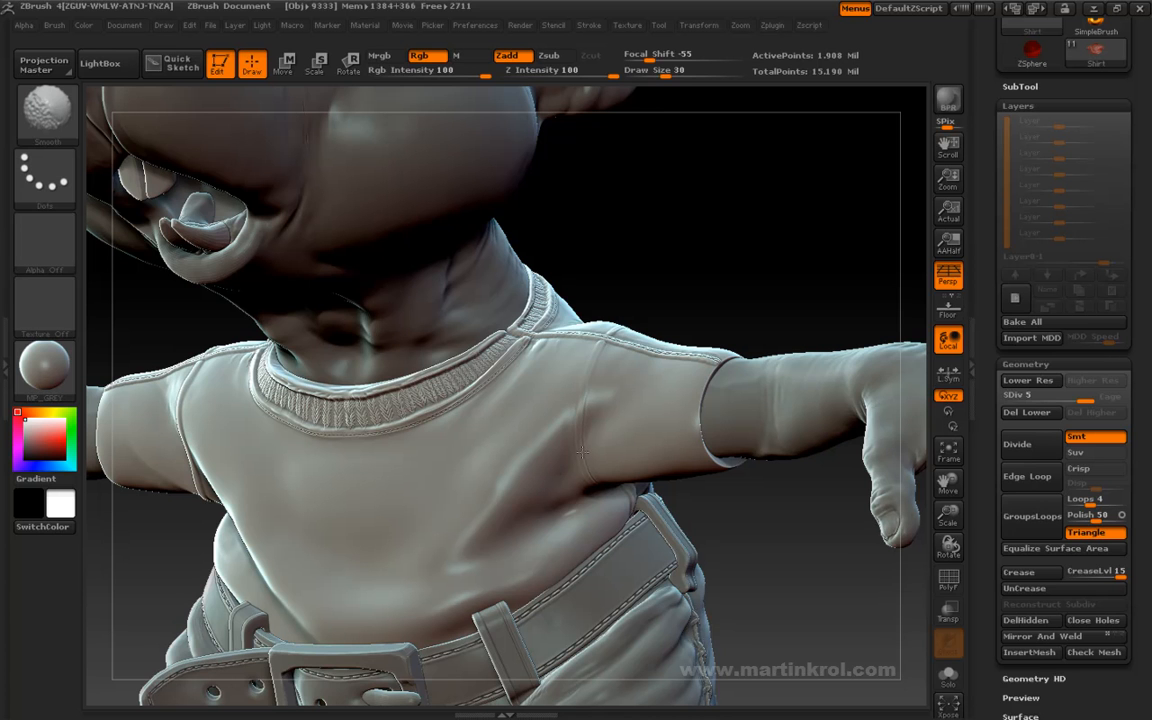
mouse_move(757, 508)
left_mouse_down()
mouse_move(645, 483)
mouse_move(648, 467)
left_mouse_up()
key("space")
left_click_drag(577, 425, 583, 471, "shift")
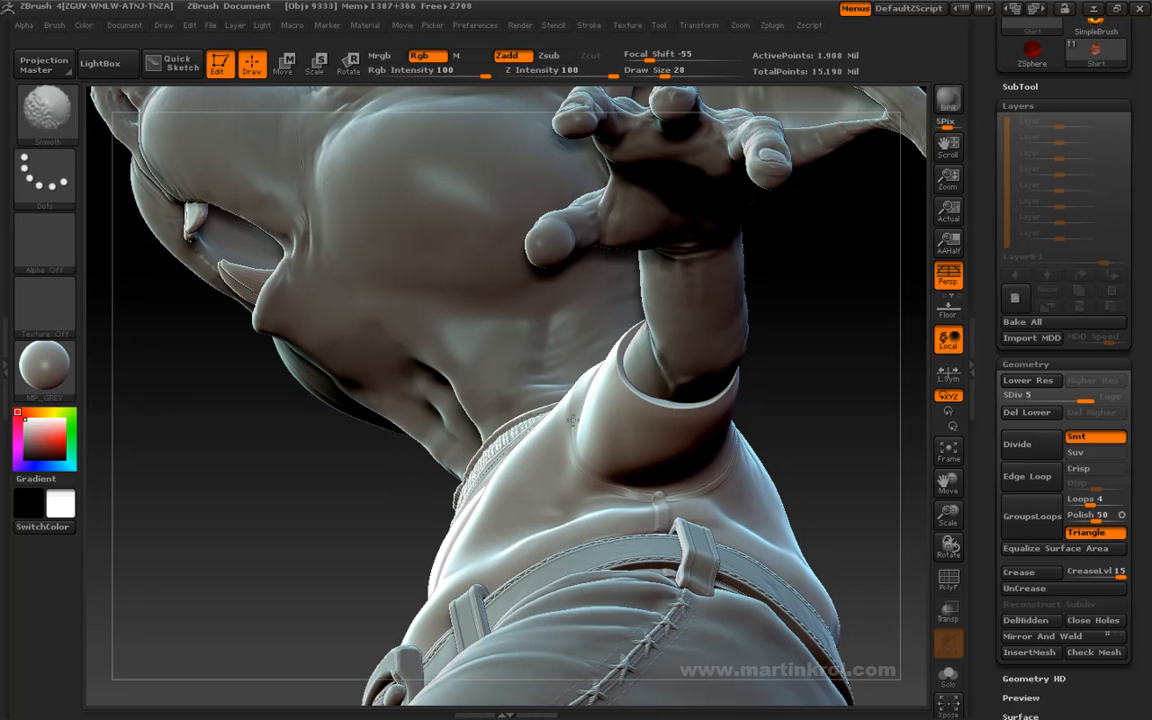
left_click_drag(833, 391, 695, 408)
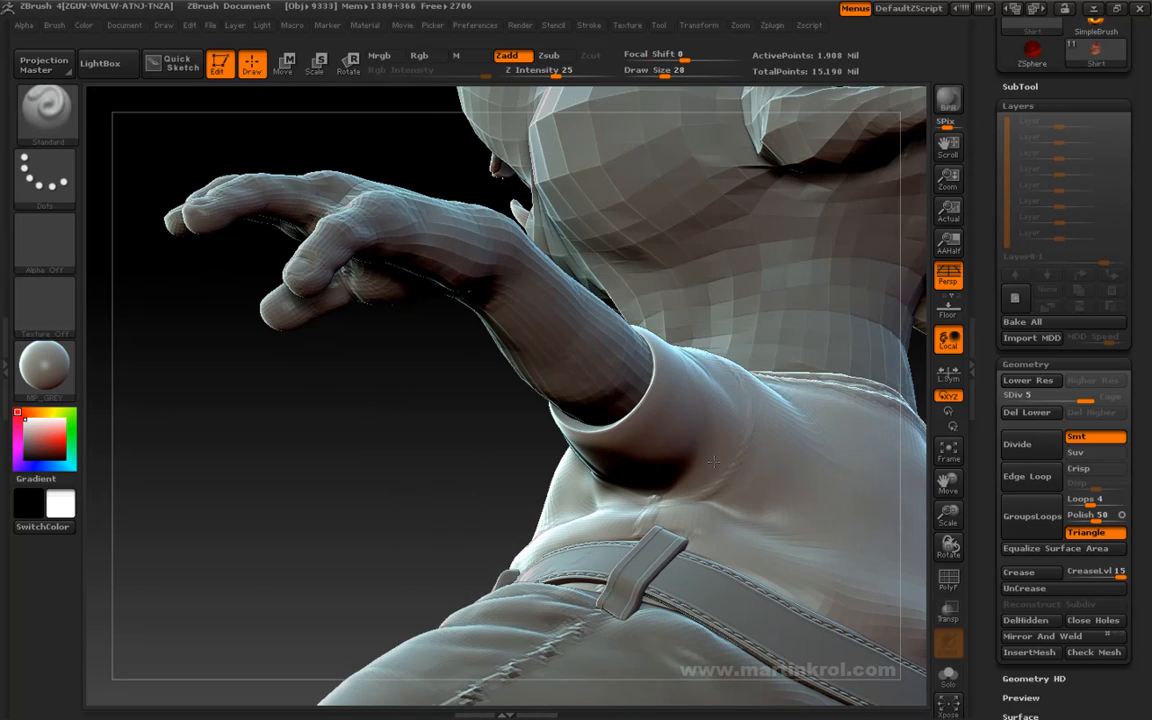
mouse_move(501, 470)
left_mouse_down()
mouse_move(589, 324)
mouse_move(590, 341)
left_mouse_up()
left_click_drag(638, 465, 621, 437, "shift")
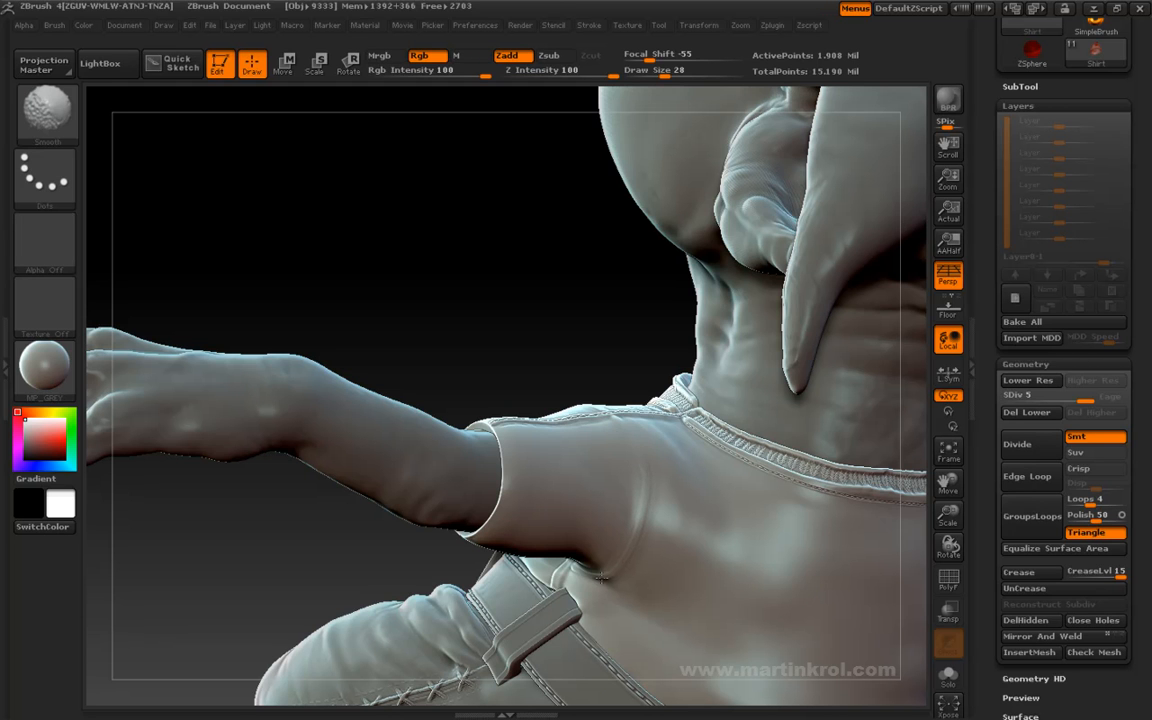
Step: Set the draw size to 27 and switch to the Pinch brush
mouse_move(462, 330)
left_mouse_down()
mouse_move(509, 314)
mouse_move(638, 394)
left_mouse_up()
mouse_move(743, 537)
left_mouse_down()
mouse_move(635, 519)
mouse_move(601, 470)
mouse_move(638, 401)
mouse_move(560, 390)
mouse_move(551, 400)
mouse_move(661, 218)
mouse_move(652, 242)
left_mouse_up()
key("space")
left_click(666, 252)
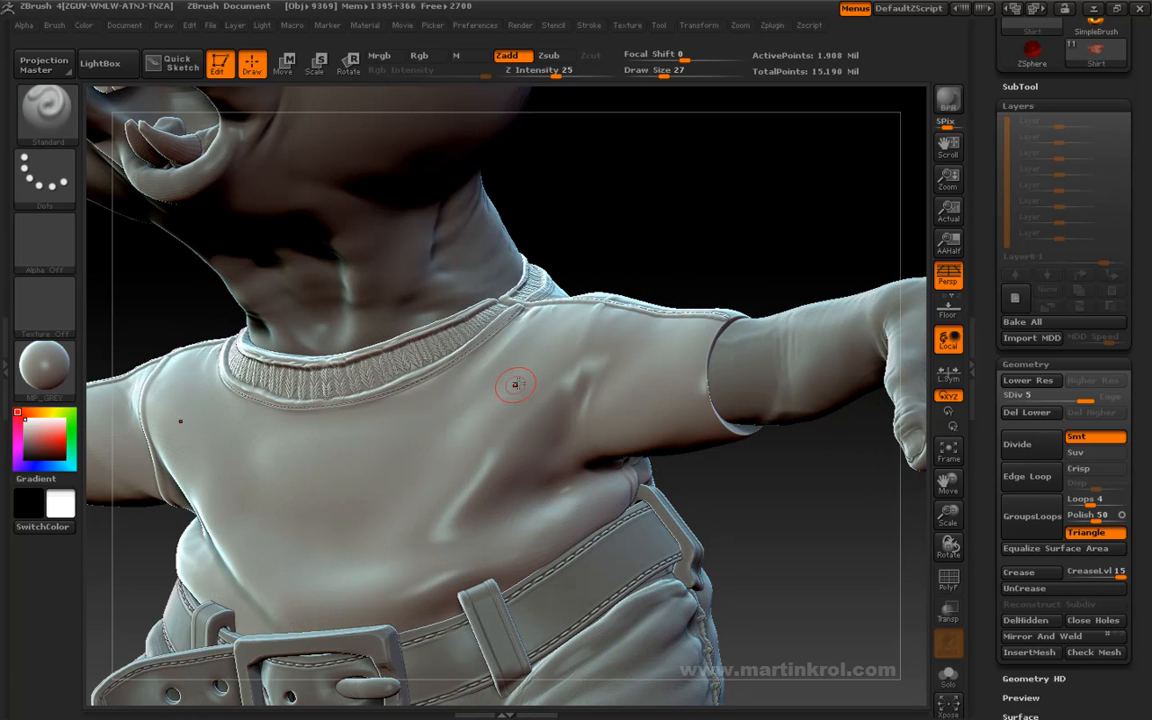
key("b")
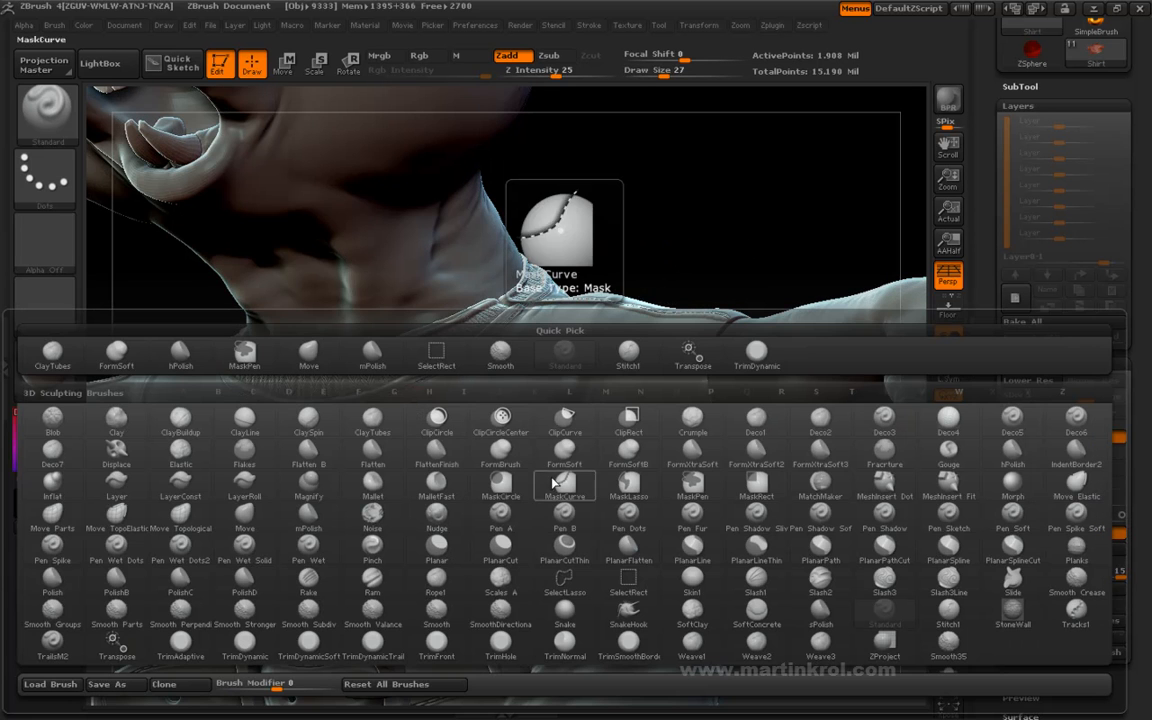
key("p")
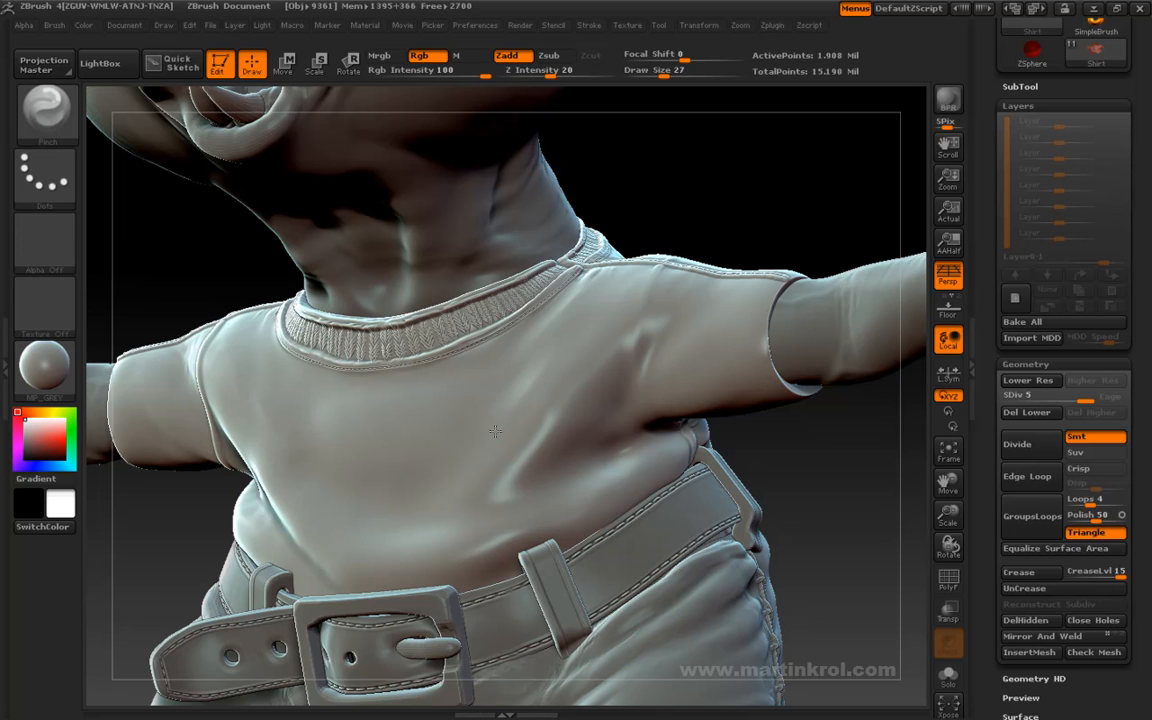
Step: Raise the Pinch brush's Z Intensity to 93 and test it with a curved stroke across the chest
mouse_move(495, 431)
left_mouse_down()
mouse_move(428, 488)
mouse_move(452, 428)
mouse_move(451, 450)
left_mouse_up()
key("ctrl+z")
key("space")
key("space")
mouse_move(556, 490)
left_mouse_down()
mouse_move(544, 491)
mouse_move(604, 484)
left_mouse_up()
mouse_move(587, 322)
left_mouse_down()
mouse_move(527, 421)
mouse_move(438, 428)
left_mouse_up()
mouse_move(668, 221)
left_mouse_down()
mouse_move(722, 187)
mouse_move(687, 190)
left_mouse_up()
key("ctrl")
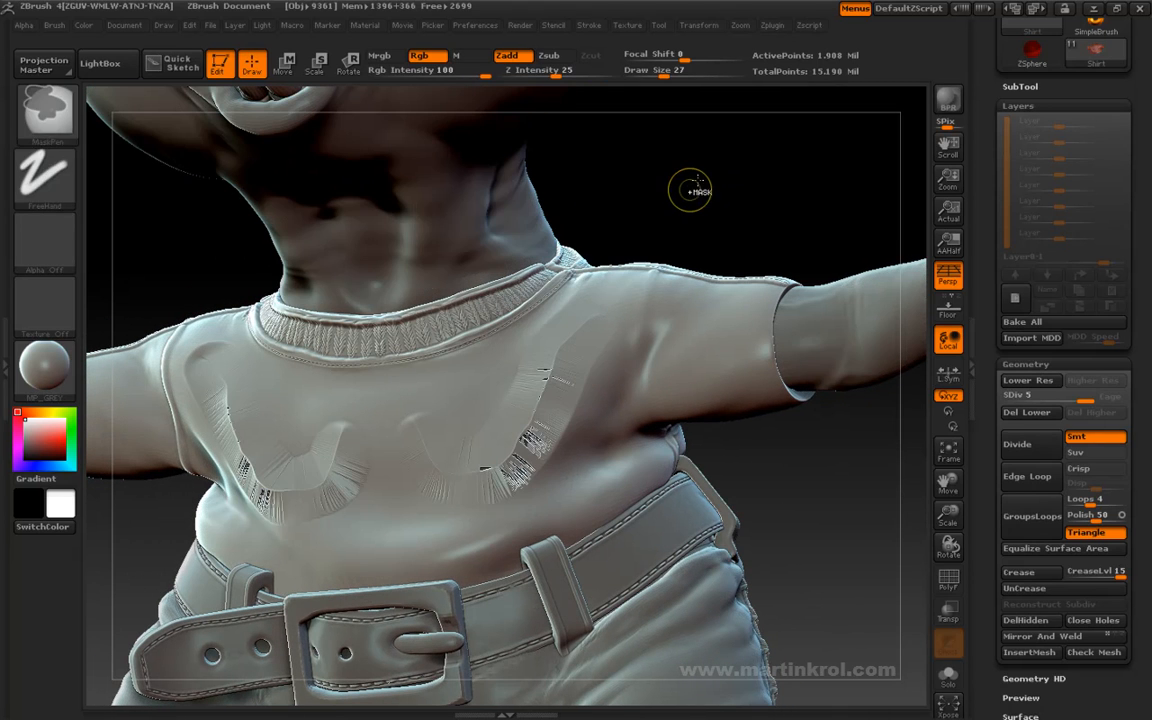
Step: Try the Pinch brush on the chest at draw size 13 and undo the test stroke
key("space")
left_click_drag(592, 215, 580, 215)
mouse_move(200, 372)
left_mouse_down()
mouse_move(272, 448)
mouse_move(302, 405)
left_mouse_up()
key("ctrl")
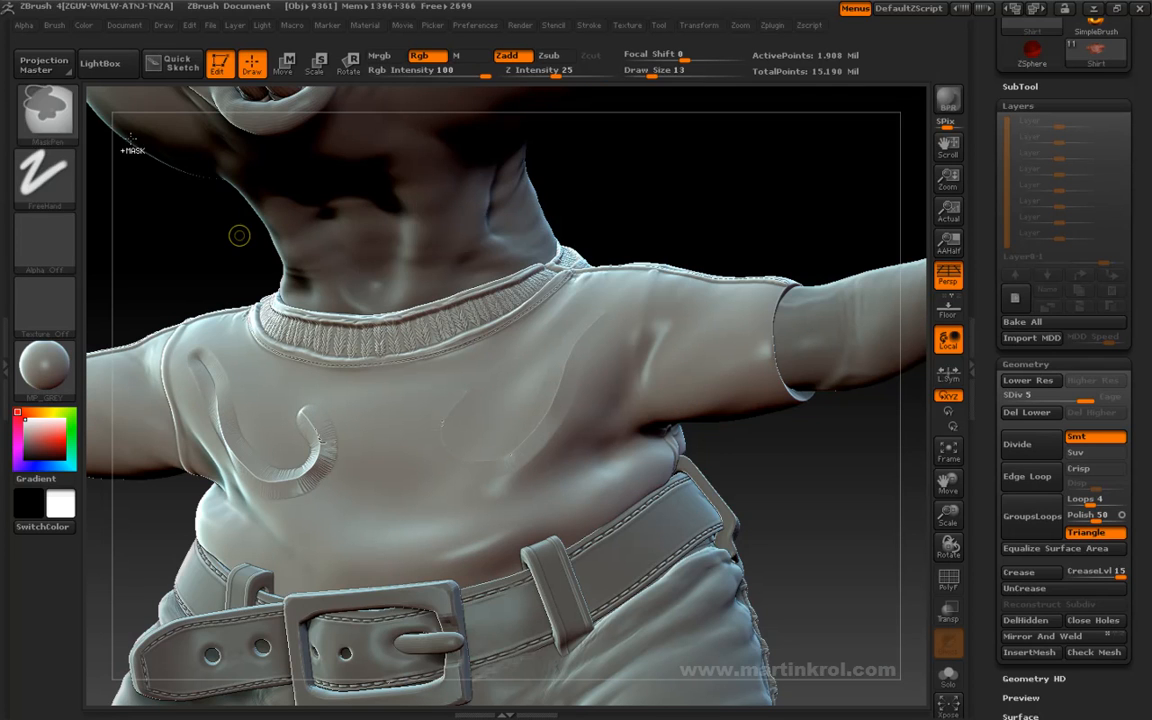
key("ctrl+z")
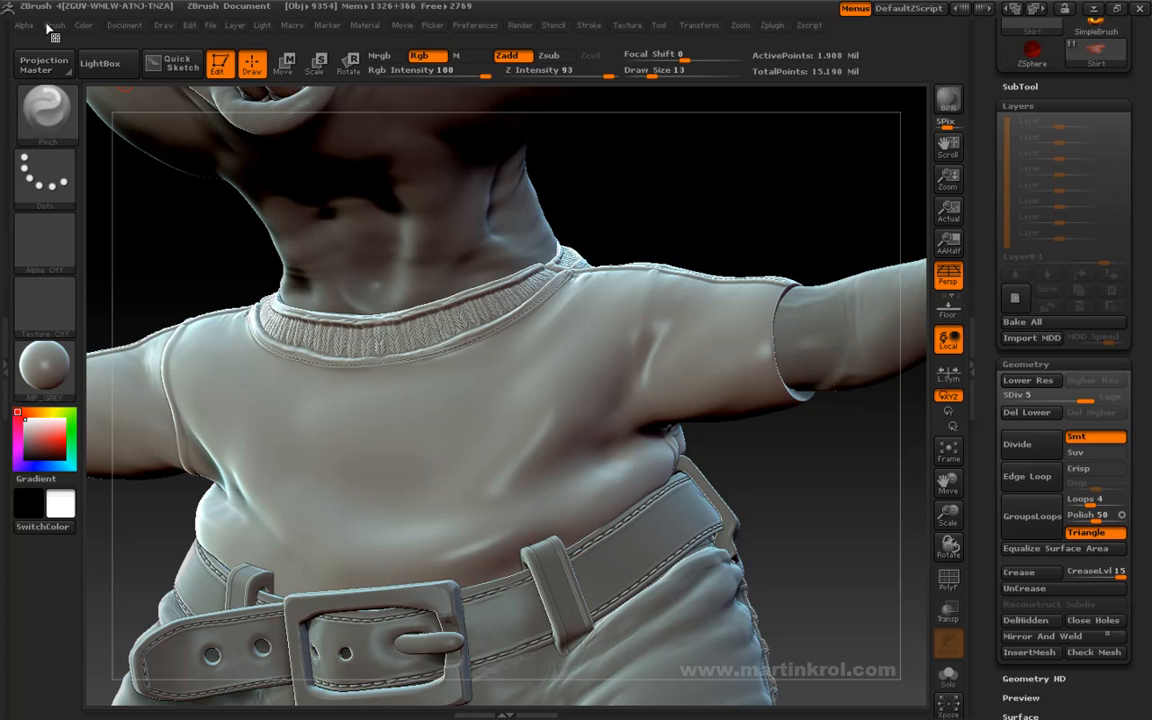
Step: Dock the brush settings beside the canvas and set the Pinch brush's Brush Modifier to -100
left_click(27, 26)
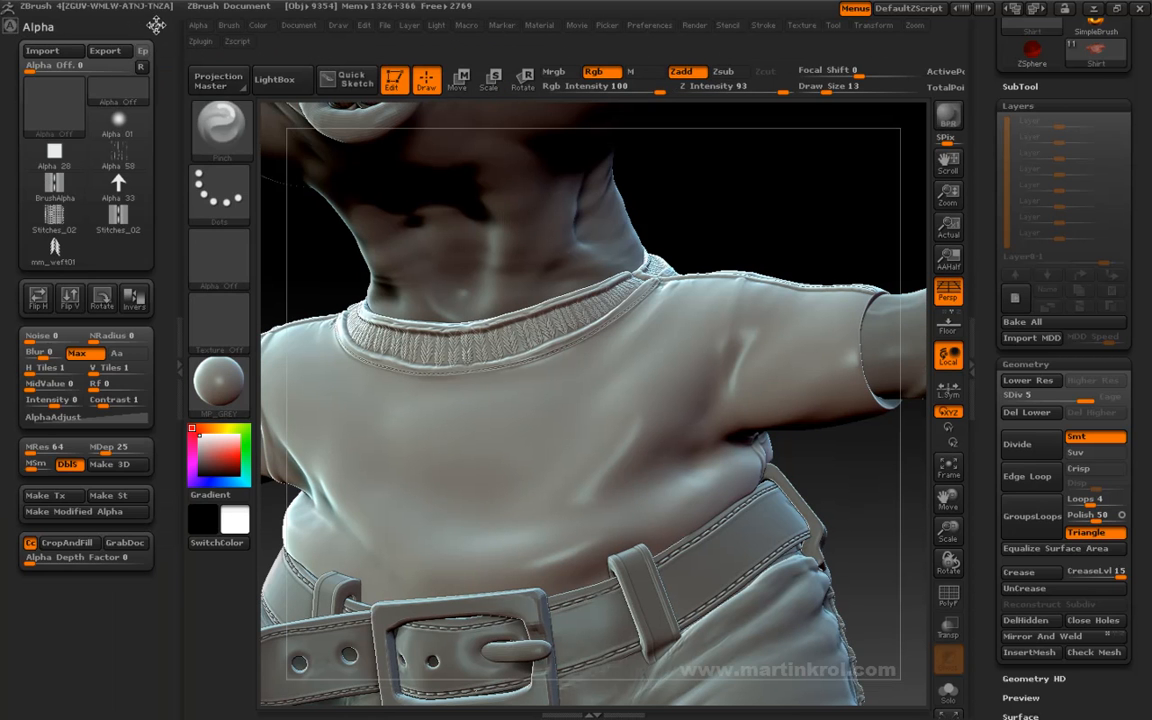
left_click(150, 27)
left_click(228, 25)
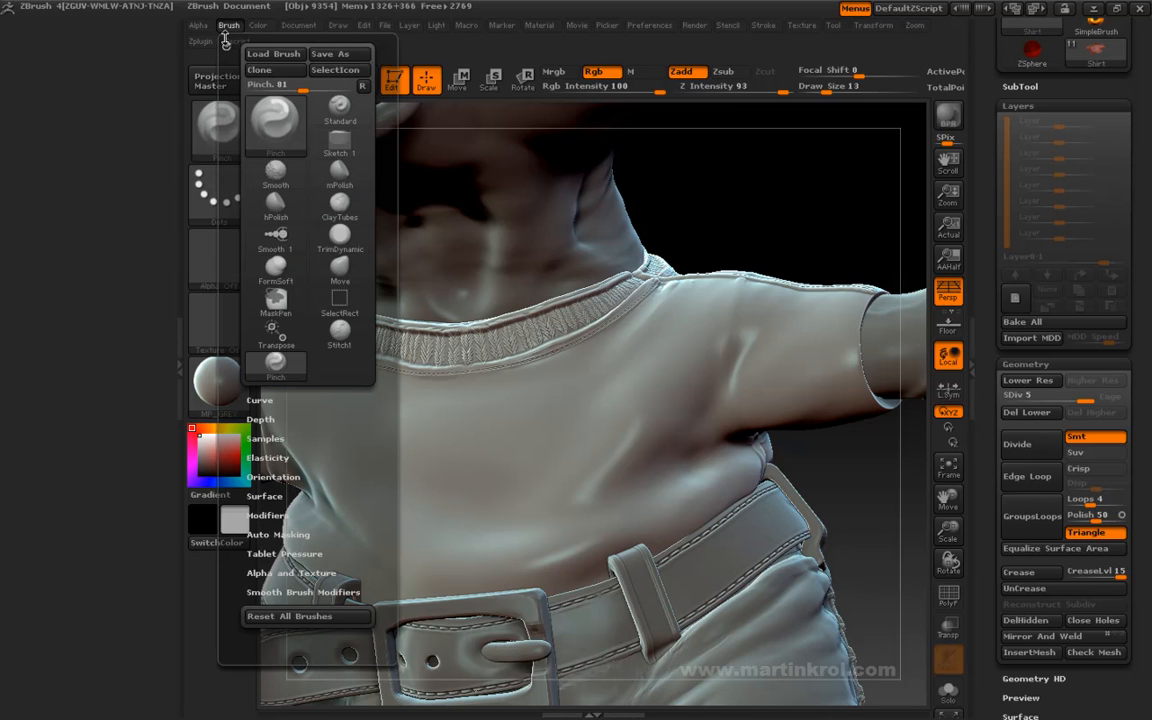
left_click(201, 38)
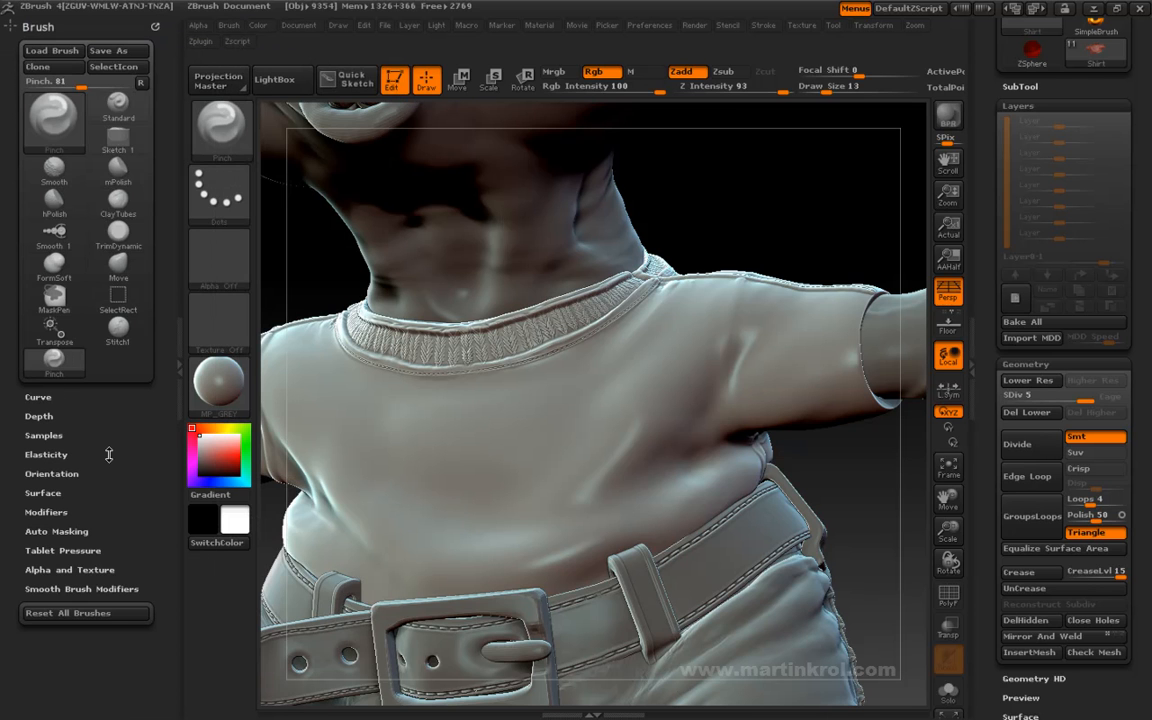
left_click(46, 511)
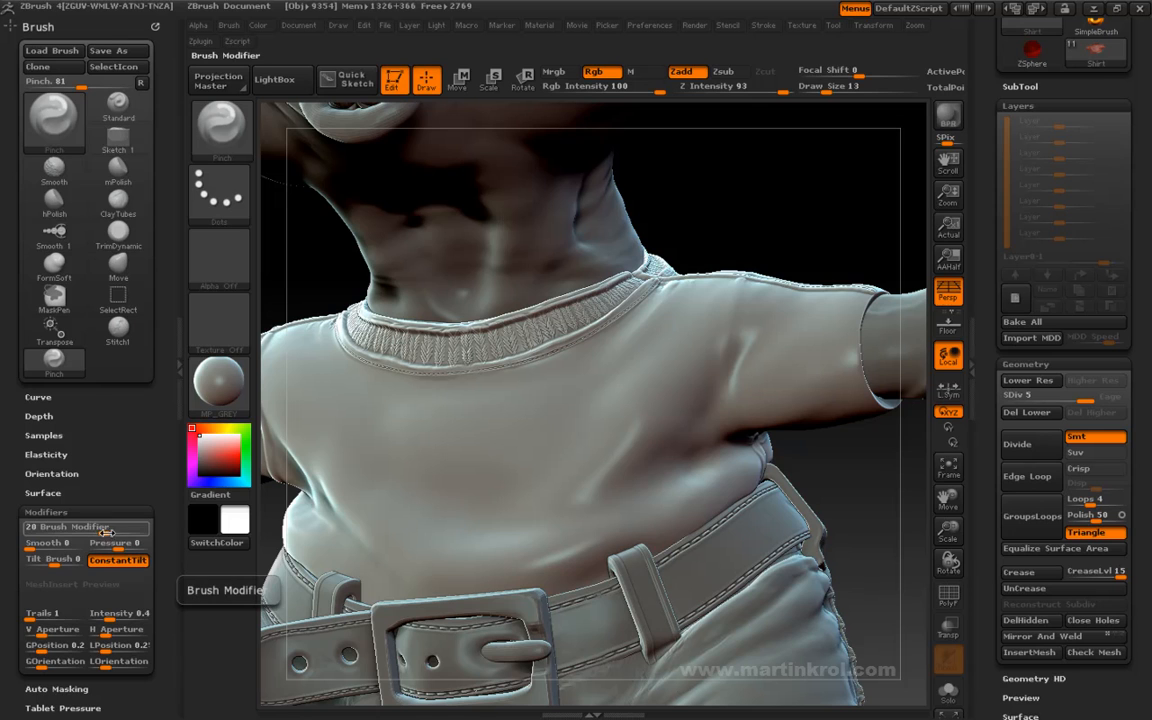
left_click_drag(98, 528, 20, 528)
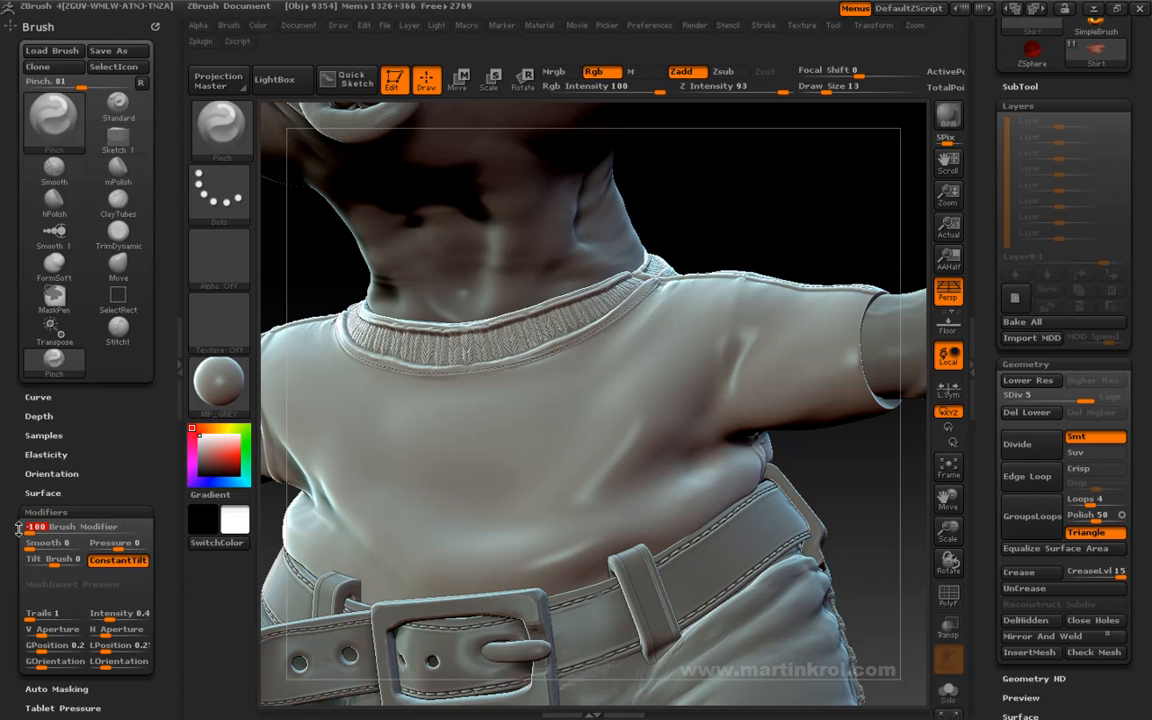
Step: Try a curved Pinch stroke across the chest with the negative modifier and undo it
mouse_move(670, 330)
left_mouse_down()
mouse_move(560, 450)
mouse_move(470, 468)
left_mouse_up()
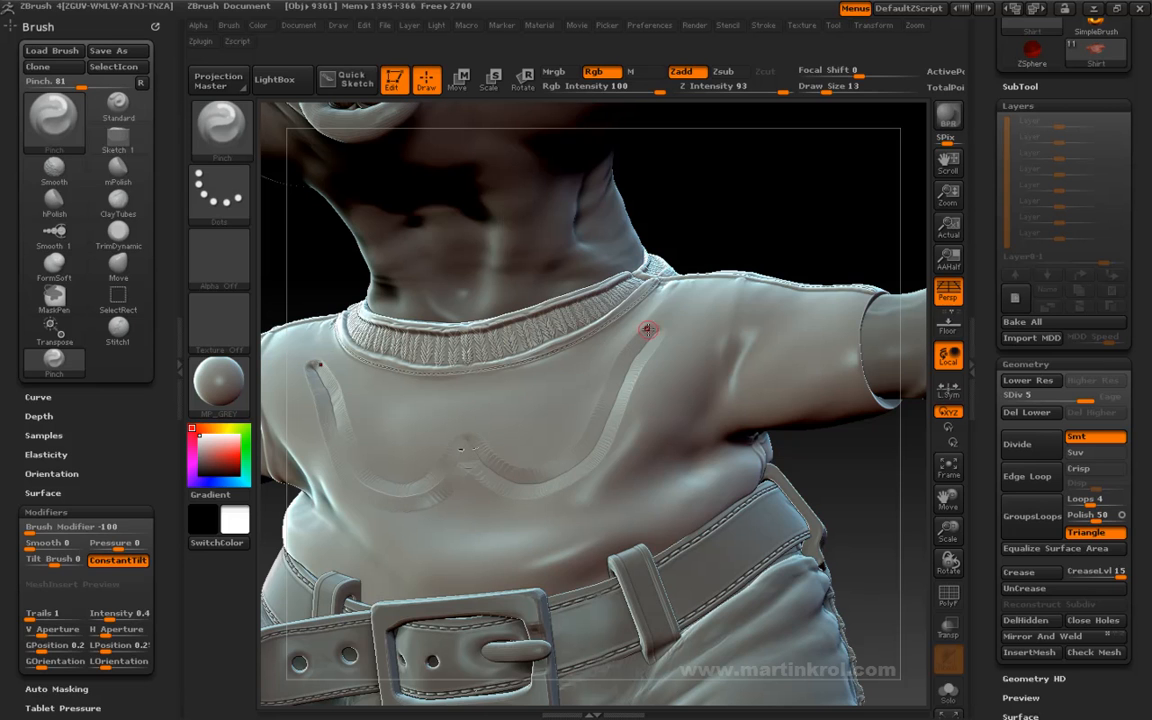
key("ctrl")
key("ctrl+z")
Step: Reduce the draw size to 6, test the Pinch brush across the chest and undo the test stroke
key("space")
mouse_move(661, 319)
left_mouse_down()
mouse_move(650, 318)
mouse_move(617, 404)
mouse_move(545, 457)
mouse_move(466, 432)
left_mouse_up()
left_click_drag(690, 193, 822, 193)
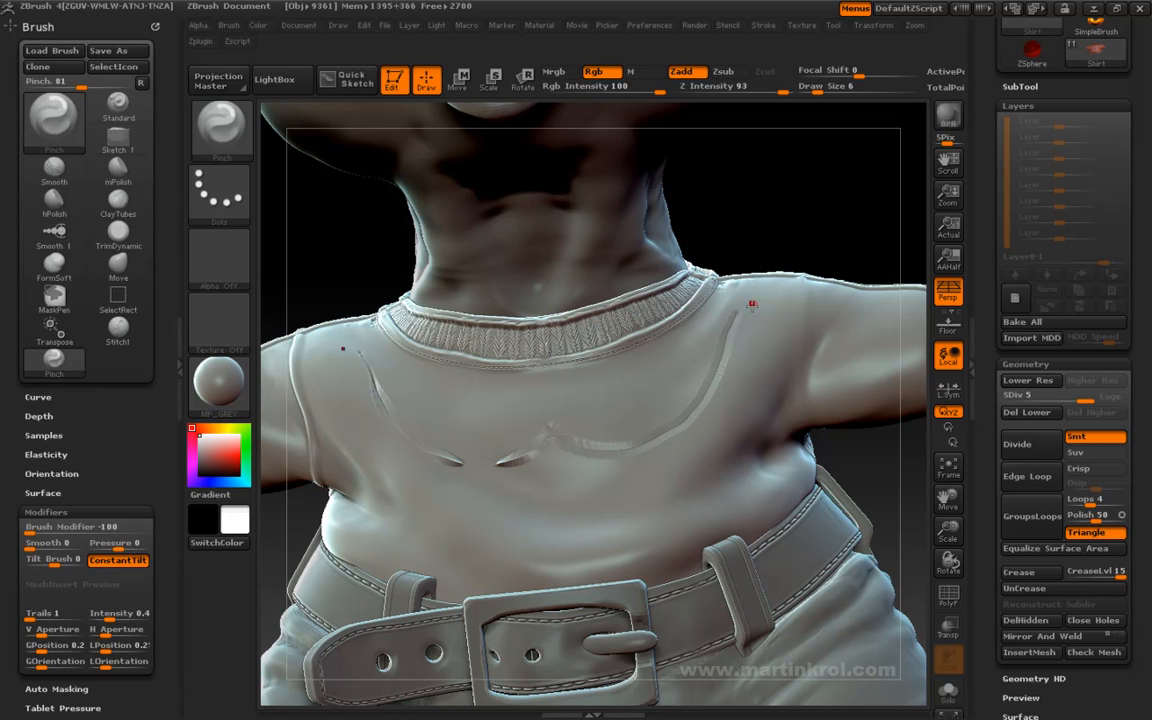
key("ctrl+z")
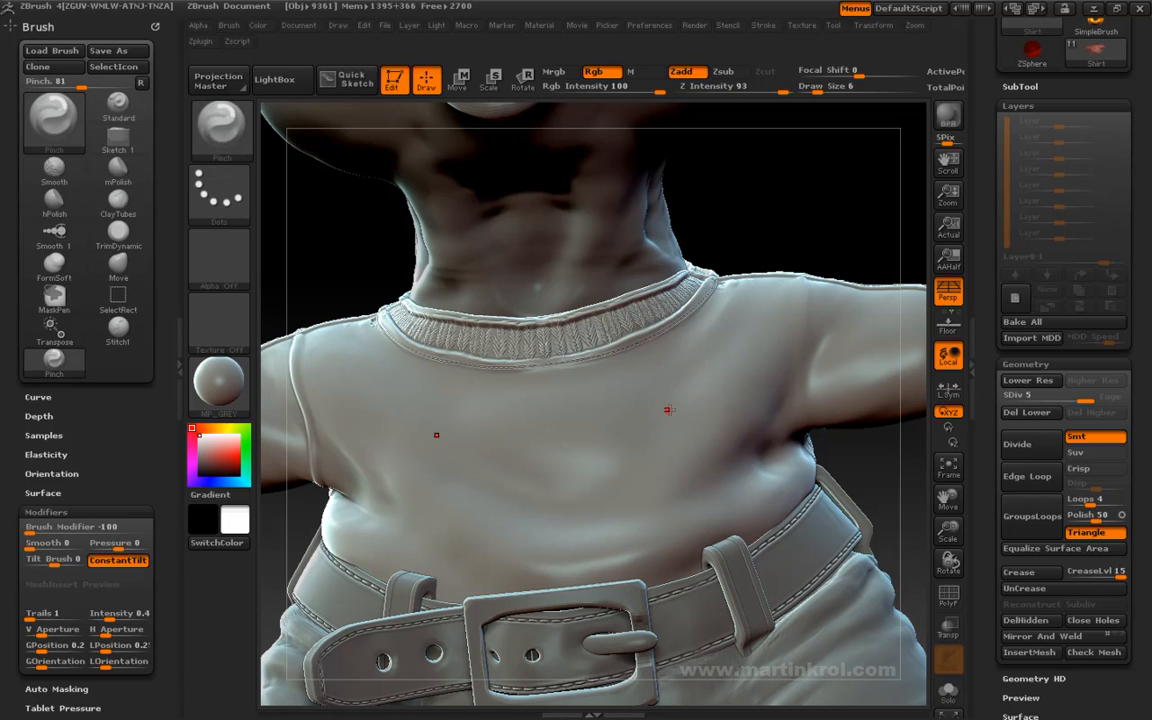
Step: Try the Pinch brush with Alpha 01 across the chest and undo the test stroke
key("space")
key("space")
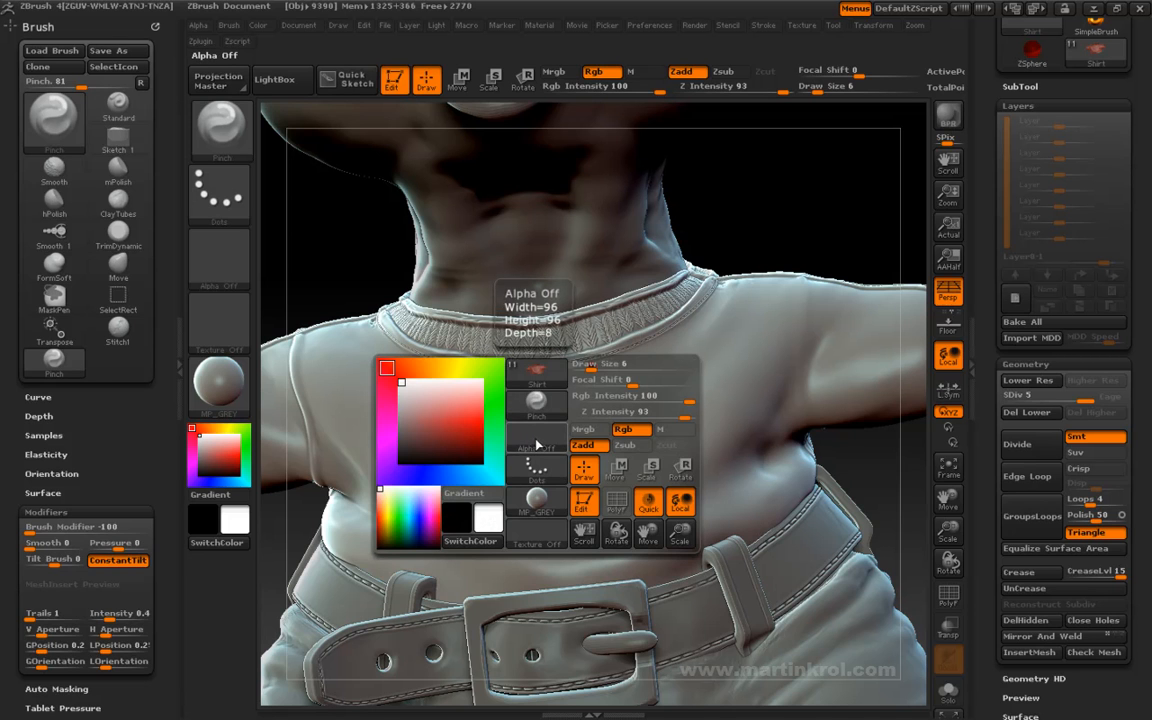
left_click(530, 443)
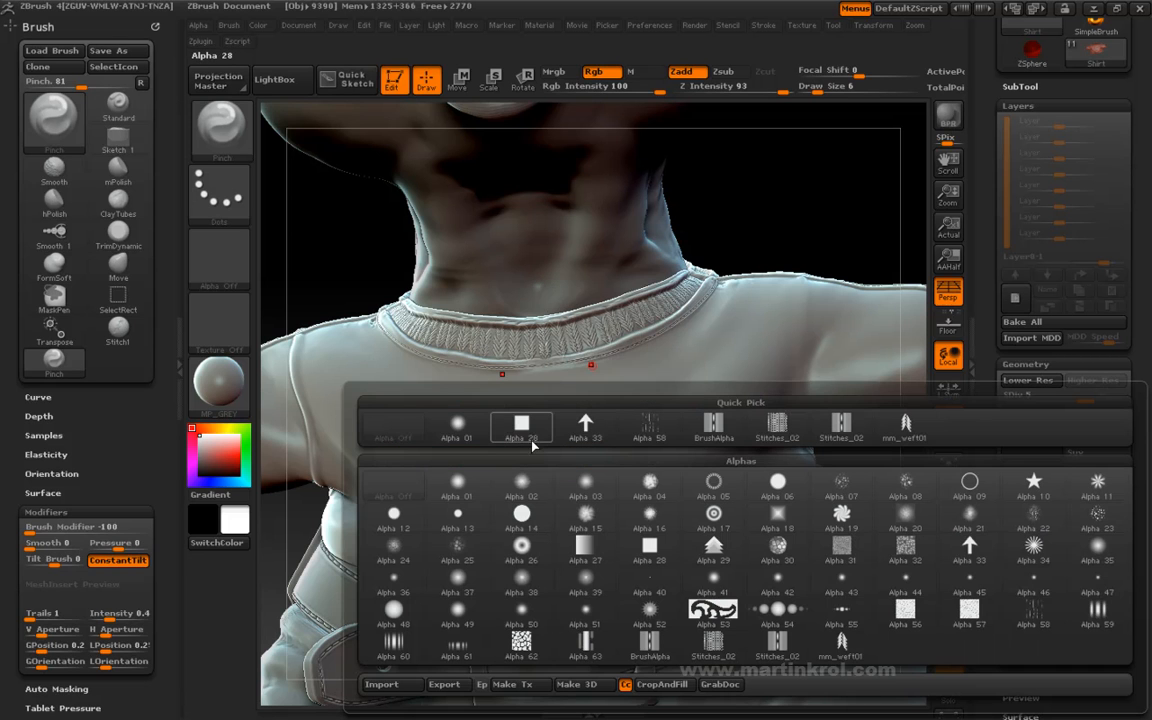
left_click(457, 490)
left_click_drag(380, 393, 458, 458)
mouse_move(637, 443)
left_mouse_down()
mouse_move(580, 468)
mouse_move(518, 474)
left_mouse_up()
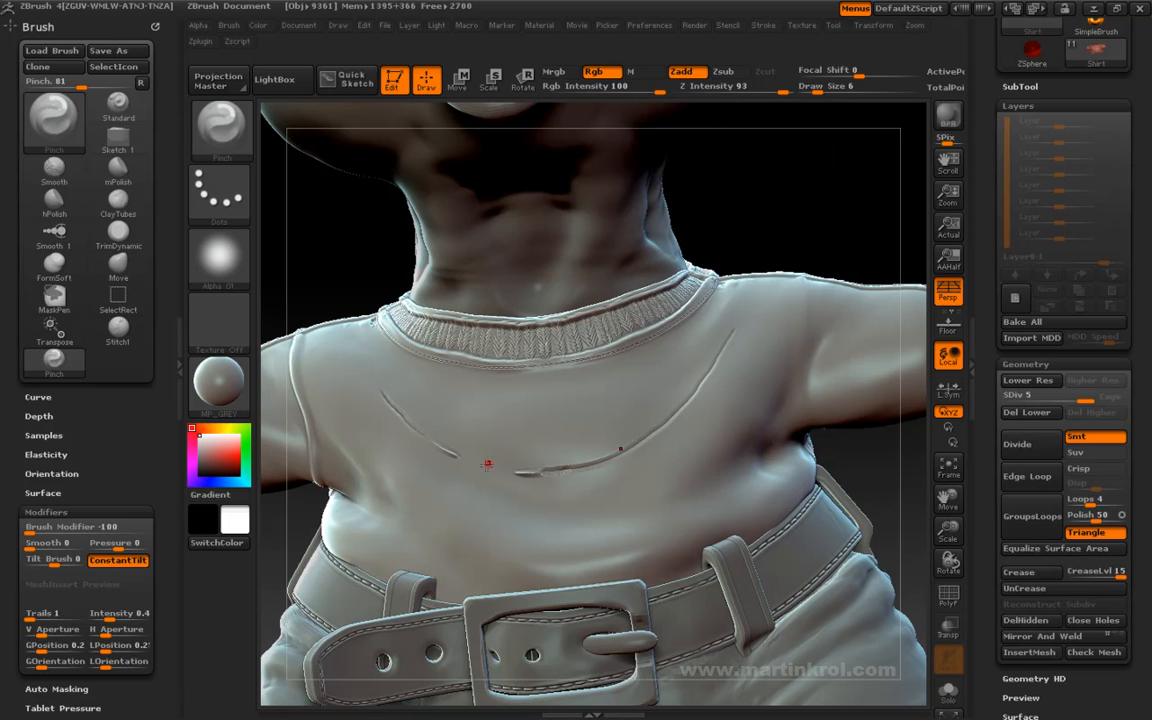
key("ctrl")
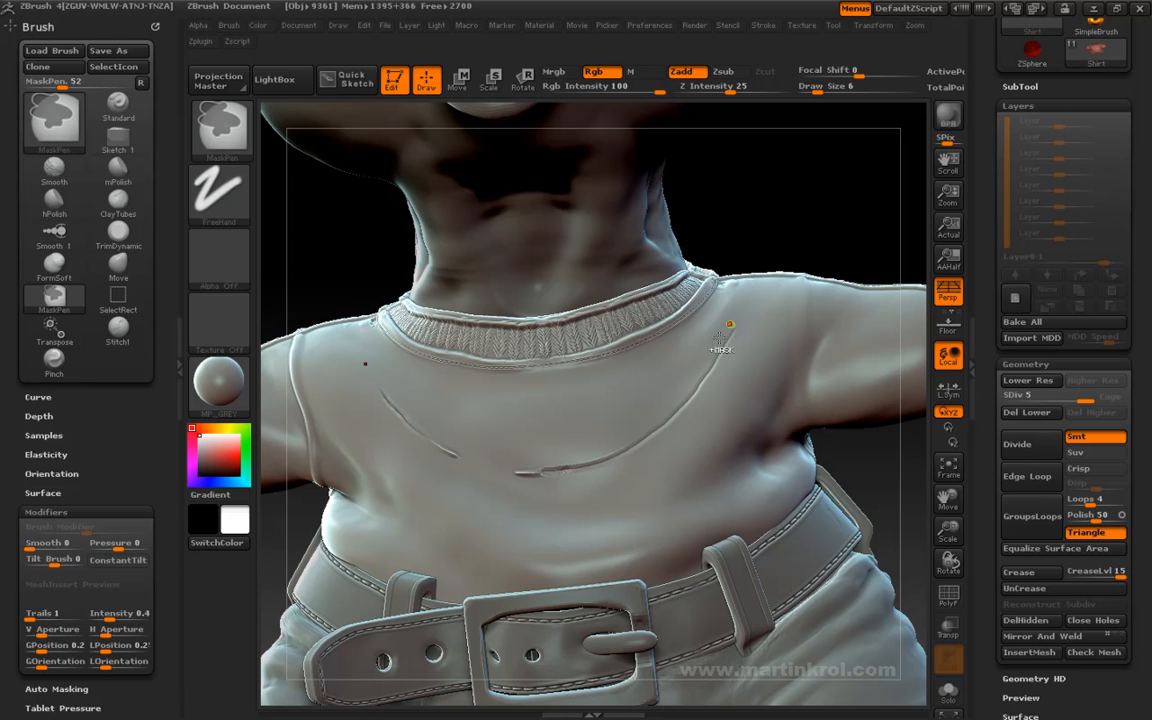
key("ctrl+z")
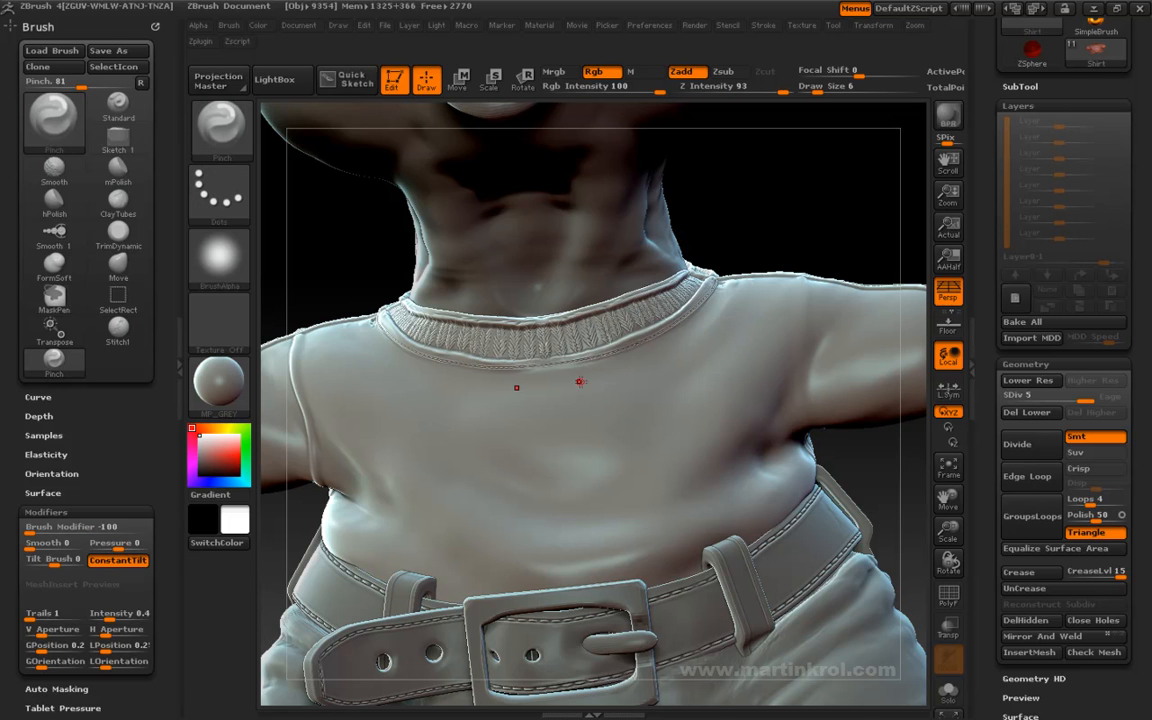
Step: Assign Alpha 39 to the Pinch brush and check it with a thin curved stroke across the chest
key("b")
left_click(220, 262)
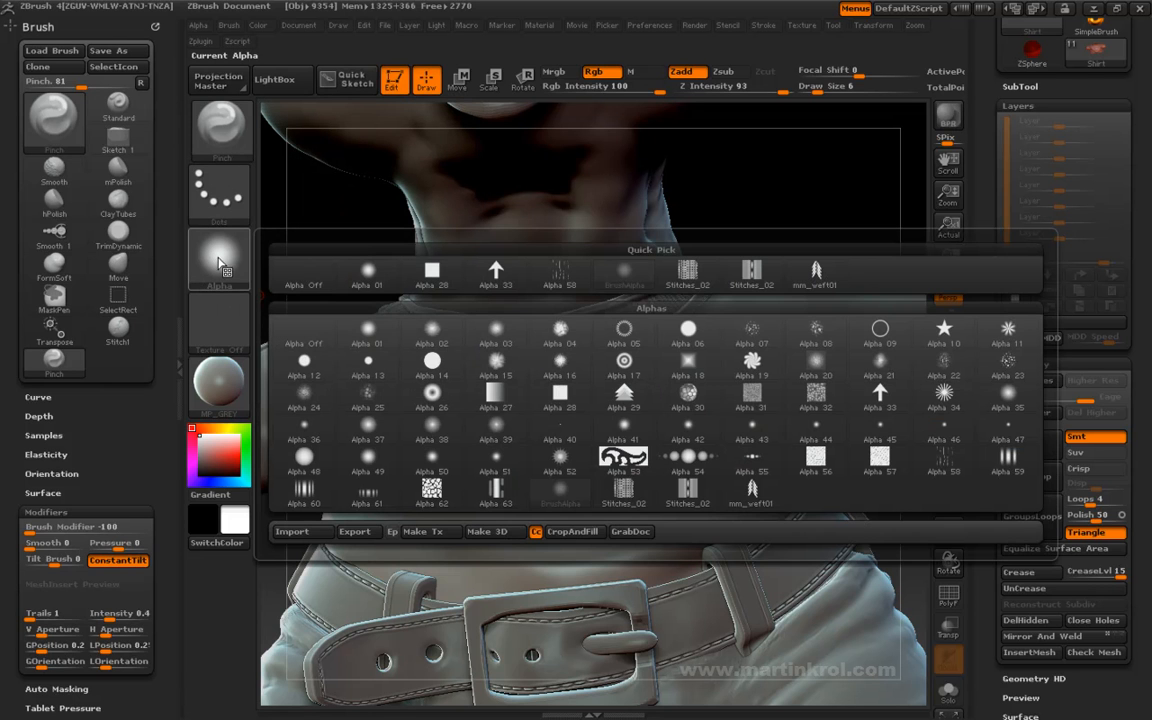
left_click(496, 430)
mouse_move(715, 382)
left_mouse_down()
mouse_move(687, 433)
mouse_move(592, 471)
left_mouse_up()
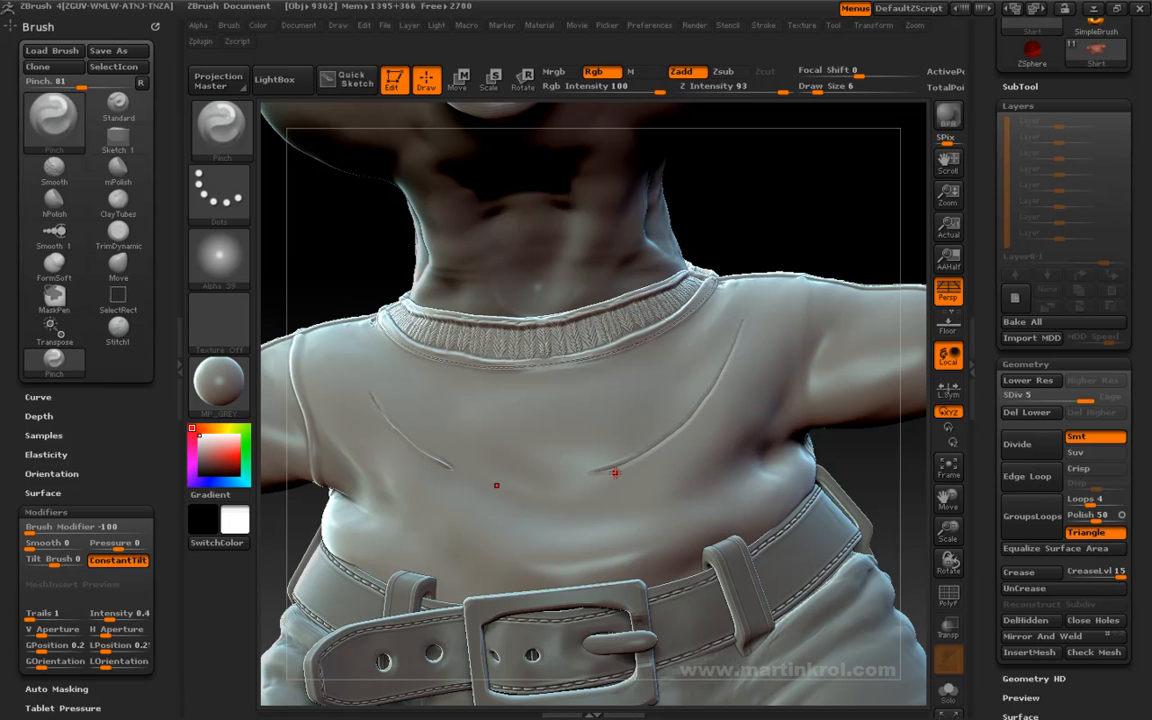
left_click_drag(847, 466, 690, 555, "alt")
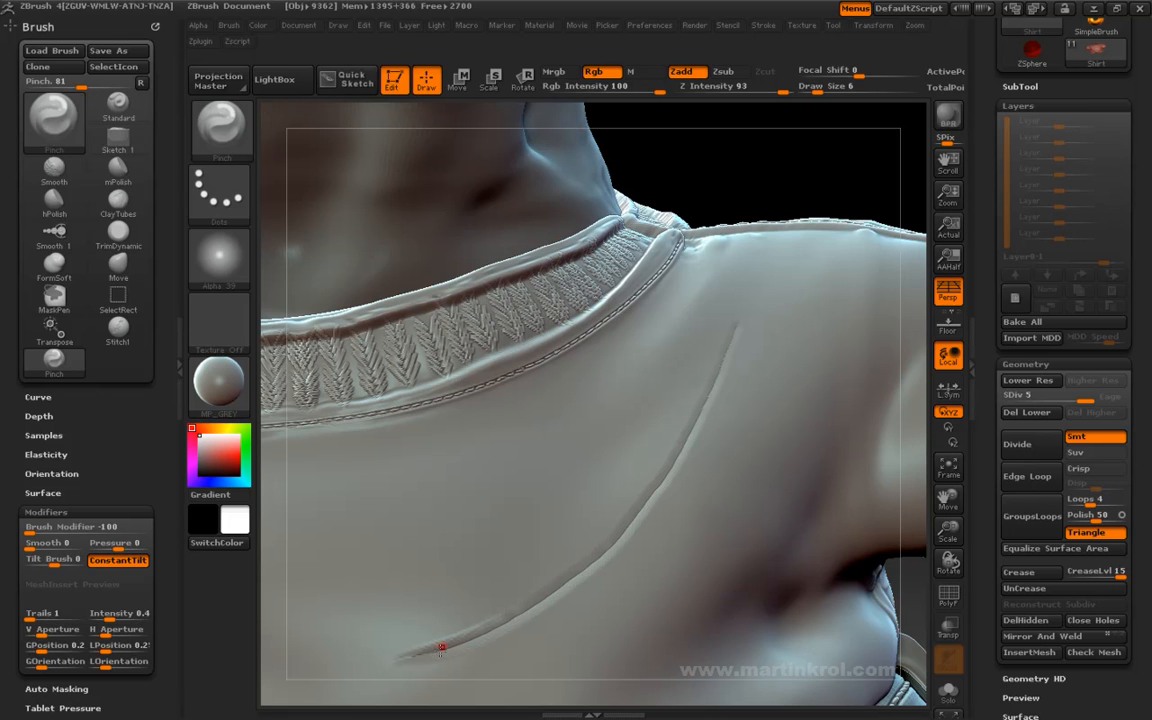
Step: Turn on LazyMouse and pinch the armhole seam from the shoulder down the front of the sleeve to the armpit
left_click_drag(828, 167, 645, 95)
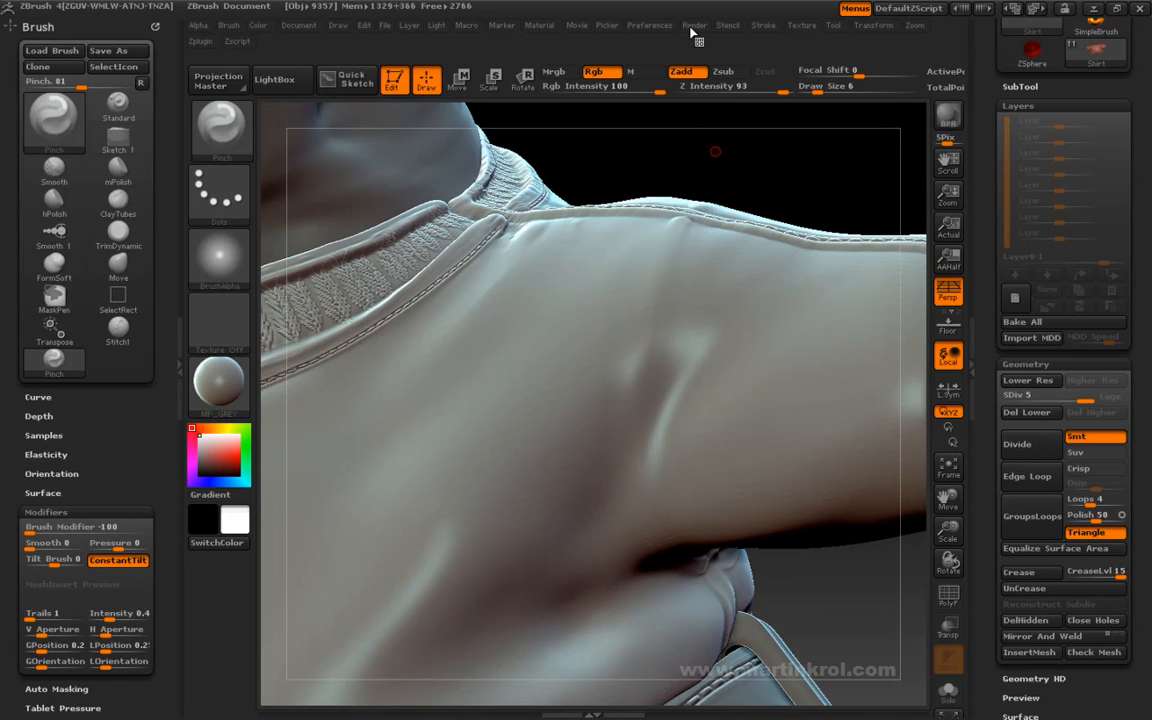
left_click(760, 28)
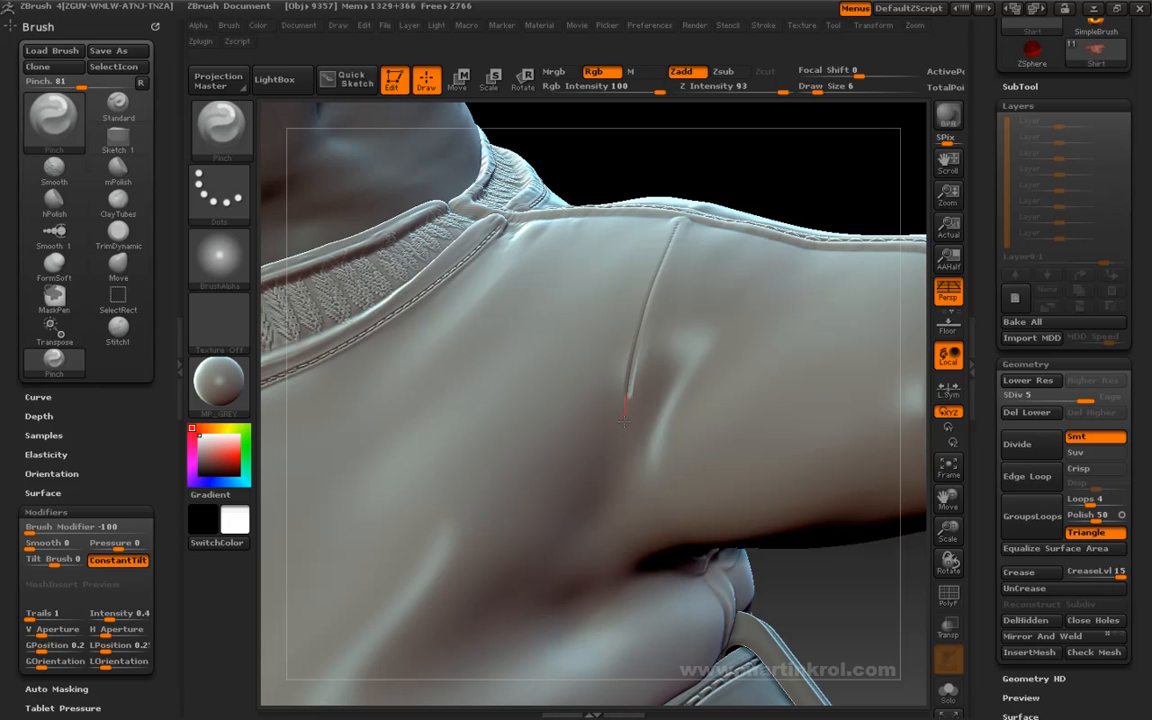
mouse_move(777, 195)
left_mouse_down()
mouse_move(769, 159)
mouse_move(790, 133)
mouse_move(686, 245)
left_mouse_up()
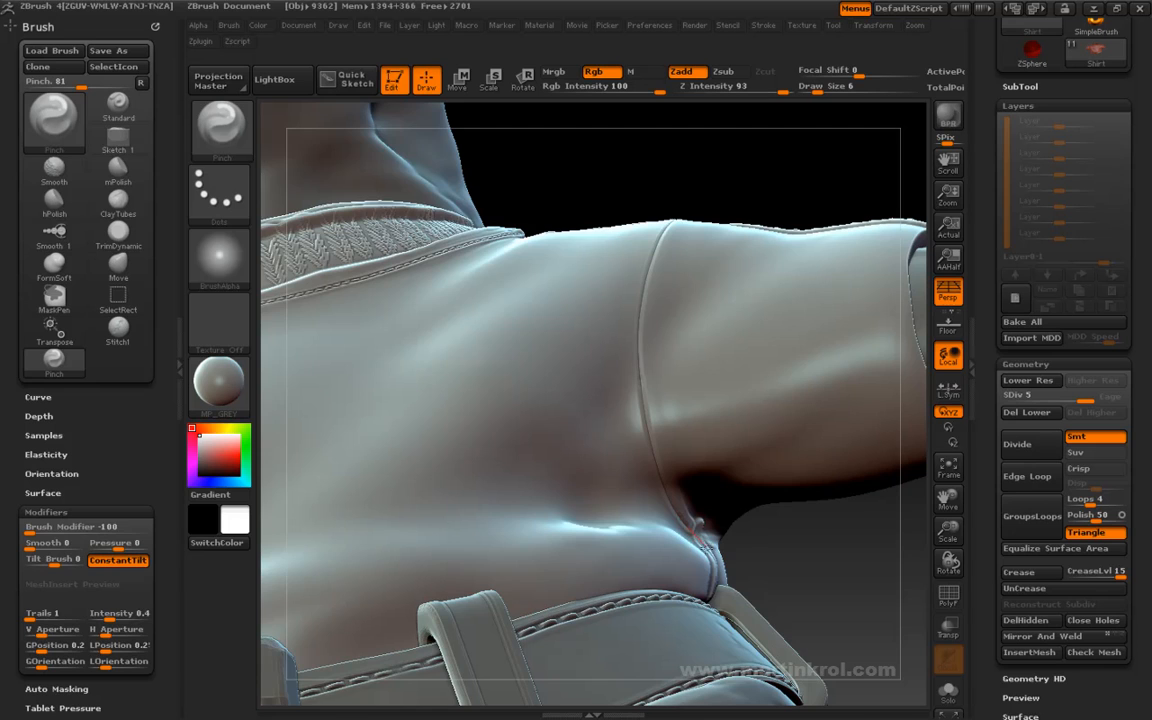
Step: Continue the pinched armhole seam from the armpit up the back of the sleeve to the stitched shoulder seam
mouse_move(747, 561)
left_mouse_down()
mouse_move(342, 302)
mouse_move(399, 260)
mouse_move(560, 300)
mouse_move(683, 379)
mouse_move(826, 425)
mouse_move(547, 496)
left_mouse_up()
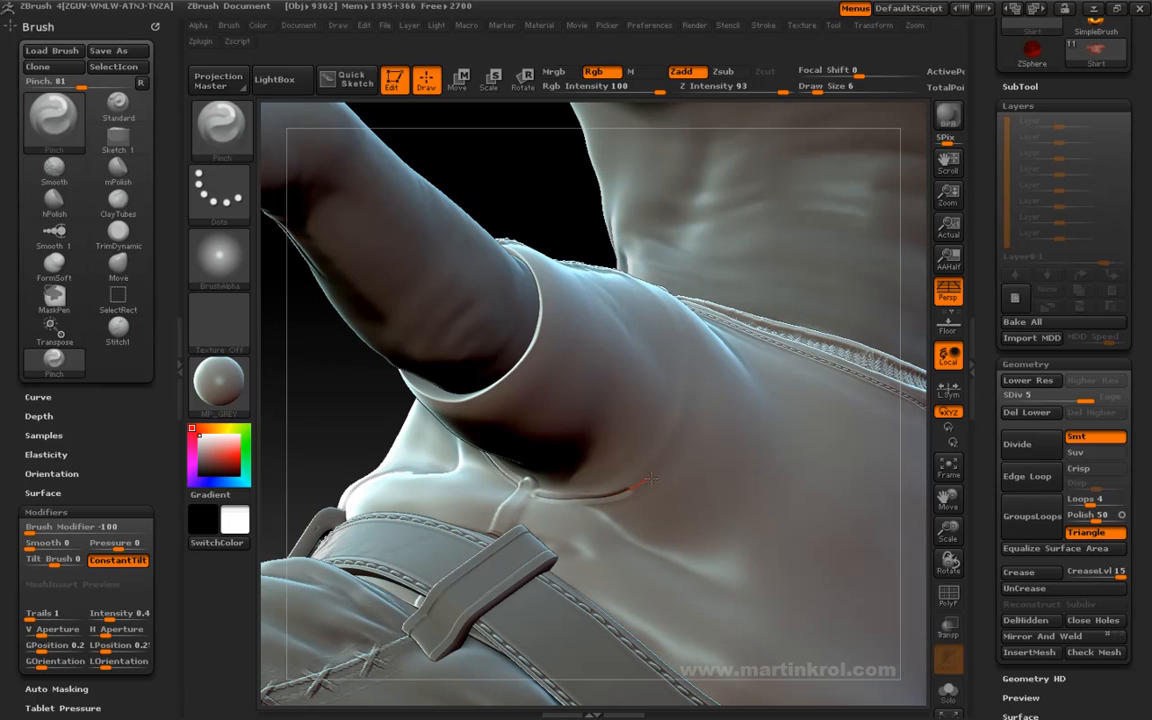
mouse_move(555, 213)
left_mouse_down()
mouse_move(527, 200)
mouse_move(627, 265)
left_mouse_up()
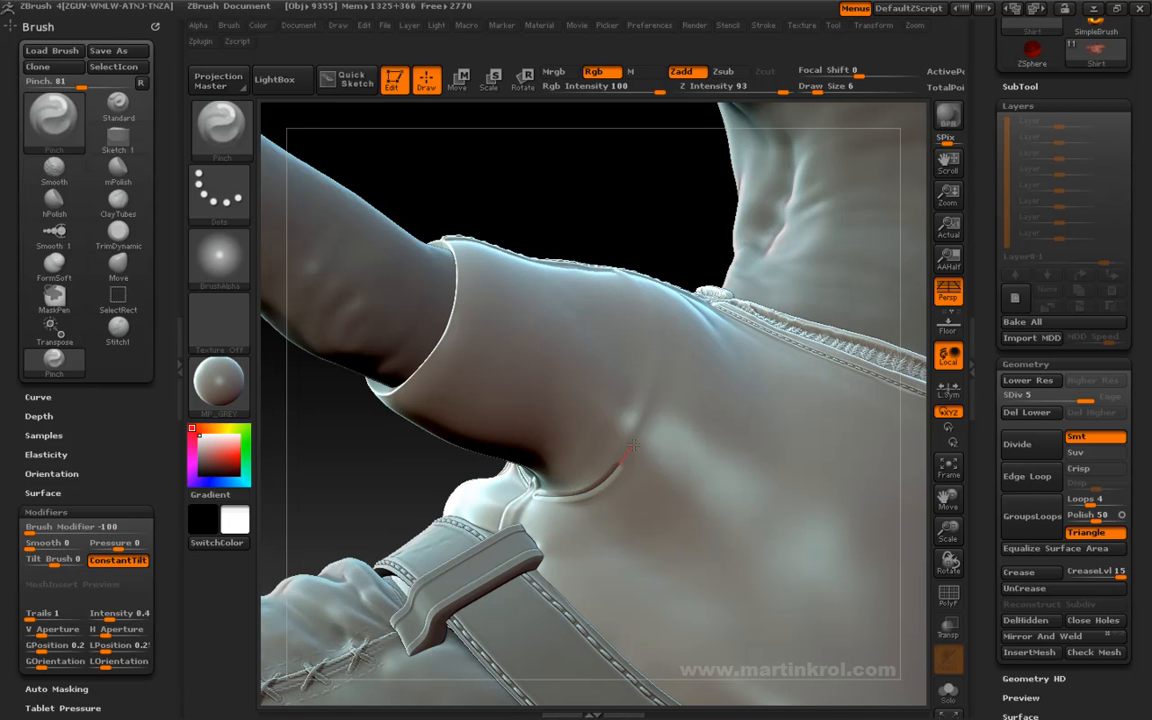
left_click_drag(645, 412, 650, 373)
left_click_drag(658, 310, 647, 287)
left_click_drag(657, 217, 547, 252)
mouse_move(535, 198)
left_mouse_down()
mouse_move(492, 241)
mouse_move(629, 426)
left_mouse_up()
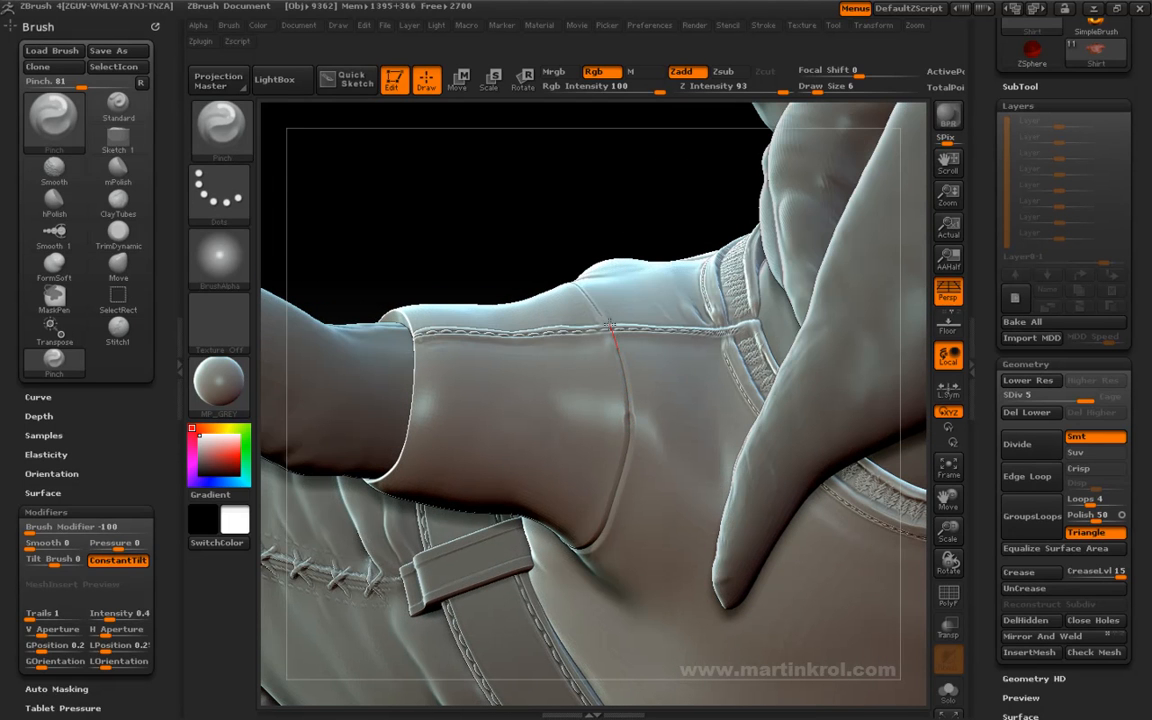
Step: Try a short pinch stroke where the sleeve's armhole seam meets the stitched shoulder seam, and undo it
left_click_drag(555, 226, 541, 287)
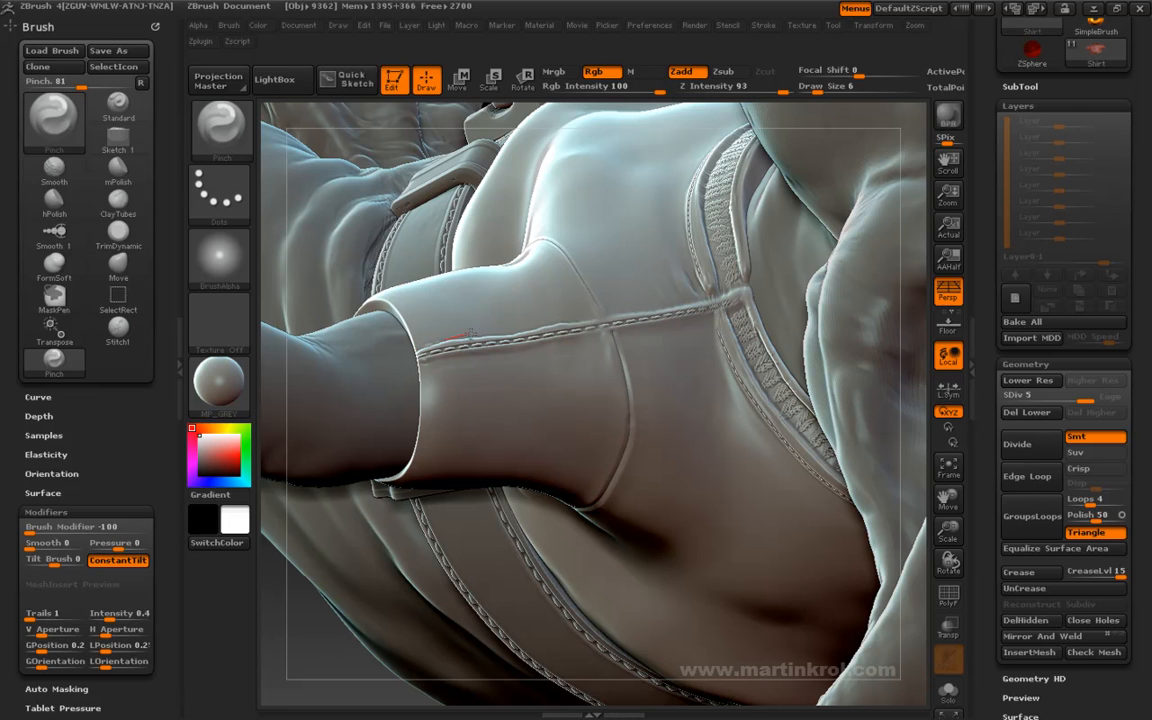
left_click_drag(418, 285, 495, 334)
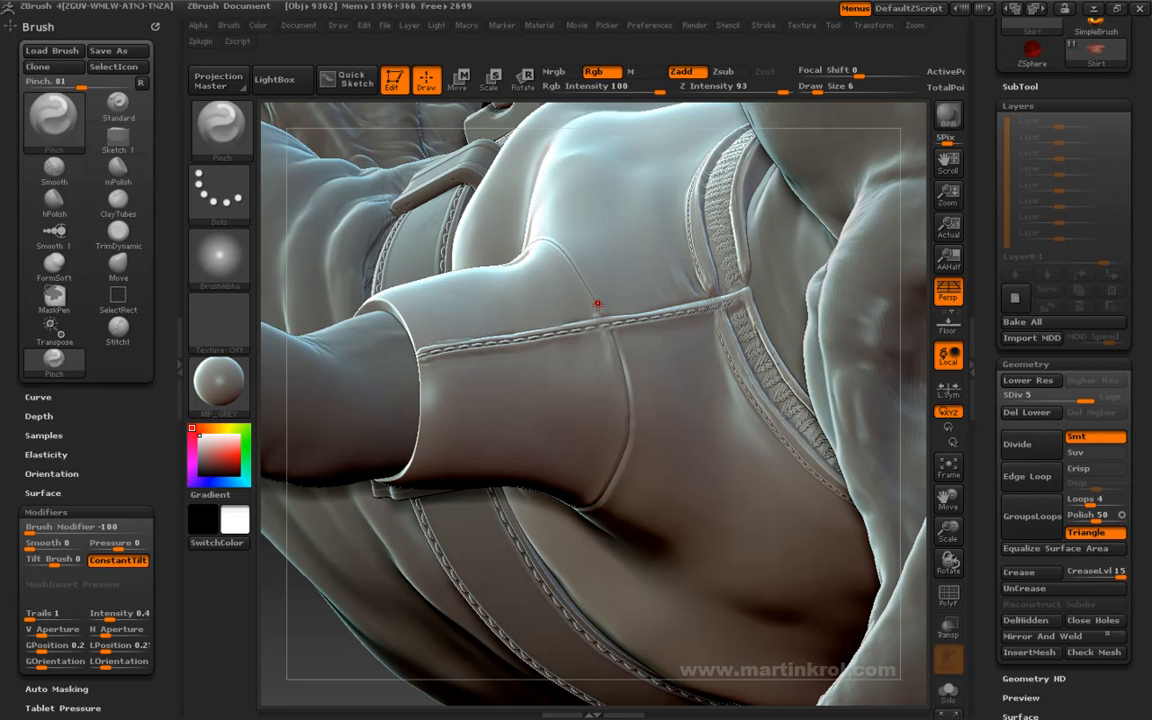
mouse_move(610, 328)
left_mouse_down()
mouse_move(605, 318)
mouse_move(617, 330)
left_mouse_up()
key("ctrl+z")
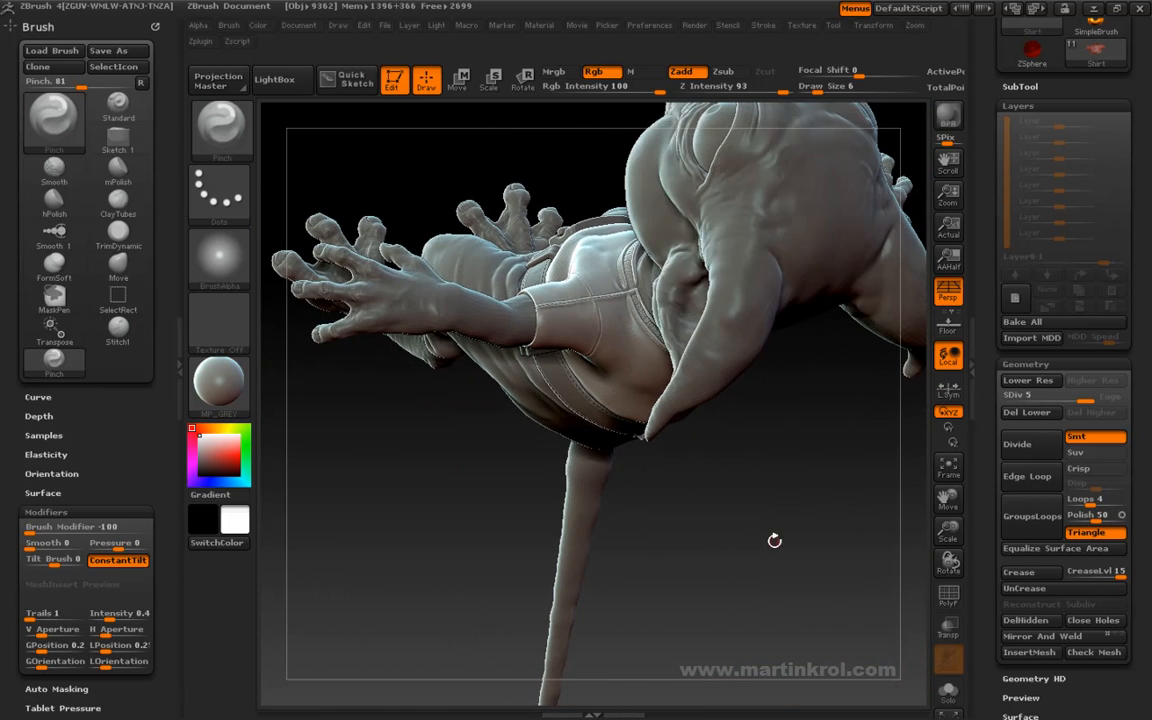
Step: Set the Pinch brush's draw size to 27 and examine the shirt's collar, shoulder and armhole seams from the front and side
left_click_drag(771, 540, 840, 268)
left_click_drag(481, 316, 570, 300)
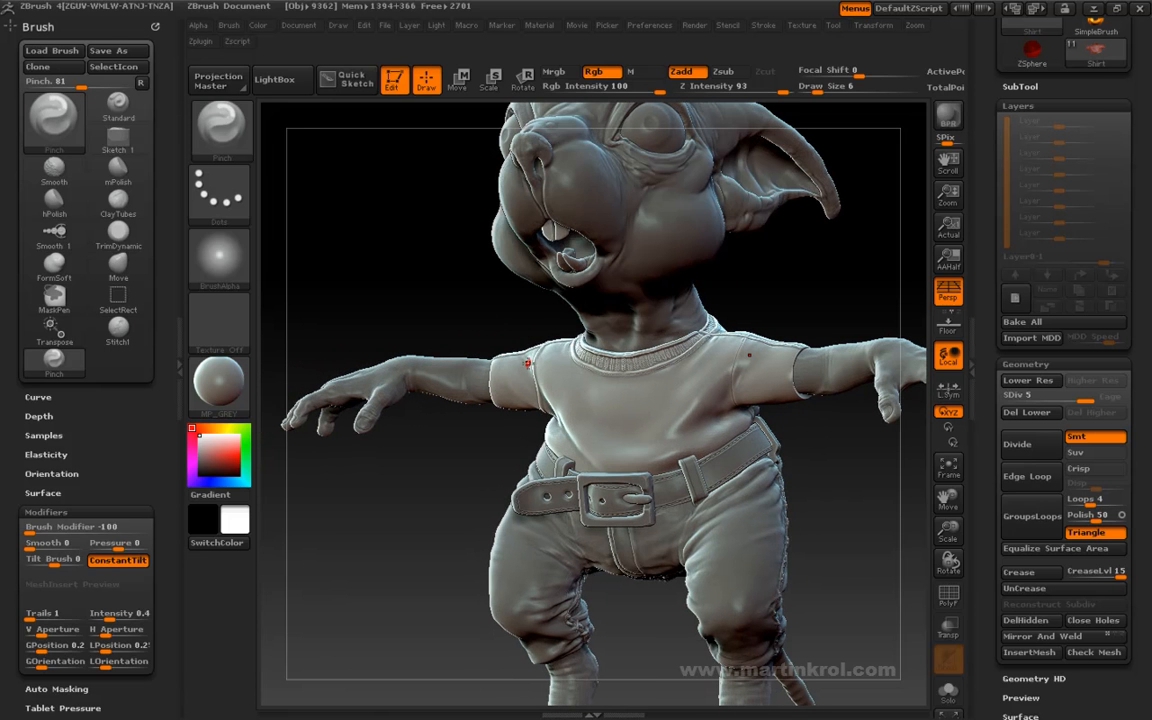
key("space")
left_click_drag(546, 372, 566, 373)
left_click_drag(447, 456, 319, 440, "alt")
mouse_move(798, 243)
left_mouse_down()
mouse_move(790, 259)
mouse_move(803, 262)
left_mouse_up()
mouse_move(803, 250)
left_mouse_down()
mouse_move(769, 257)
mouse_move(820, 247)
mouse_move(802, 249)
mouse_move(808, 312)
mouse_move(695, 328)
left_mouse_up()
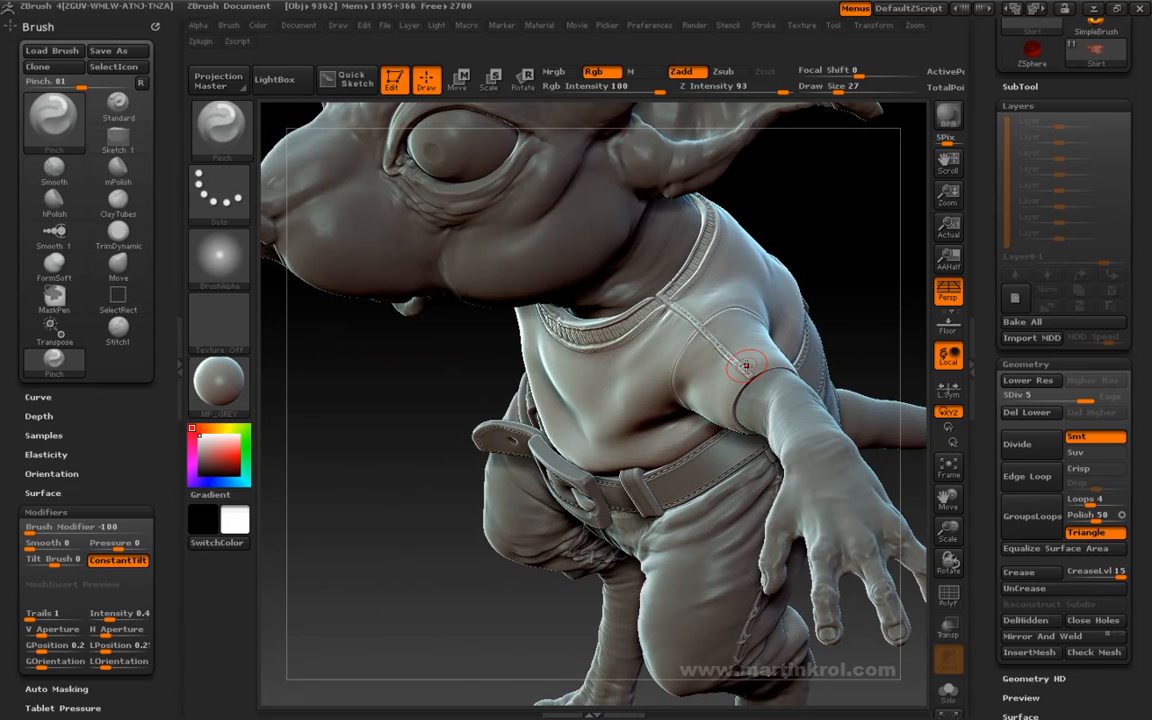
Step: Set the draw size to 7 and examine the belt, trouser fly and cross-stitched crotch seams from below
mouse_move(856, 303)
left_mouse_down()
mouse_move(776, 228)
mouse_move(836, 251)
mouse_move(807, 275)
mouse_move(823, 257)
mouse_move(830, 368)
mouse_move(836, 355)
mouse_move(698, 383)
mouse_move(519, 386)
mouse_move(396, 334)
mouse_move(358, 355)
mouse_move(560, 300)
mouse_move(743, 273)
mouse_move(833, 232)
mouse_move(851, 215)
mouse_move(838, 139)
mouse_move(758, 127)
left_mouse_up()
key("space")
left_click_drag(638, 575, 638, 518)
mouse_move(806, 465)
left_mouse_down()
mouse_move(851, 414)
mouse_move(844, 222)
left_mouse_up()
key("space")
left_click_drag(817, 268, 808, 268)
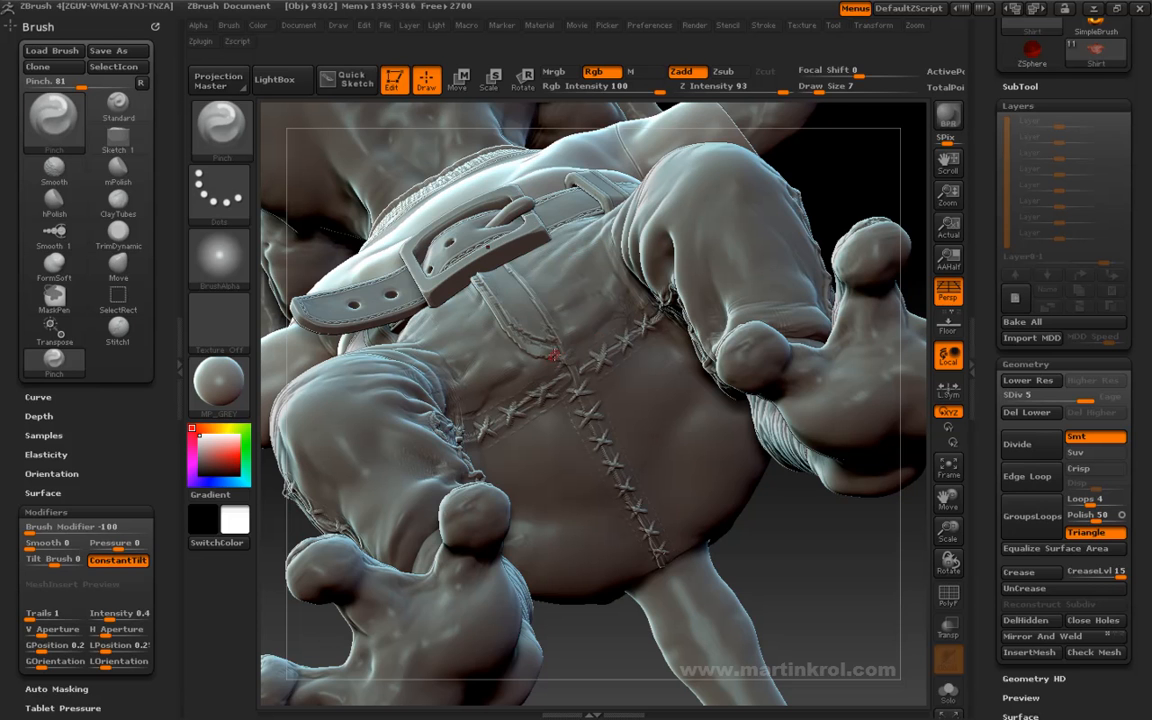
left_click_drag(868, 197, 871, 246)
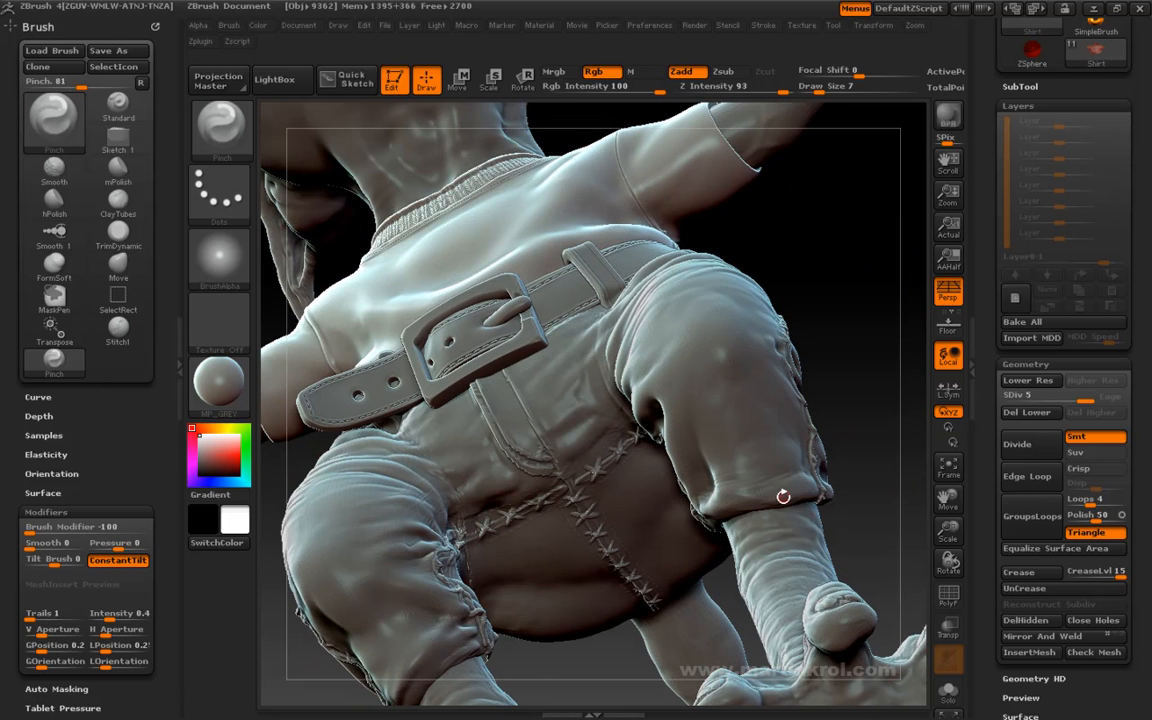
left_click_drag(849, 424, 789, 324)
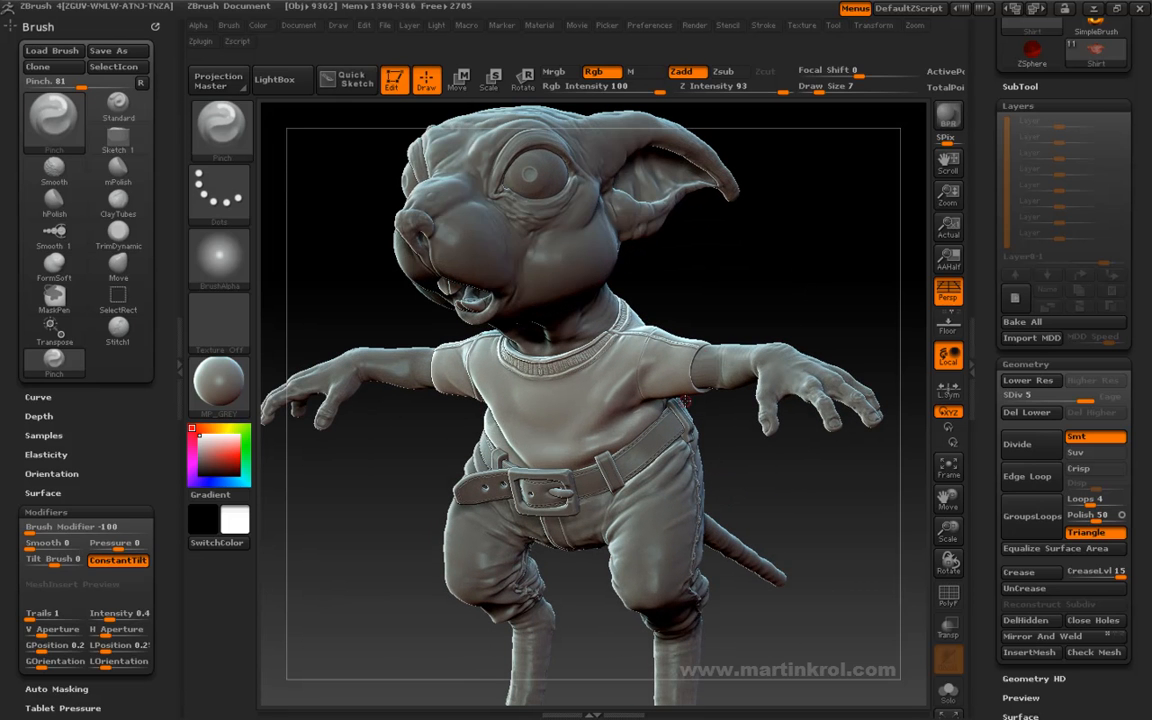
Step: Collapse the brush settings tray to enlarge the canvas, and set the Pinch brush's draw size to 20 while reviewing the whole character
left_click(173, 416)
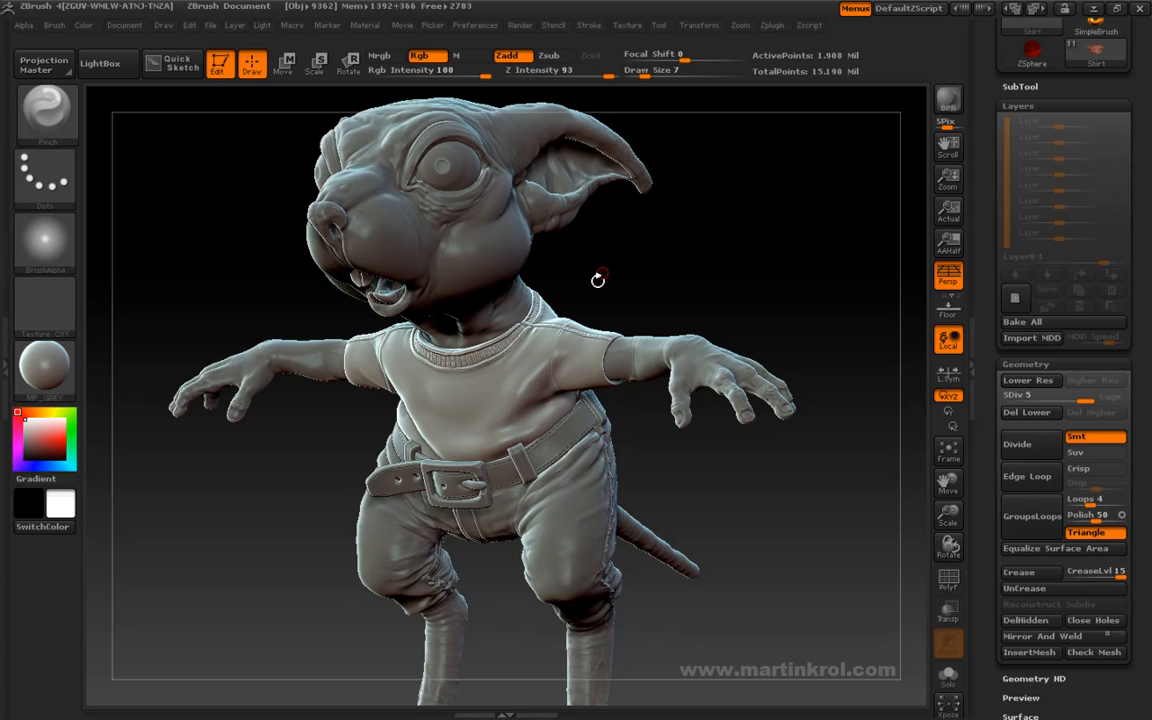
left_click_drag(598, 280, 600, 340, "alt")
left_click_drag(790, 300, 750, 278)
left_click_drag(767, 322, 745, 263, "alt")
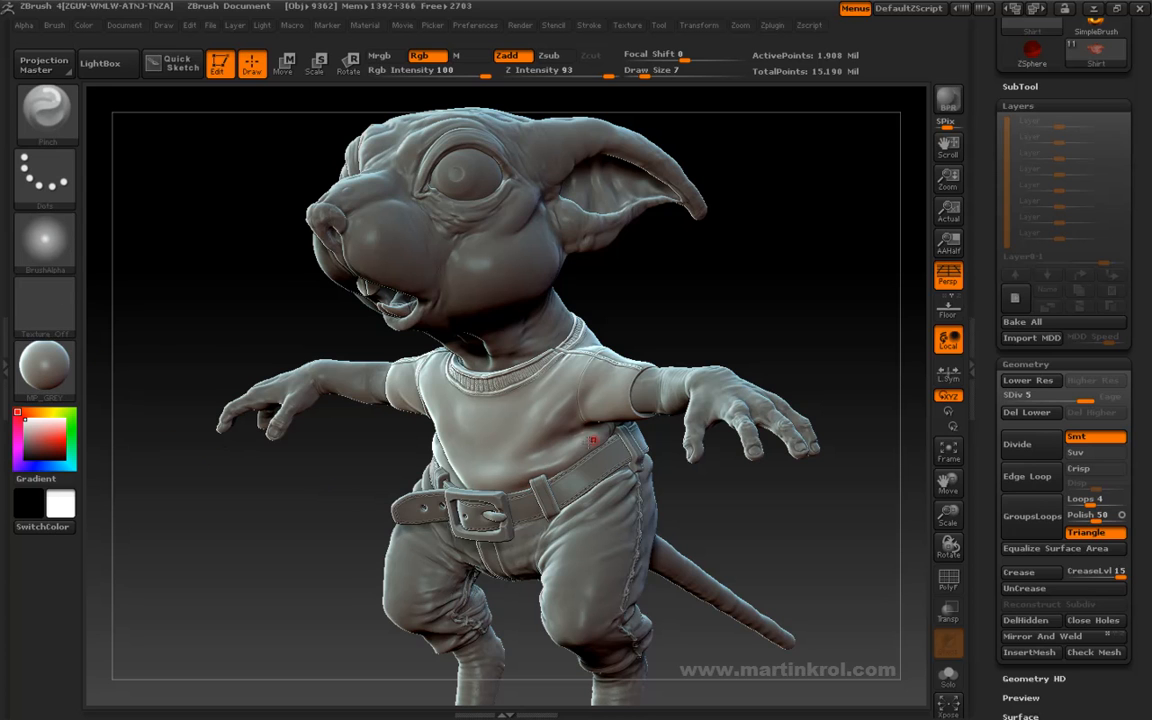
left_click_drag(715, 503, 733, 410, "alt")
key("space")
left_click_drag(617, 360, 634, 358)
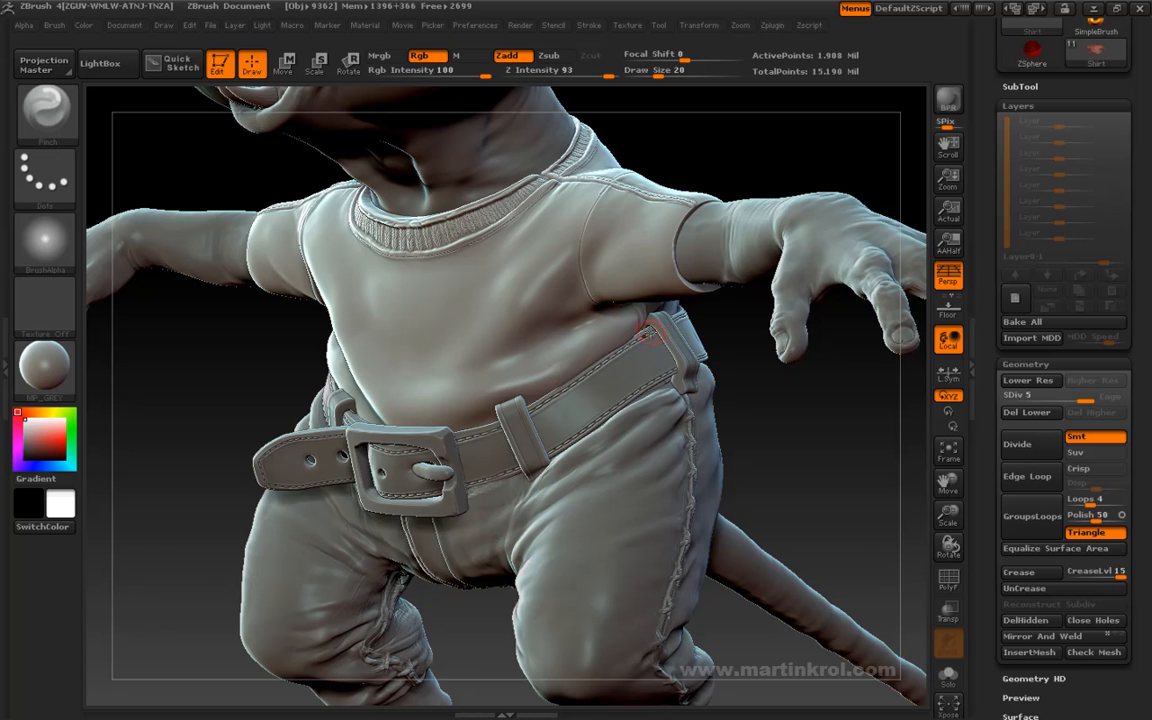
left_click_drag(750, 437, 796, 276, "alt")
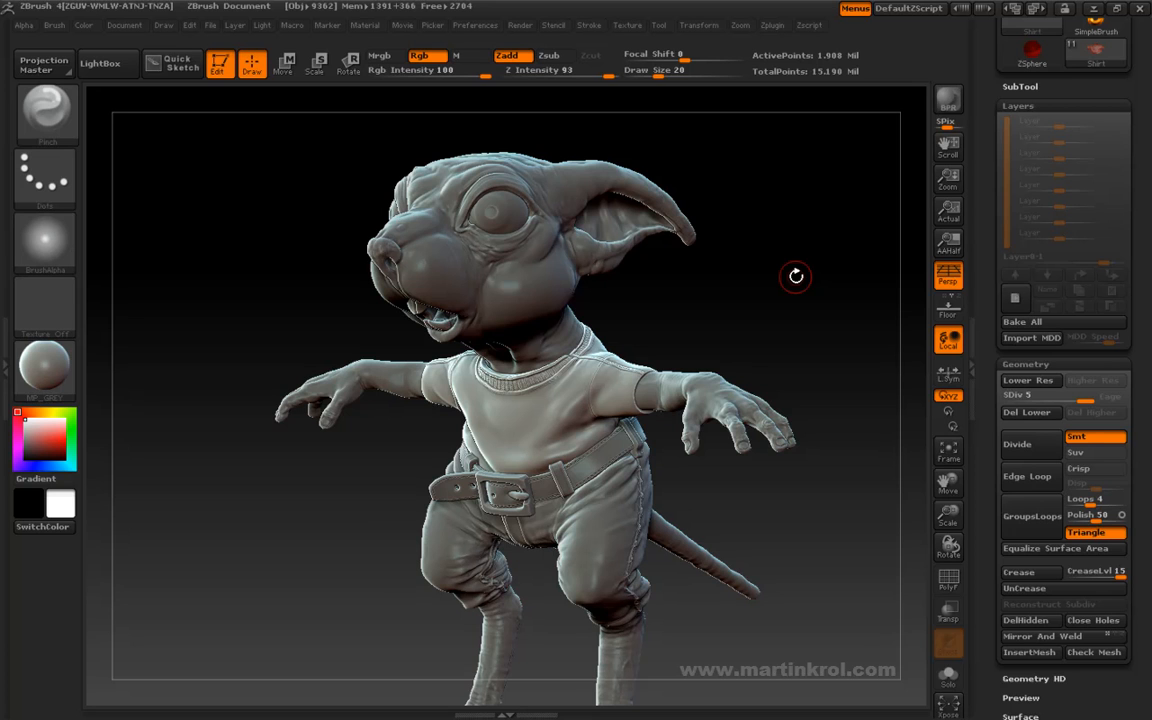